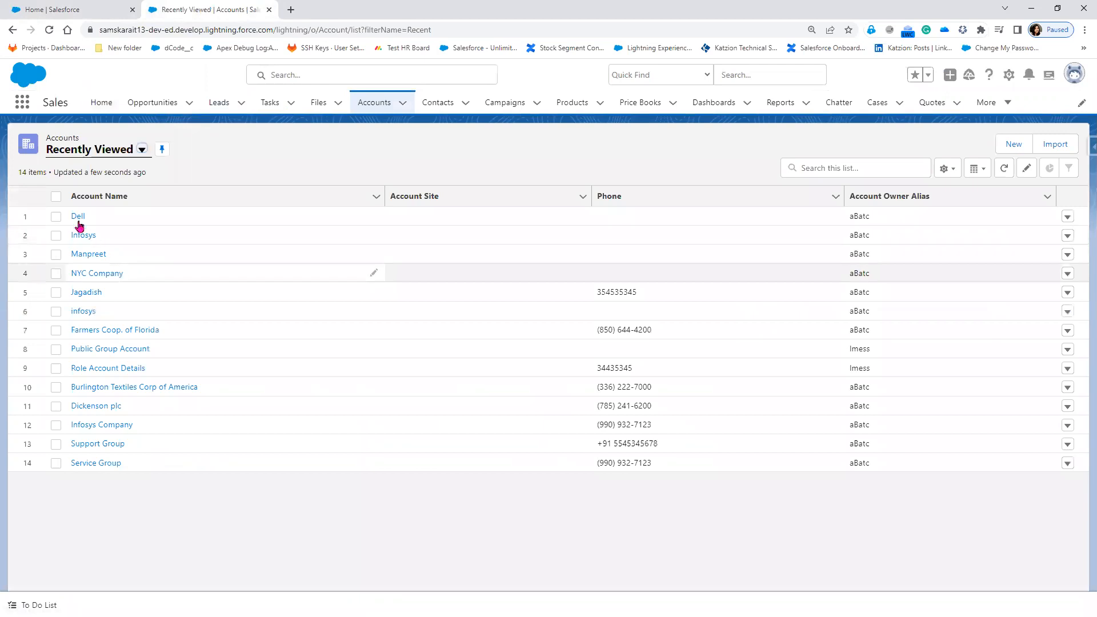
Open the Dell account record, start an email from its Activity panel, then discard the draft.
left_click(80, 218)
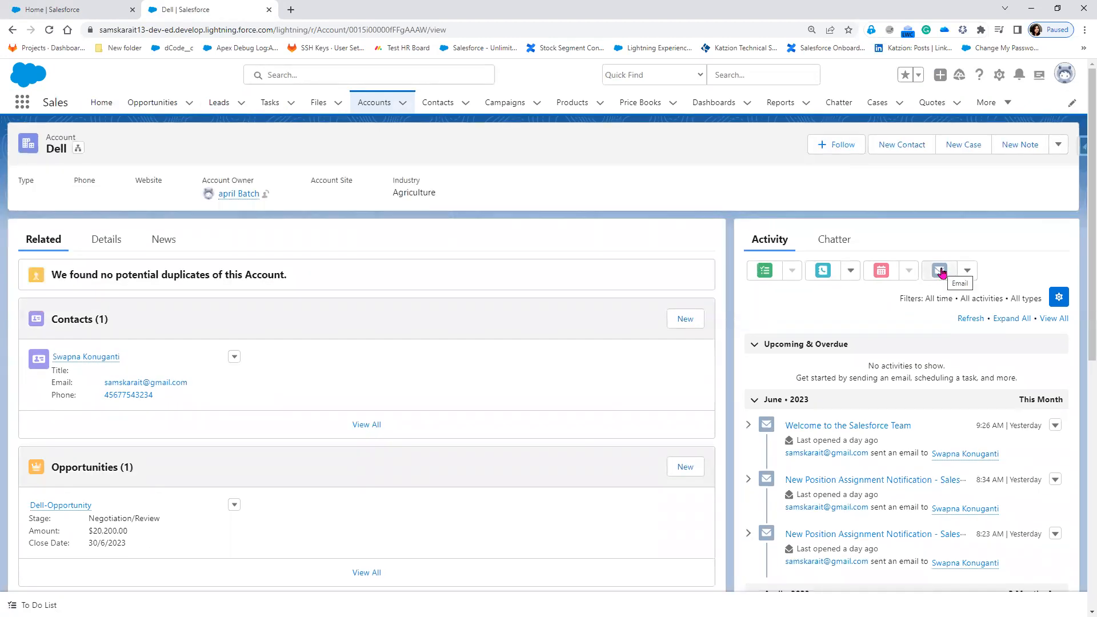
left_click(940, 271)
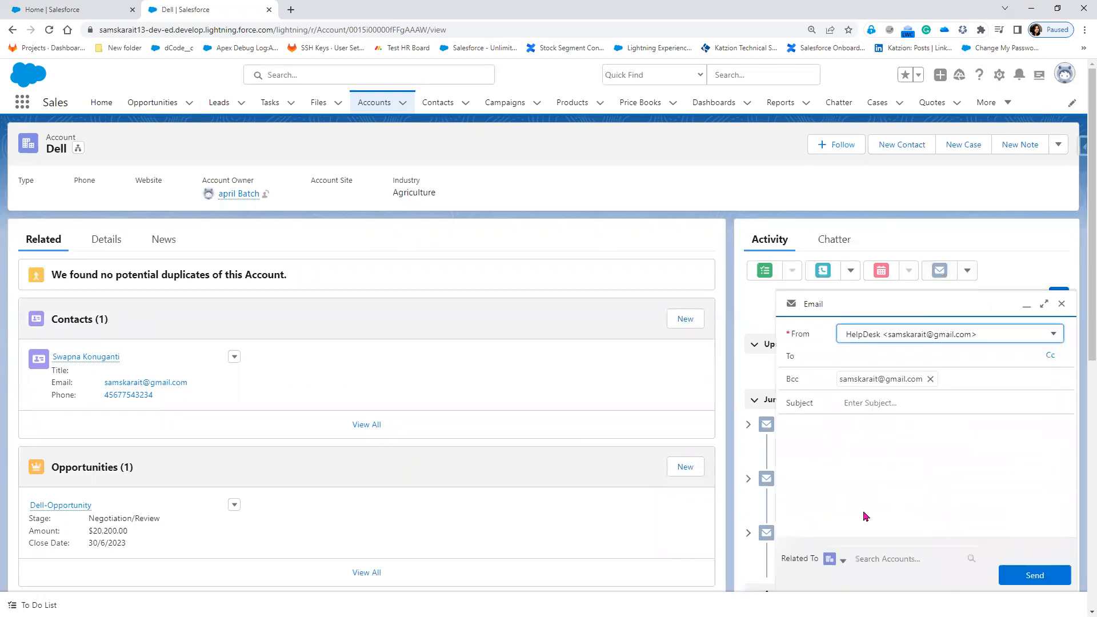
left_click(1063, 305)
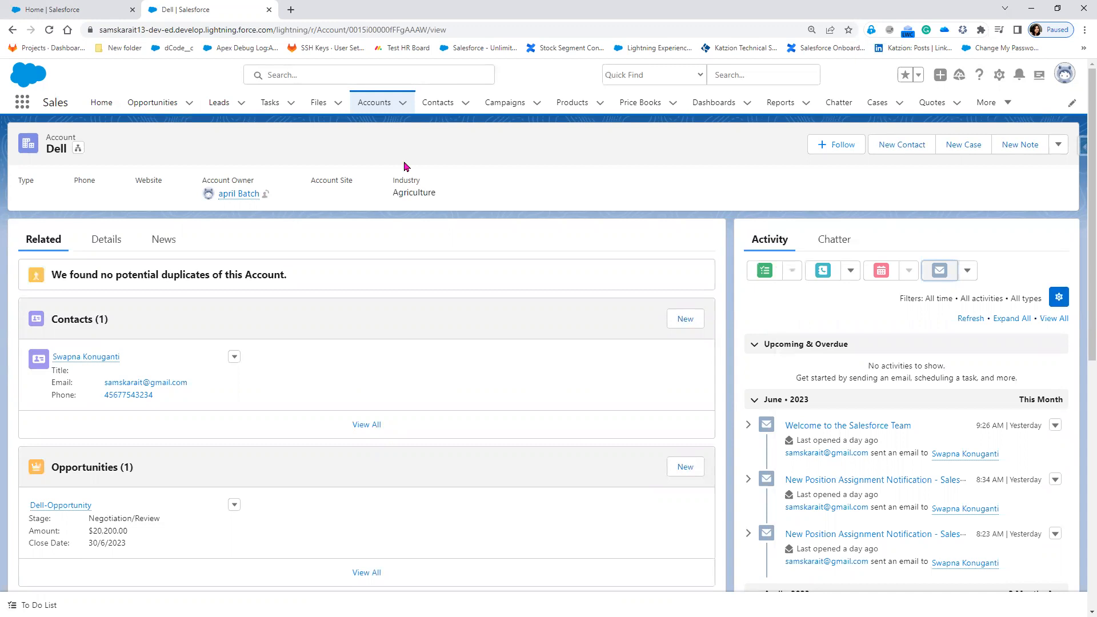
Open the Dell contact's record from the Contacts tab, then go back to Recently Viewed contacts.
left_click(439, 107)
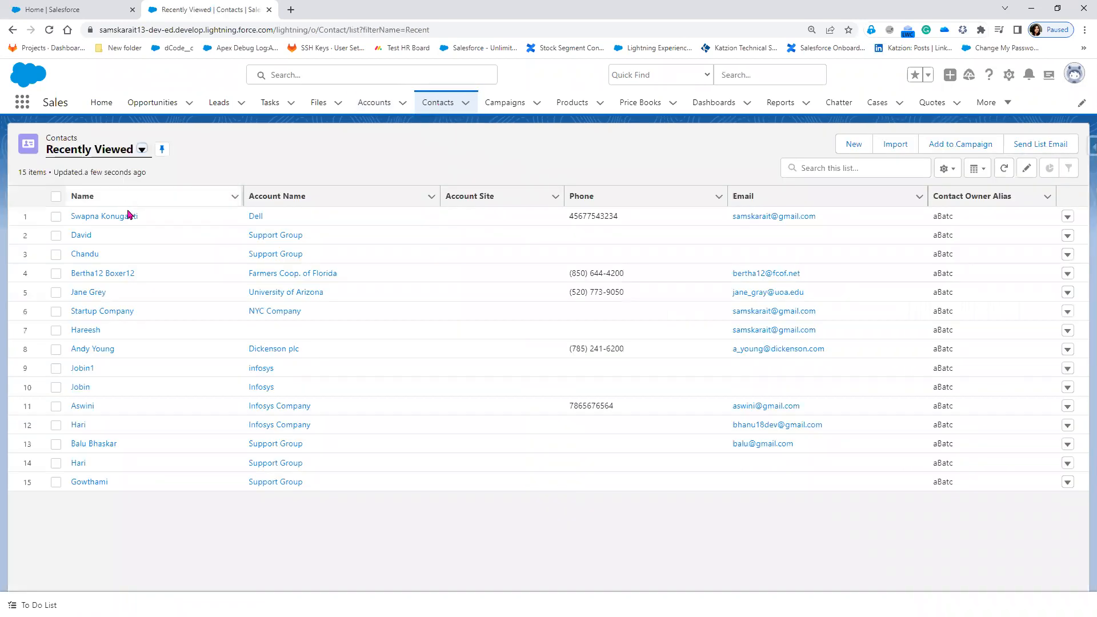
left_click(107, 217)
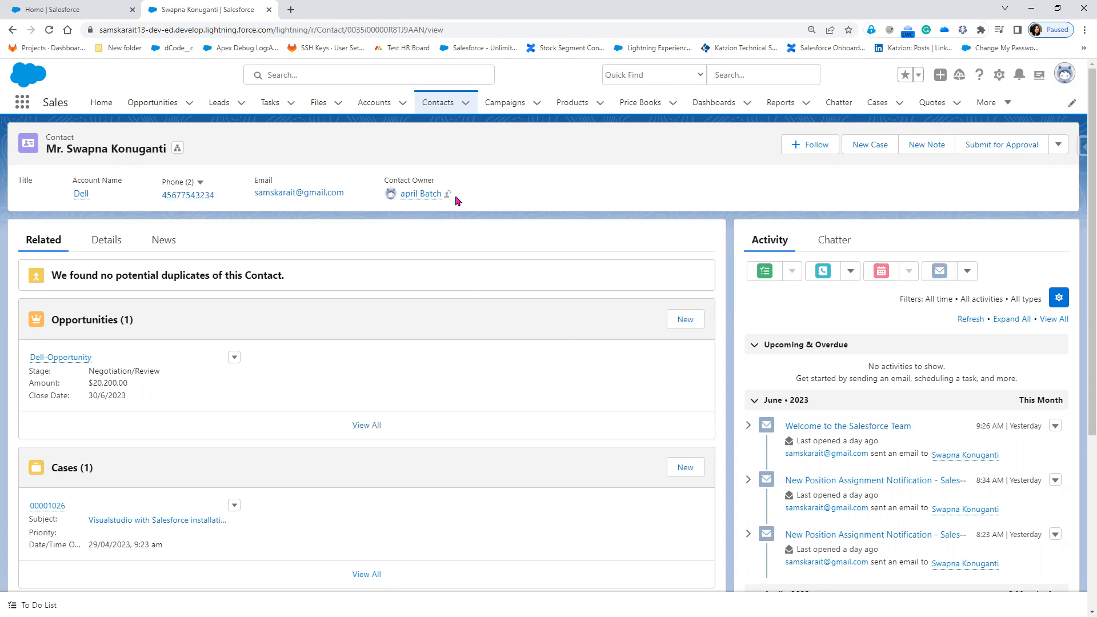
left_click(443, 108)
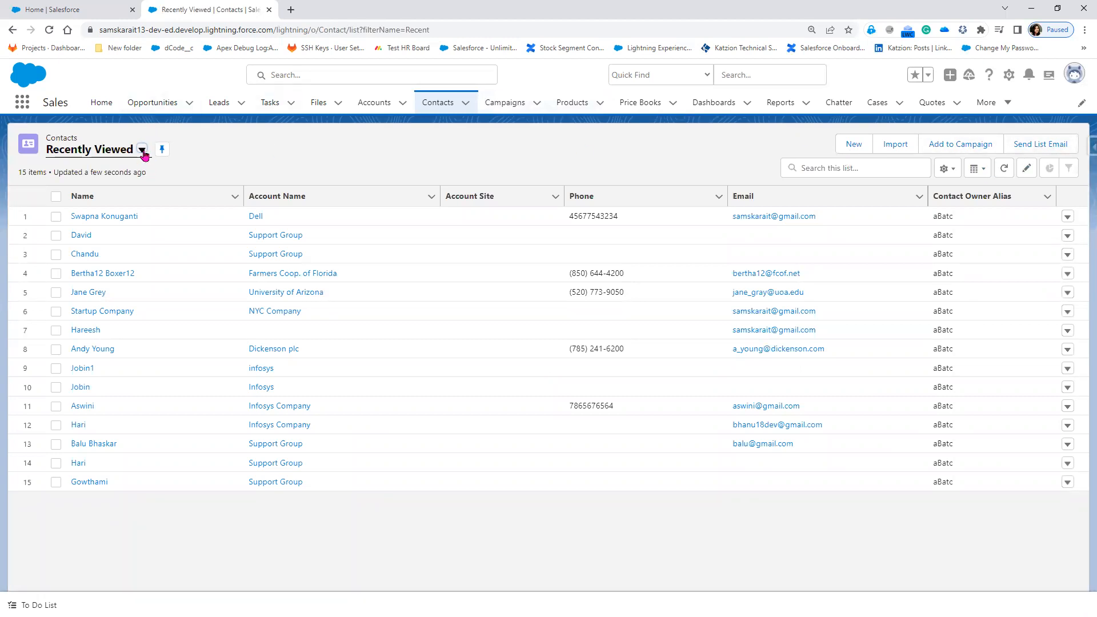
Switch the list view to Birthdays This Month, then My Contacts, and open Dickenson plc's details.
left_click(143, 151)
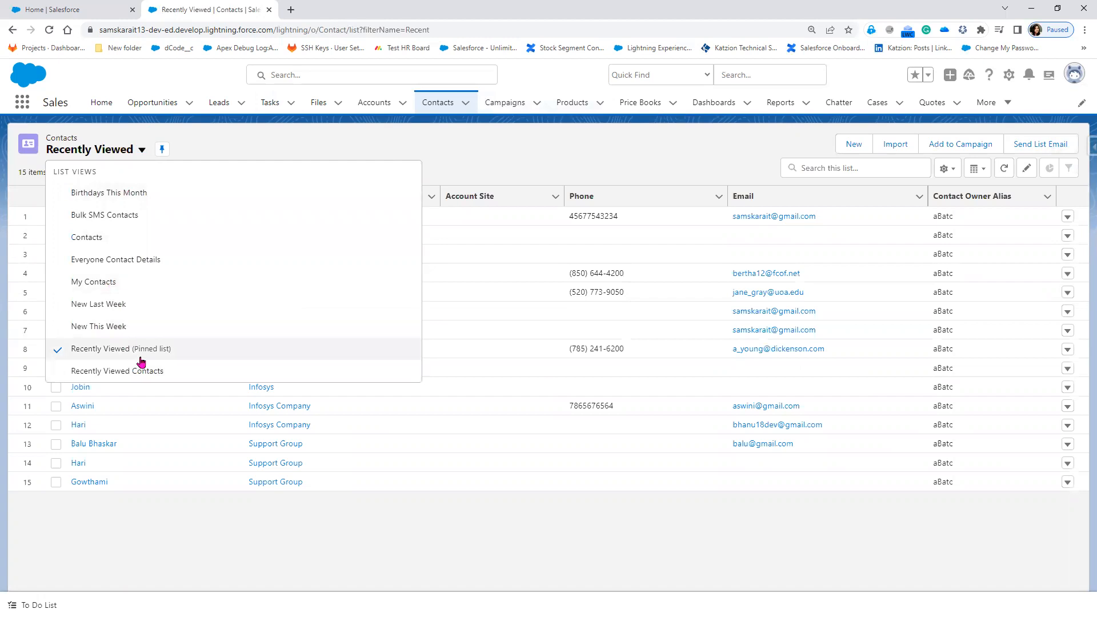
left_click(102, 197)
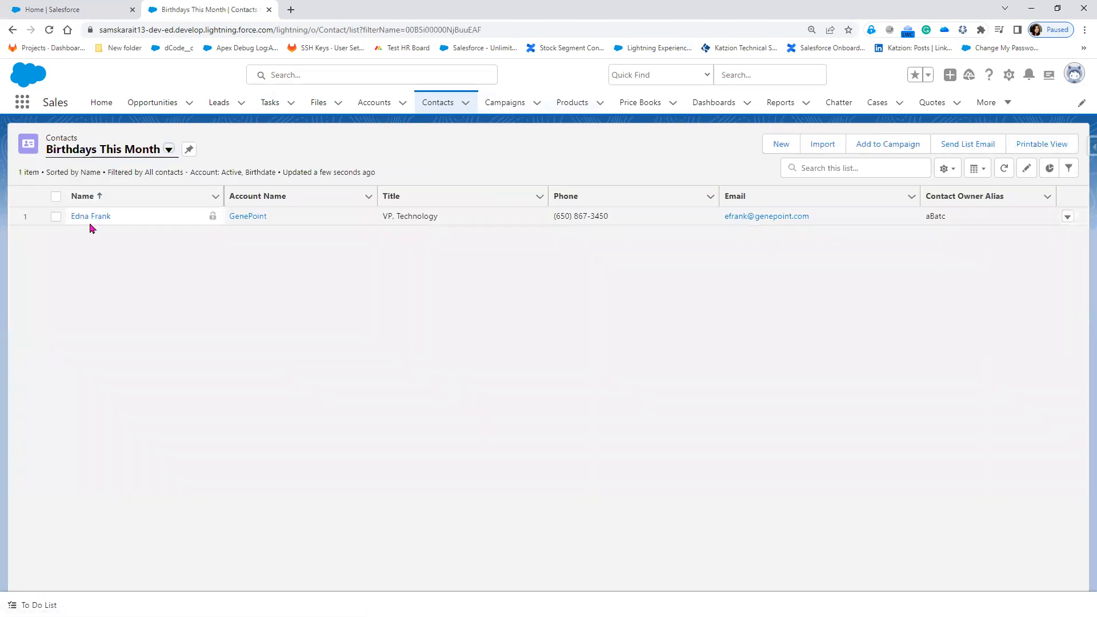
left_click(169, 150)
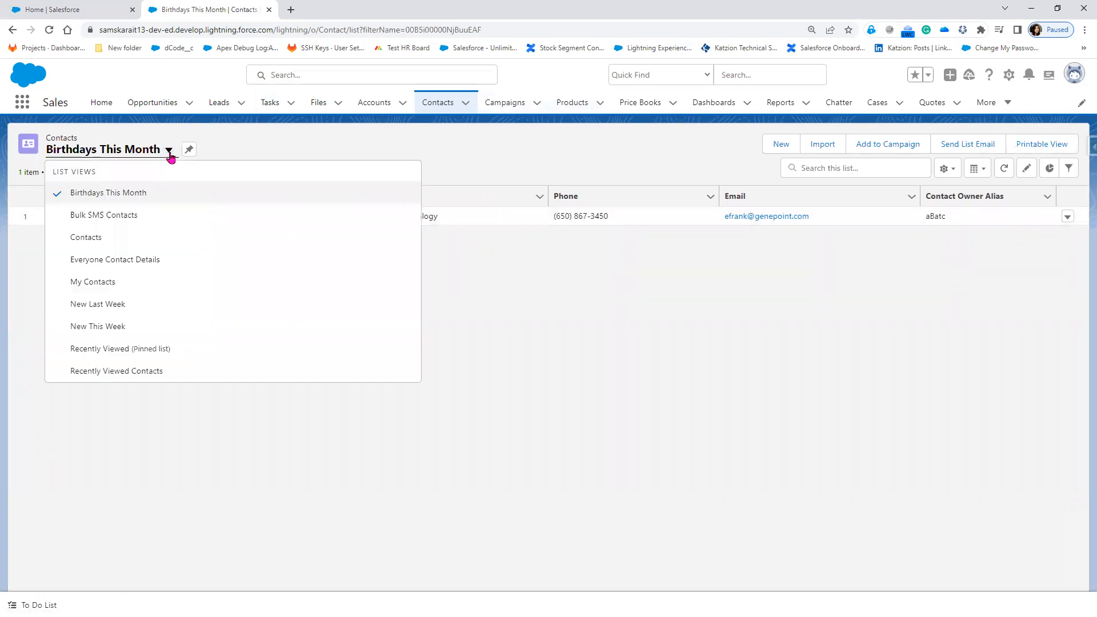
left_click(110, 286)
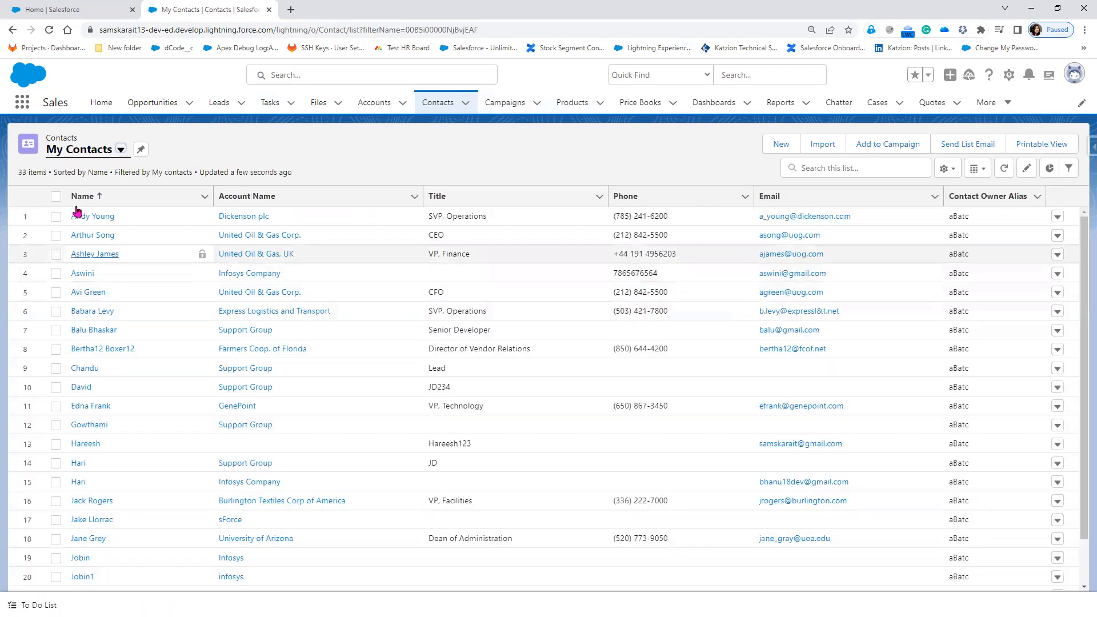
left_click(87, 218)
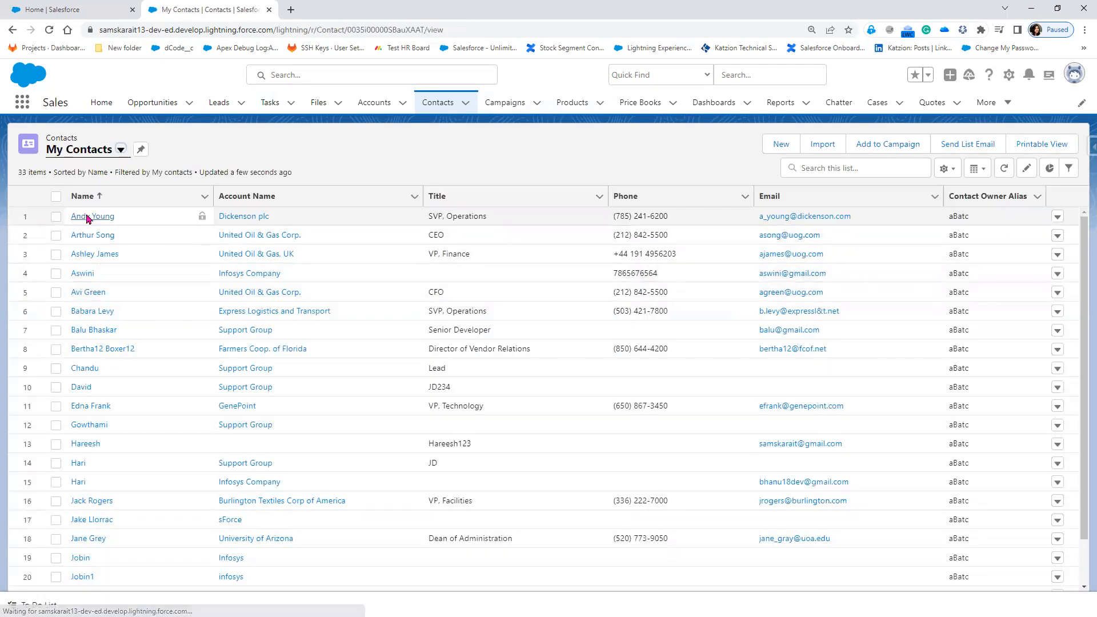
left_click(100, 245)
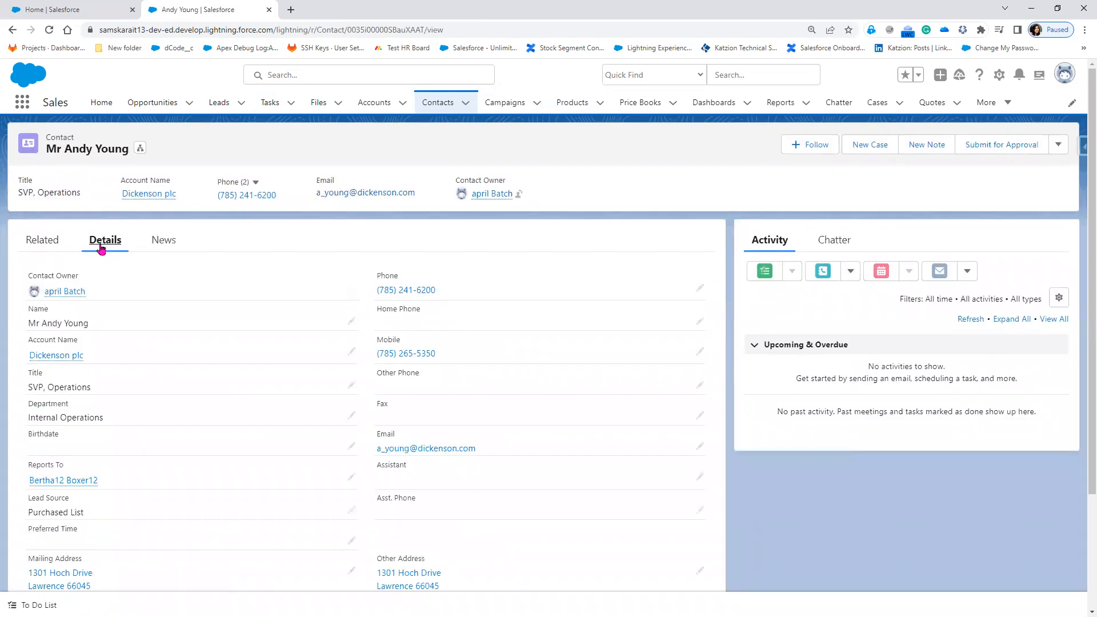
Set Dickenson plc's birthdate to 14/06/2023, save it, and return to the Contacts list.
left_click(351, 448)
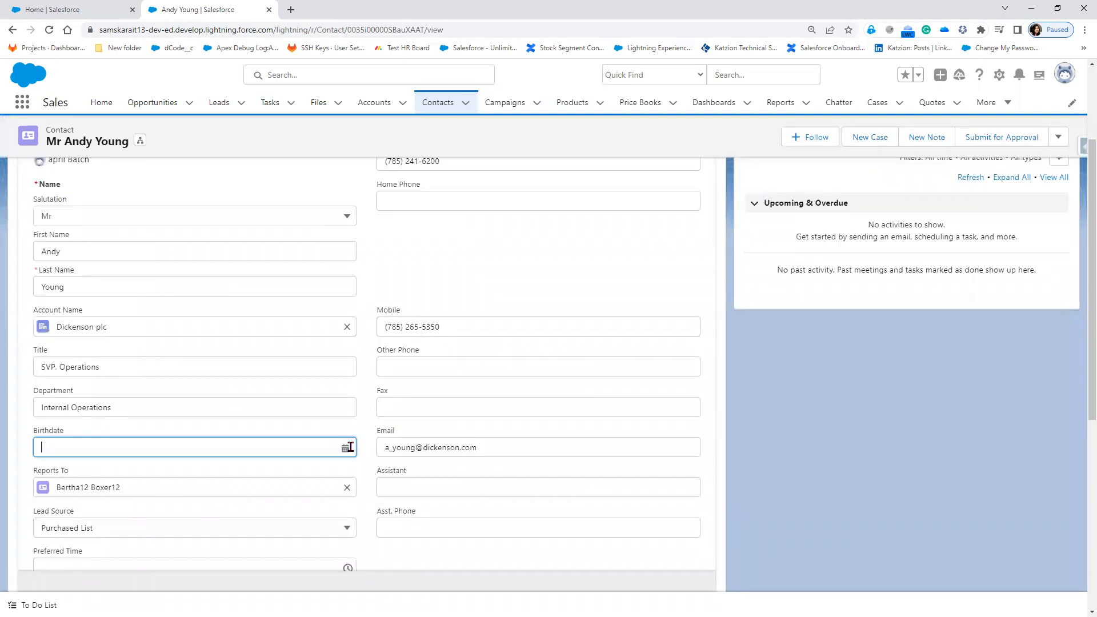
left_click(315, 449)
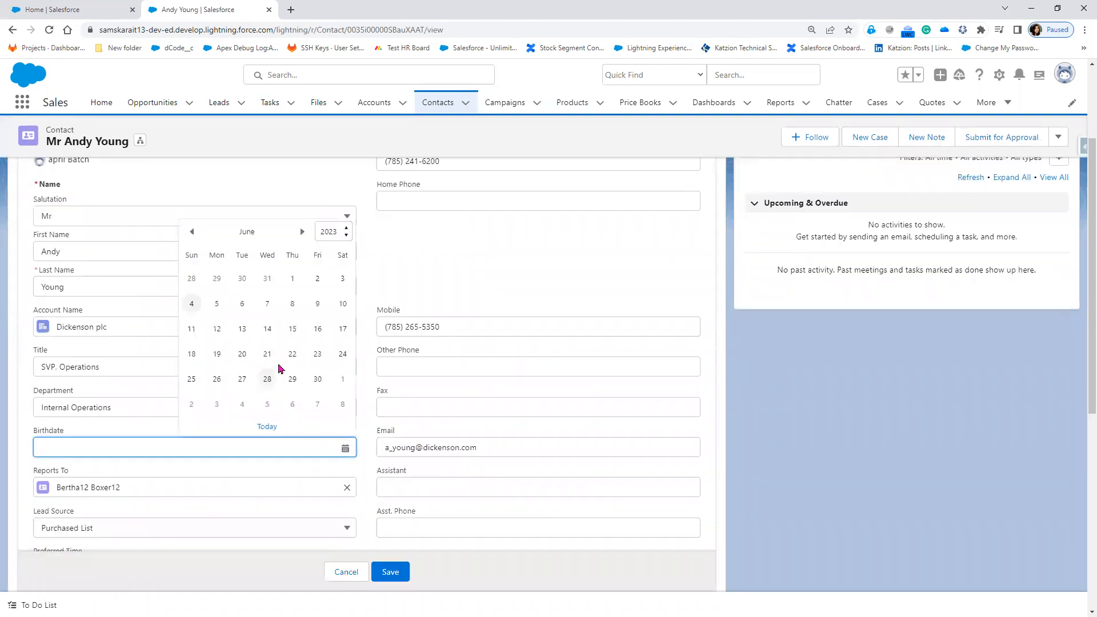
left_click(268, 330)
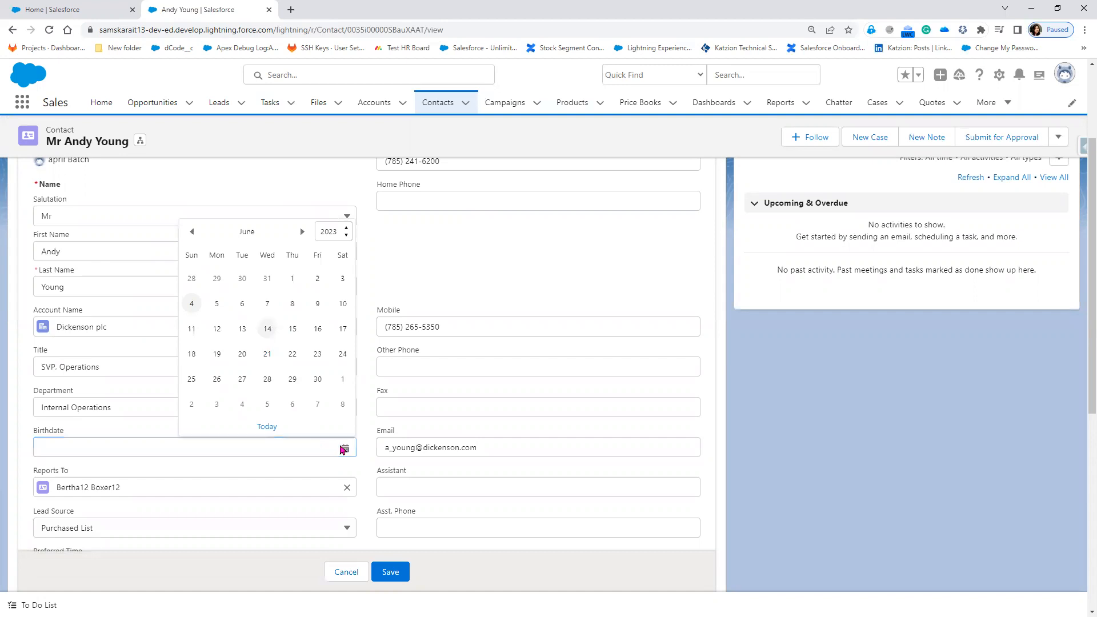
left_click(392, 570)
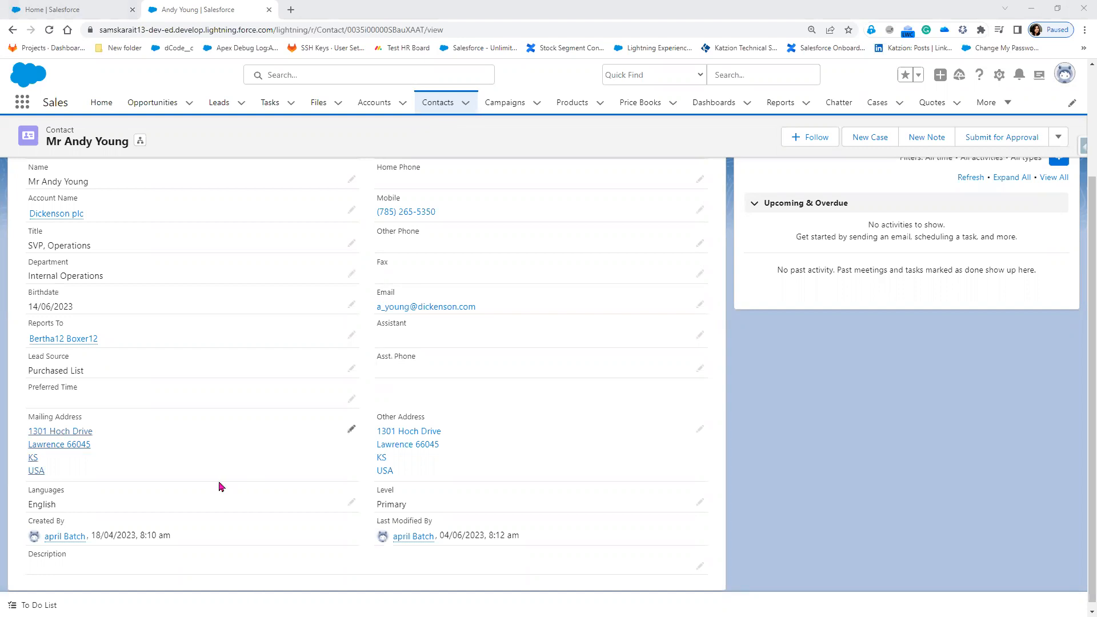
scroll(221, 485, "up", 1)
left_click(440, 105)
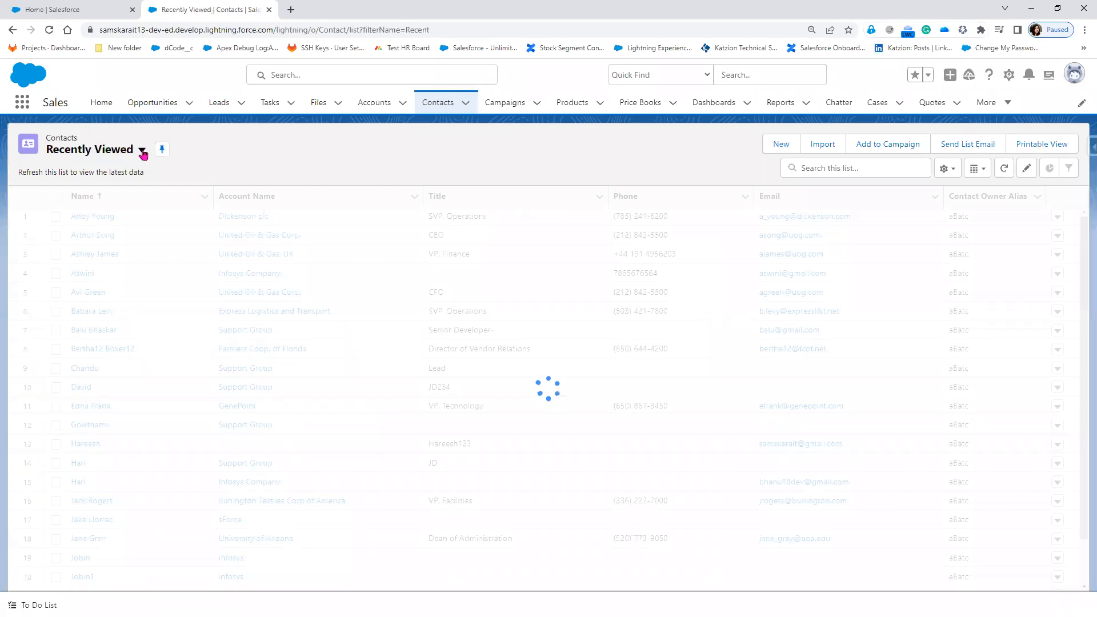
Switch to the Birthdays This Month list view and start a Send List Email to its two contacts.
left_click(142, 150)
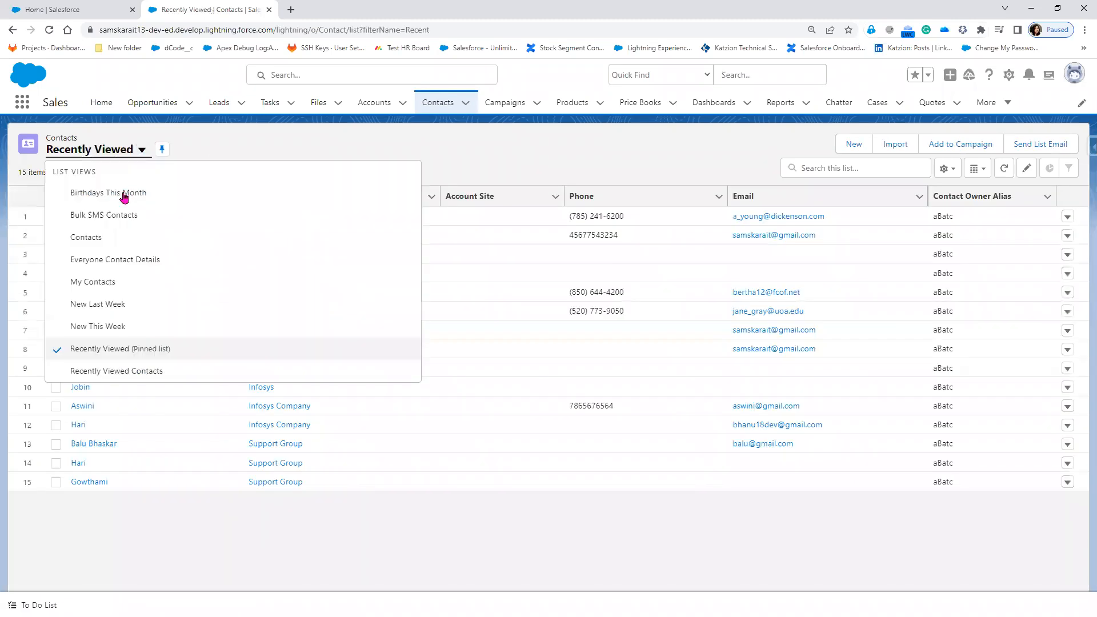
left_click(124, 194)
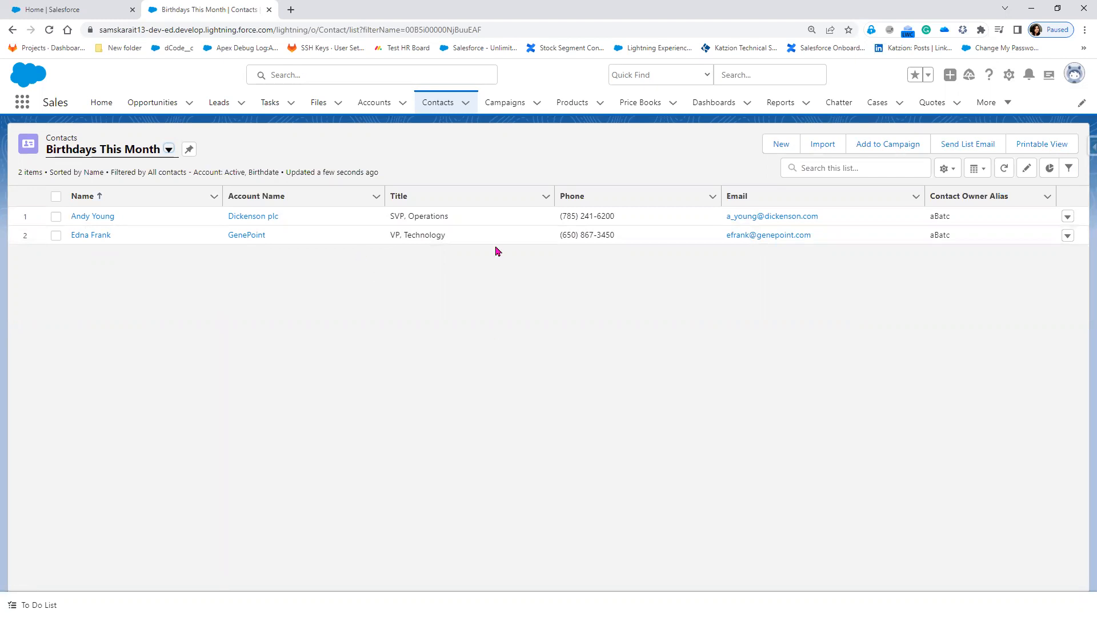
left_click(983, 147)
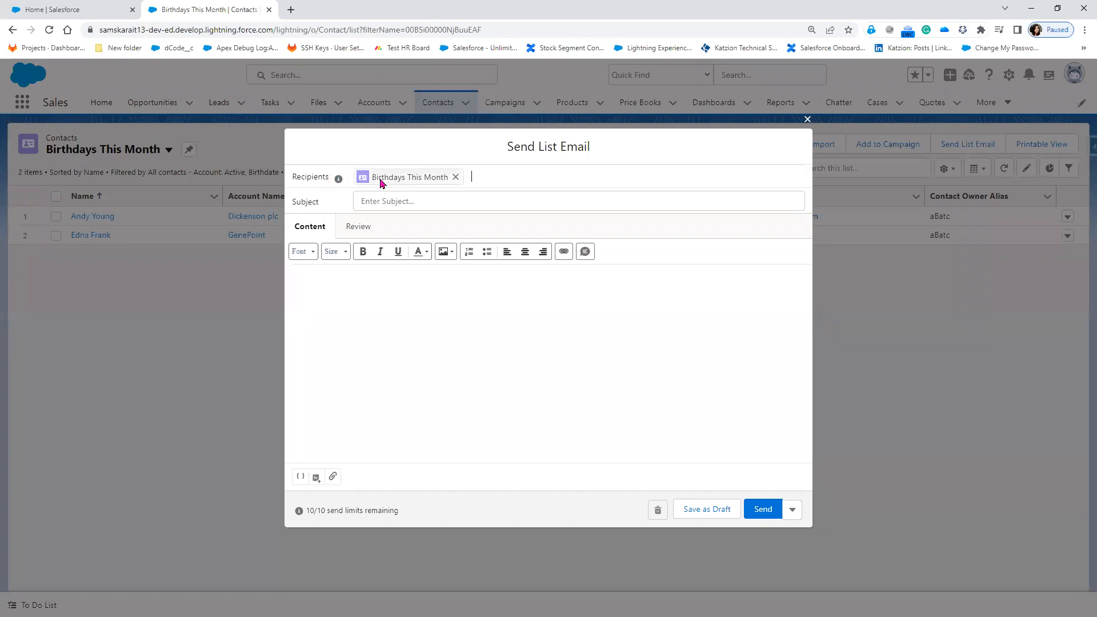
Insert the Sales: New Customer Email template, then replace it with New Account Creation Email.
left_click(315, 479)
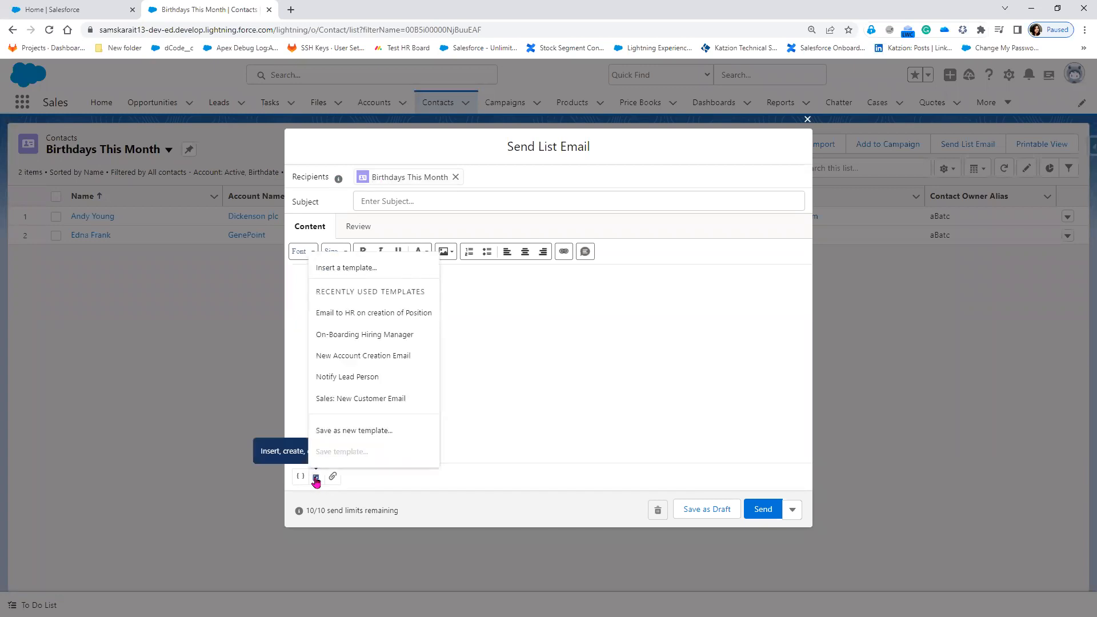
left_click(389, 400)
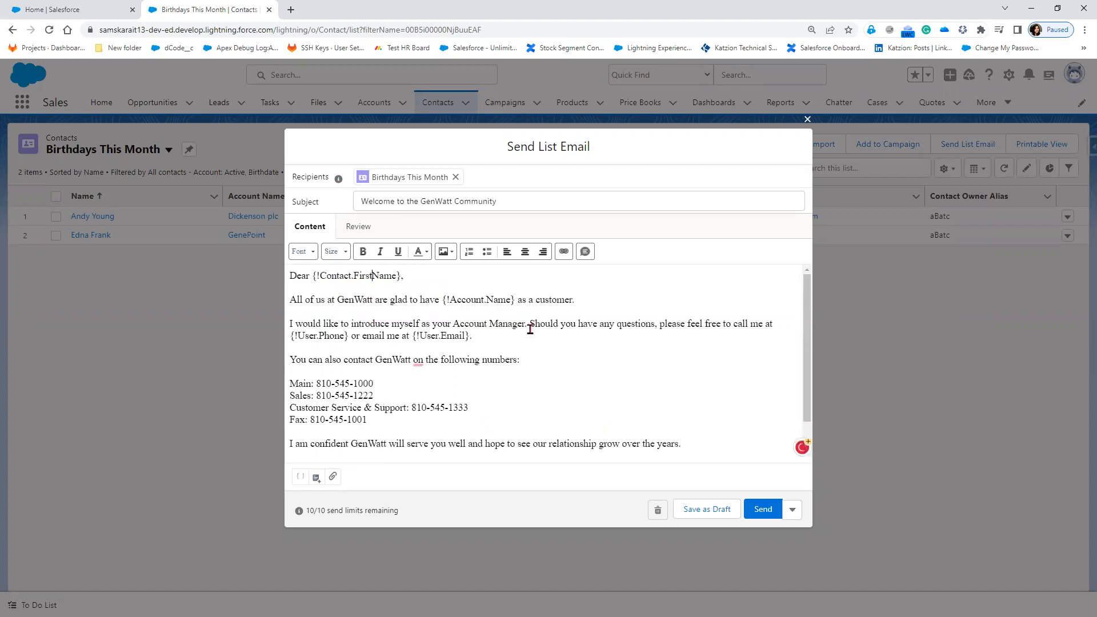
scroll(480, 361, "down", 2)
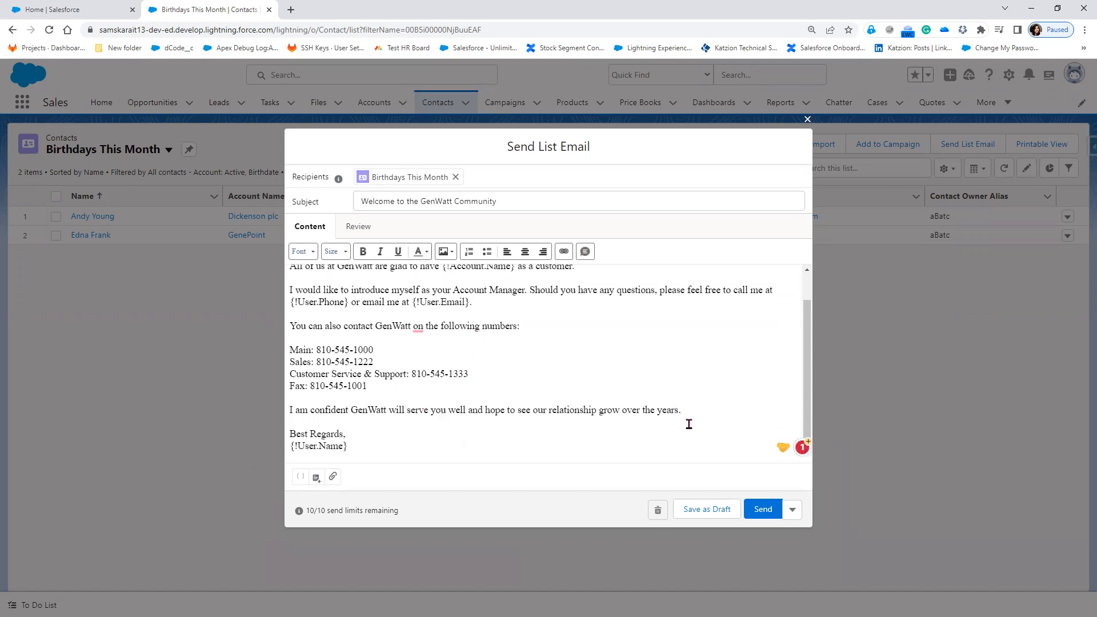
left_click(316, 481)
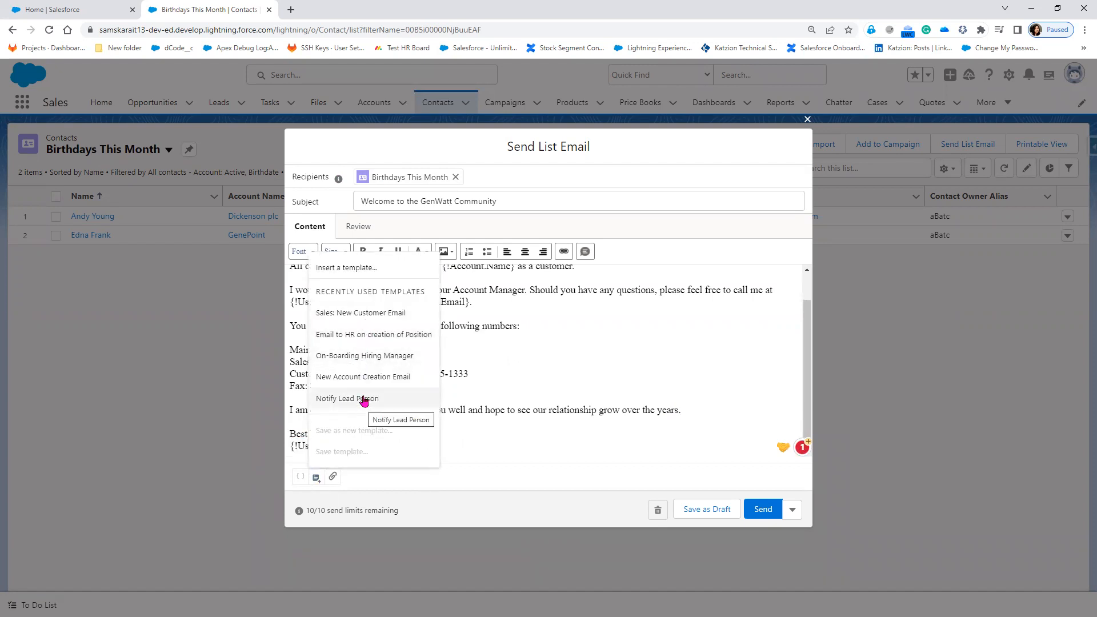
left_click(363, 377)
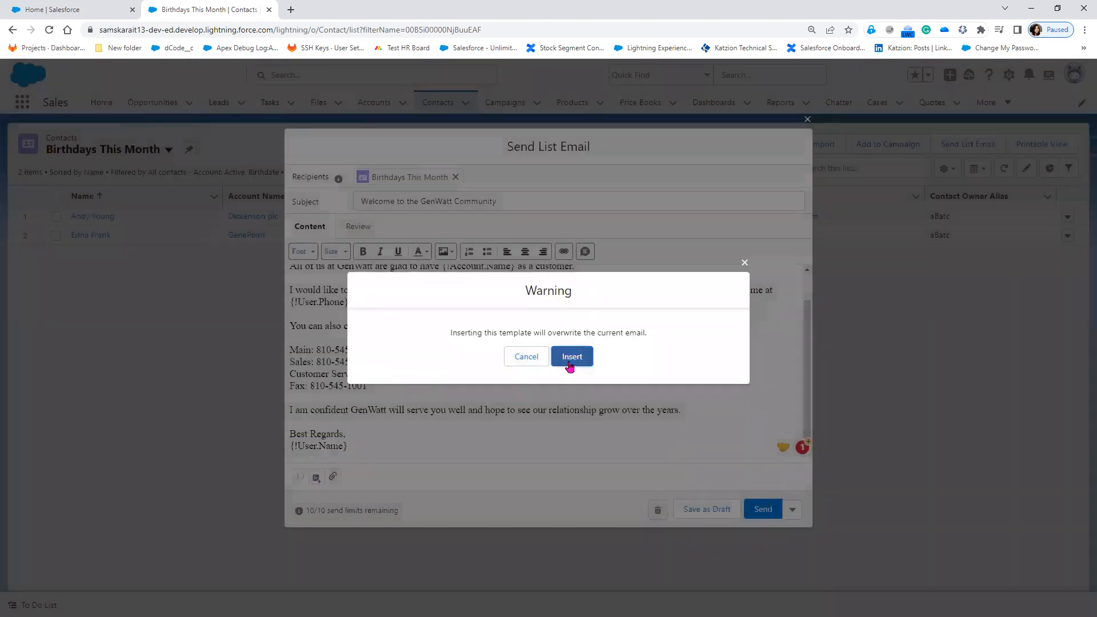
left_click(570, 356)
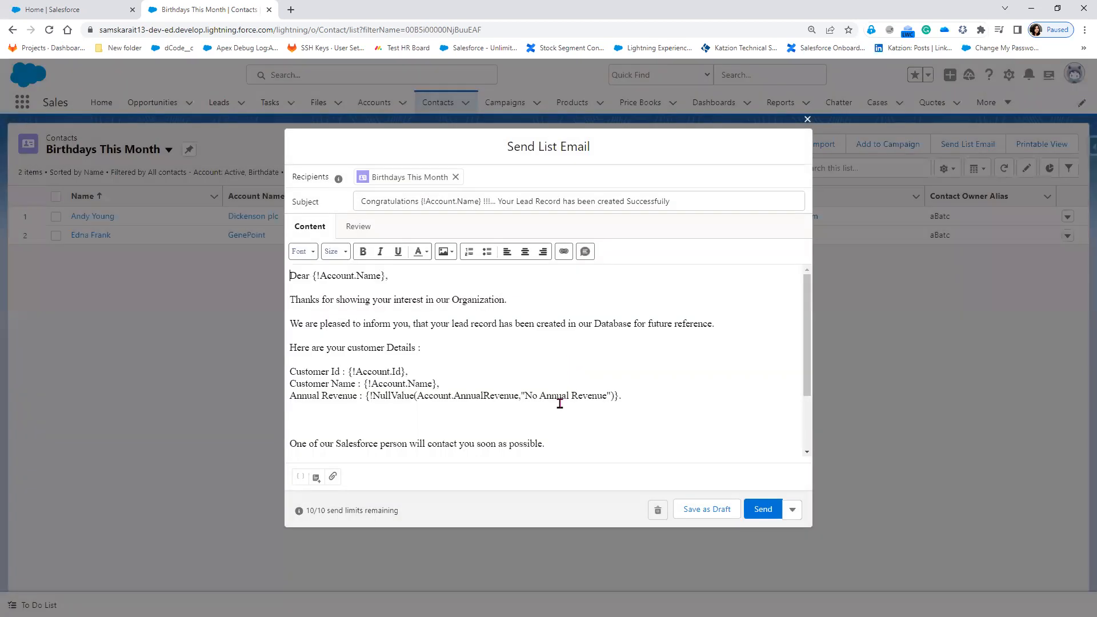
scroll(554, 434, "down", 3)
scroll(553, 434, "up", 3)
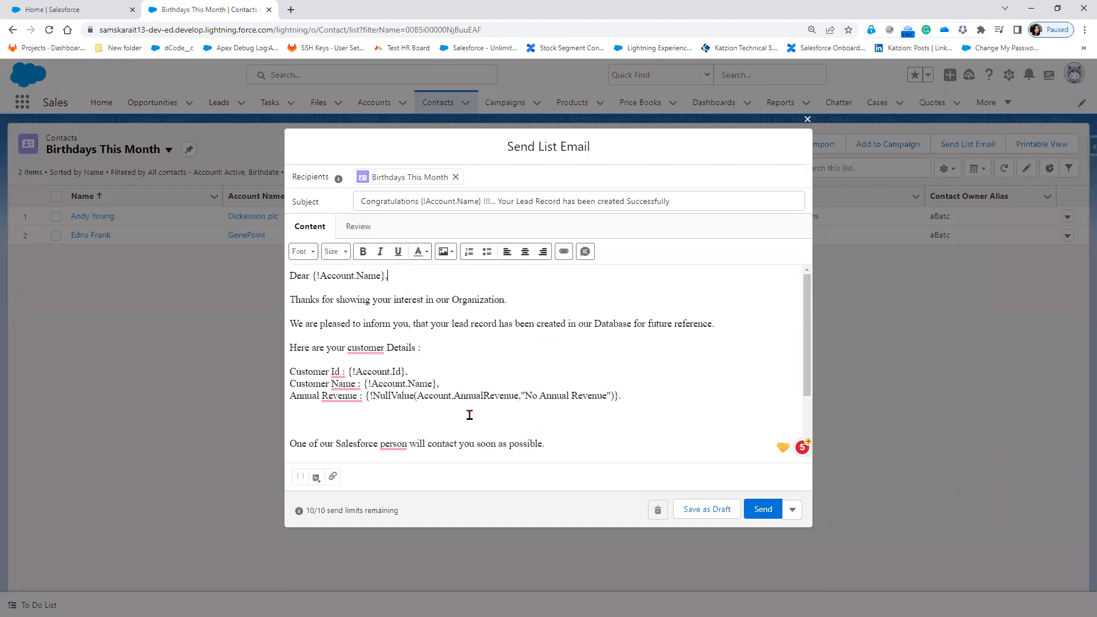
Make the {!Account.Name} merge field in the email greeting bold.
left_click(617, 451)
left_click_drag(312, 275, 389, 277)
left_click(362, 253)
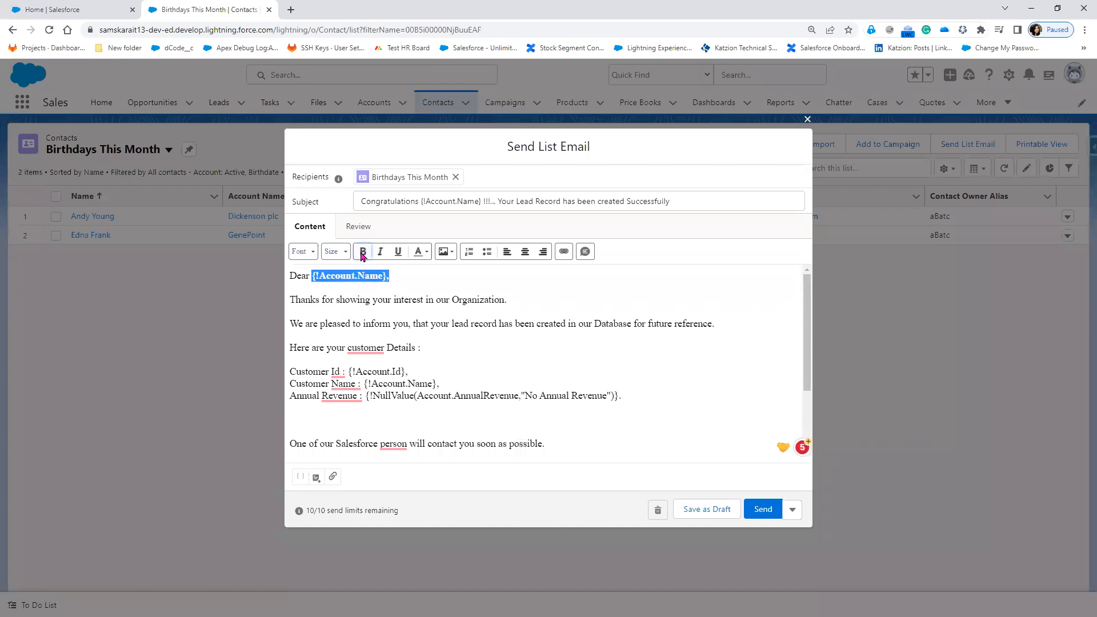
Scroll through and select the email body, then reveal the Send Later option beside Send.
left_click(356, 313)
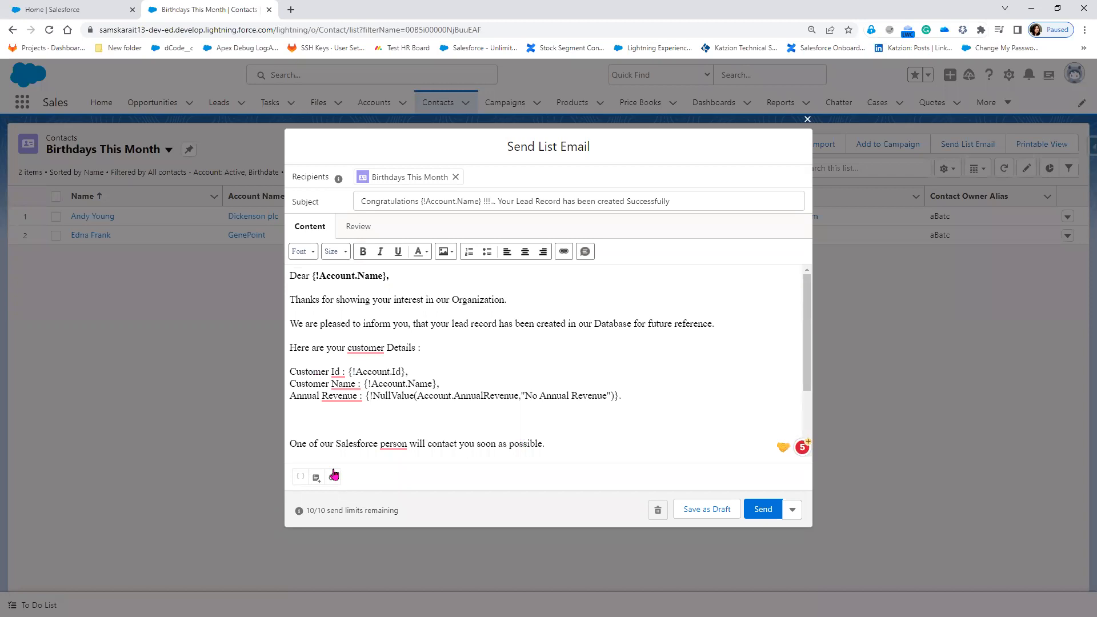
scroll(458, 437, "down", 2)
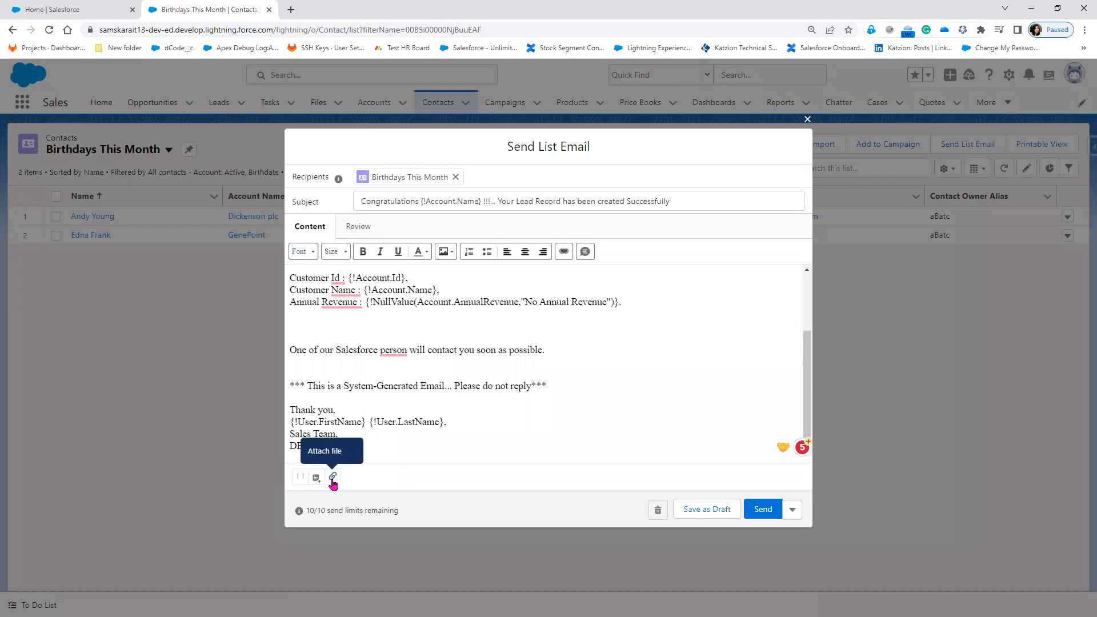
scroll(610, 409, "up", 3)
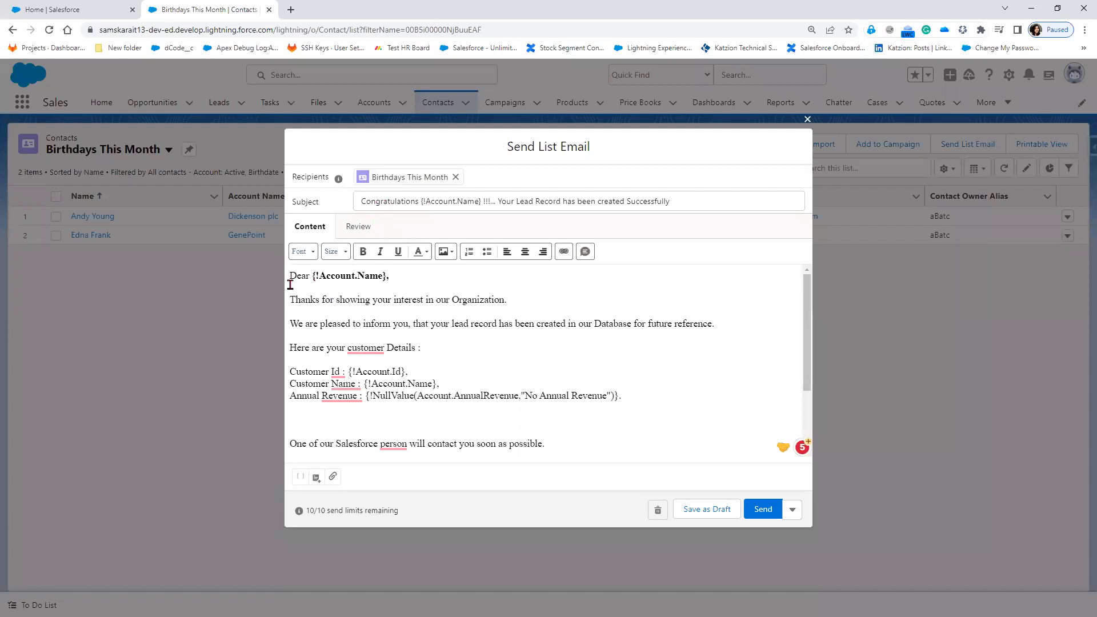
left_click_drag(295, 275, 598, 475)
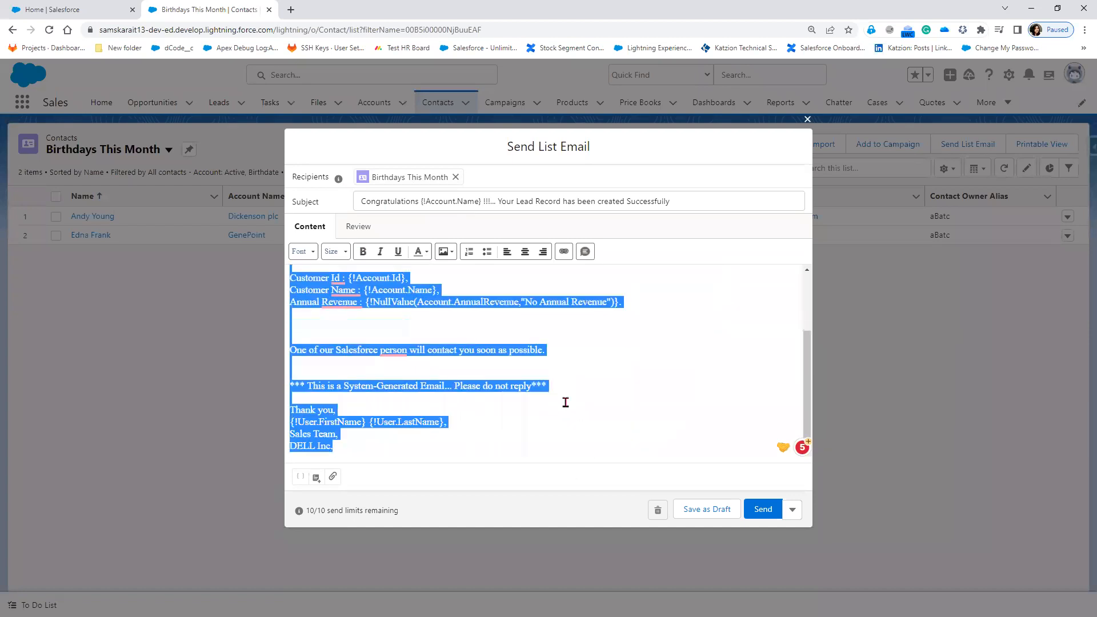
scroll(564, 398, "up", 3)
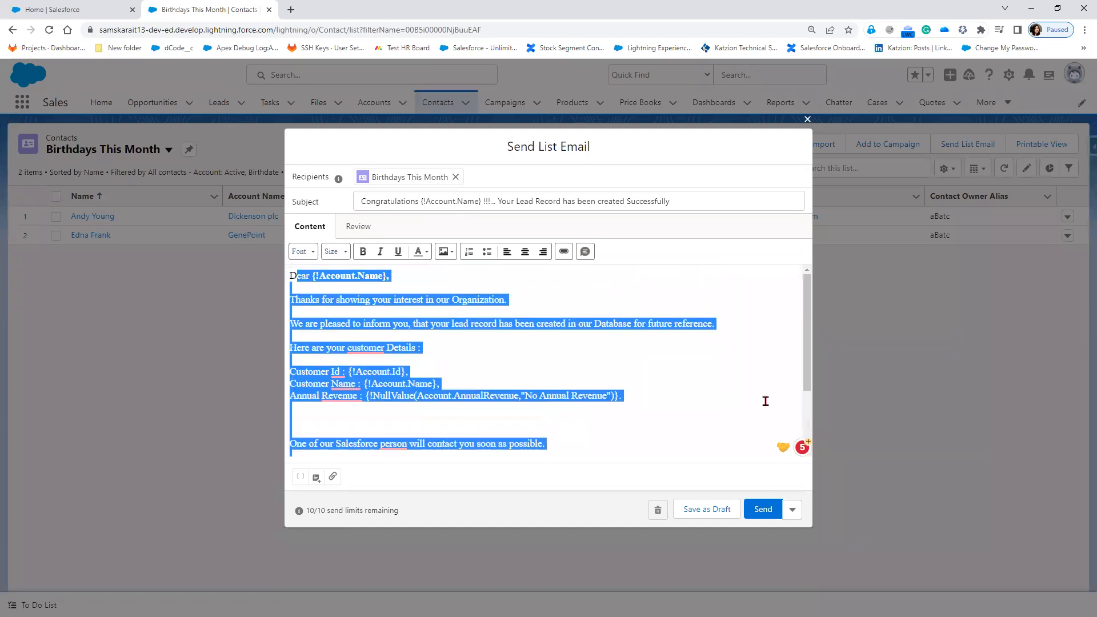
left_click(794, 513)
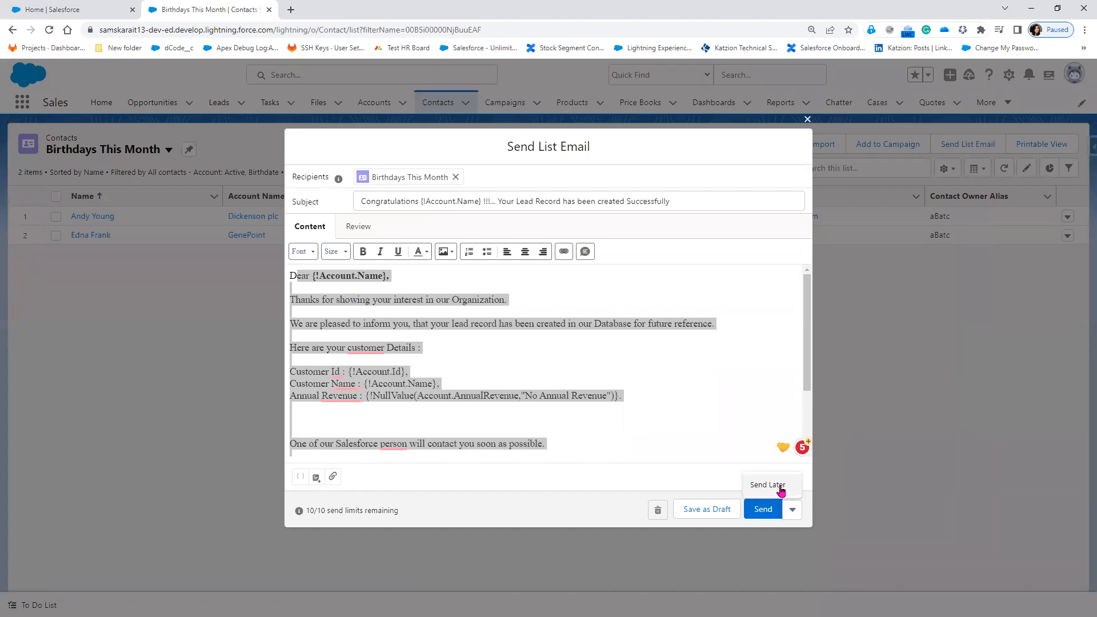
Schedule the list email for 05-Jun-2023 at 12:00 am, then cancel it and close the composer.
left_click(782, 490)
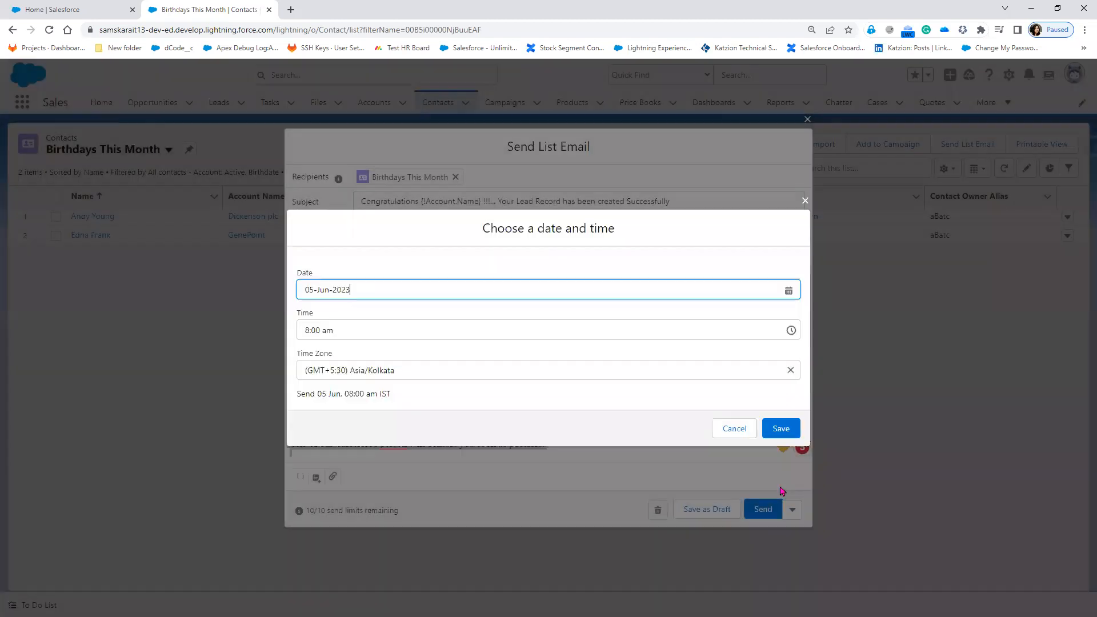
left_click(356, 287)
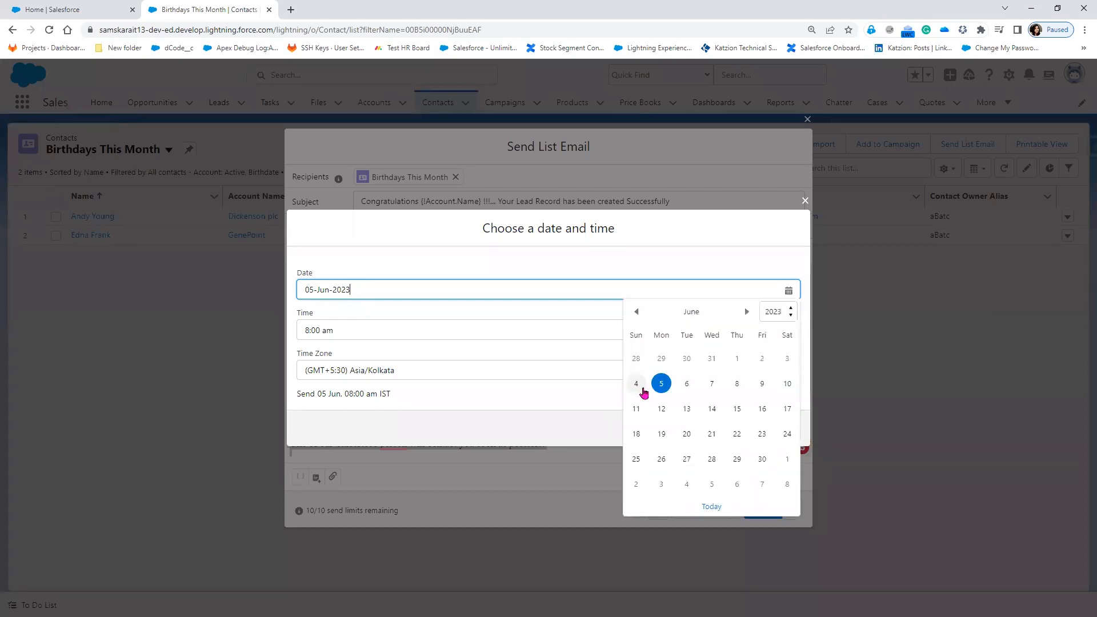
left_click(661, 384)
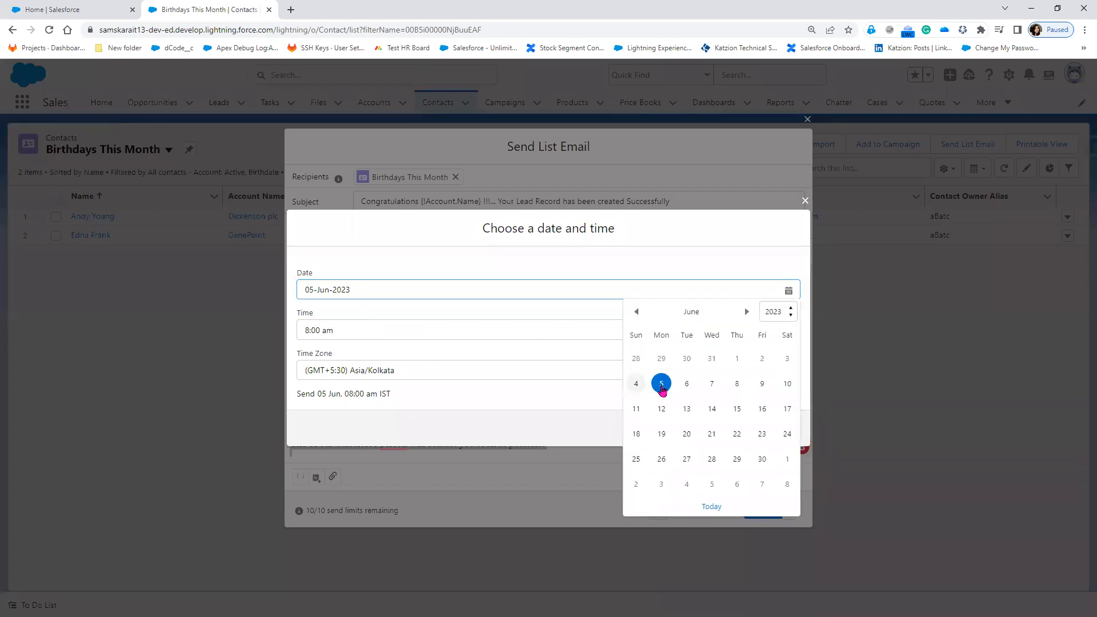
left_click(385, 333)
scroll(434, 433, "up", 7)
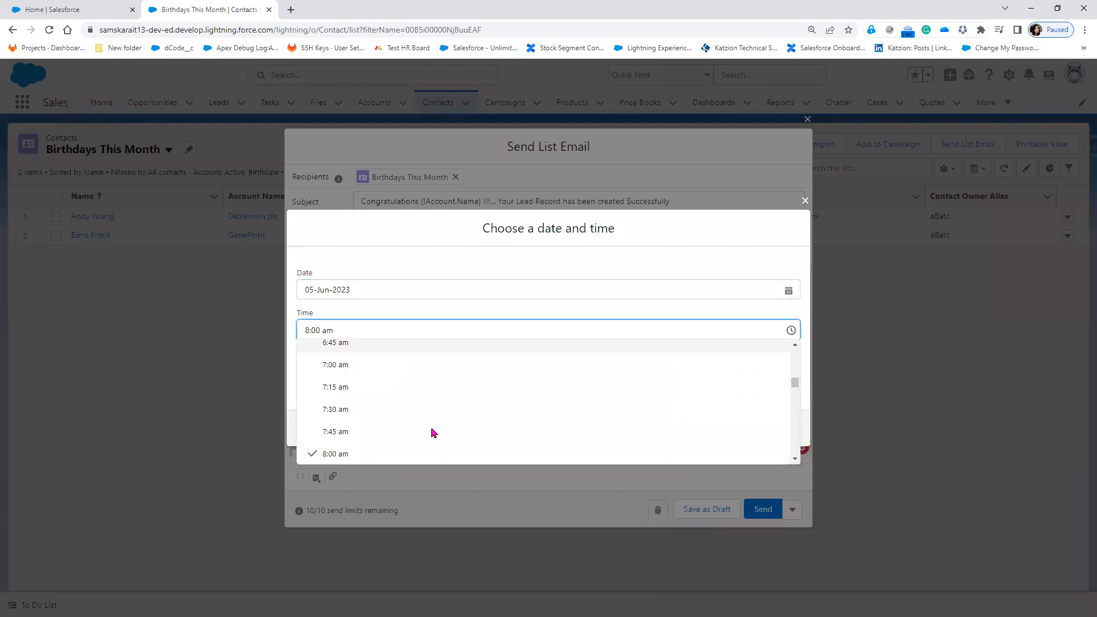
scroll(436, 435, "up", 4)
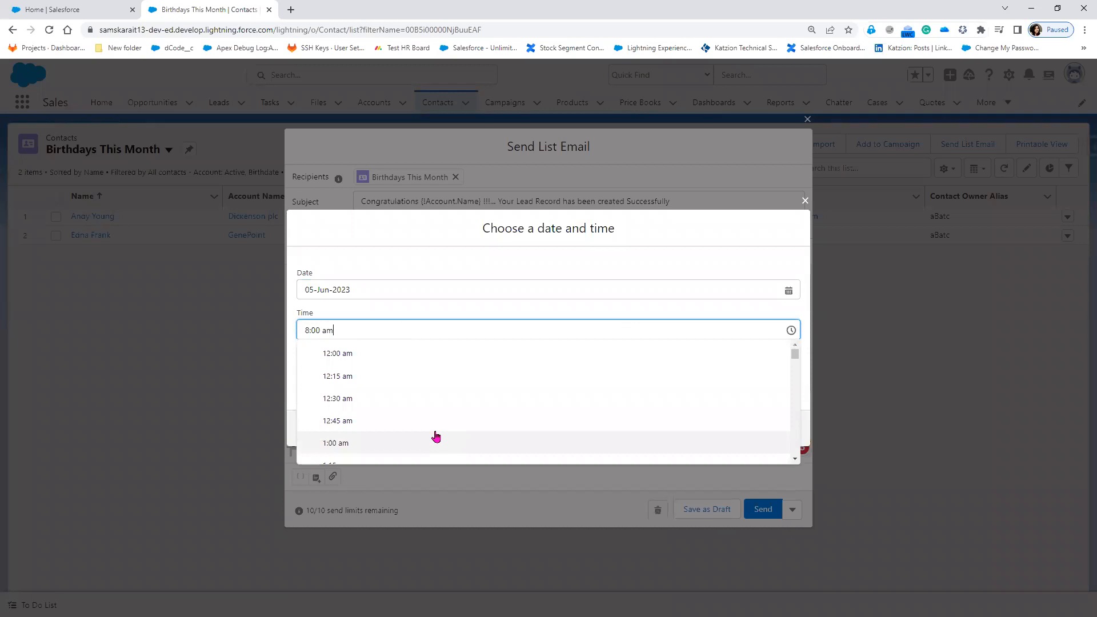
left_click(380, 354)
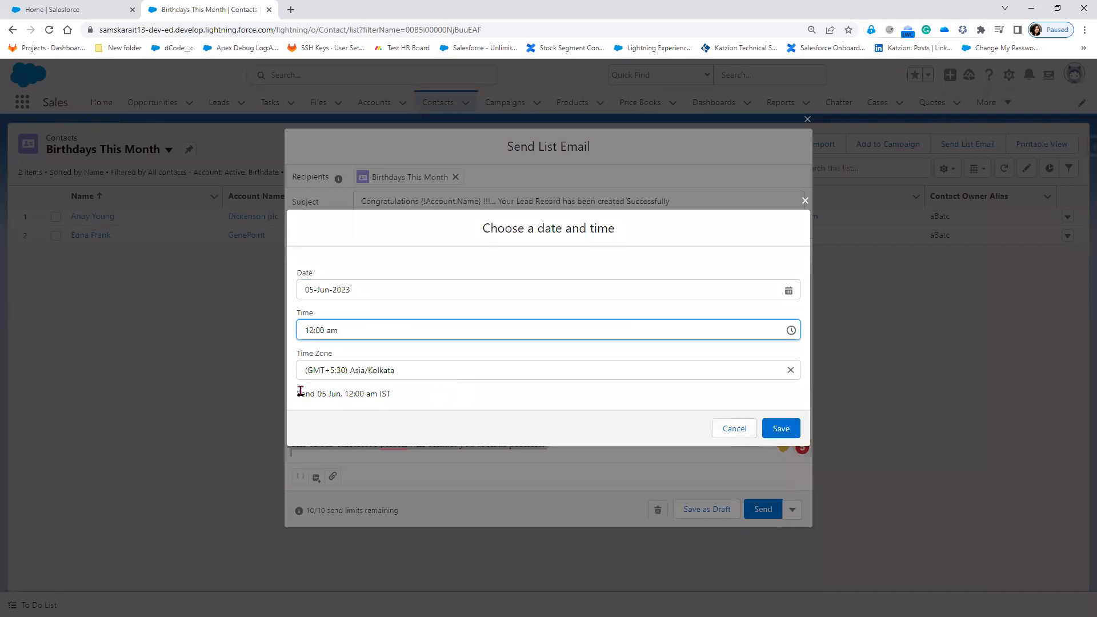
left_click(319, 392)
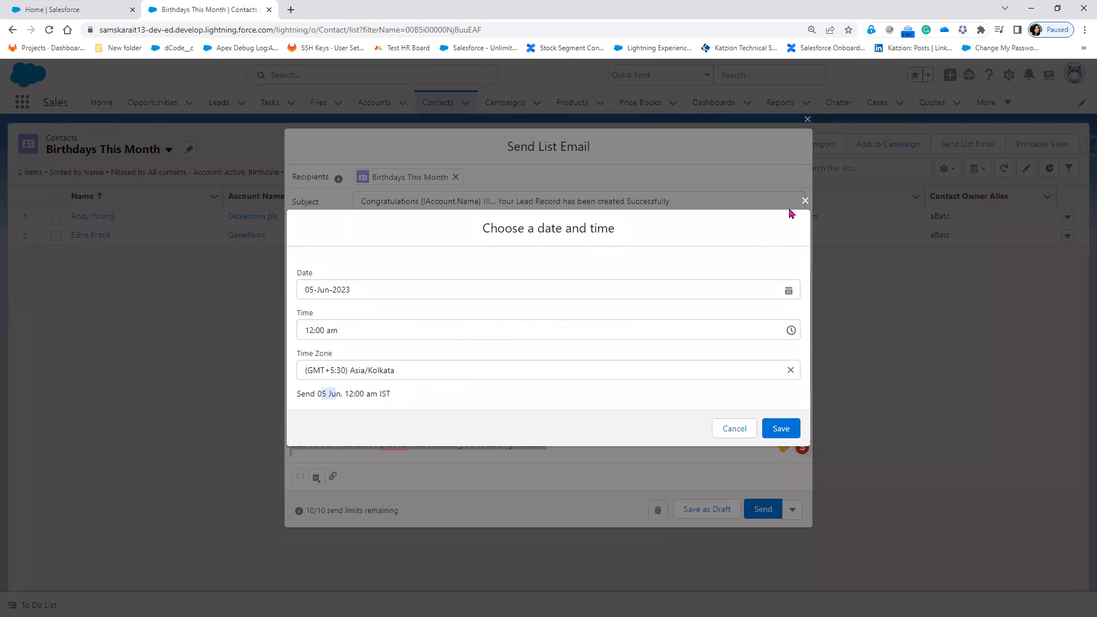
left_click(807, 200)
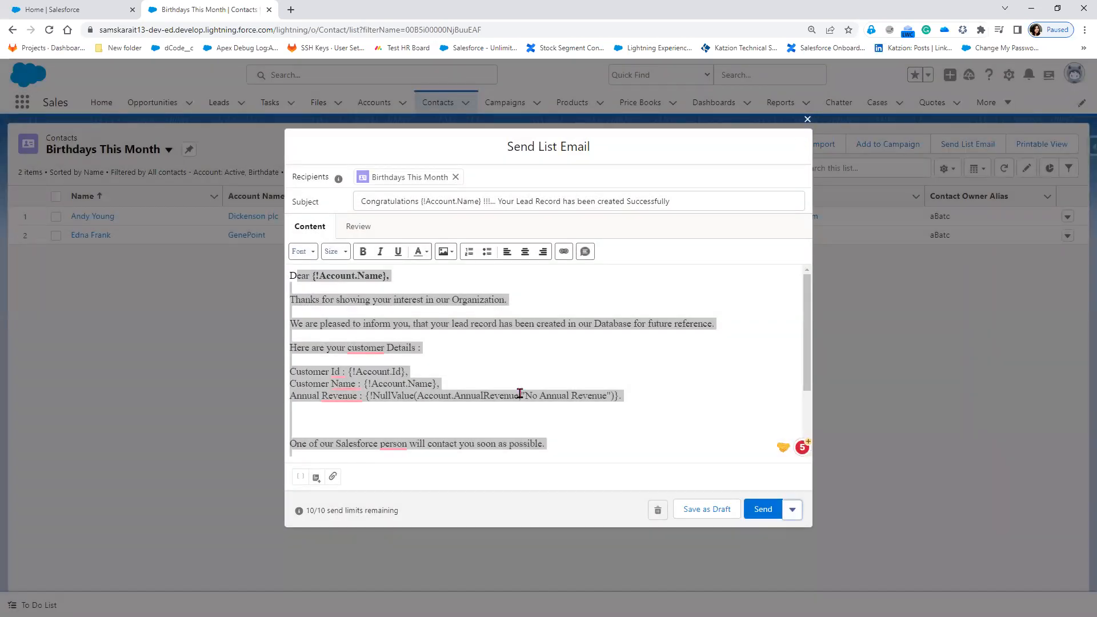
left_click(806, 120)
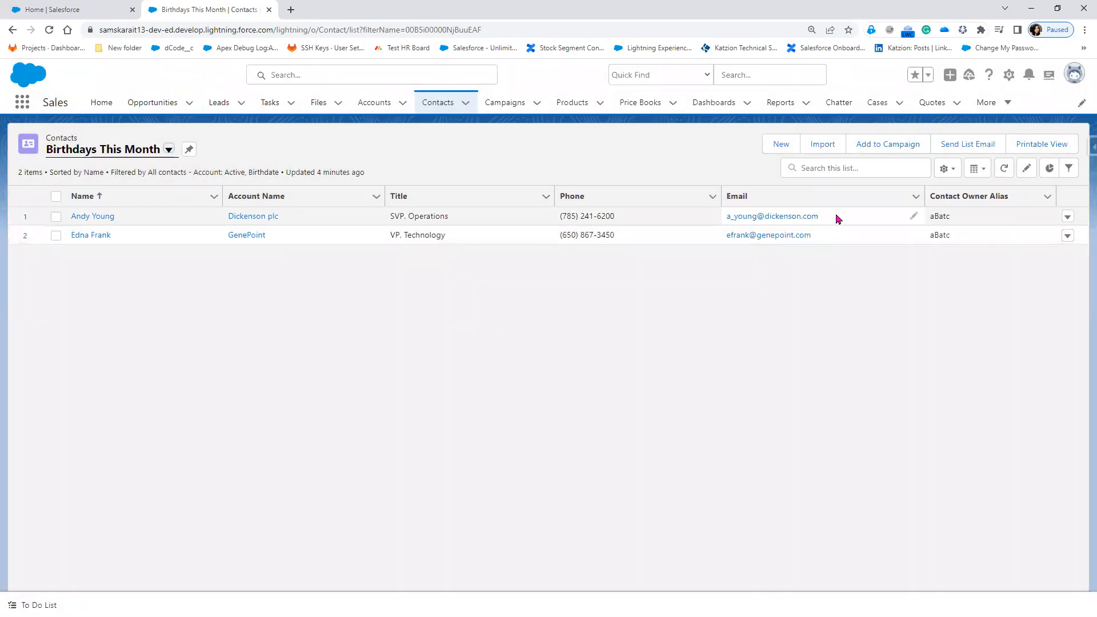
Replace the first Birthdays This Month contact's email with the Gmail address.
left_click(912, 217)
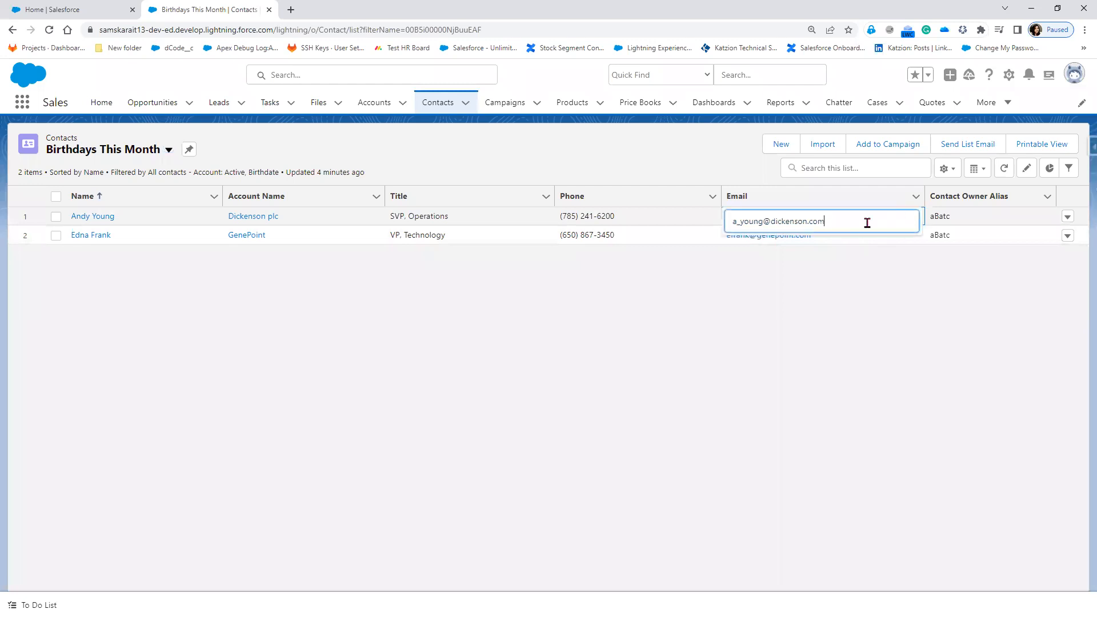
left_click_drag(842, 220, 631, 221)
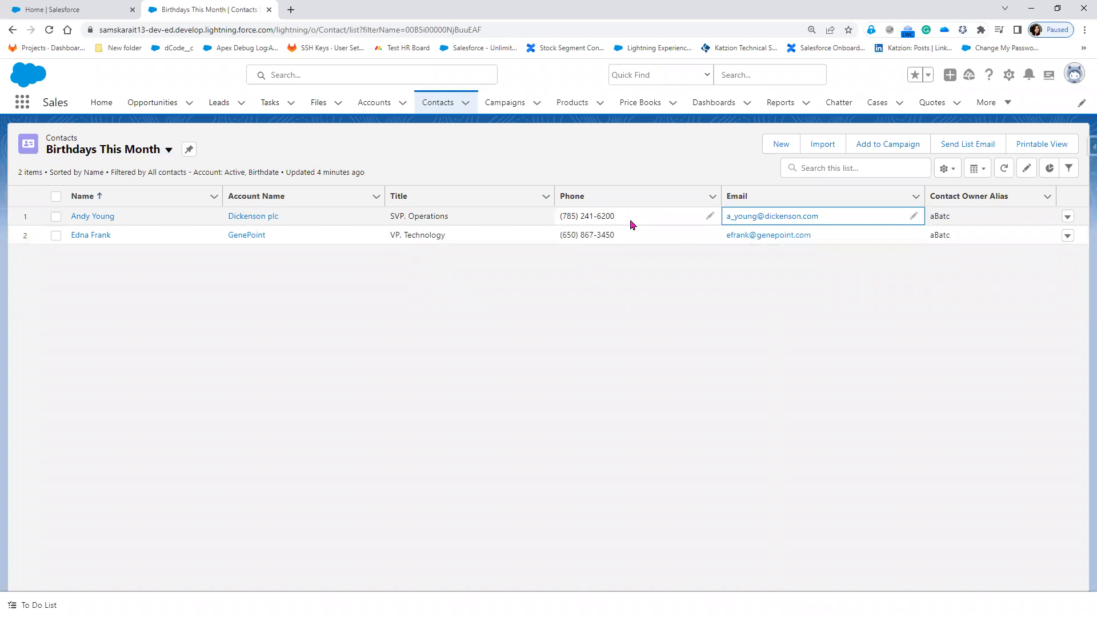
left_click(913, 216)
left_click_drag(857, 219, 732, 221)
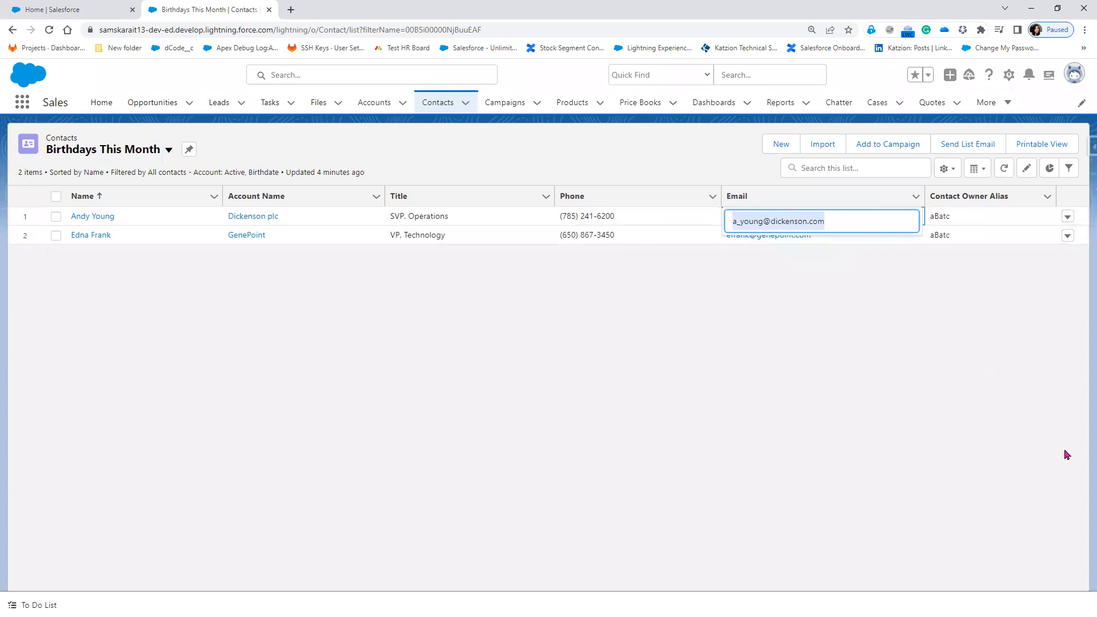
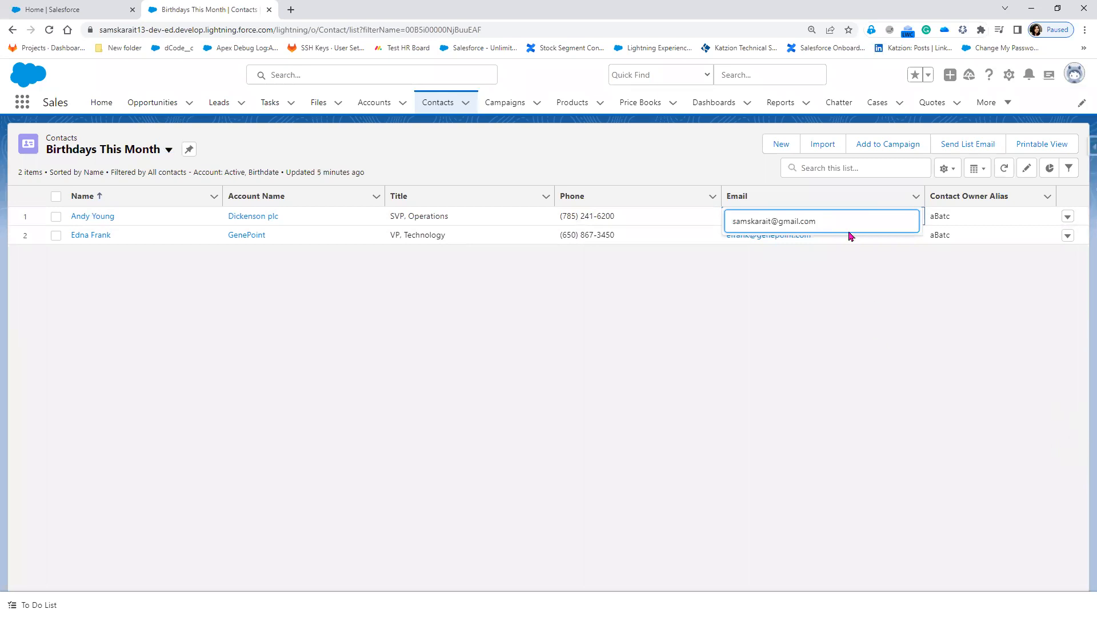
left_click(699, 227)
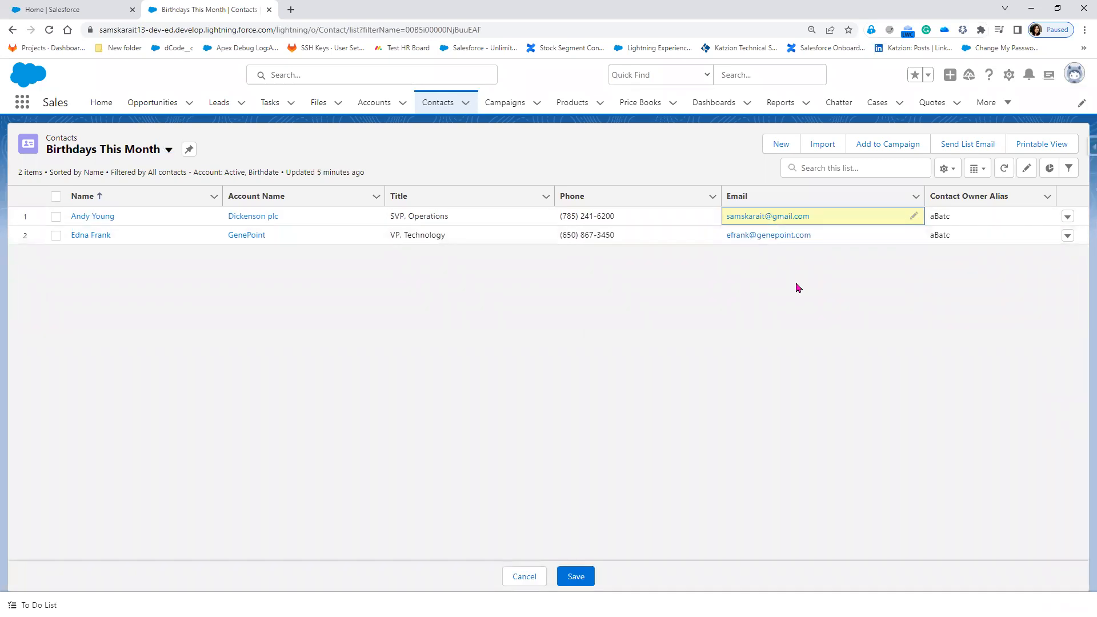
left_click(913, 216)
left_click(690, 229)
Give the second contact the same Gmail address, save both changes, and start a new list email.
left_click(820, 238)
left_click(913, 235)
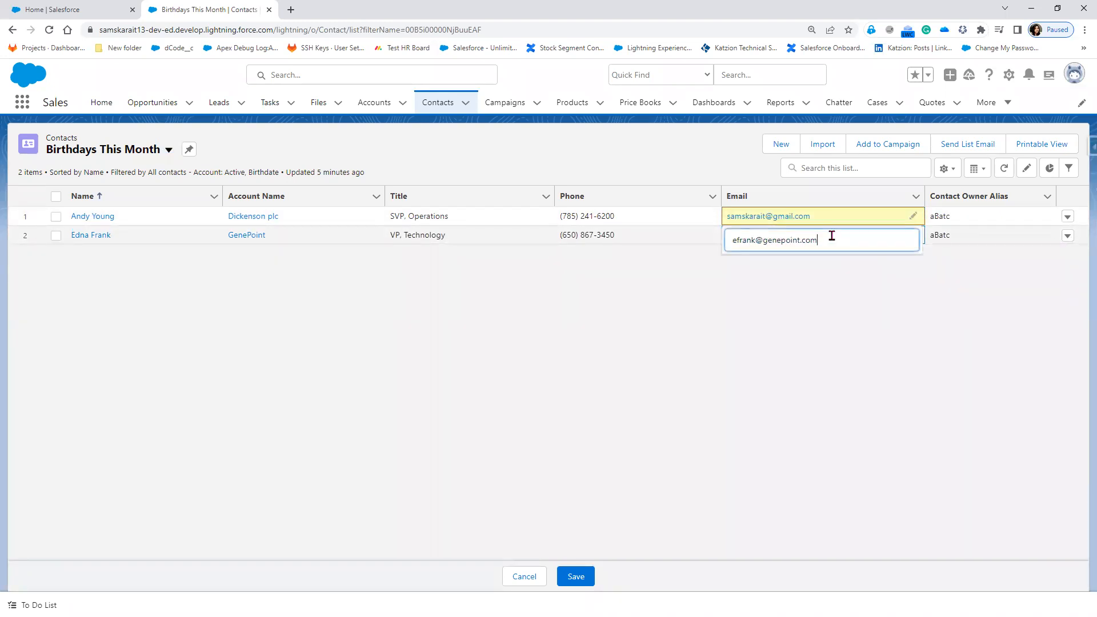
left_click_drag(828, 240, 764, 242)
left_click(729, 281)
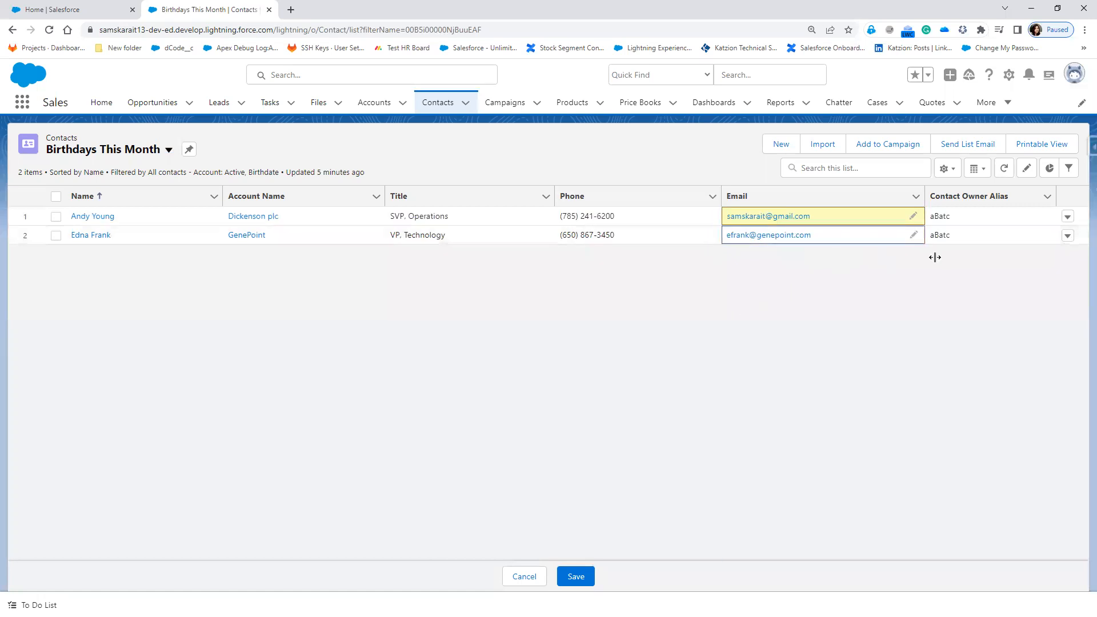
left_click(912, 236)
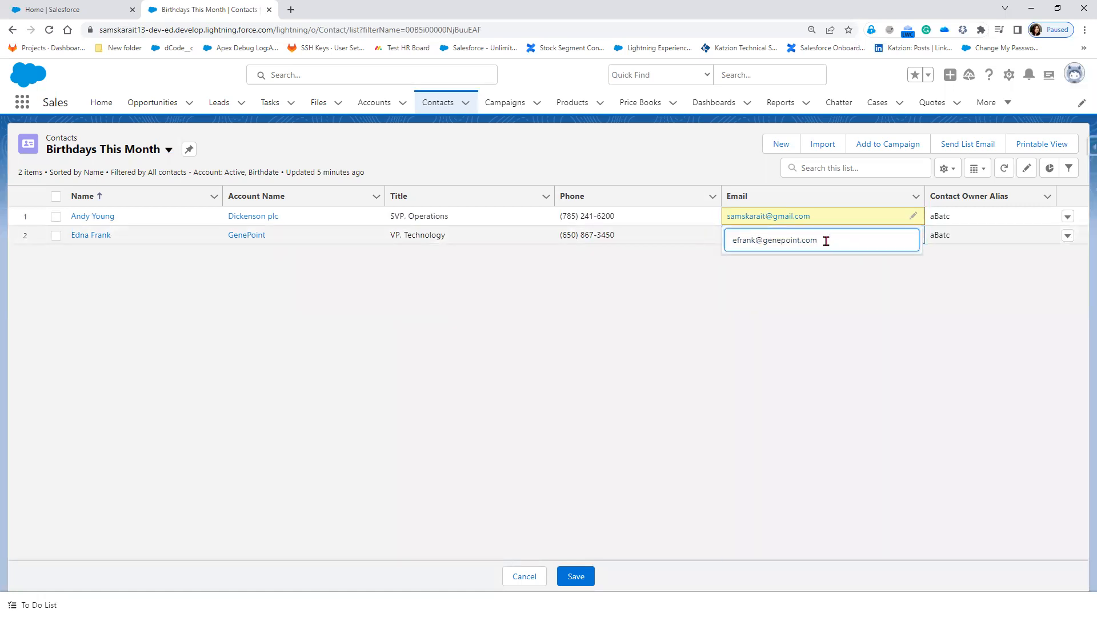
key("BackSpace")
key("BackSpace")
key("BackSpace")
key("BackSpace")
key("BackSpace")
key("BackSpace")
key("BackSpace")
key("BackSpace")
key("BackSpace")
key("BackSpace")
key("BackSpace")
key("BackSpace")
key("BackSpace")
key("BackSpace")
key("BackSpace")
key("BackSpace")
key("BackSpace")
key("BackSpace")
key("BackSpace")
left_click(786, 444)
left_click(580, 576)
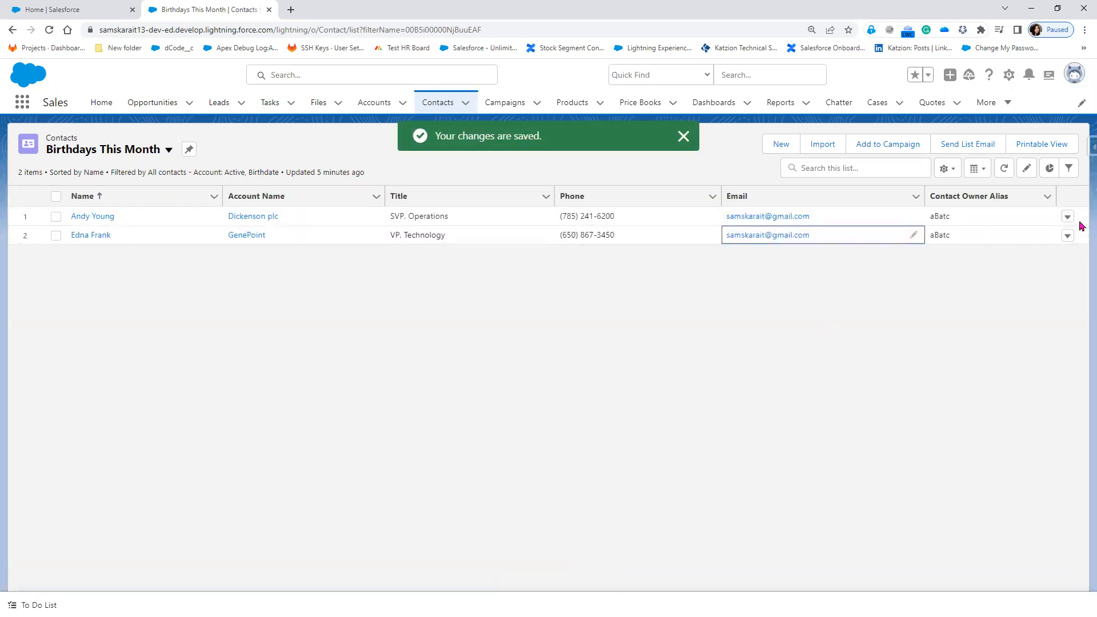
left_click(972, 150)
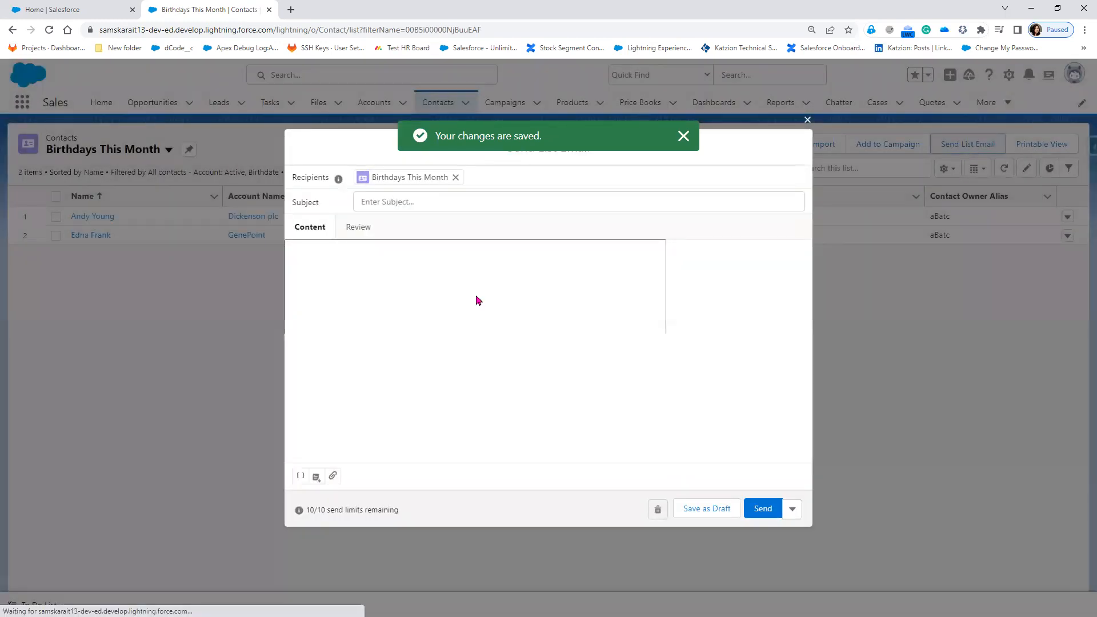
Open Insert Email Template and filter it to All Lightning Templates in the Lightning Folder.
left_click(316, 481)
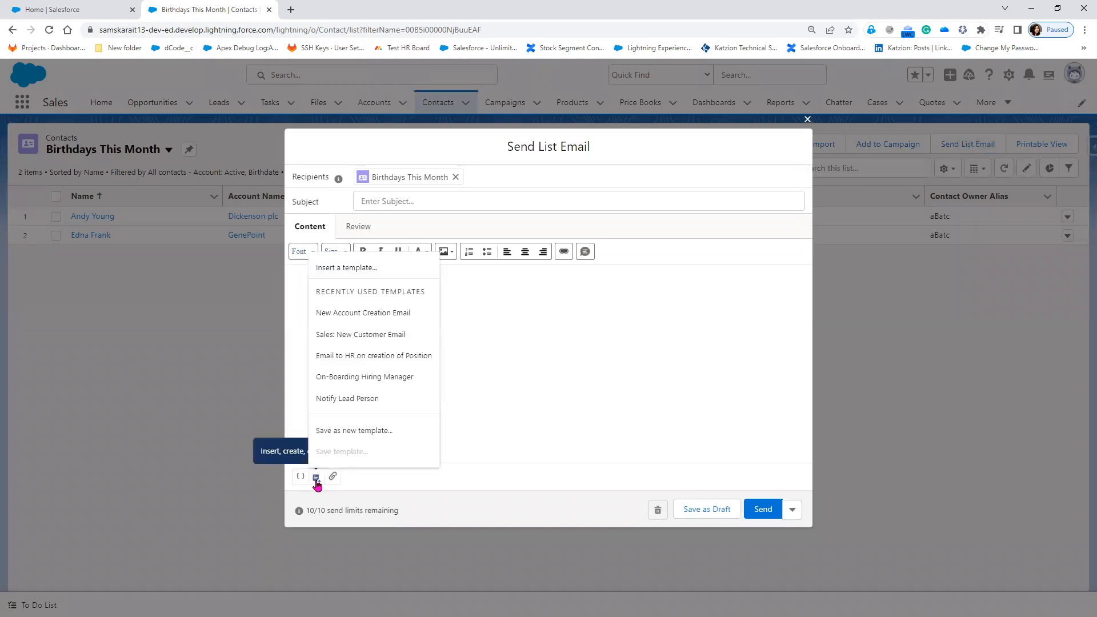
left_click(359, 269)
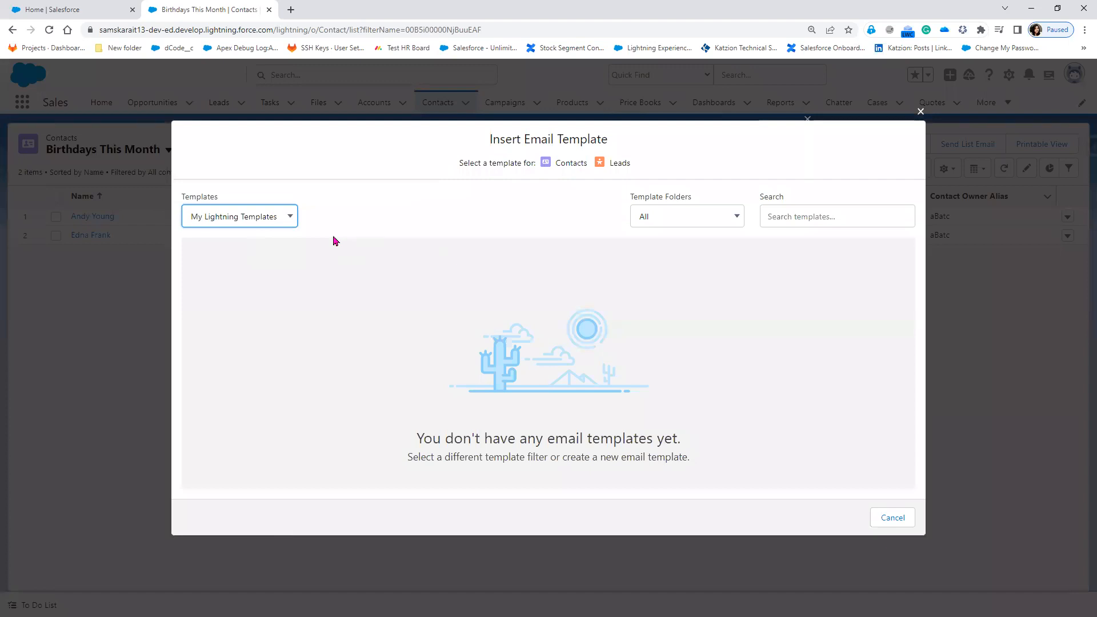
left_click(267, 220)
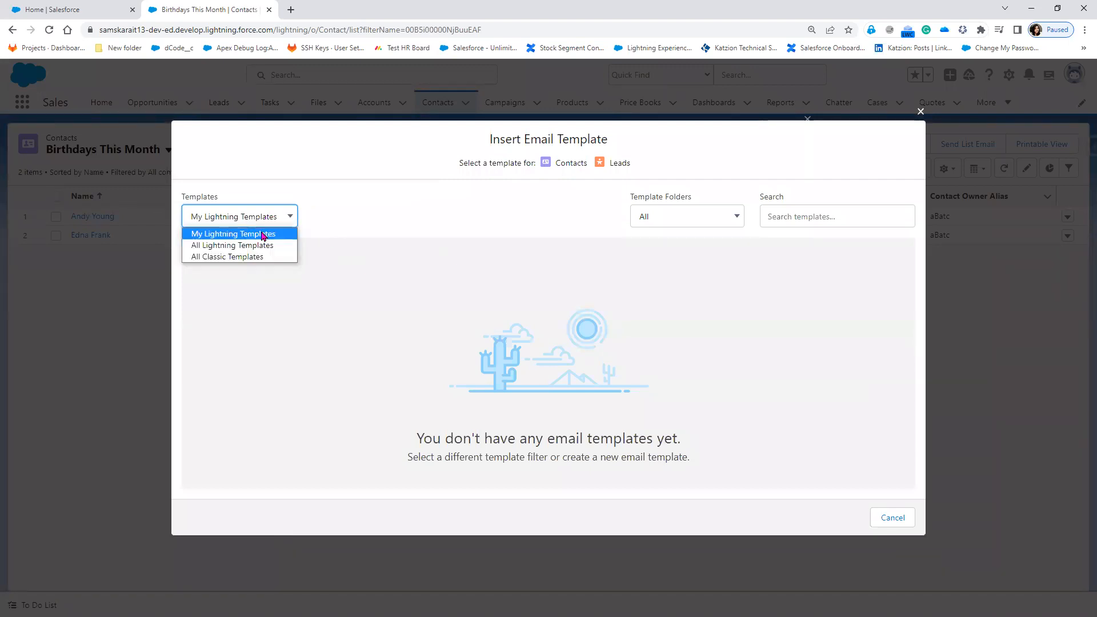
left_click(263, 235)
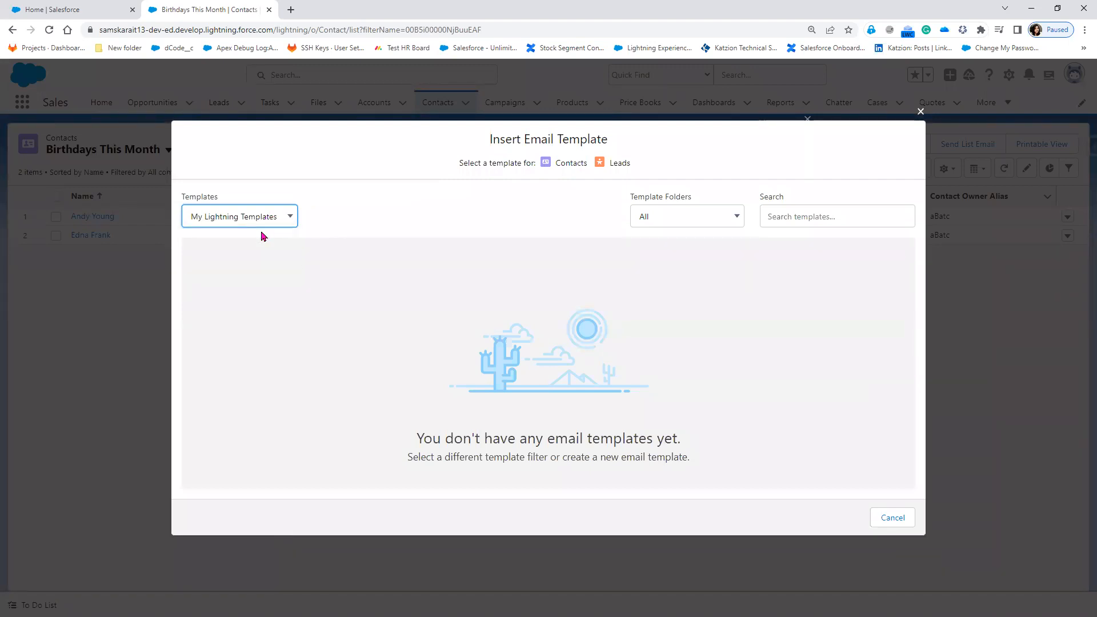
left_click(718, 222)
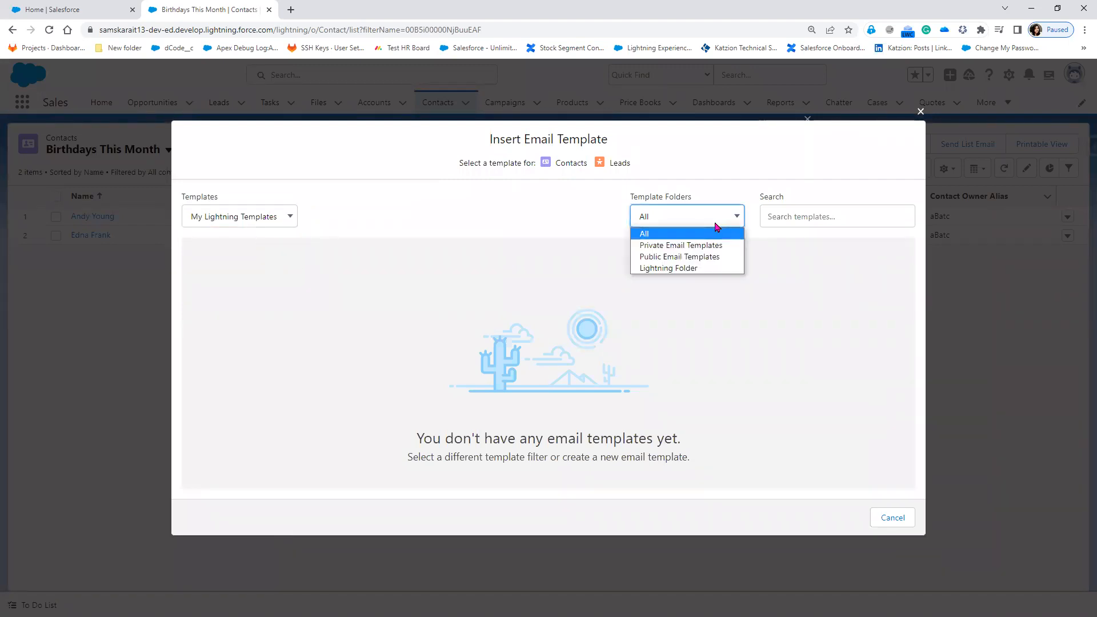
left_click(694, 268)
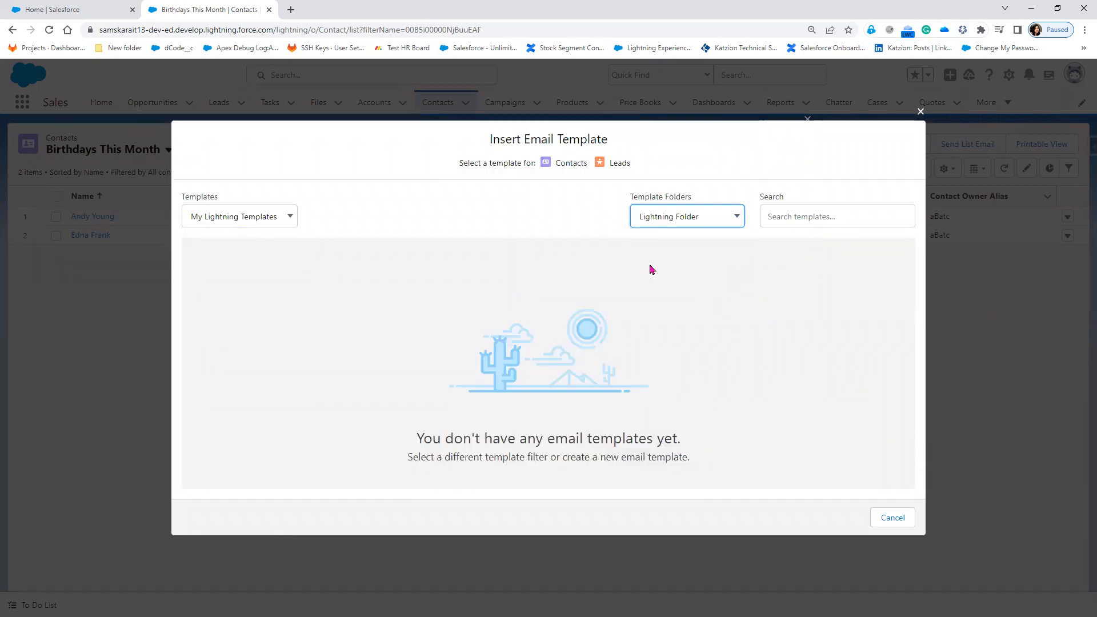
left_click(260, 220)
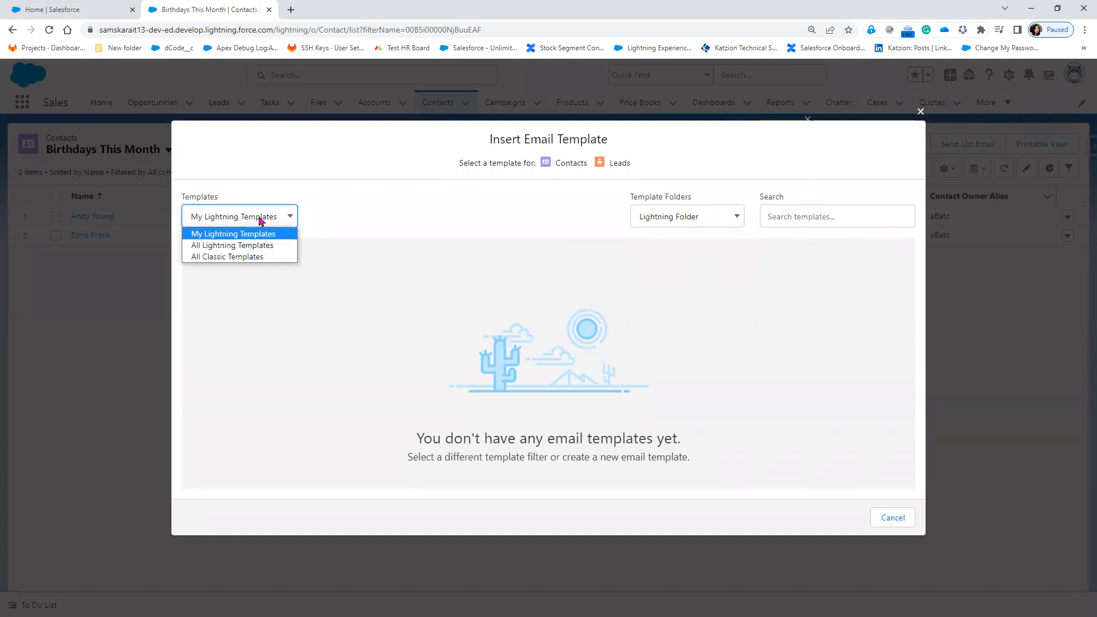
left_click(256, 247)
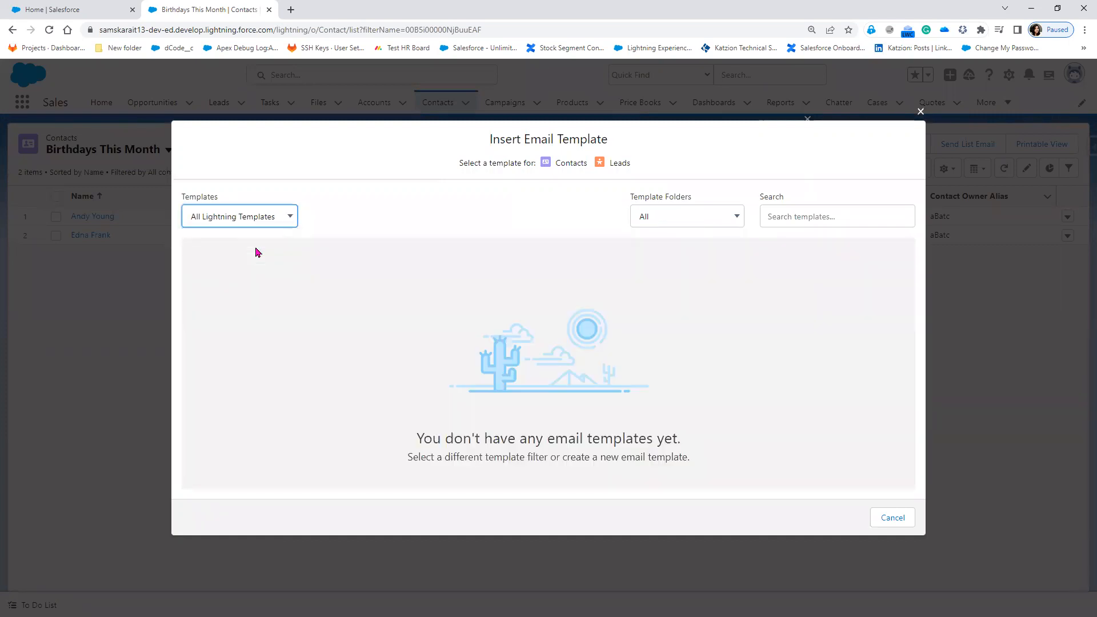
left_click(698, 214)
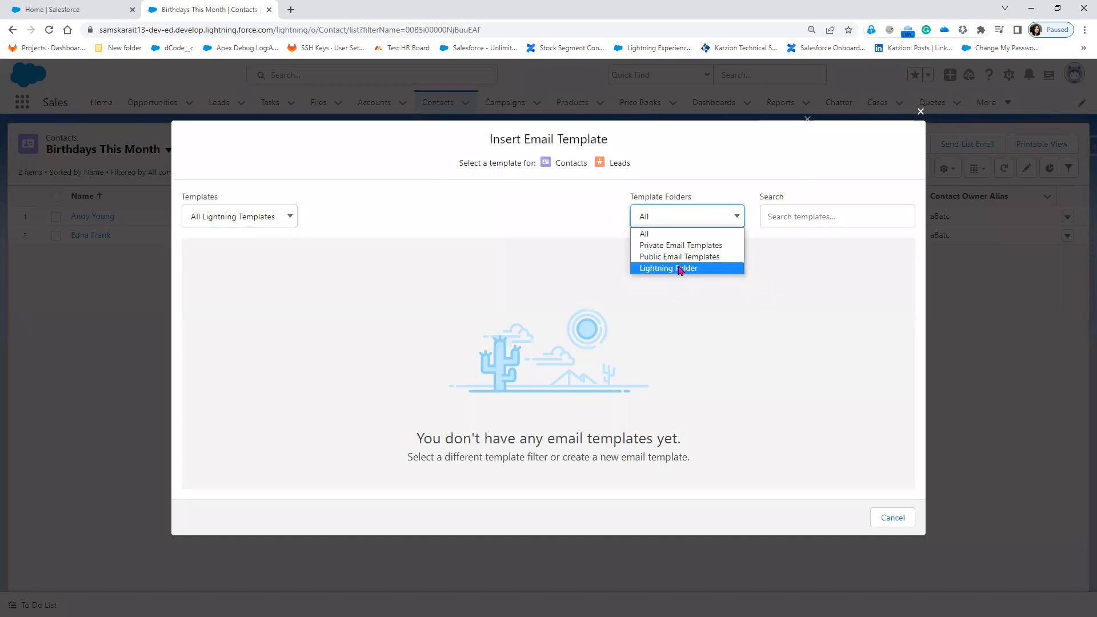
left_click(679, 268)
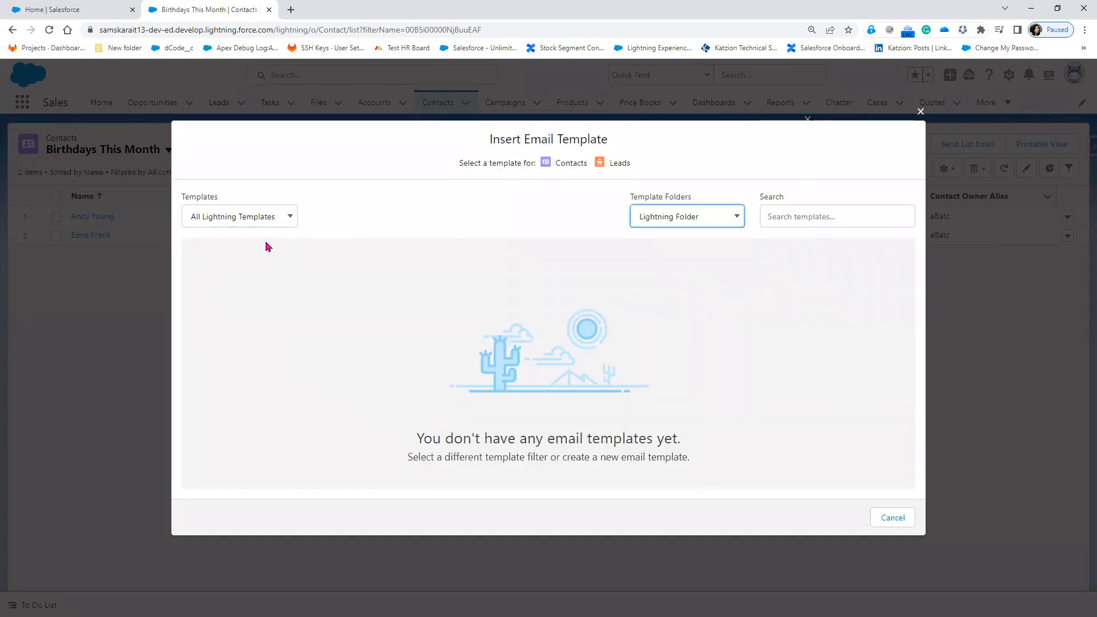
left_click(252, 223)
List all classic templates and insert 'Sales: New Customer Email' into the list email.
left_click(244, 257)
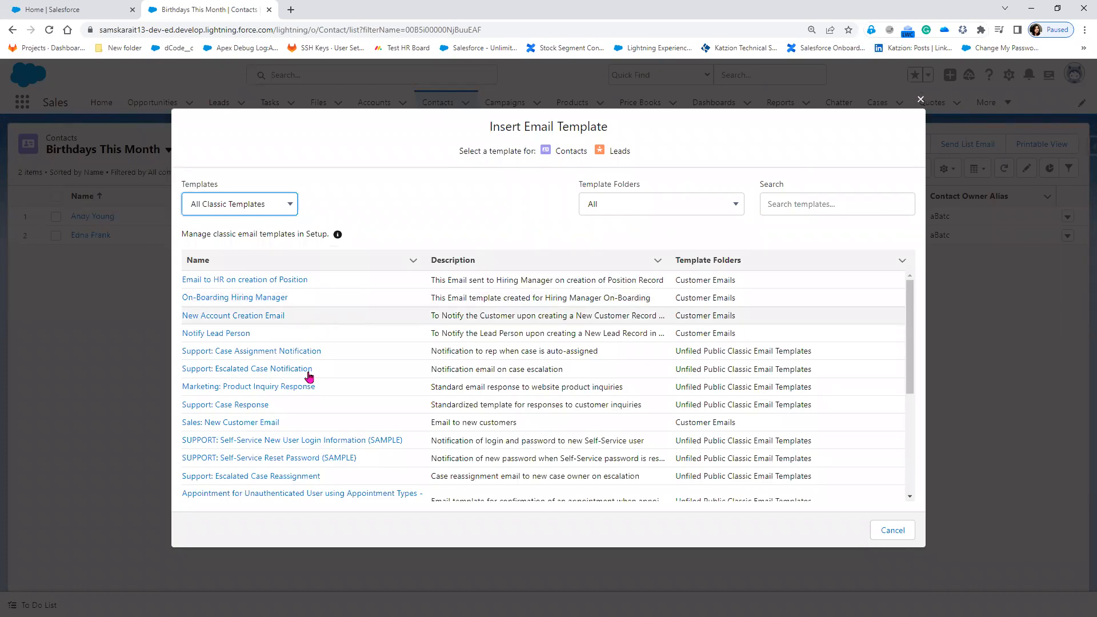
scroll(321, 463, "down", 2)
scroll(321, 463, "down", 2)
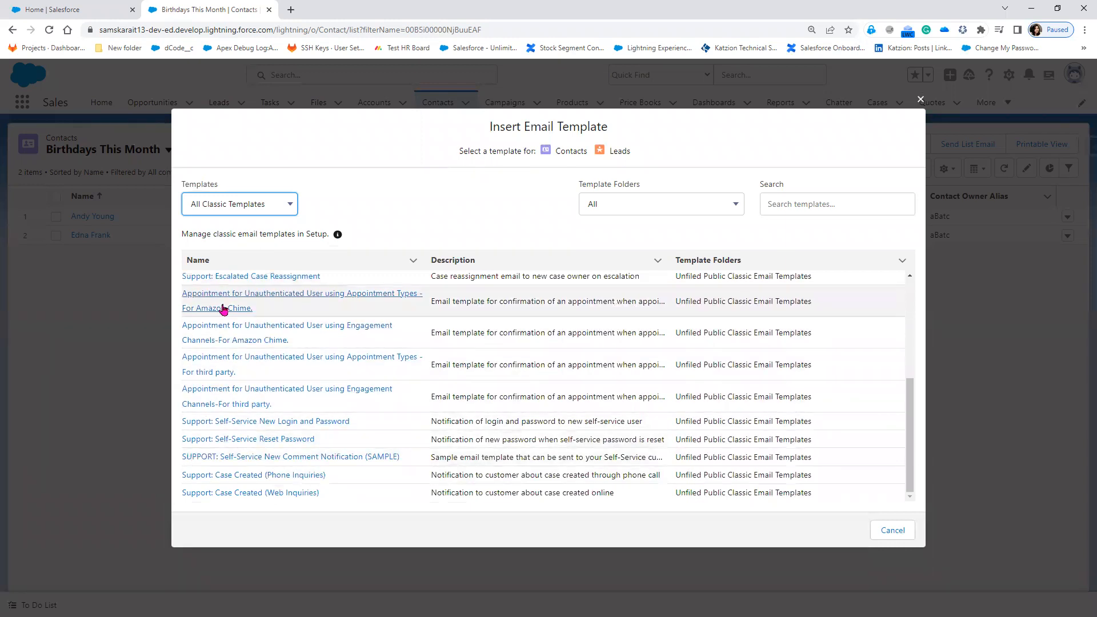
scroll(250, 376, "up", 2)
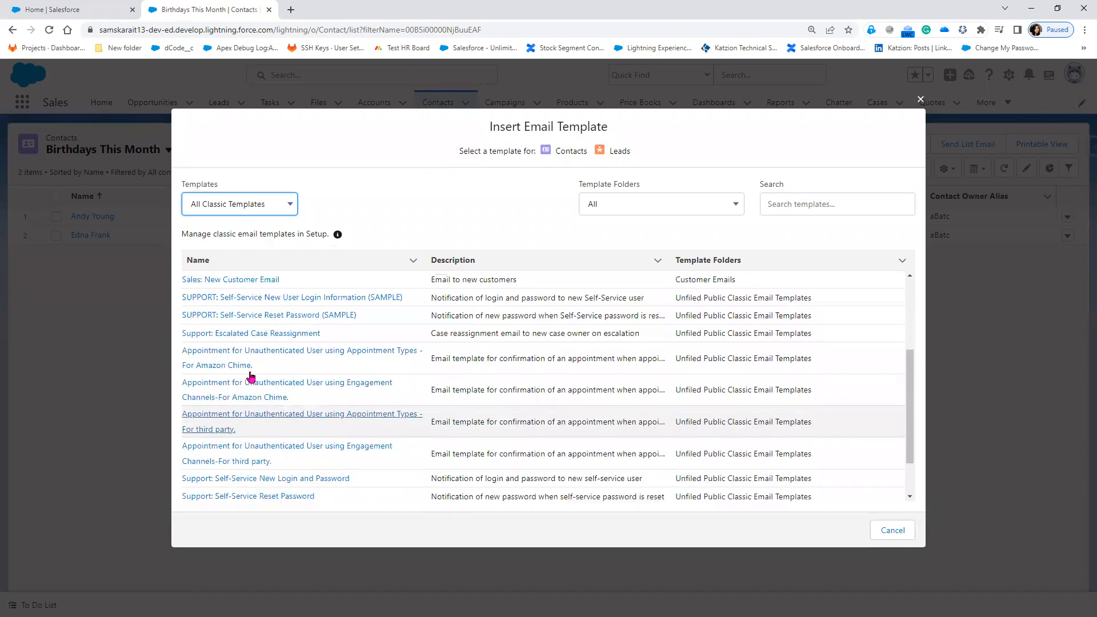
scroll(250, 376, "up", 3)
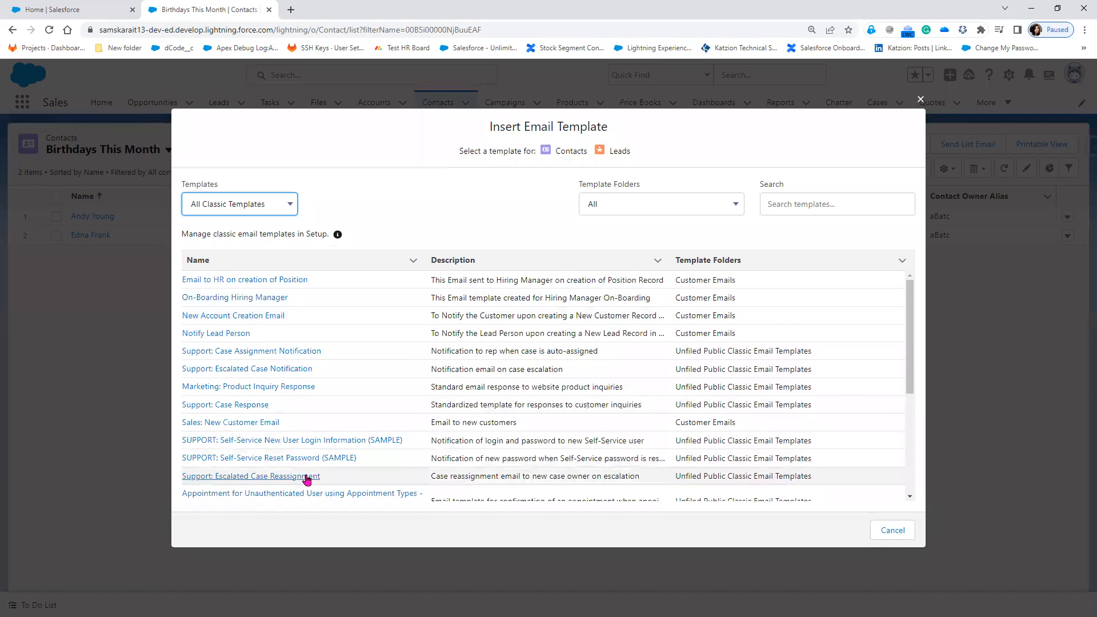
scroll(307, 479, "down", 4)
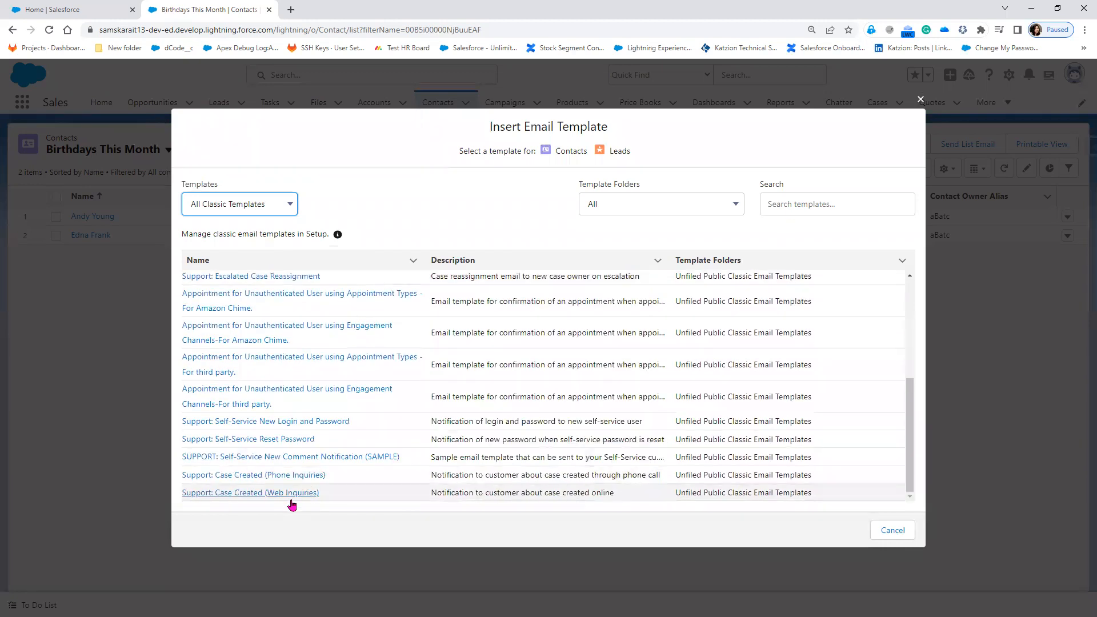
scroll(245, 347, "up", 4)
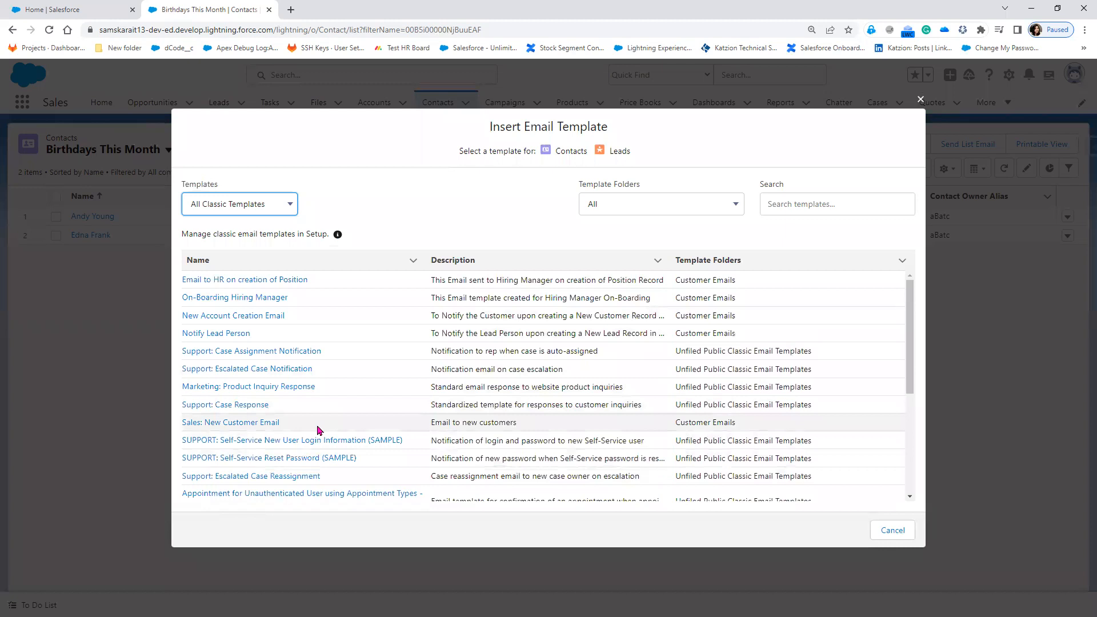
left_click(263, 424)
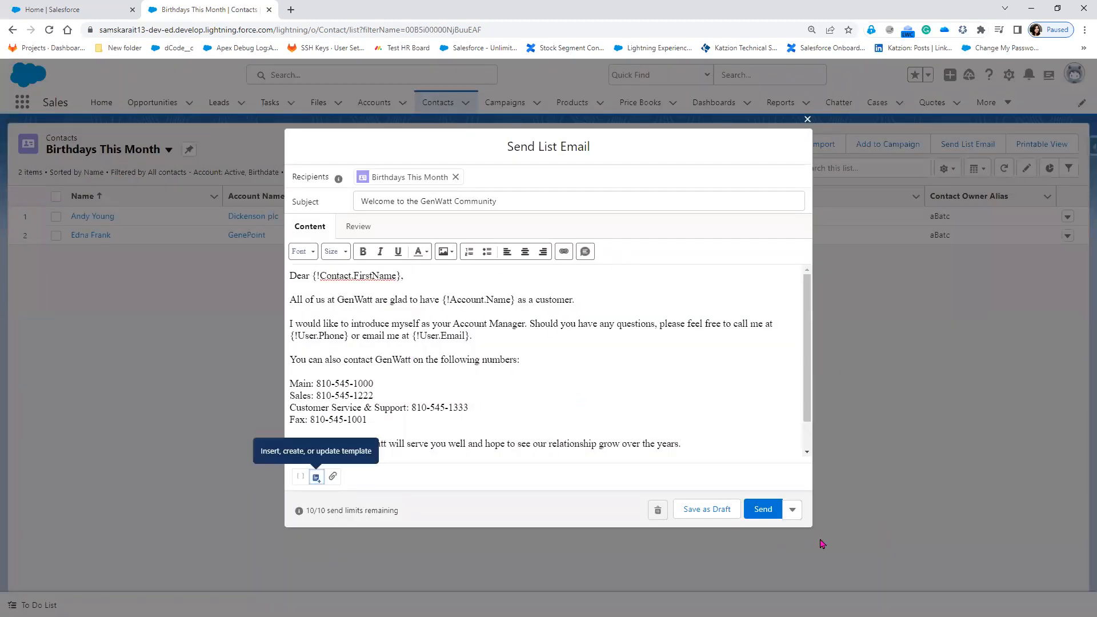
Schedule the welcome email with Send Later at 12:00 am on 05-Jun-2023 and queue it.
left_click(792, 509)
left_click(781, 486)
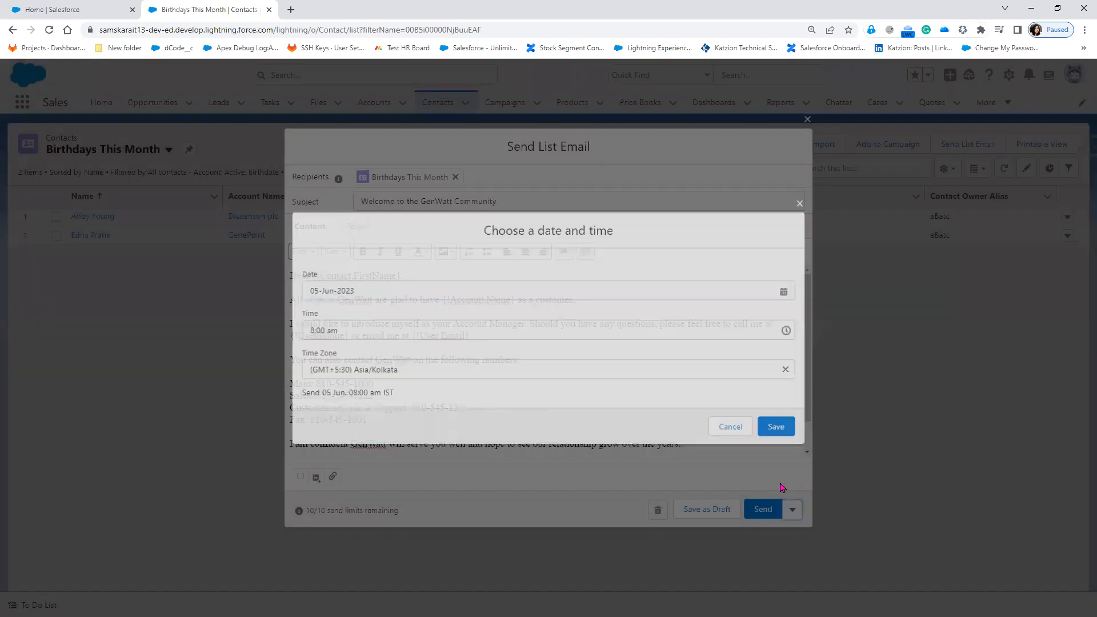
left_click(341, 329)
scroll(416, 426, "up", 6)
scroll(418, 428, "up", 4)
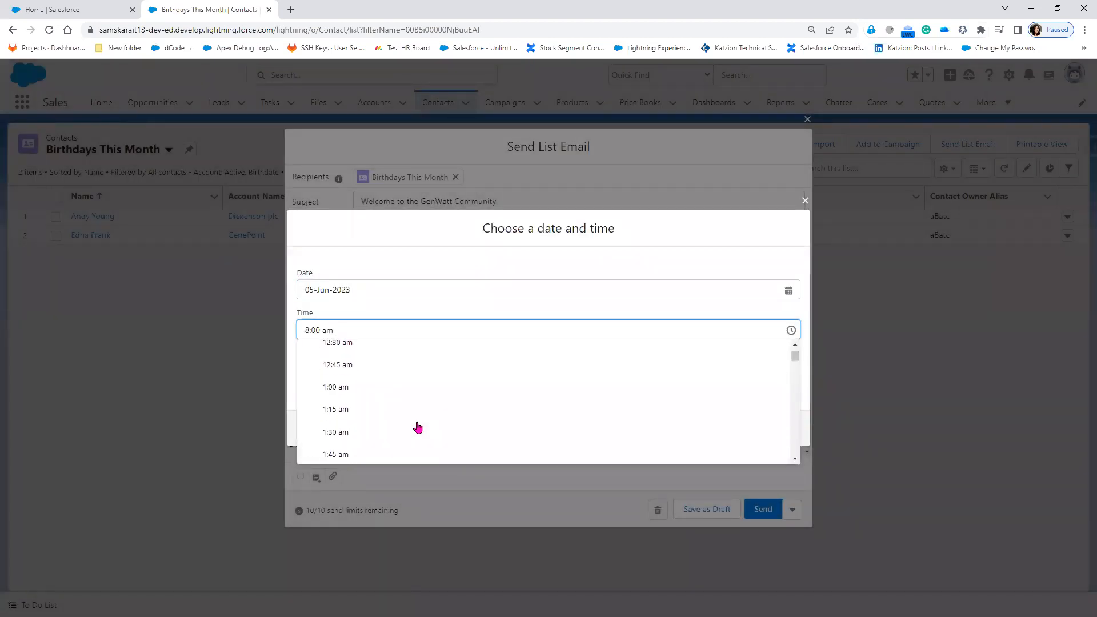
left_click(330, 357)
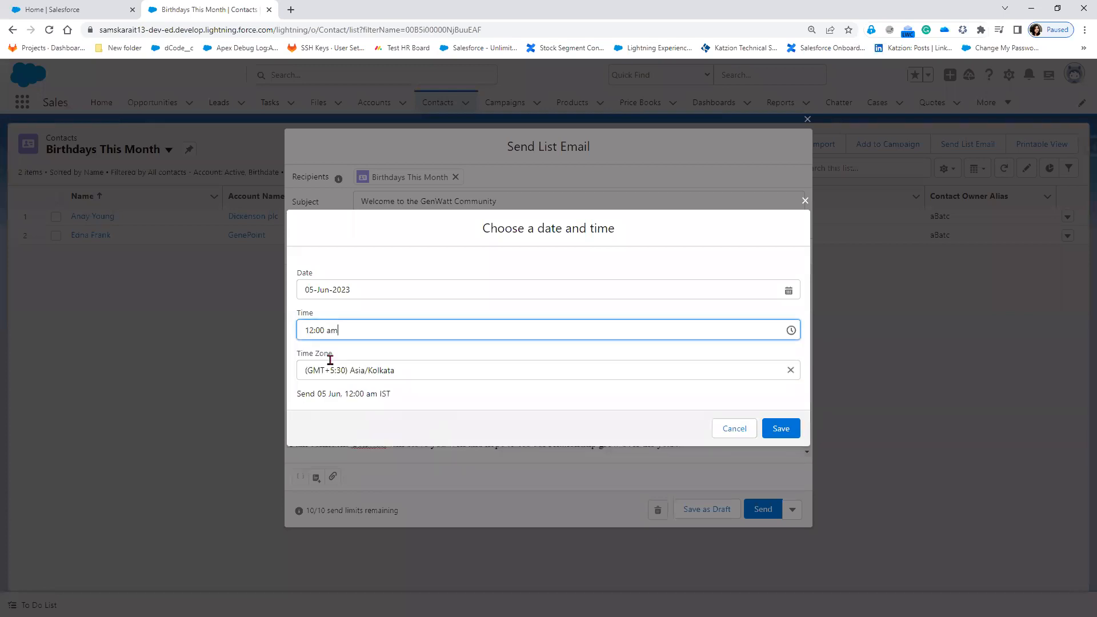
left_click(796, 428)
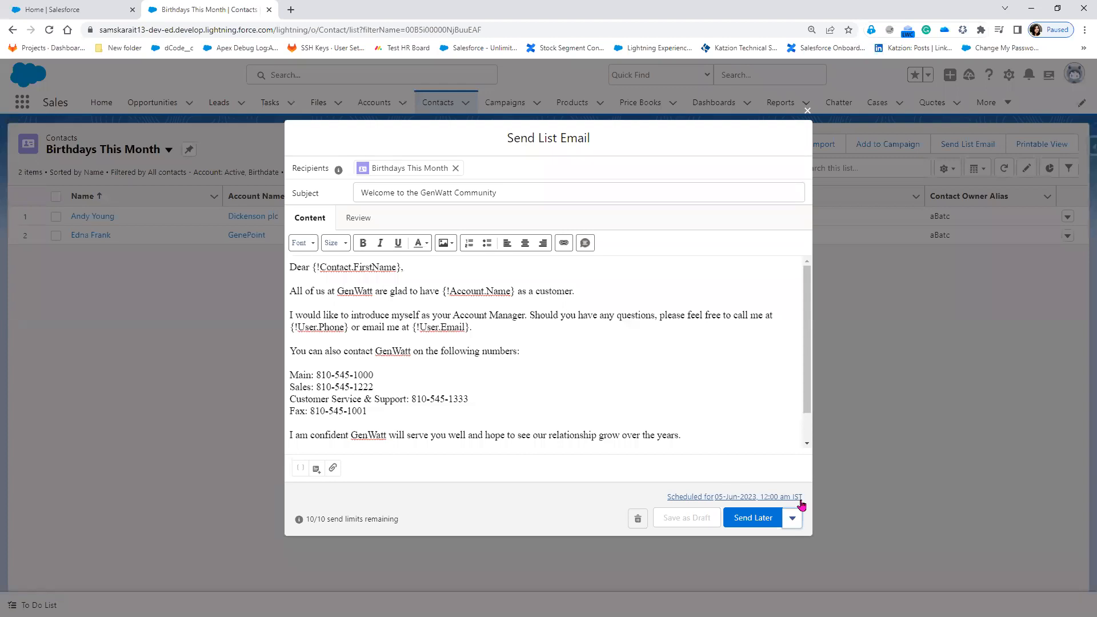
left_click(745, 521)
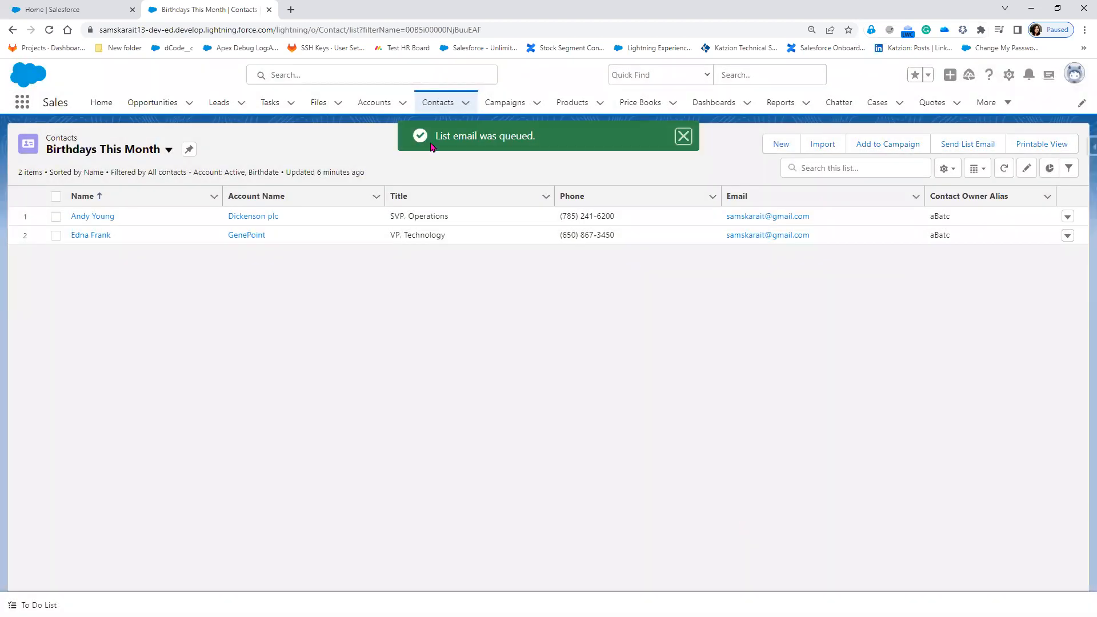
Open the first birthday contact, Dickenson plc, and look over its record.
left_click_drag(545, 139, 436, 136)
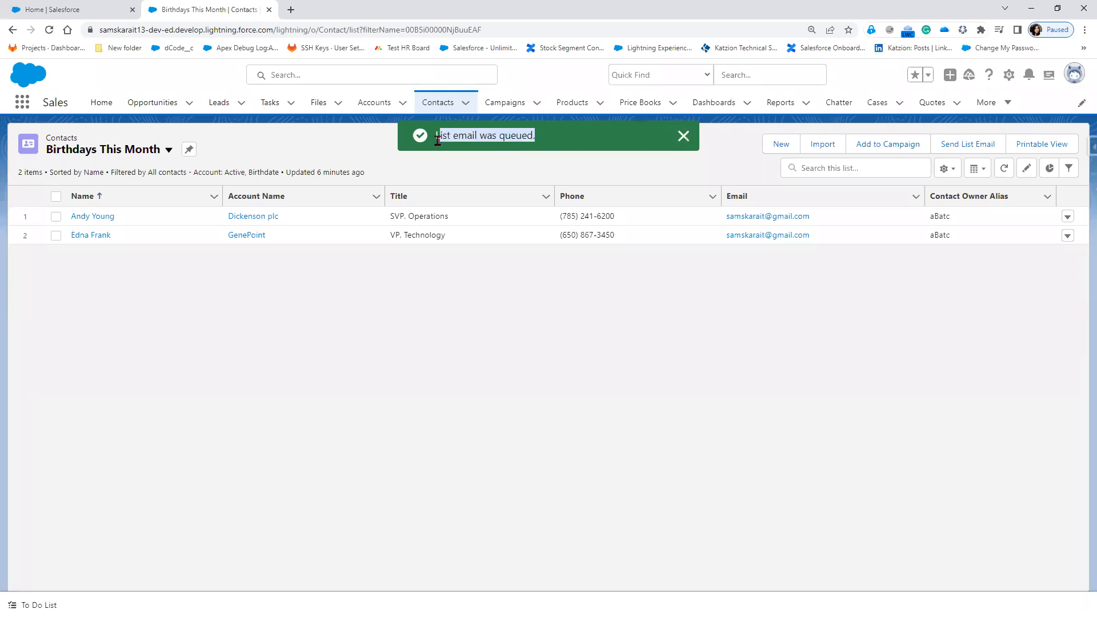
left_click(91, 221)
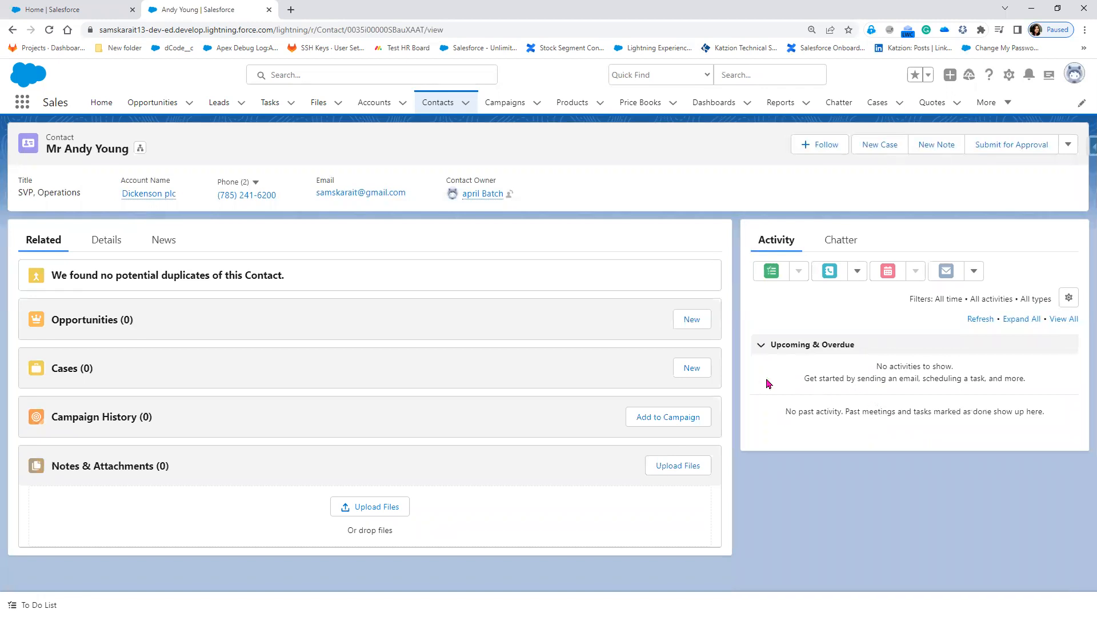
mouse_move(475, 199)
Go back to Contacts and switch to the Birthdays This Month list view.
left_click(450, 109)
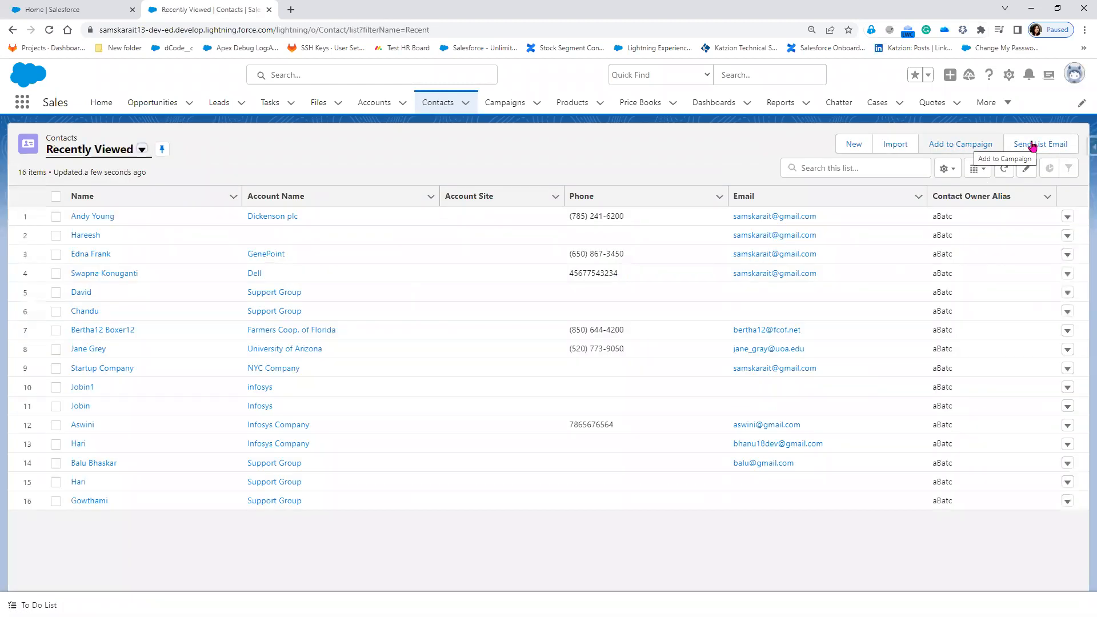
left_click(142, 150)
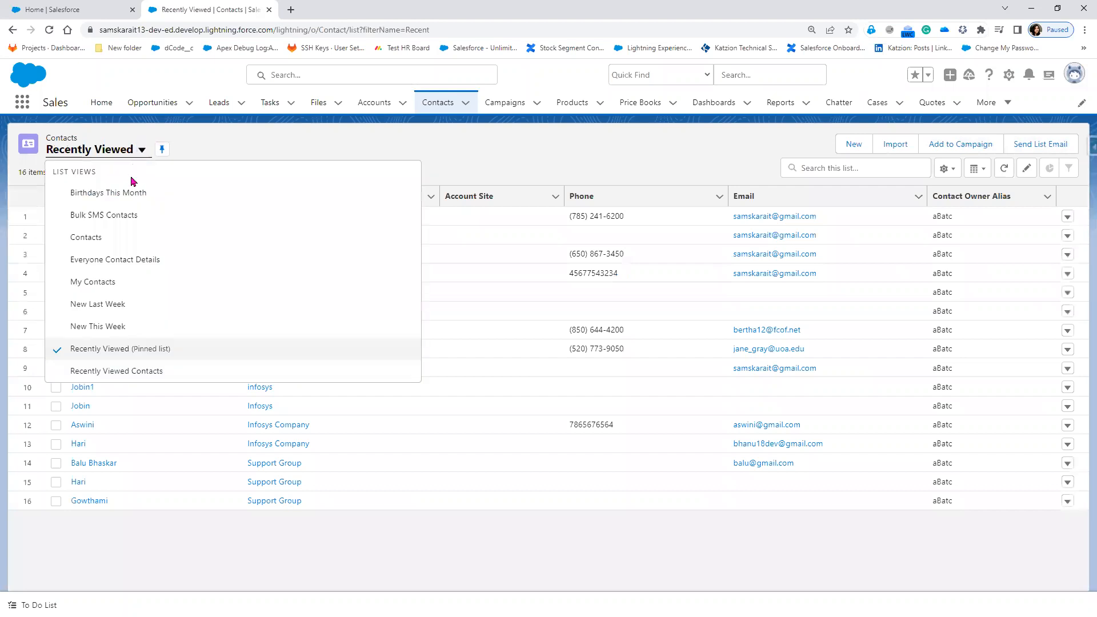
left_click(143, 192)
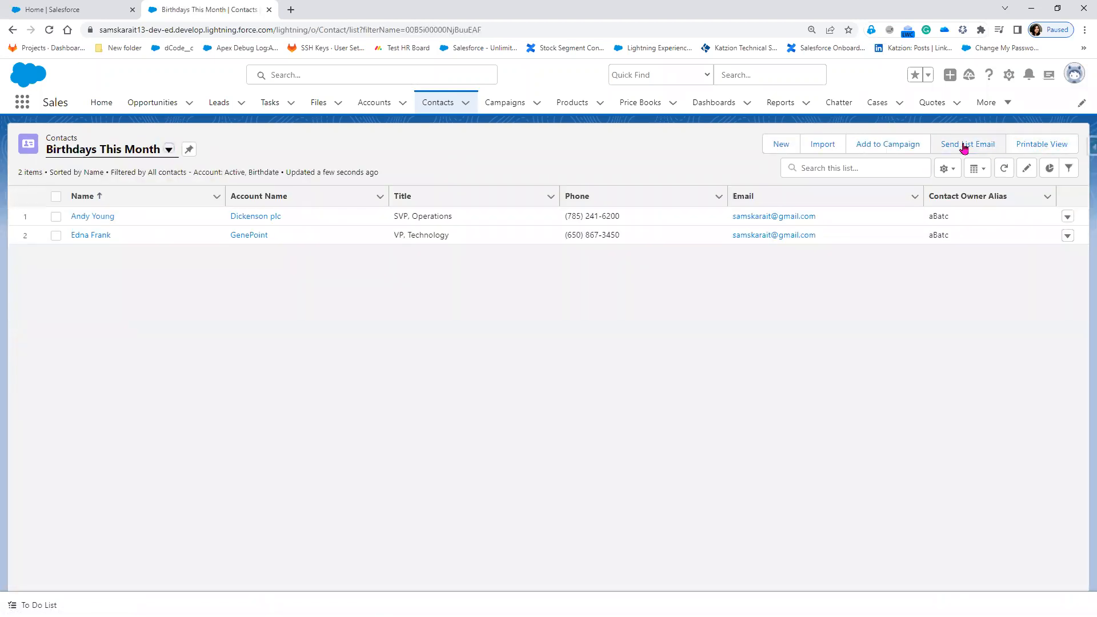
Start a list email, insert the Sales: New Customer Email template, and send it.
left_click(964, 145)
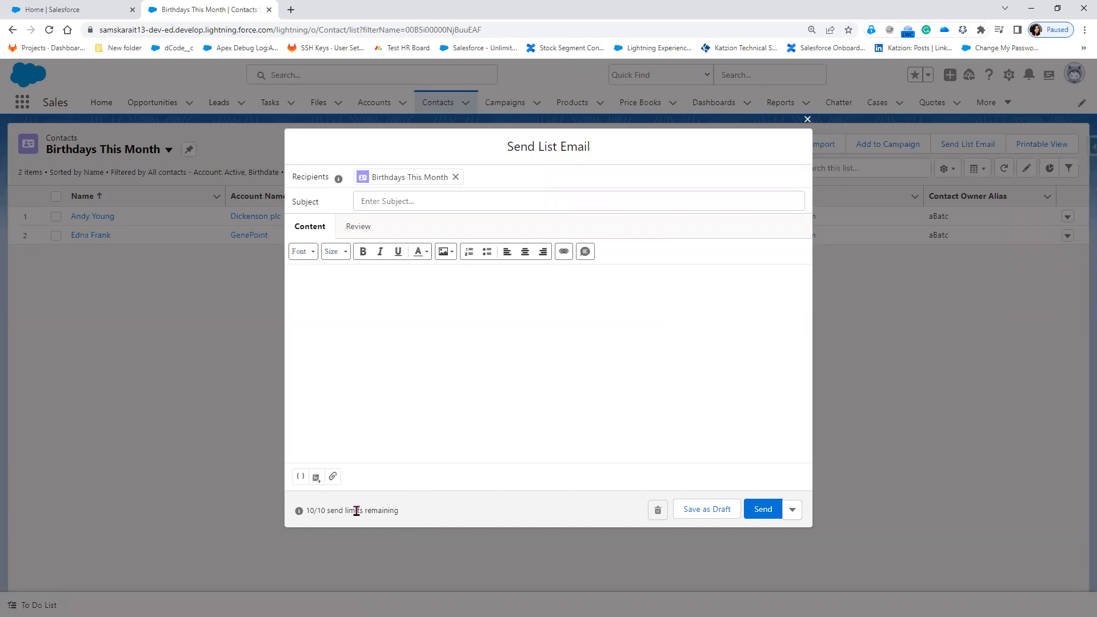
left_click_drag(328, 510, 306, 514)
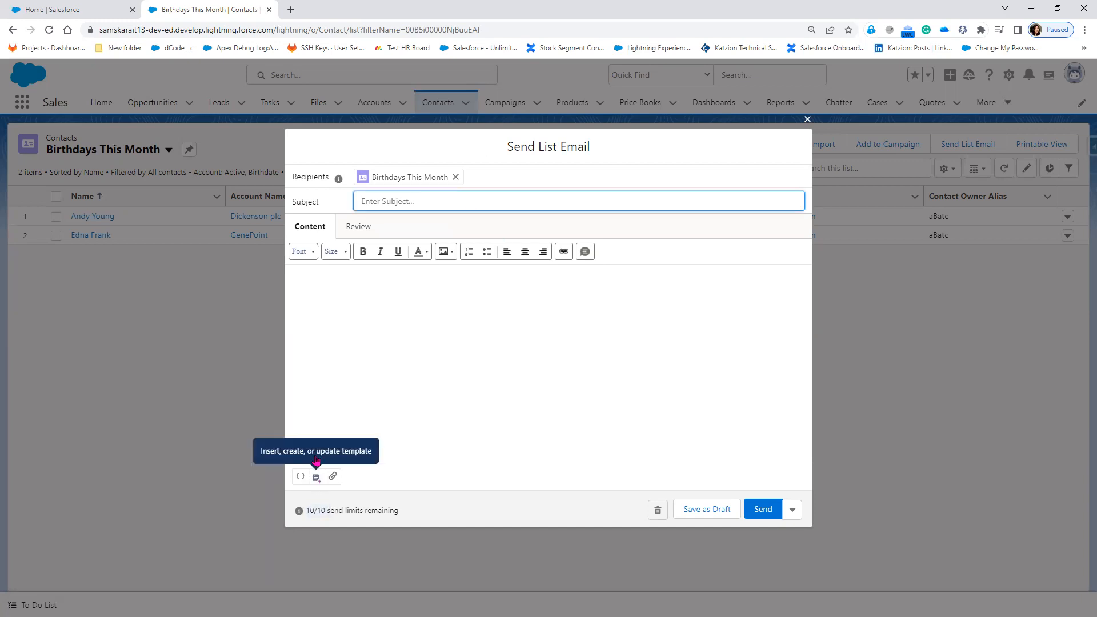
left_click(316, 477)
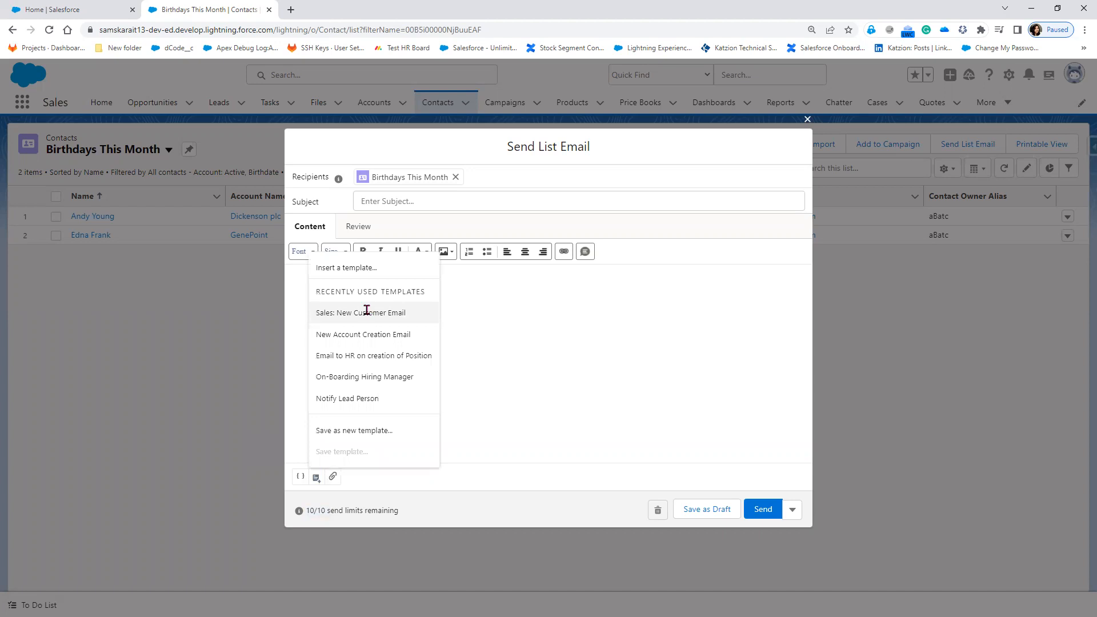
left_click(367, 313)
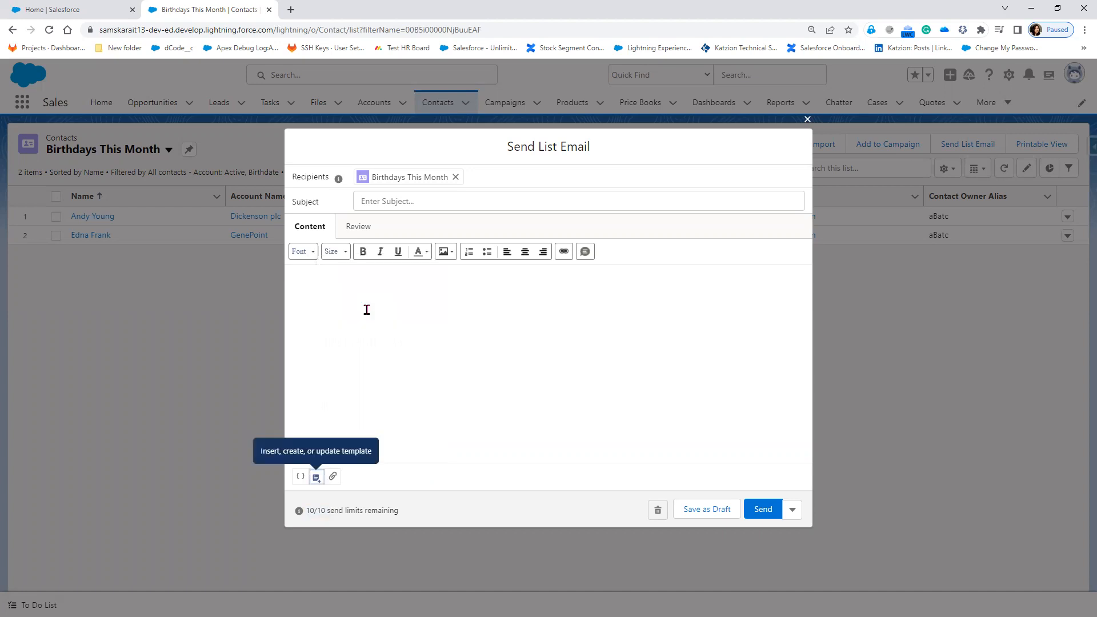
left_click(764, 509)
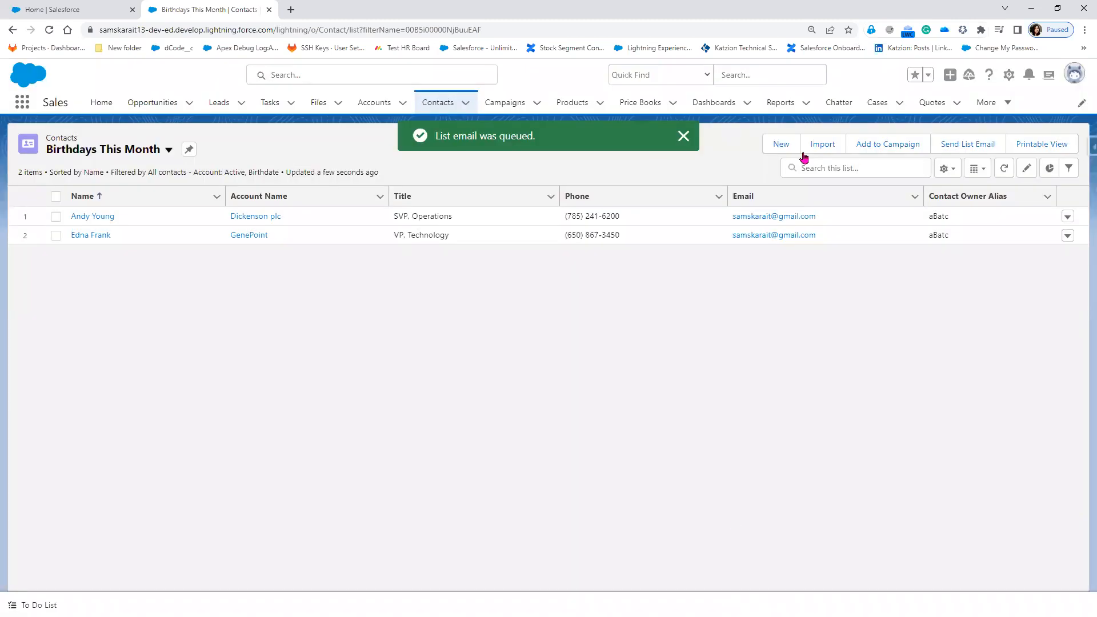
left_click(93, 217)
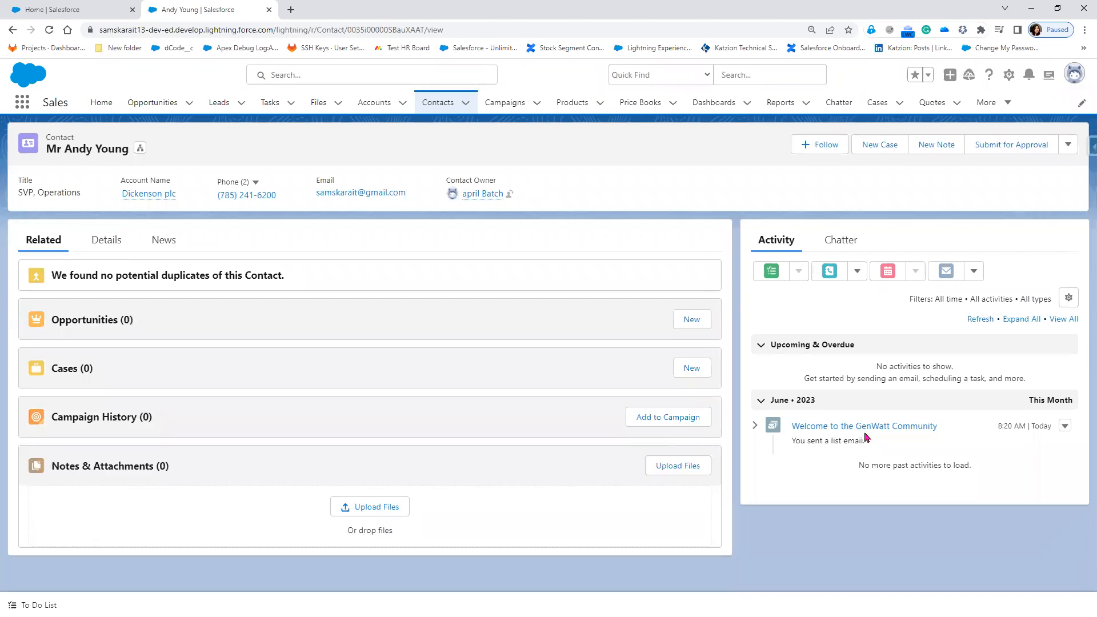
left_click(12, 30)
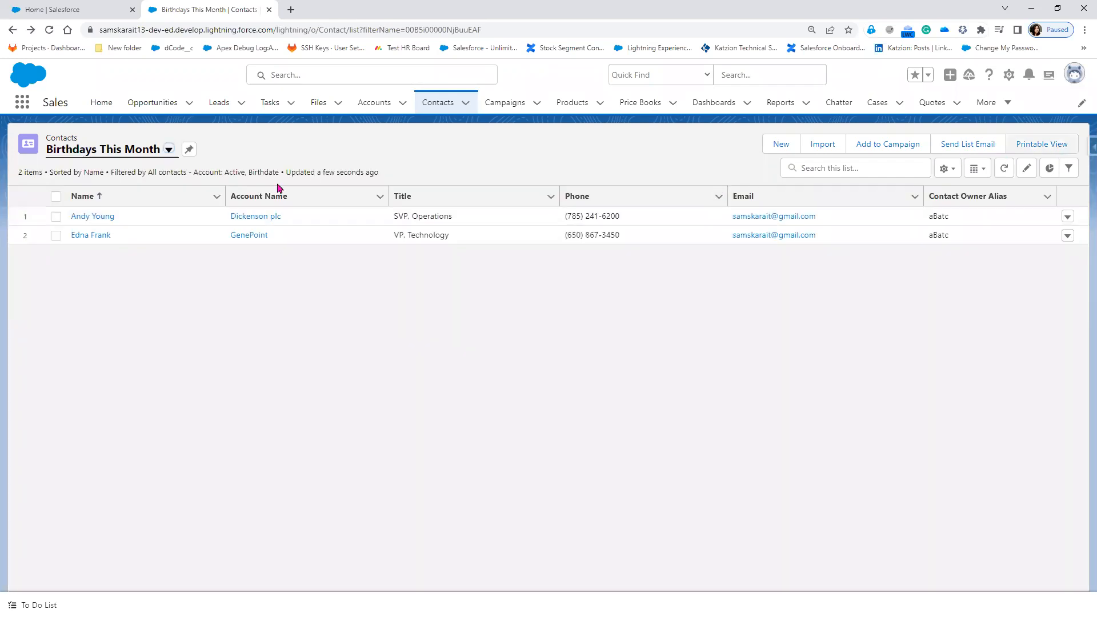
left_click(973, 147)
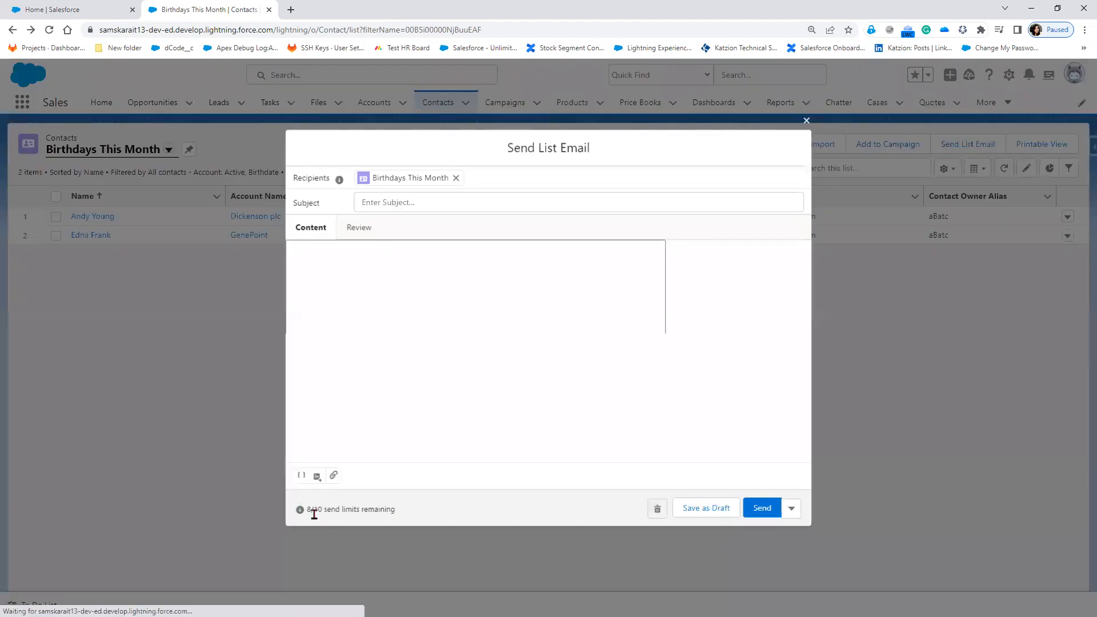
left_click_drag(308, 511, 325, 512)
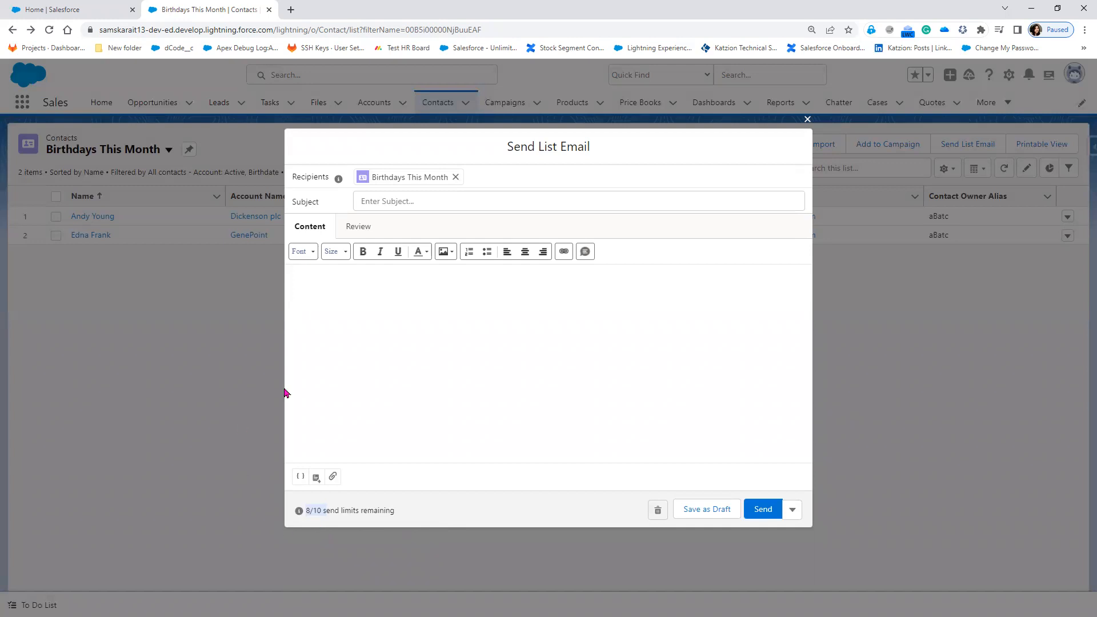
left_click(808, 120)
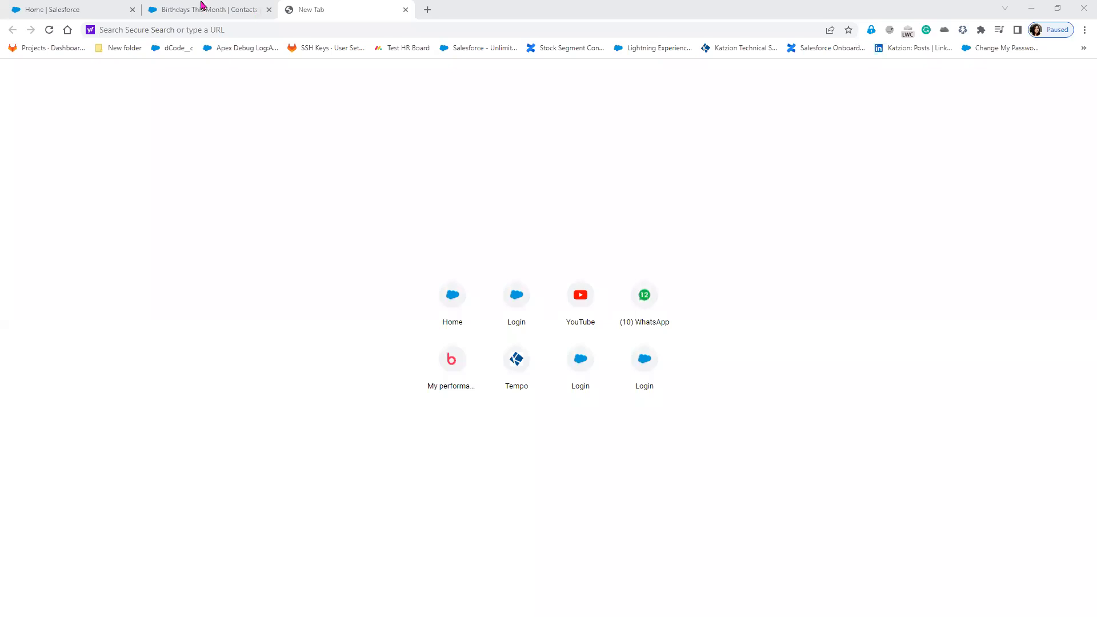
Load gmail.com in a new browser tab and open the account switcher.
left_click(201, 5)
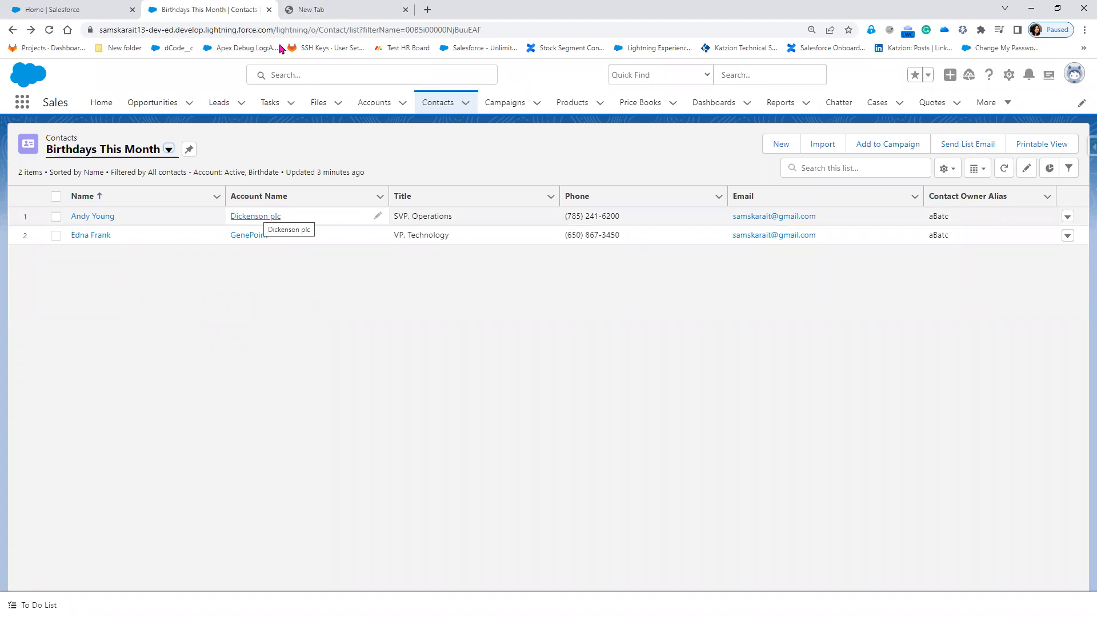
left_click(324, 11)
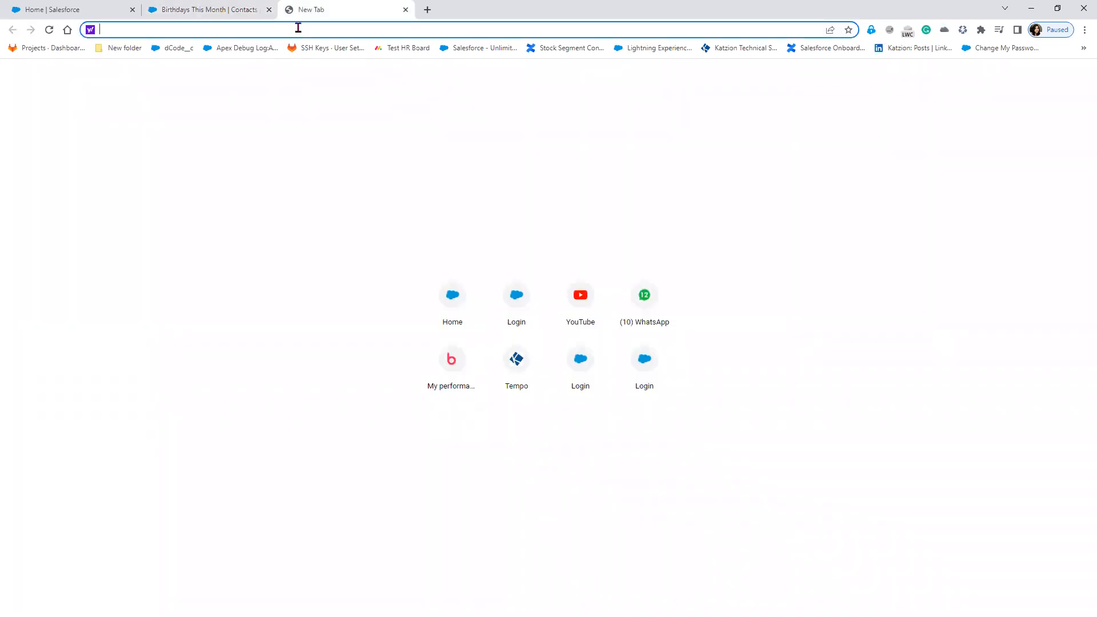
type("gmail.com")
key("Return")
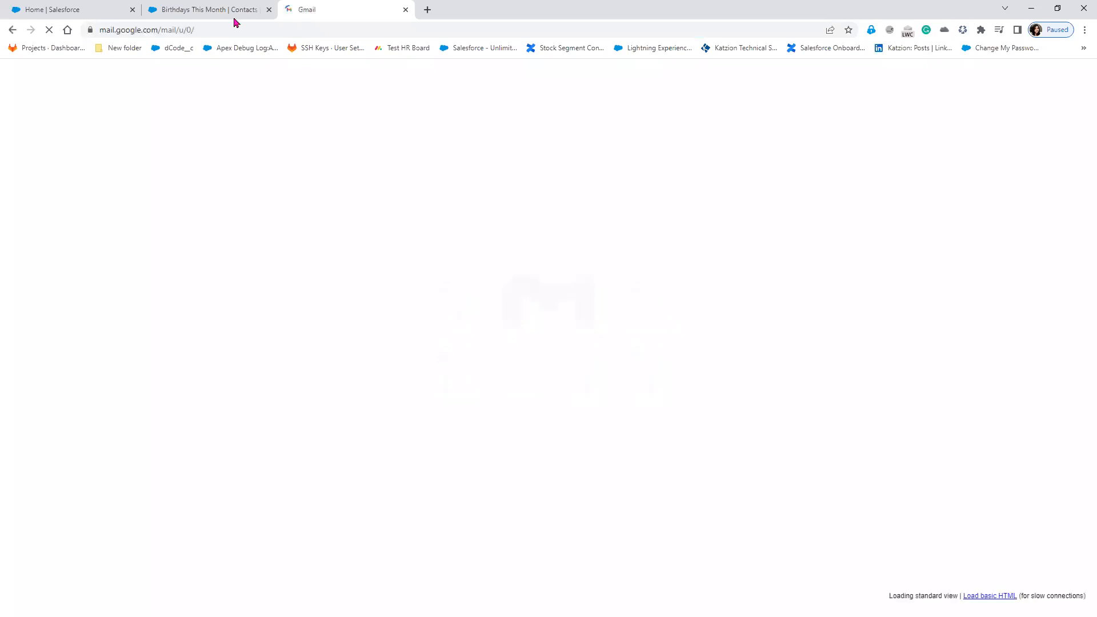
key("ctrl+shift+Tab")
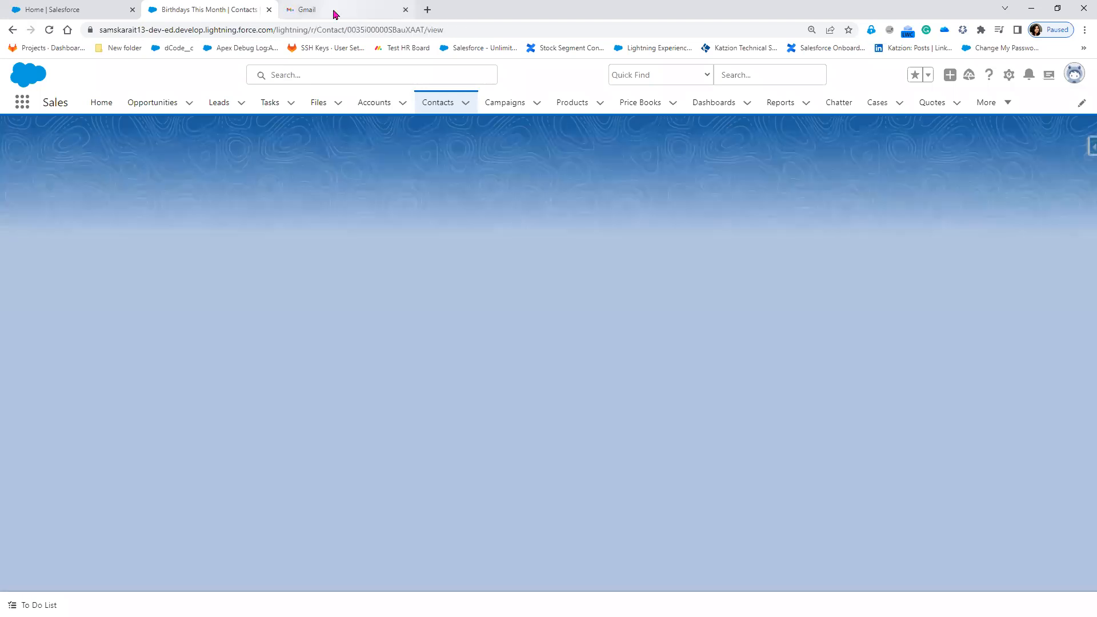
left_click(335, 11)
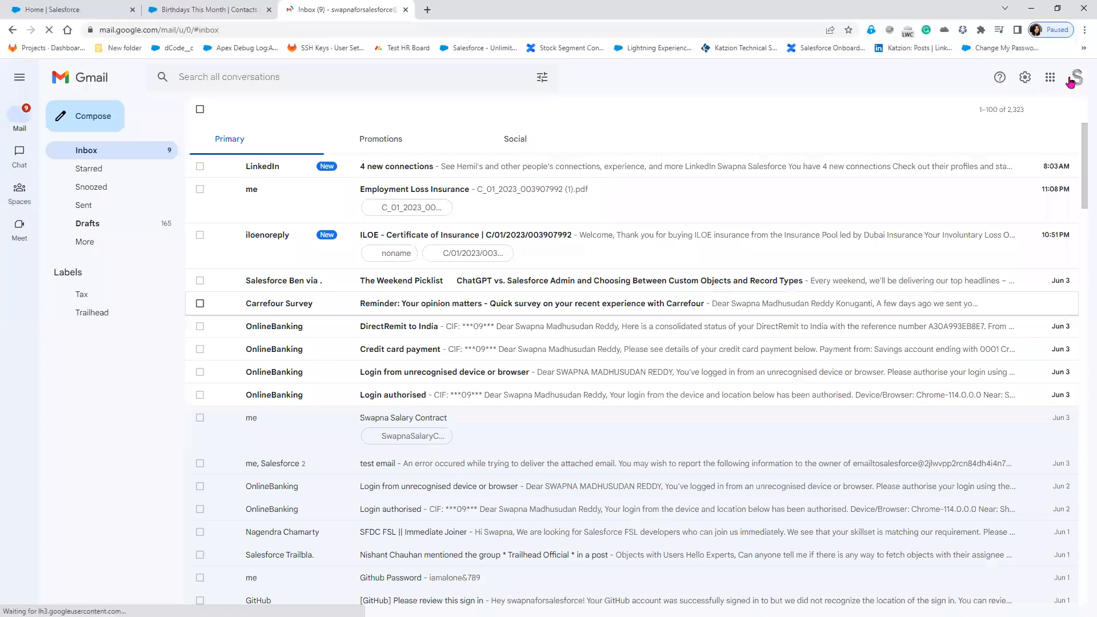
left_click(1070, 80)
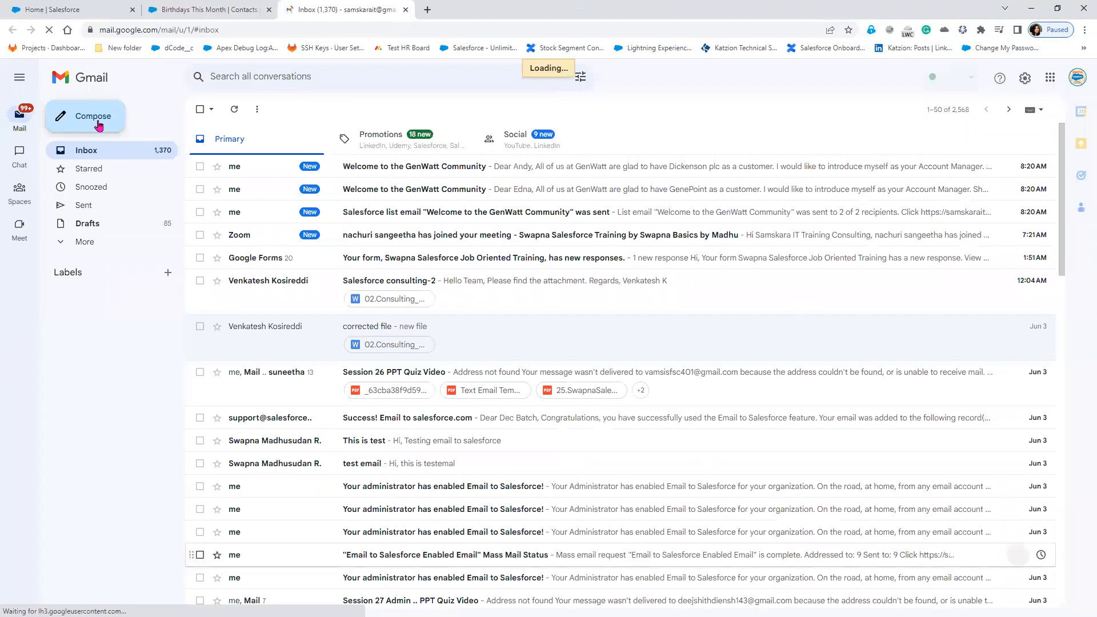
Compose a full-screen email to the suggested contact with subject 'This is Test Email'.
left_click(102, 119)
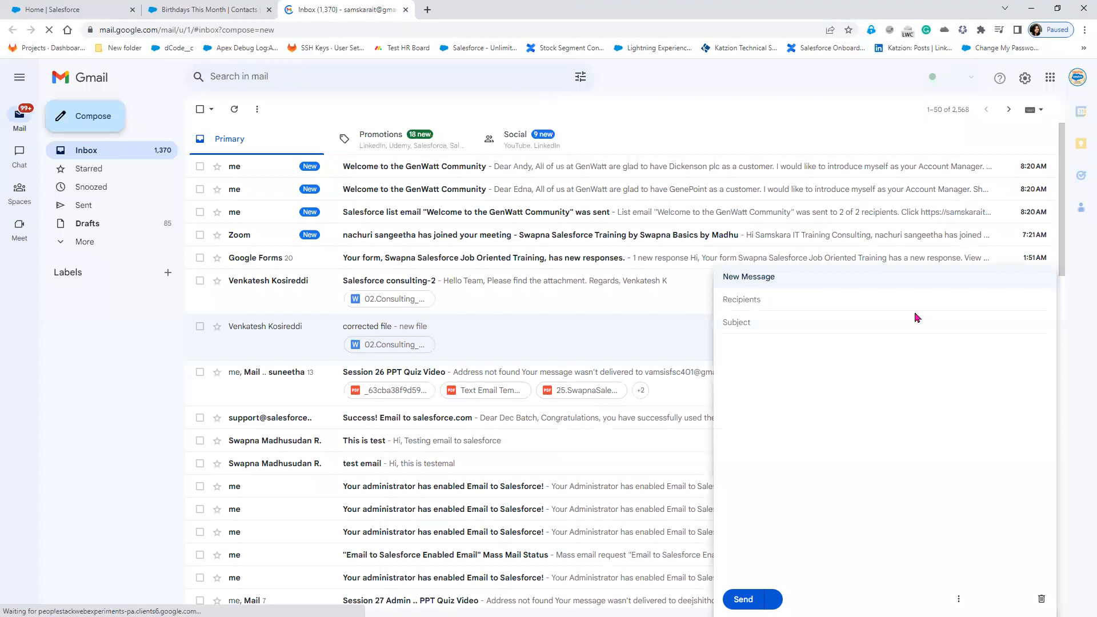
left_click(1034, 278)
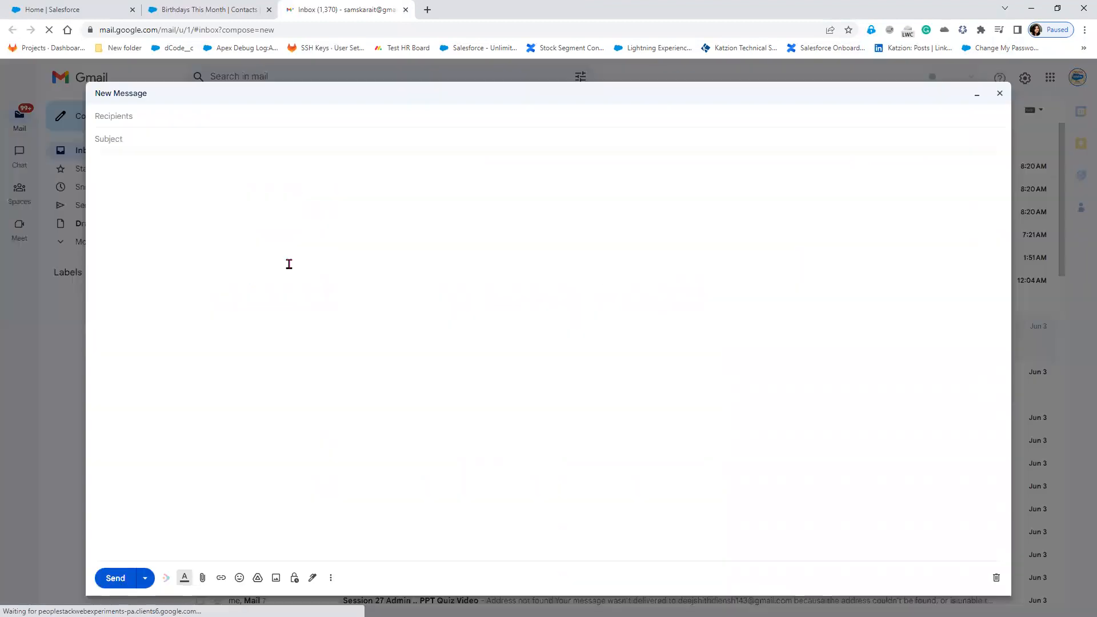
type("sa")
left_click(195, 145)
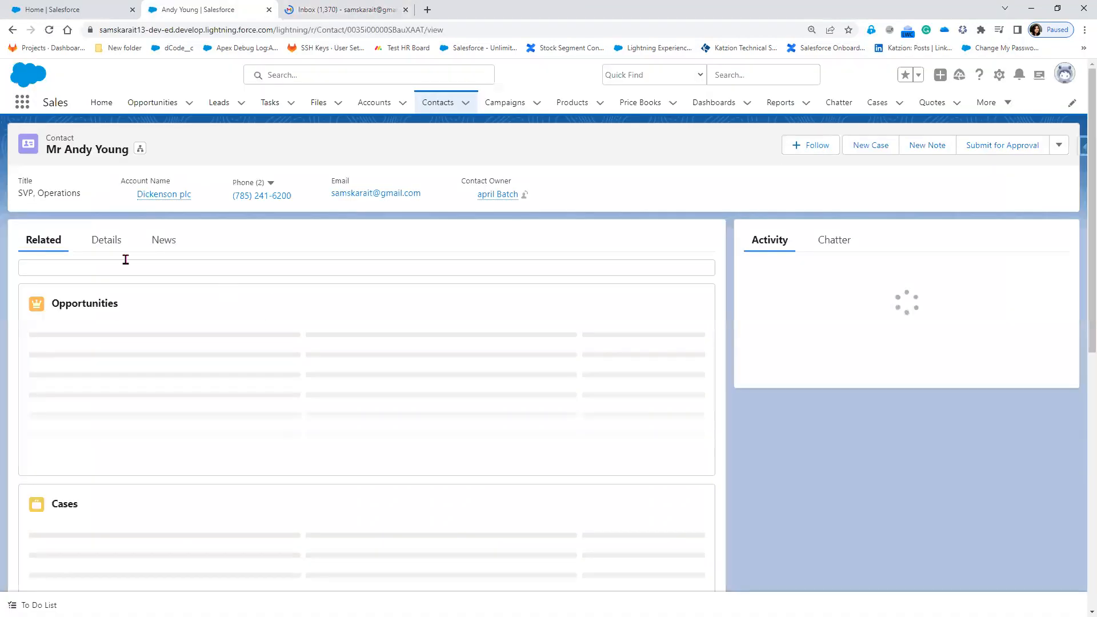
left_click(108, 240)
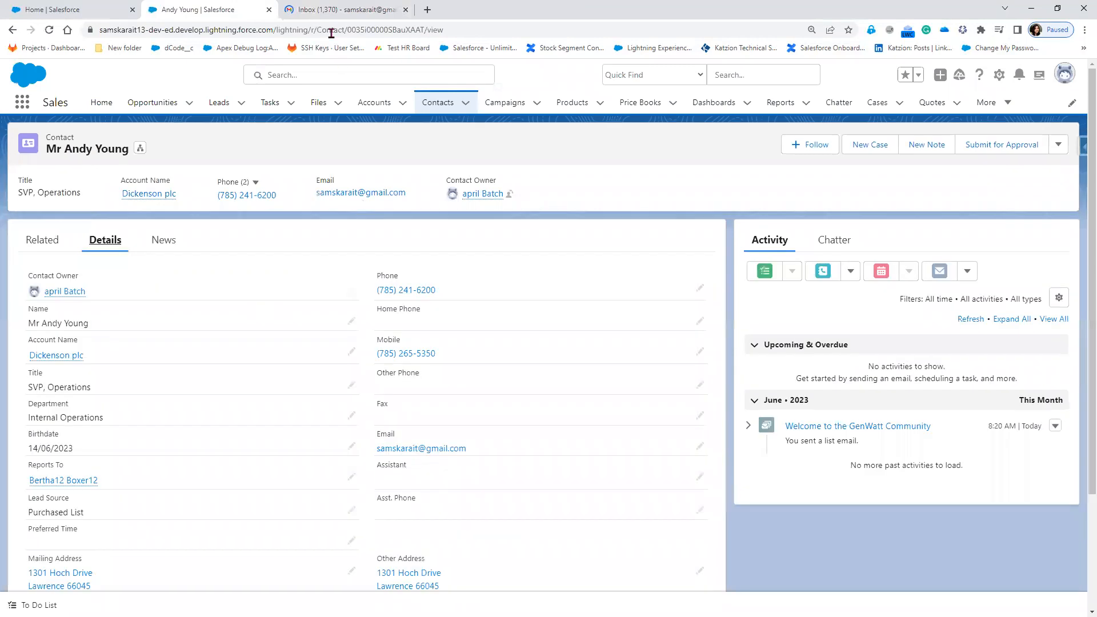
left_click(321, 11)
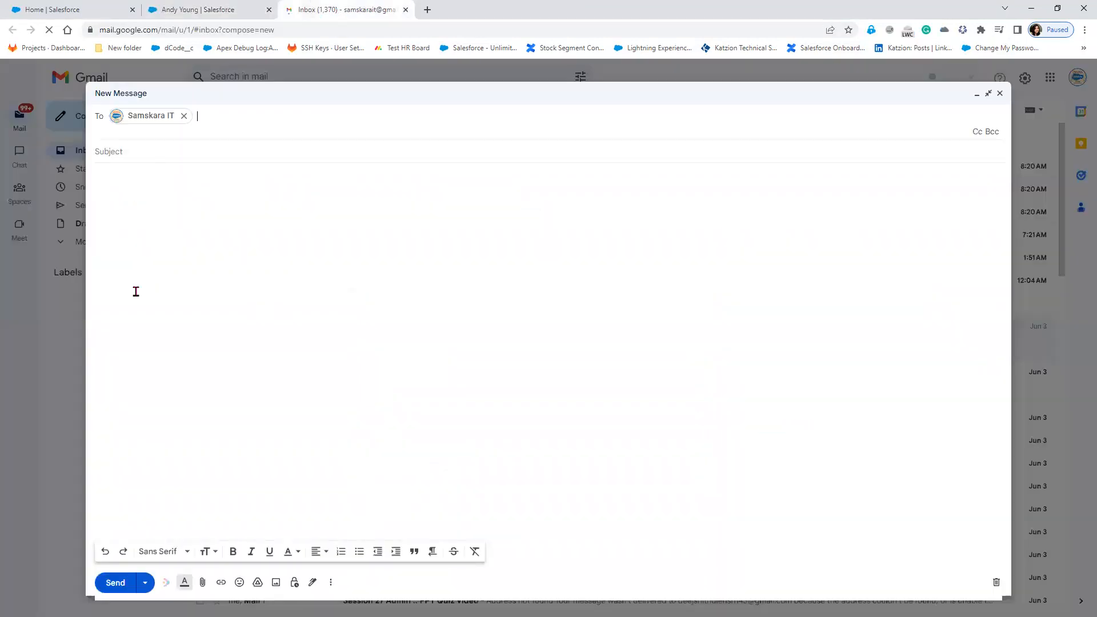
left_click(169, 162)
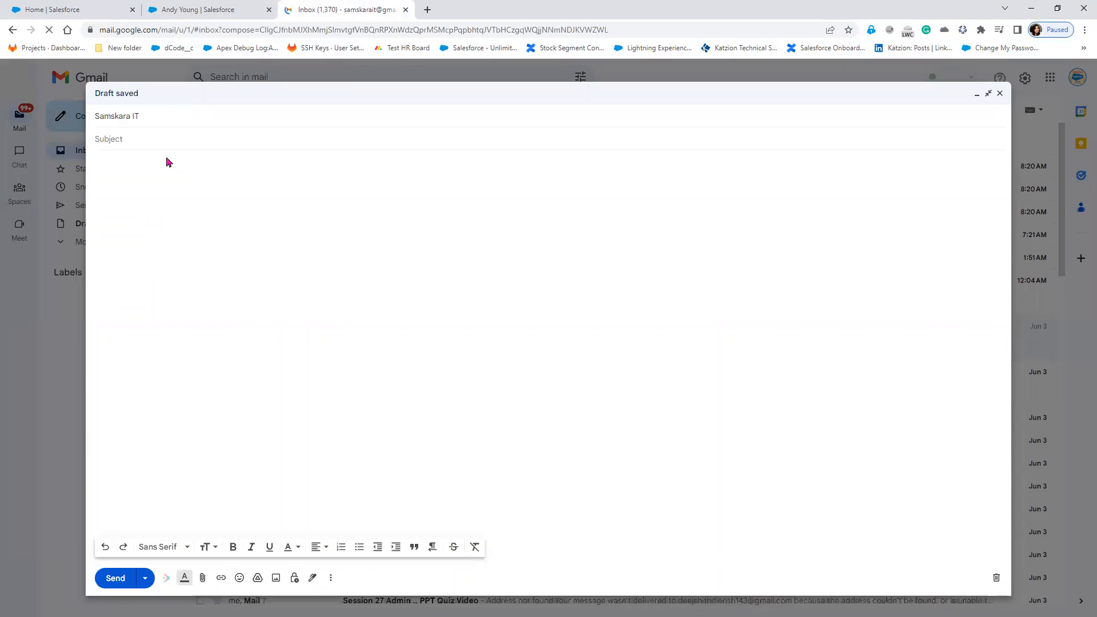
type("This is Test Email")
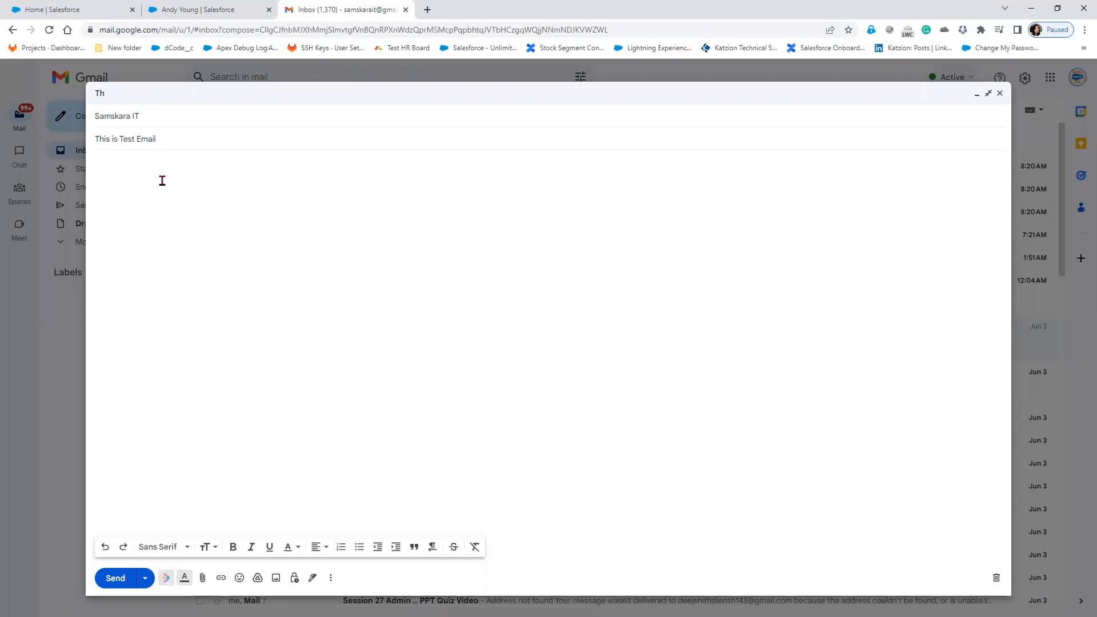
Greet the contact and write the body 'I am testing inbound email to salesforce.'.
left_click(163, 180)
type("Hi")
type(" And")
type("y")
type(",  I ")
type("am")
type(" th")
key("BackSpace")
type("esting Email")
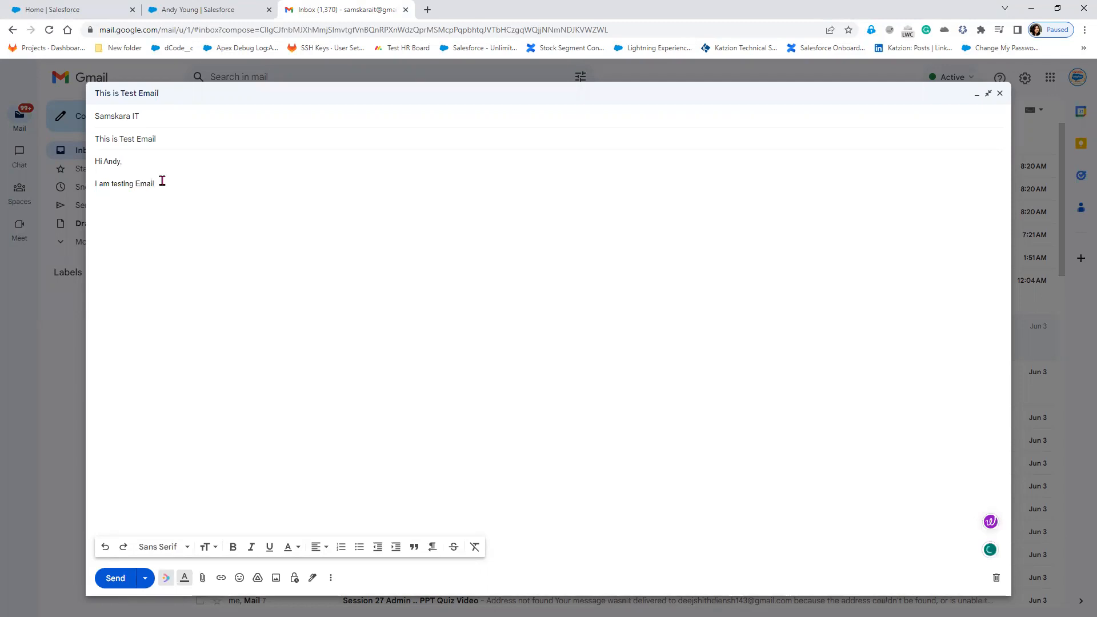
type(" t")
key("BackSpace")
key("BackSpace")
left_click(135, 184)
type("th")
key("BackSpace")
type("nbound email to salesforce")
key("Delete")
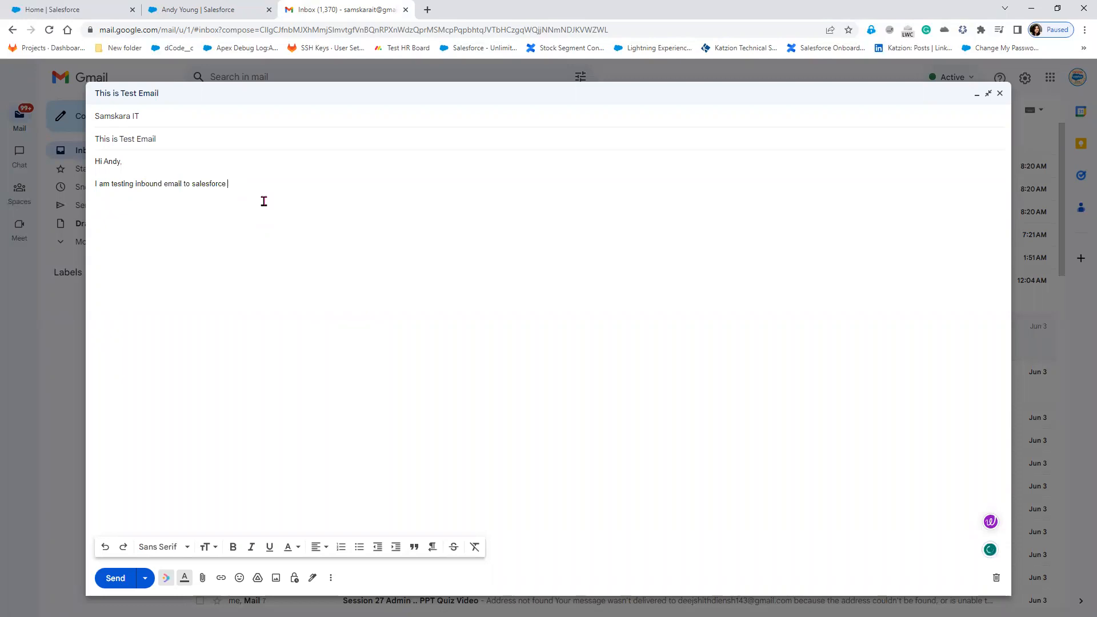
type(".")
Add the closing 'Thank you,' followed by the sender's name as signature.
key("Return")
key("Return")
type("Thank you,")
key("Return")
type("Swapna")
Correct 'salesforce' to 'Salesforce' in the draft and return to the contact's Salesforce record.
left_click(235, 12)
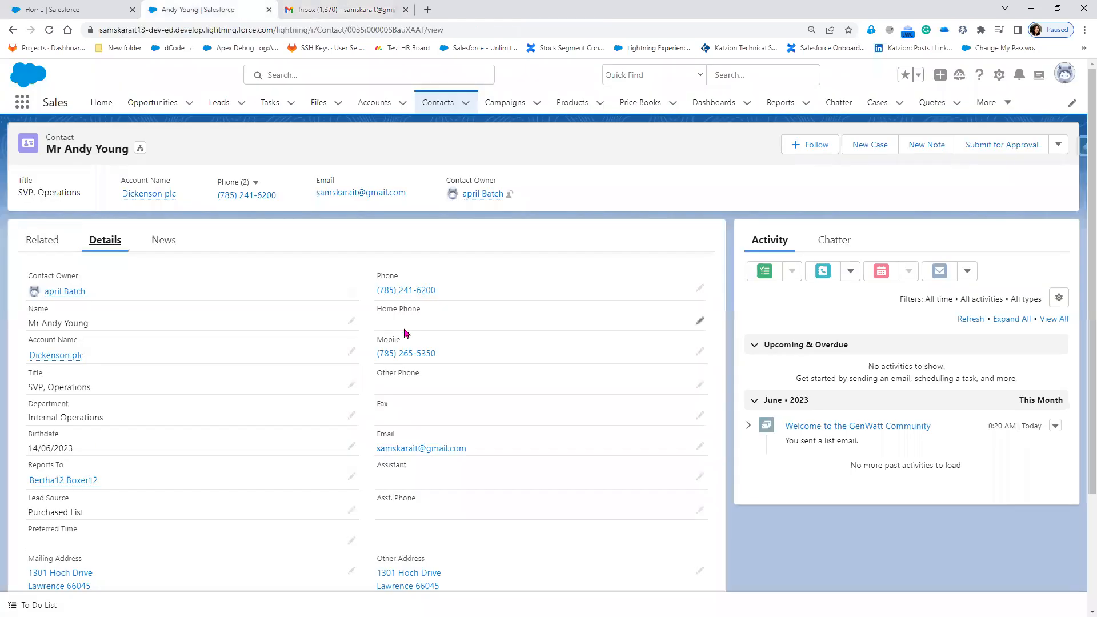
left_click(329, 10)
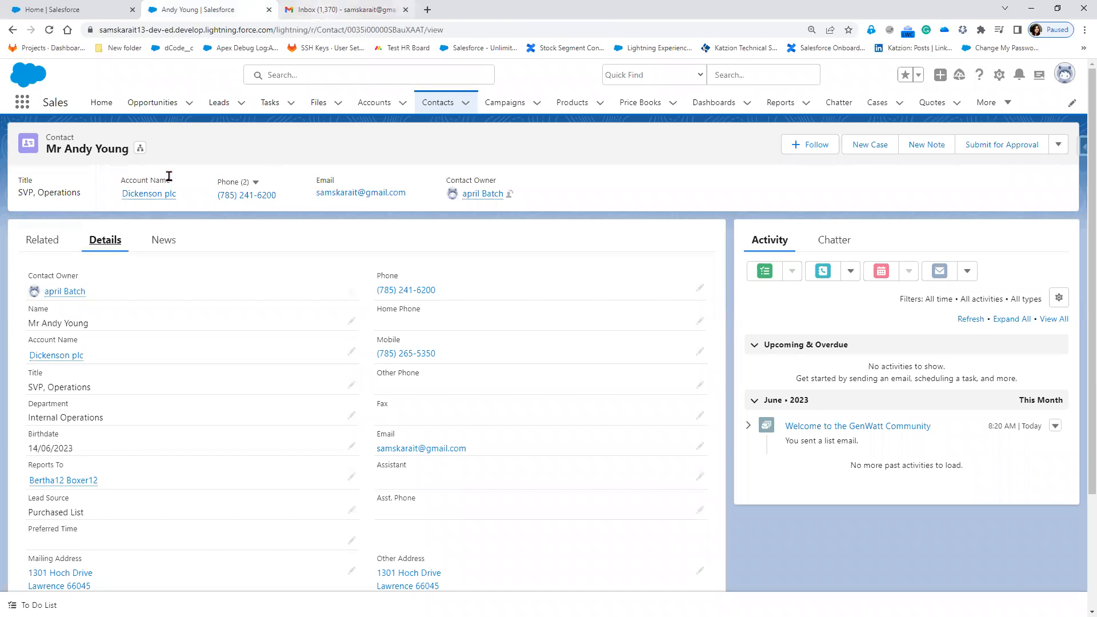
left_click(216, 184)
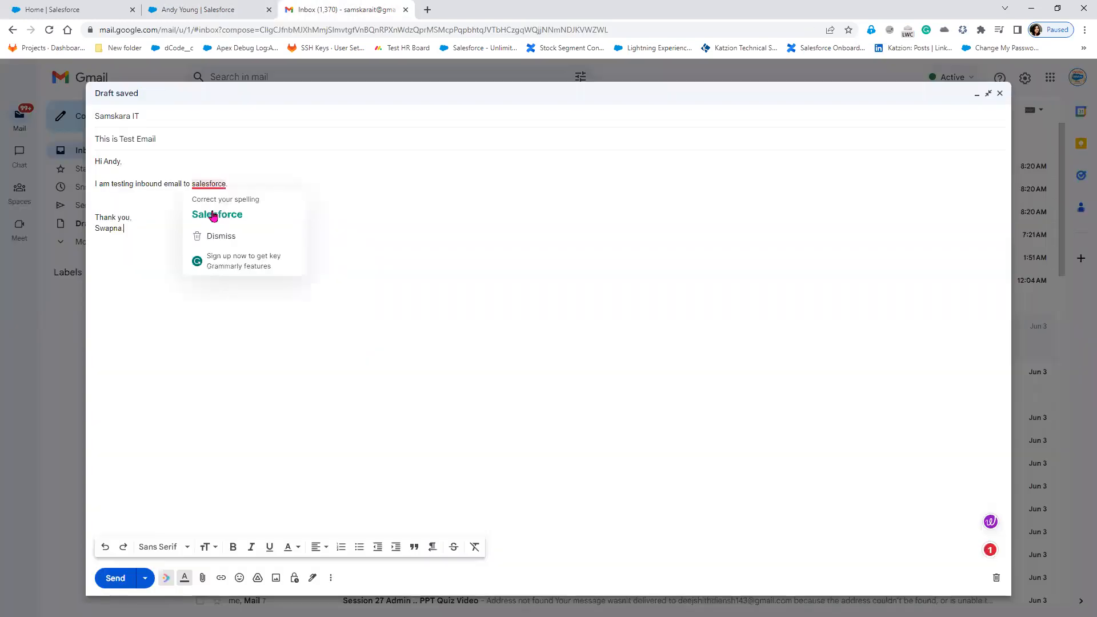
left_click(215, 213)
left_click(178, 13)
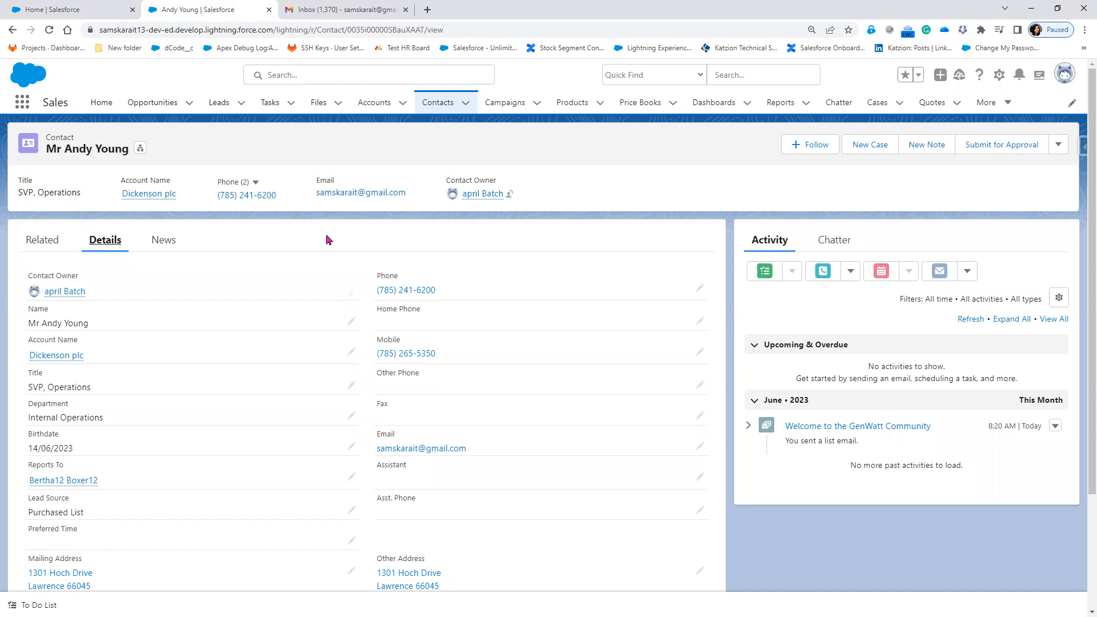
Switch to the PowerPoint slide show and reveal slide 3's first bullet.
key("alt+Tab")
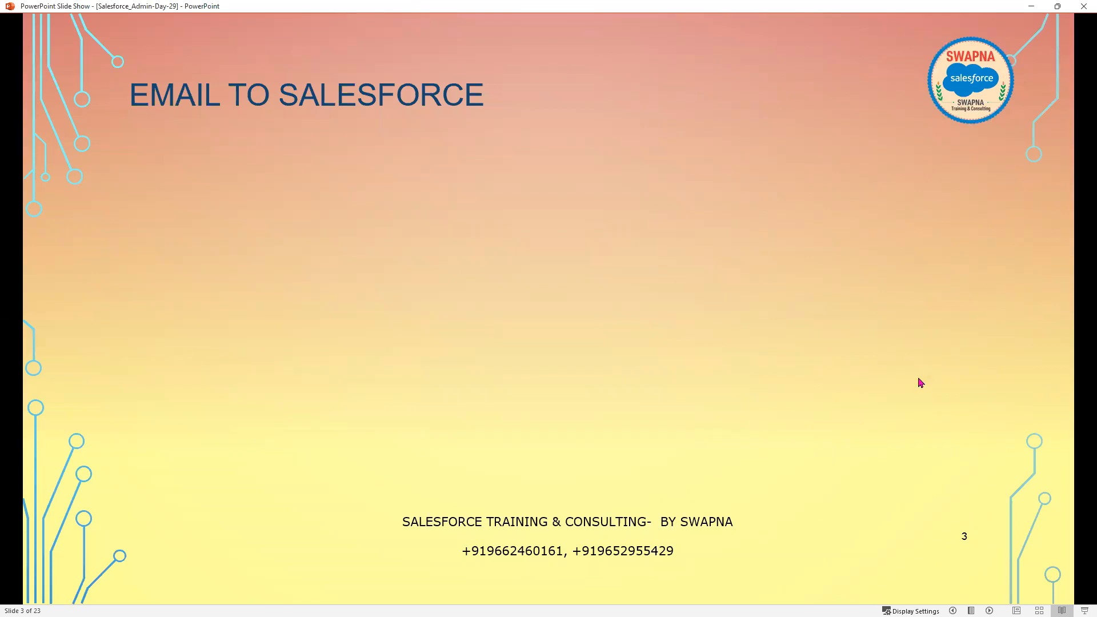
left_click(805, 395)
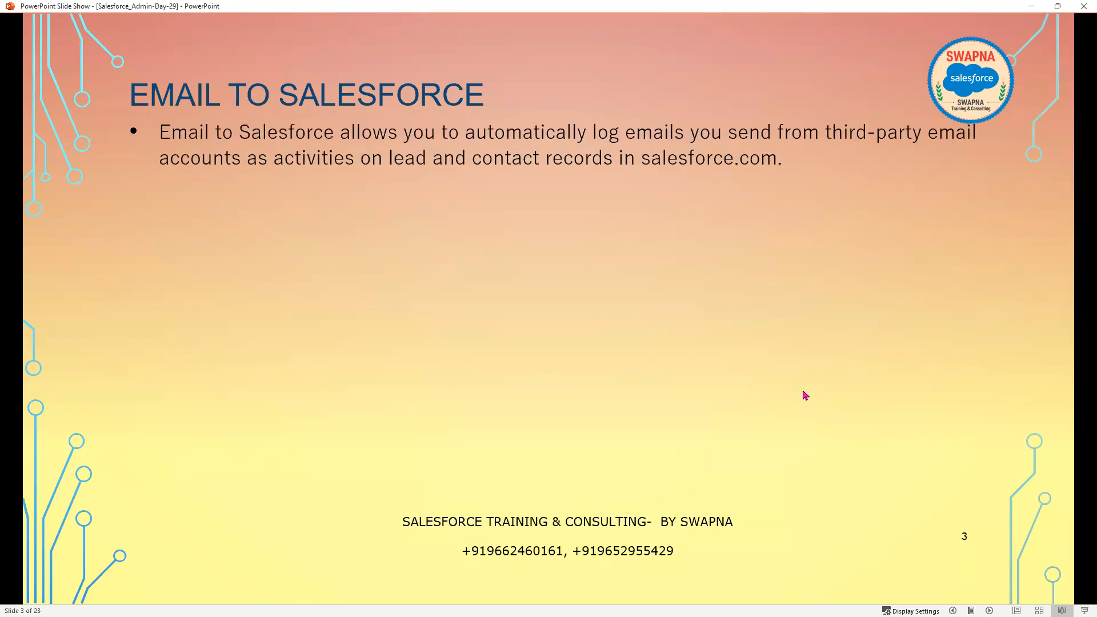
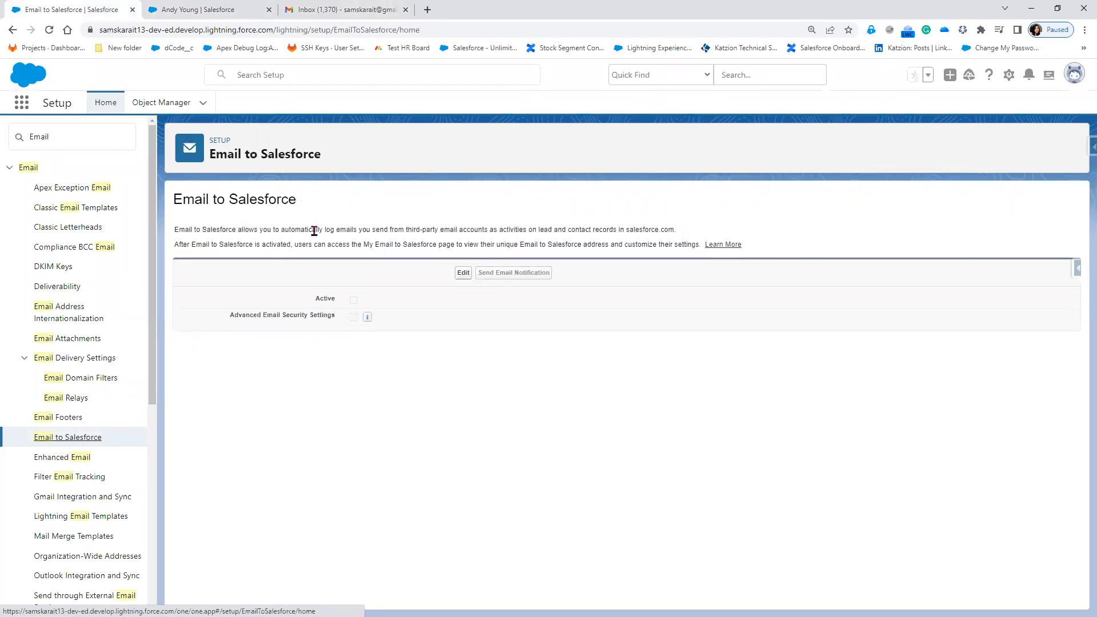
Highlight the Email to Salesforce description about logging emails and activation, then bring up the contact record.
left_click_drag(327, 231, 561, 229)
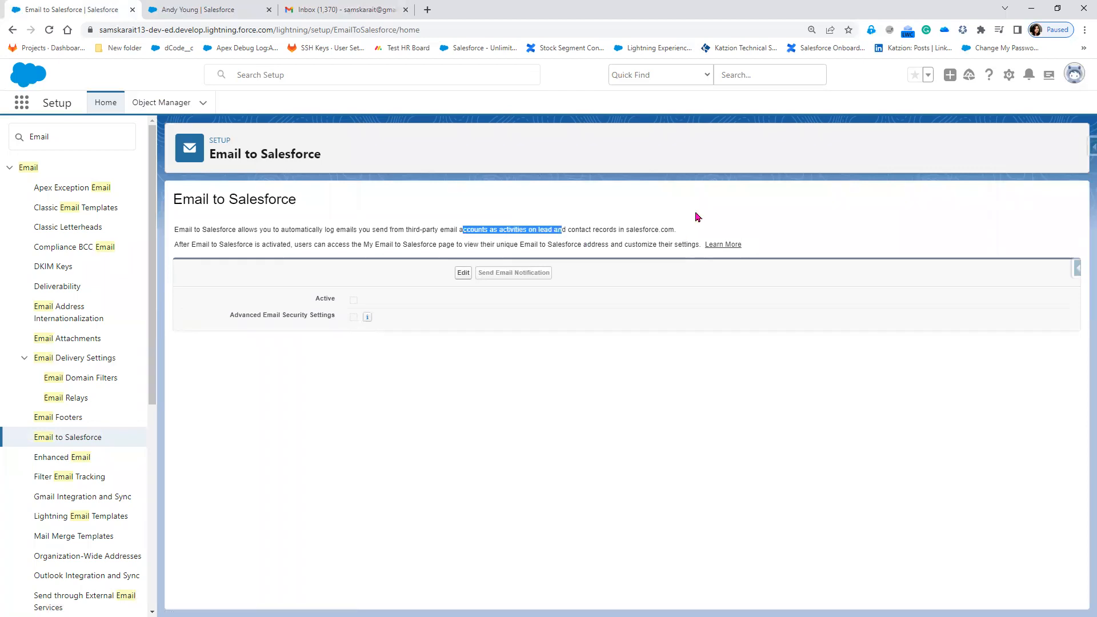
left_click_drag(679, 231, 555, 228)
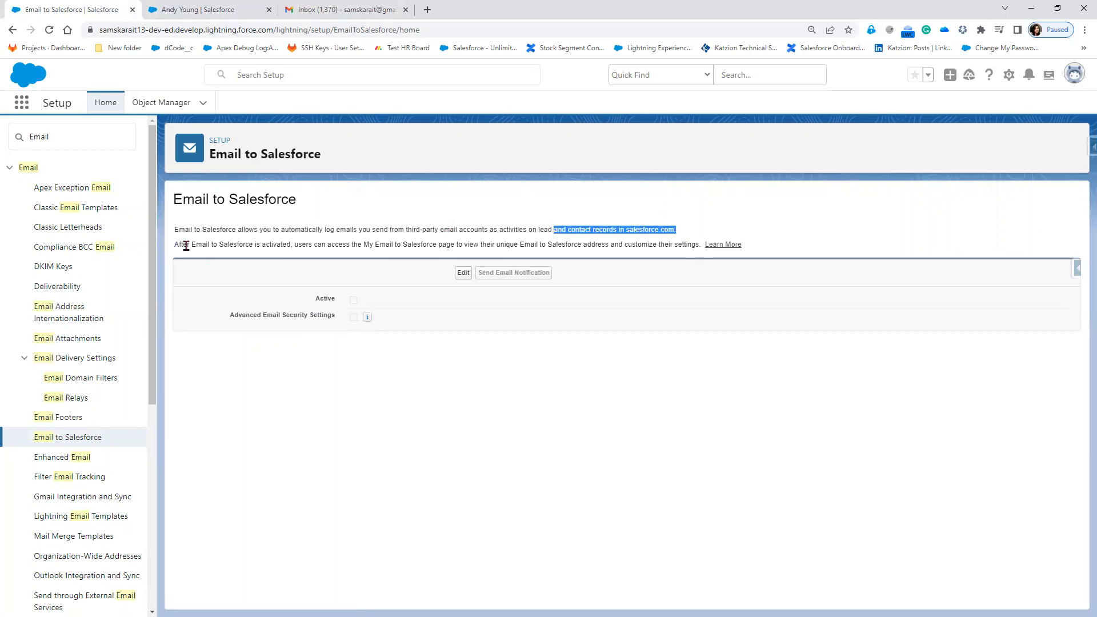
left_click_drag(175, 245, 592, 246)
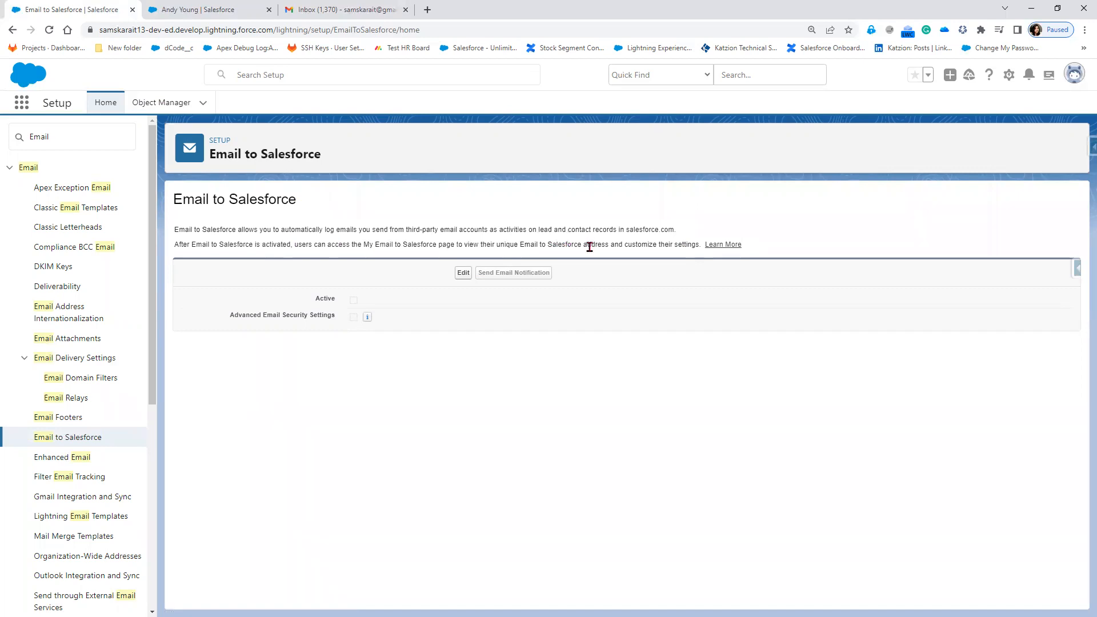
left_click_drag(369, 244, 437, 246)
right_click(423, 249)
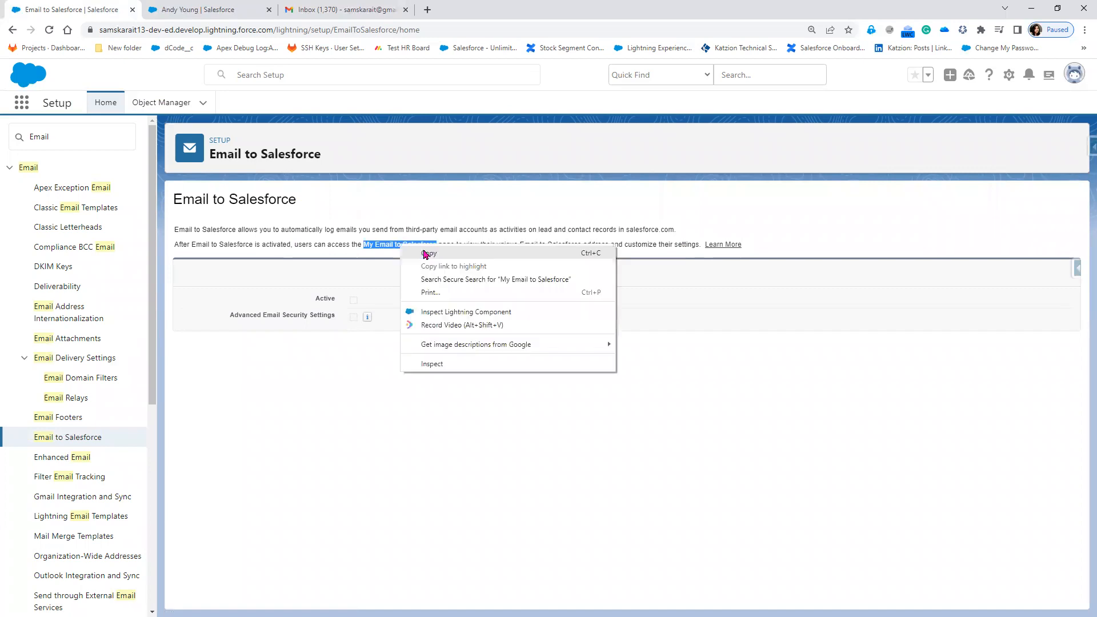
left_click(894, 124)
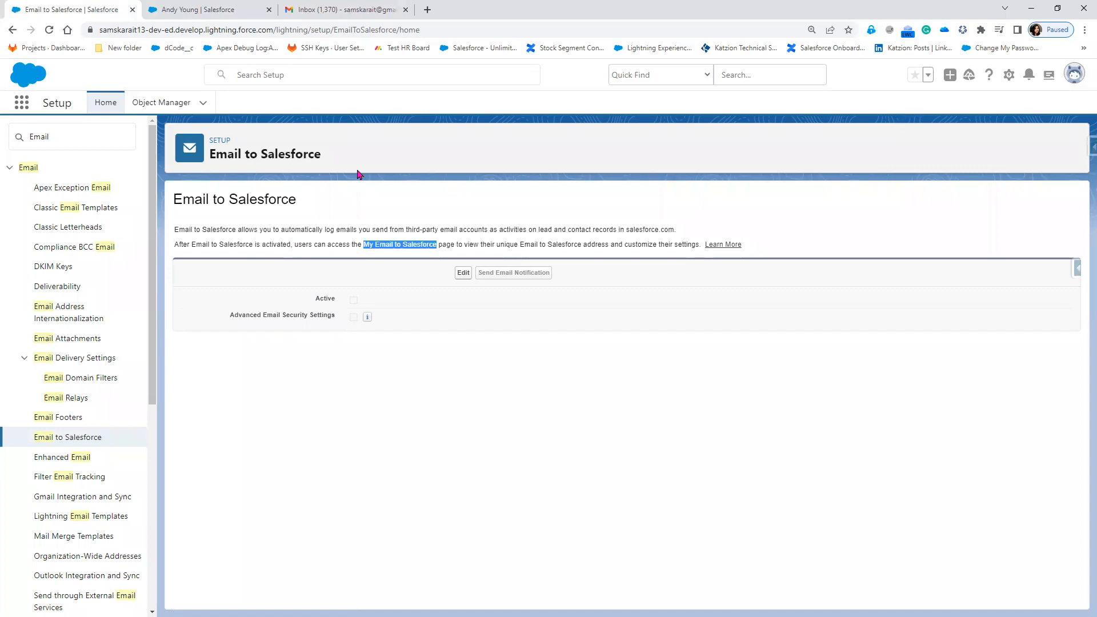
left_click(190, 12)
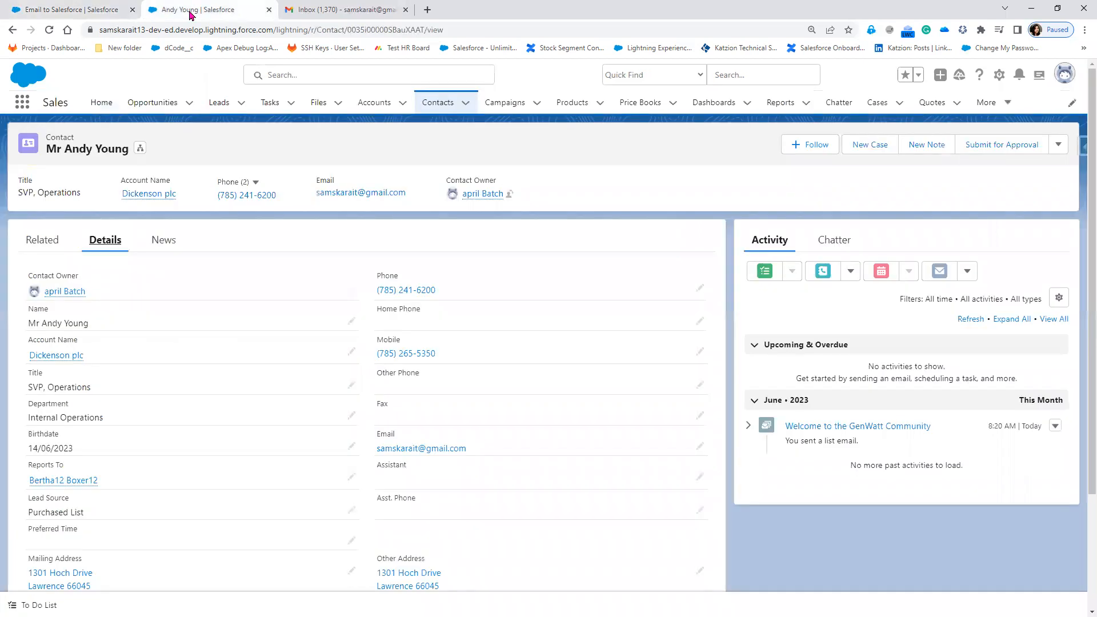
Open My Email Settings from the avatar menu's personal Settings under Email.
left_click(1064, 80)
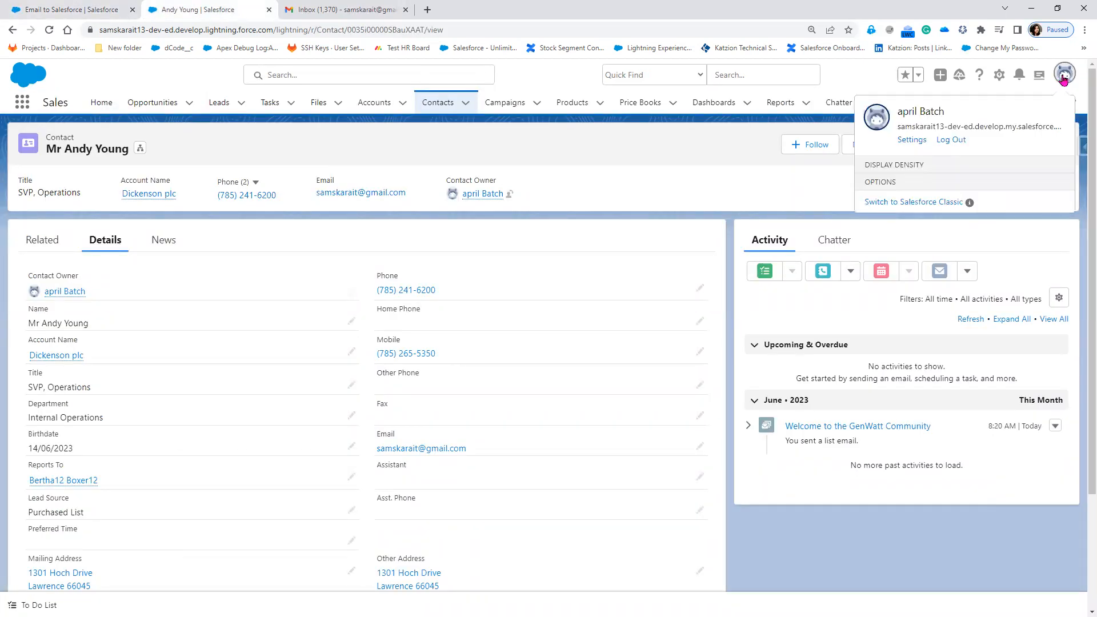
left_click(908, 143)
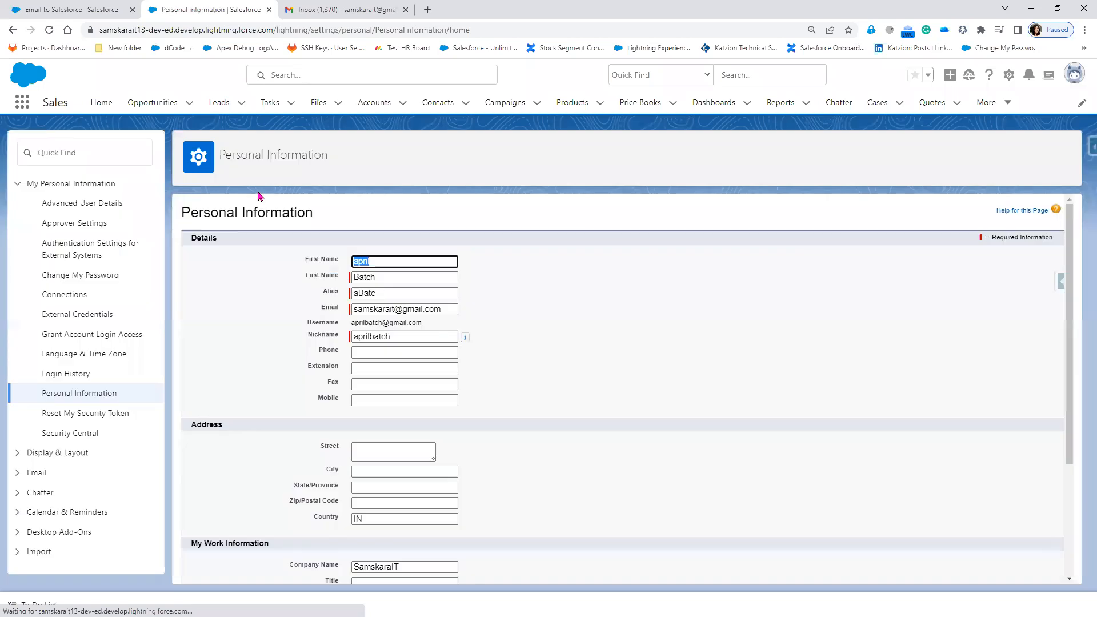
left_click(16, 475)
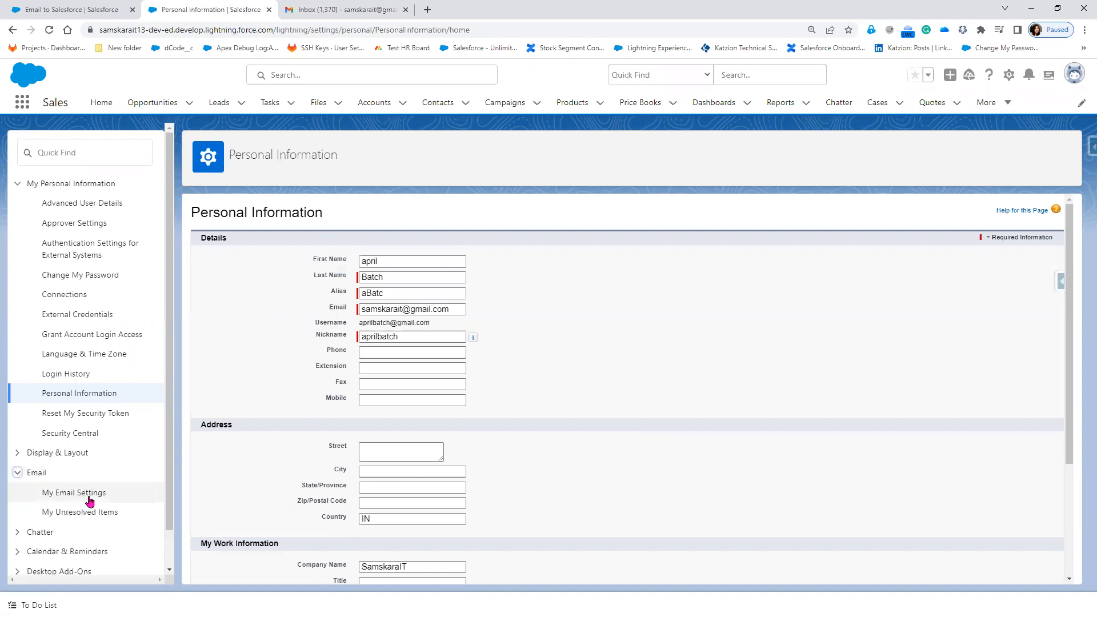
left_click(89, 502)
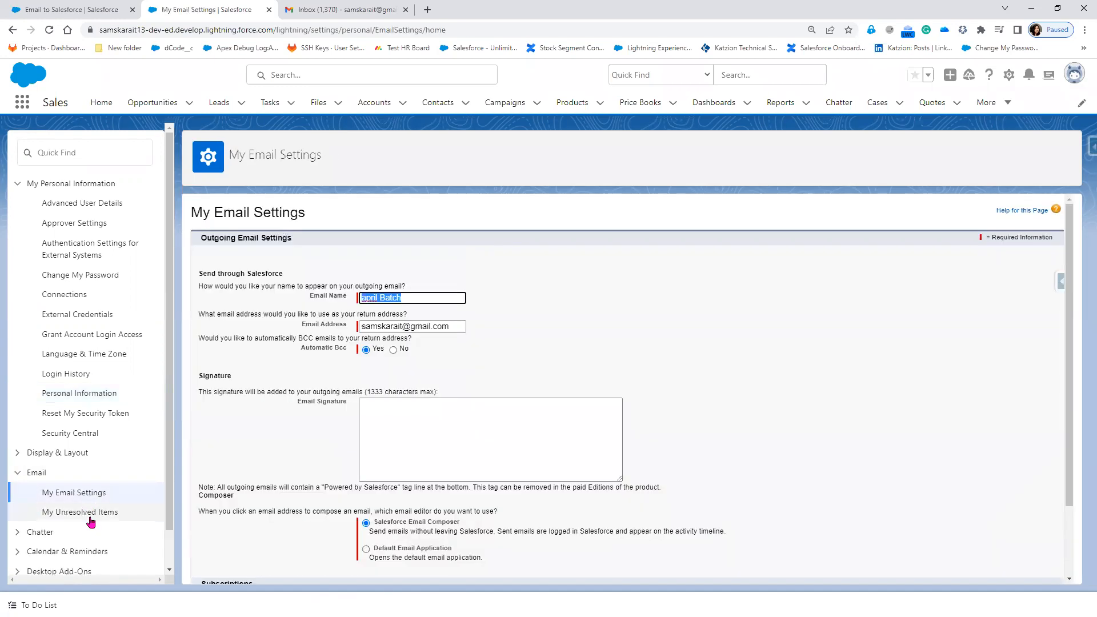
left_click(90, 518)
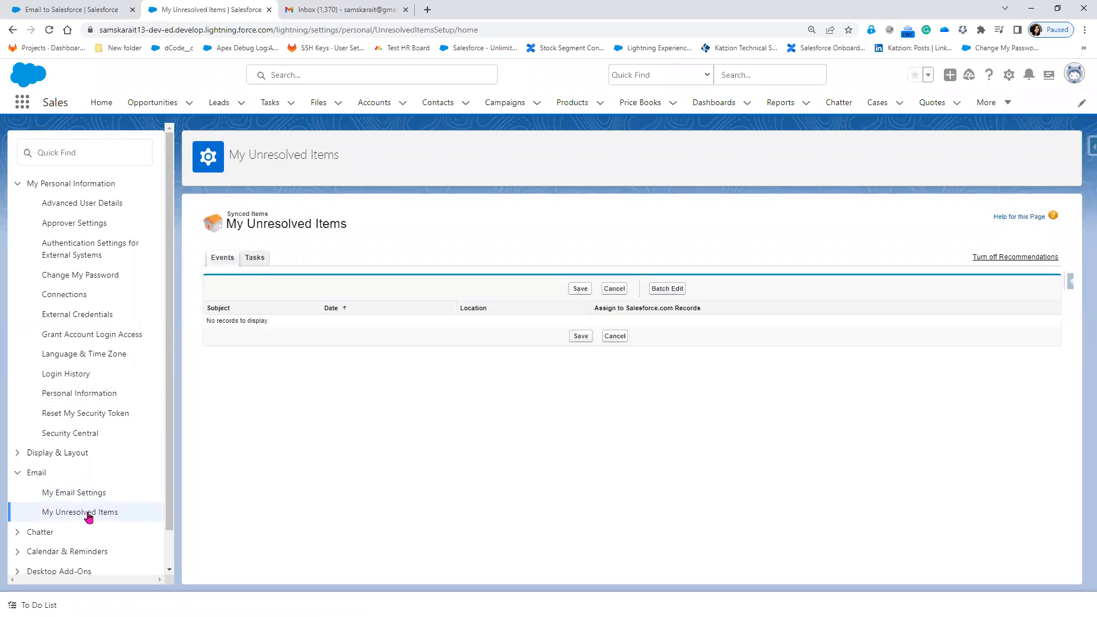
left_click(84, 499)
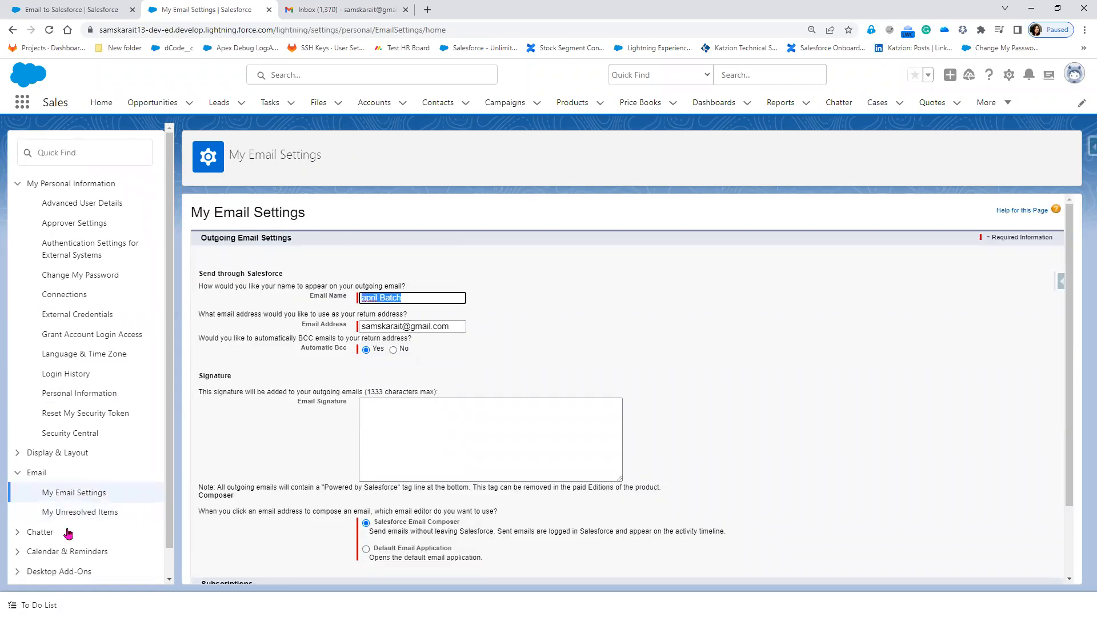
Return to the Email to Salesforce setup page.
key("ctrl+shift+Tab")
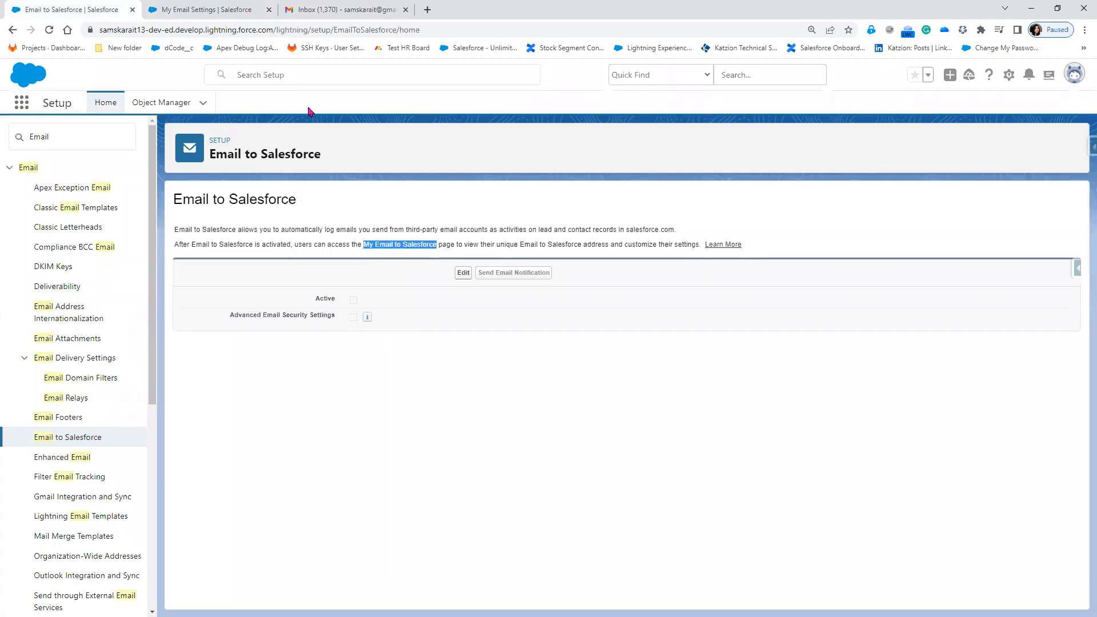
left_click(211, 9)
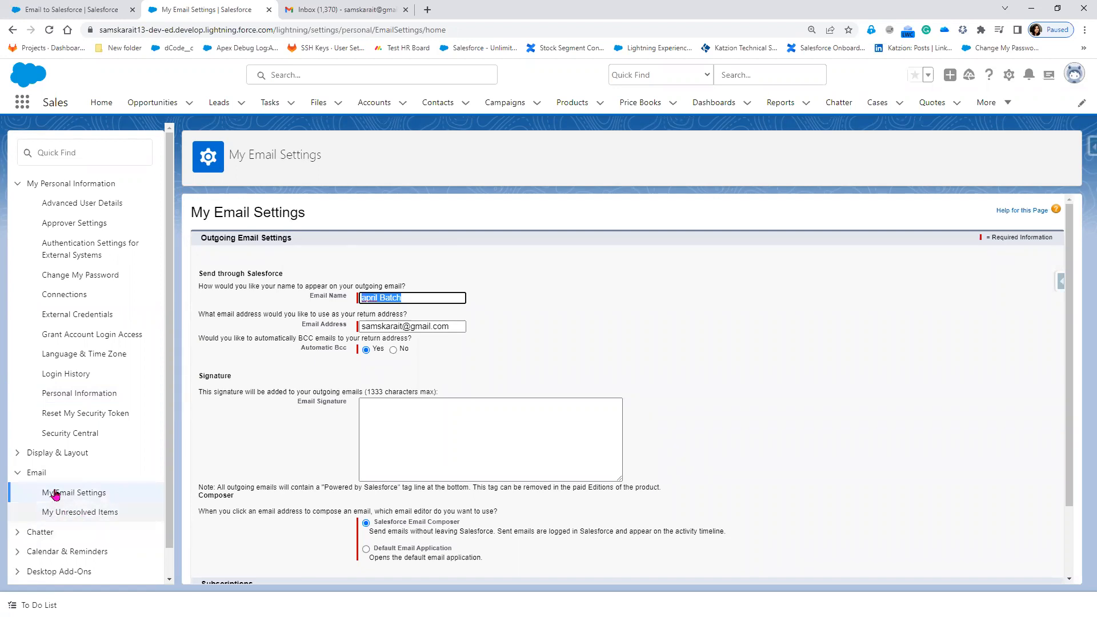
left_click(64, 8)
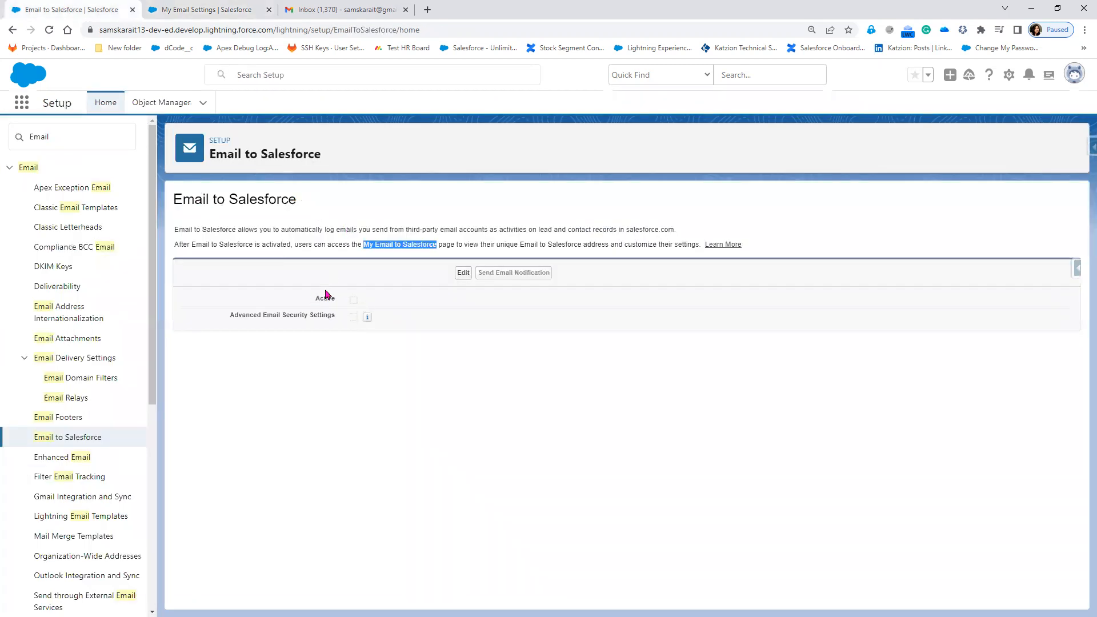
Activate Email to Salesforce, skip the user notification, and reload the My Email Settings page.
left_click(463, 273)
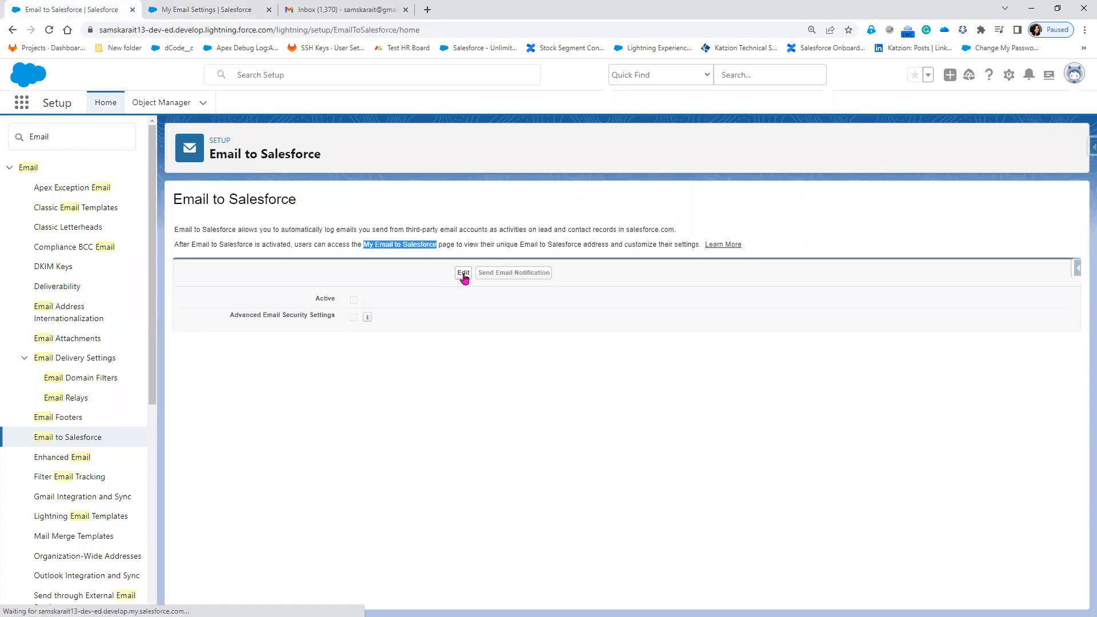
left_click(354, 297)
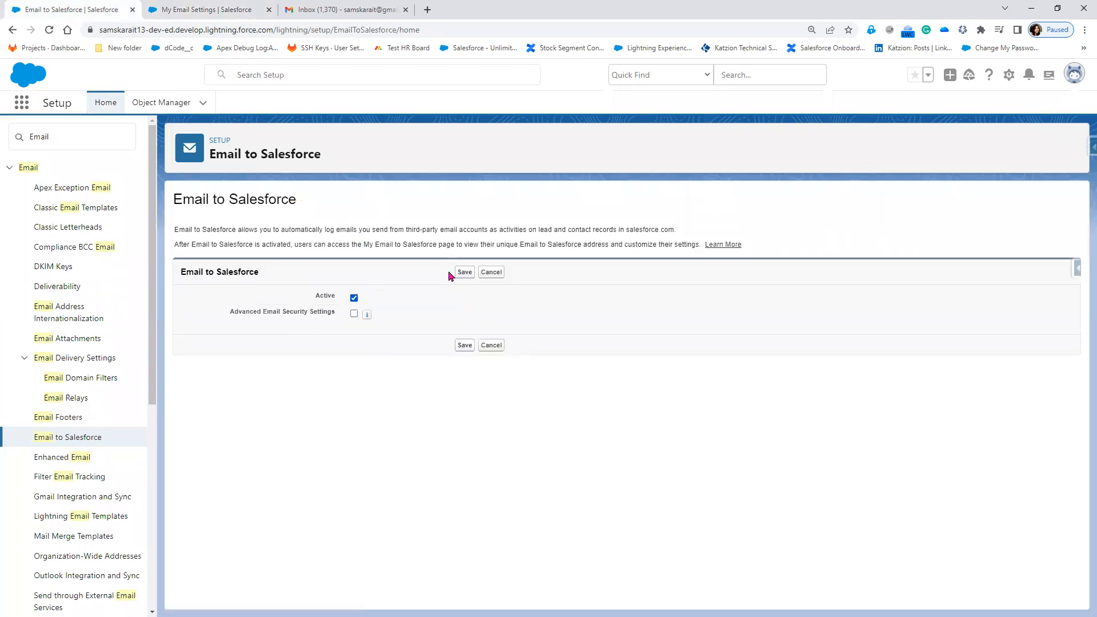
left_click(464, 273)
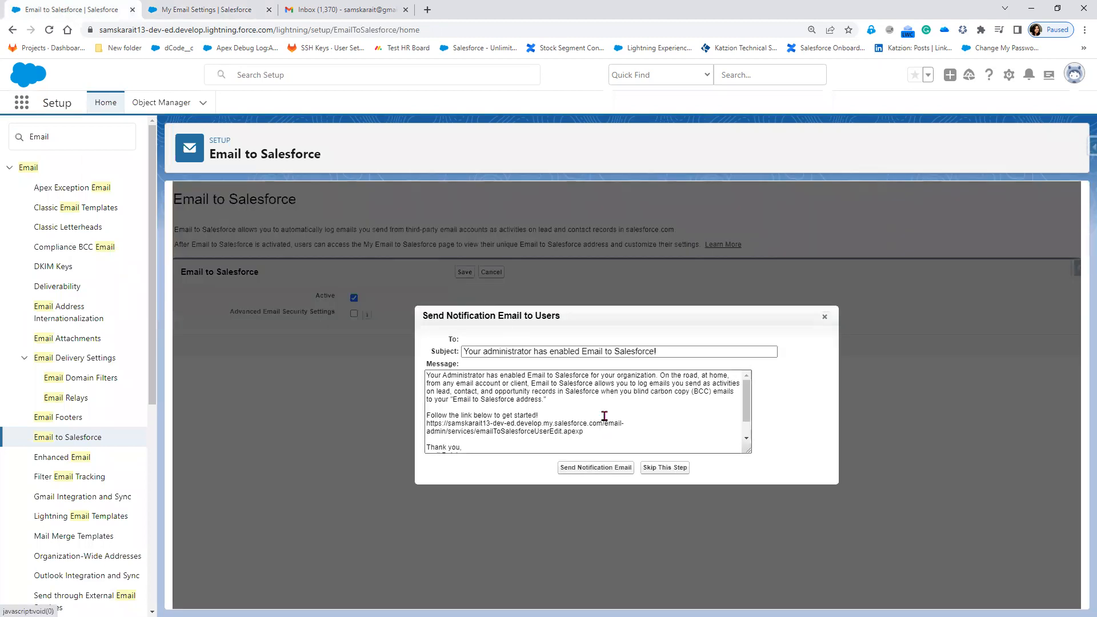
left_click(665, 473)
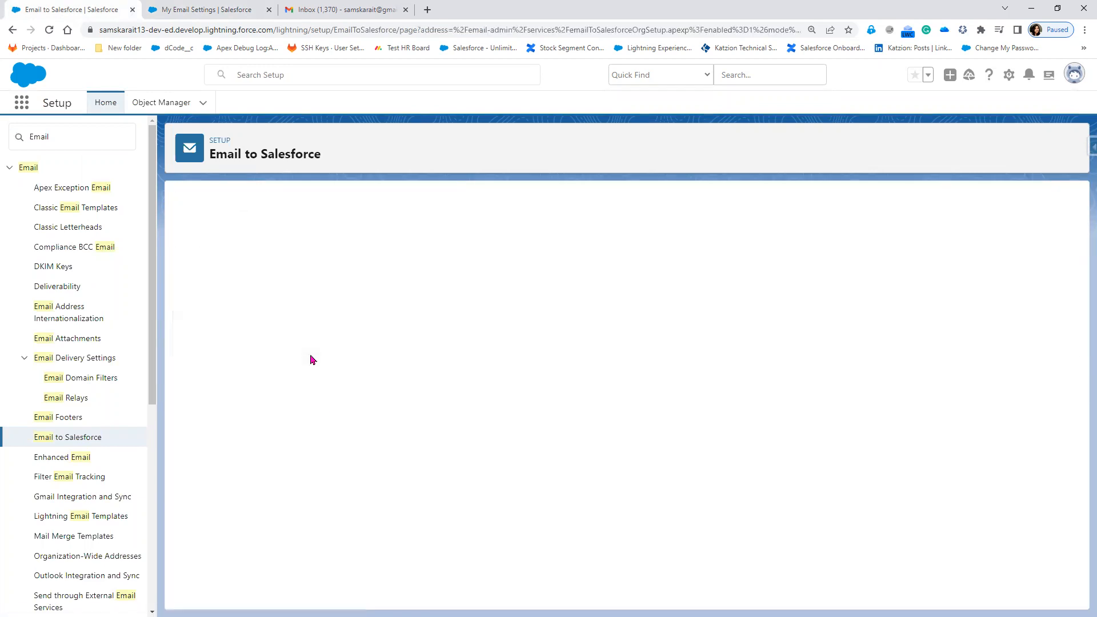
left_click(189, 15)
left_click(50, 33)
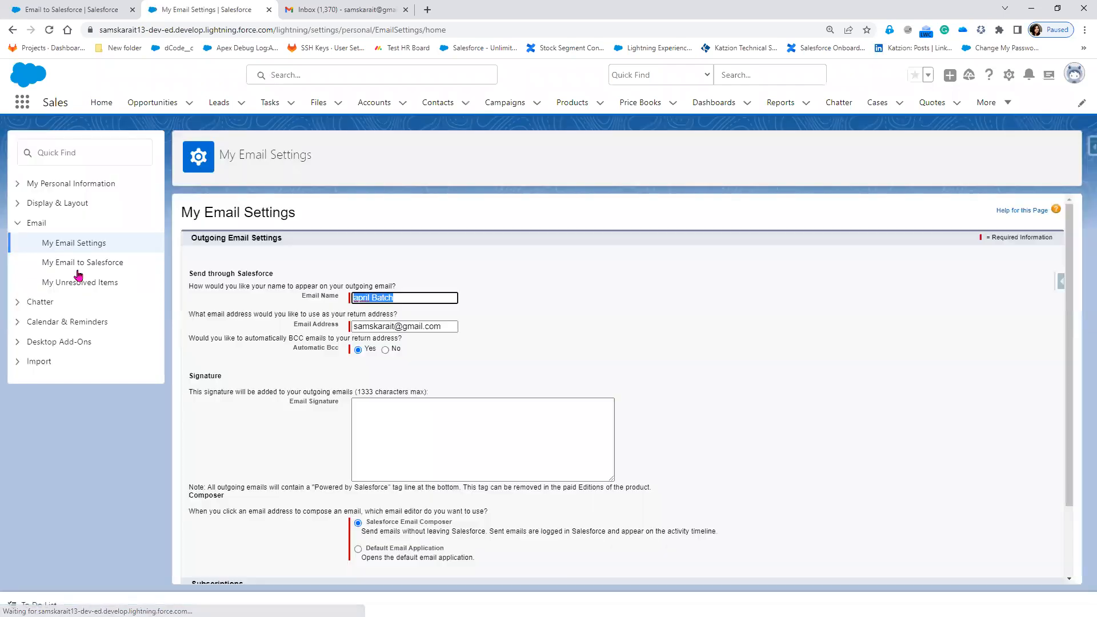
Open the My Email to Salesforce settings and scroll through them.
left_click(78, 264)
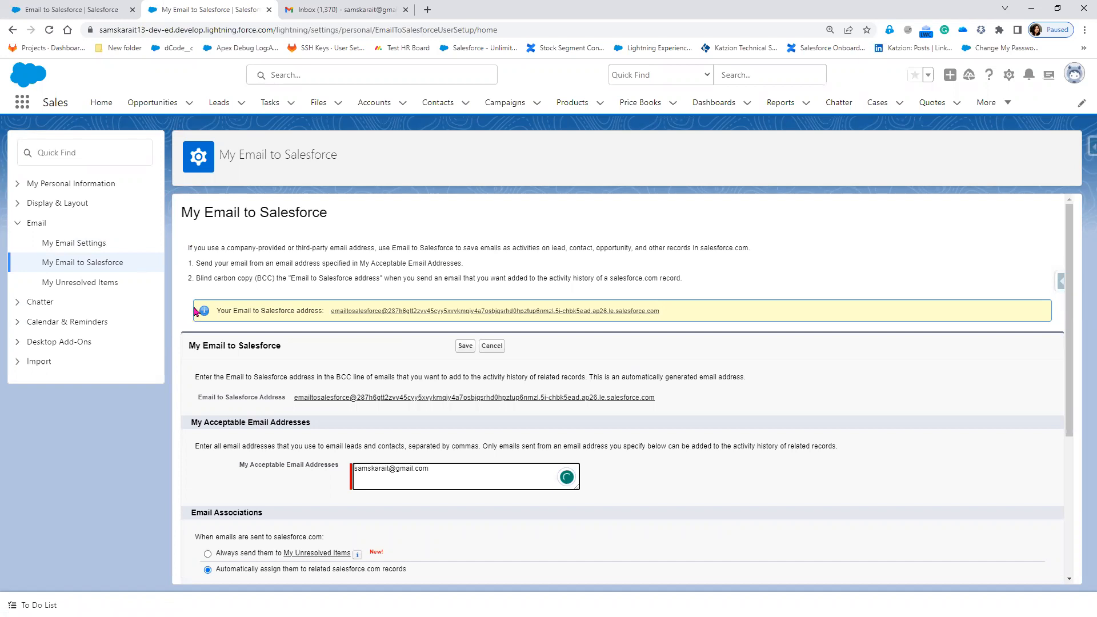
scroll(282, 347, "down", 2)
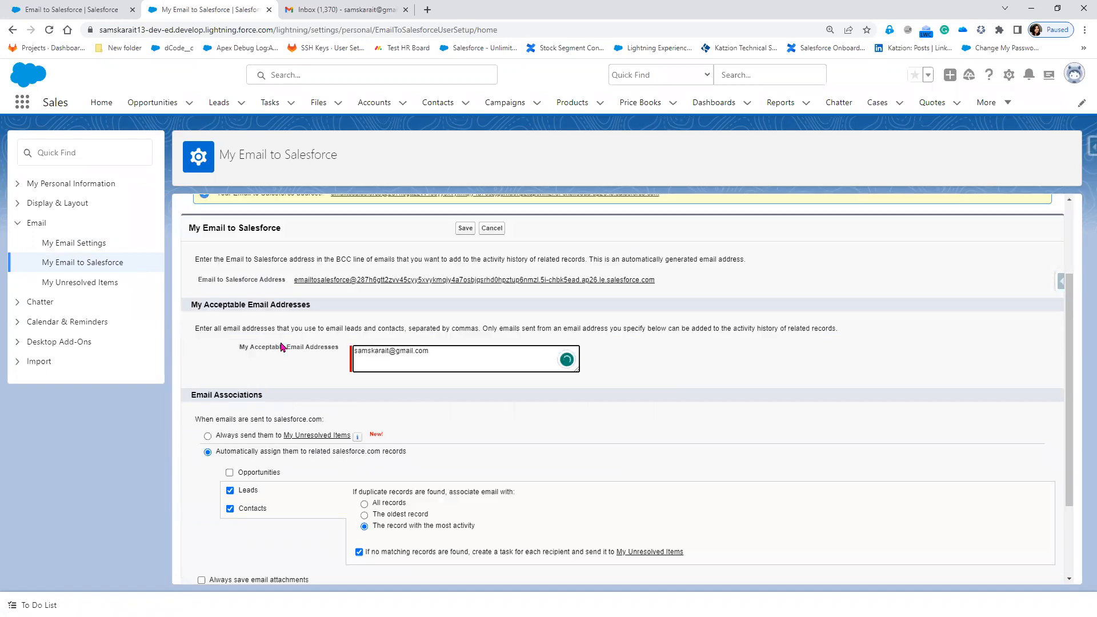
scroll(282, 346, "down", 2)
scroll(234, 351, "up", 3)
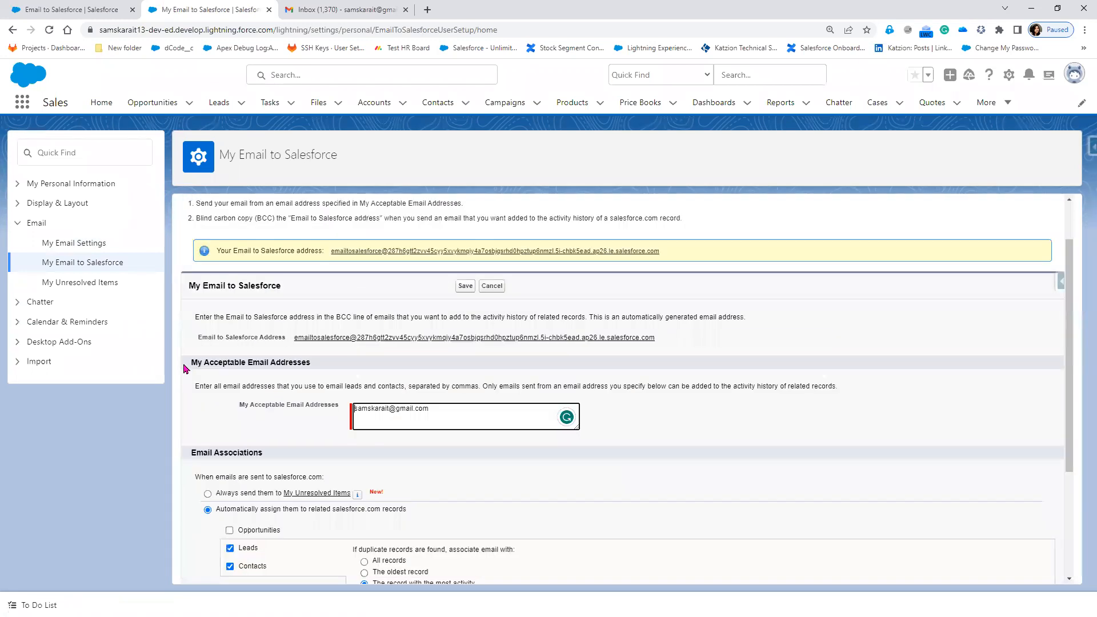
Review the My Acceptable Email Addresses field and its instructions before moving to the Gmail draft.
left_click_drag(190, 365, 318, 372)
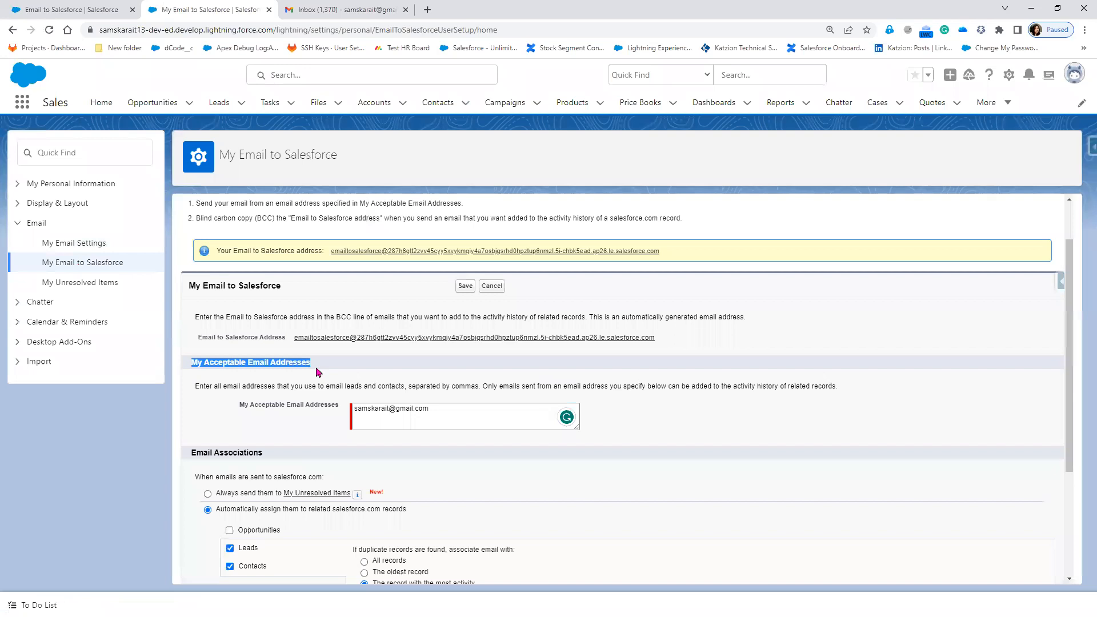
left_click(449, 412)
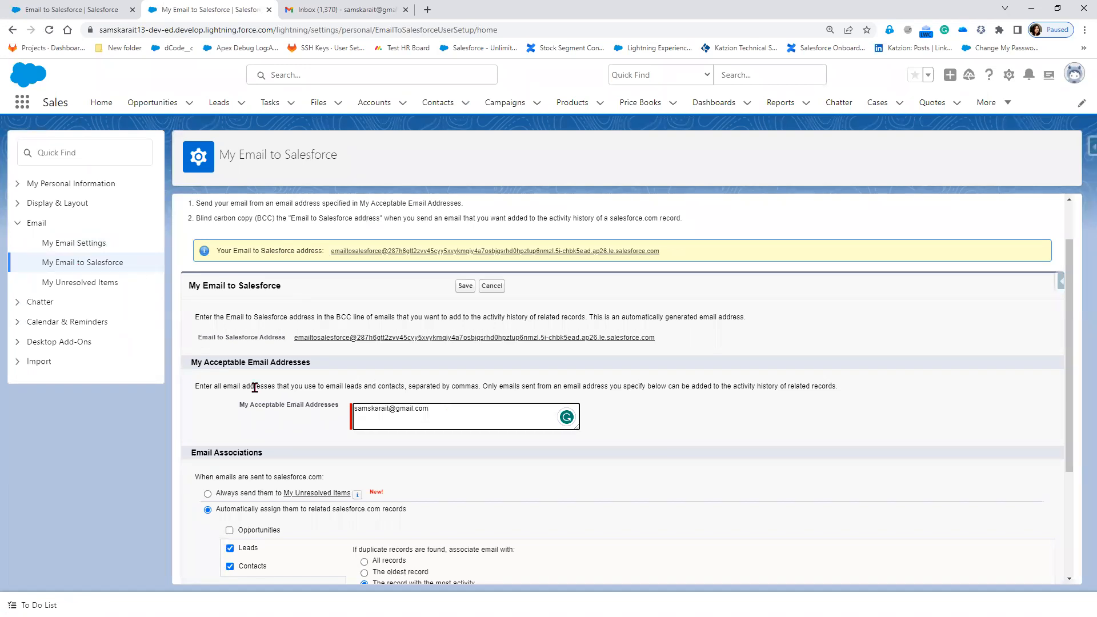
left_click_drag(209, 386, 405, 395)
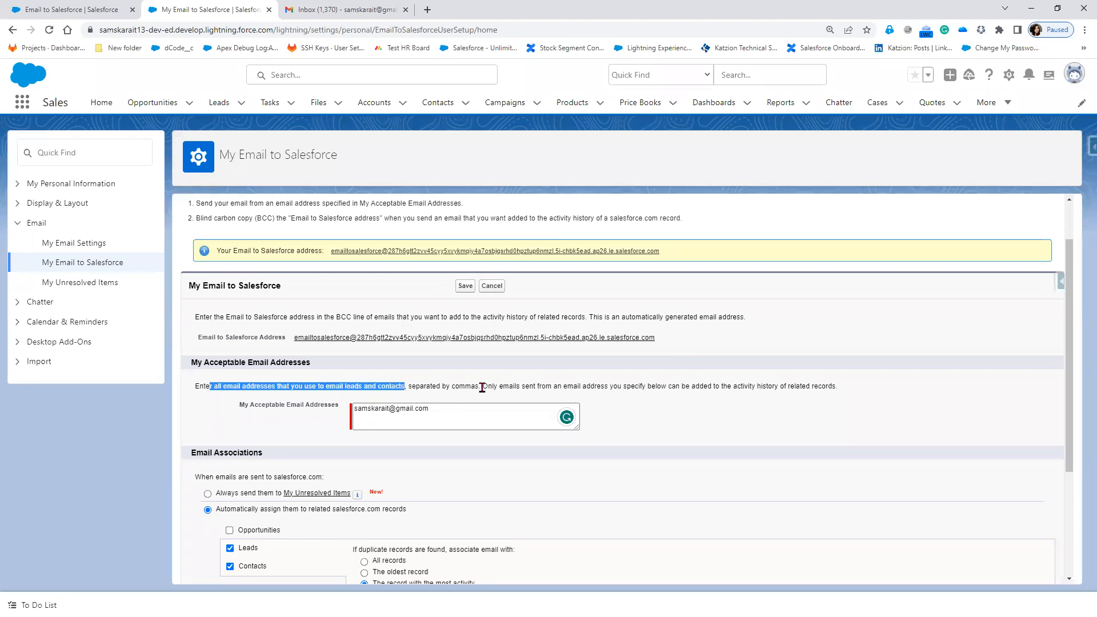
left_click(455, 409)
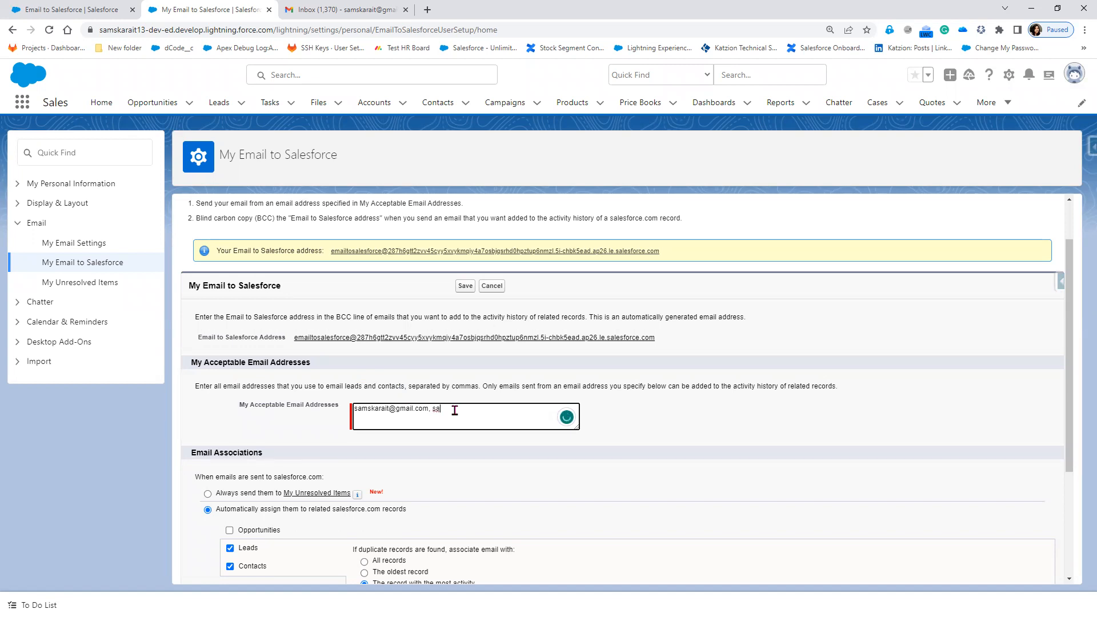
left_click(332, 8)
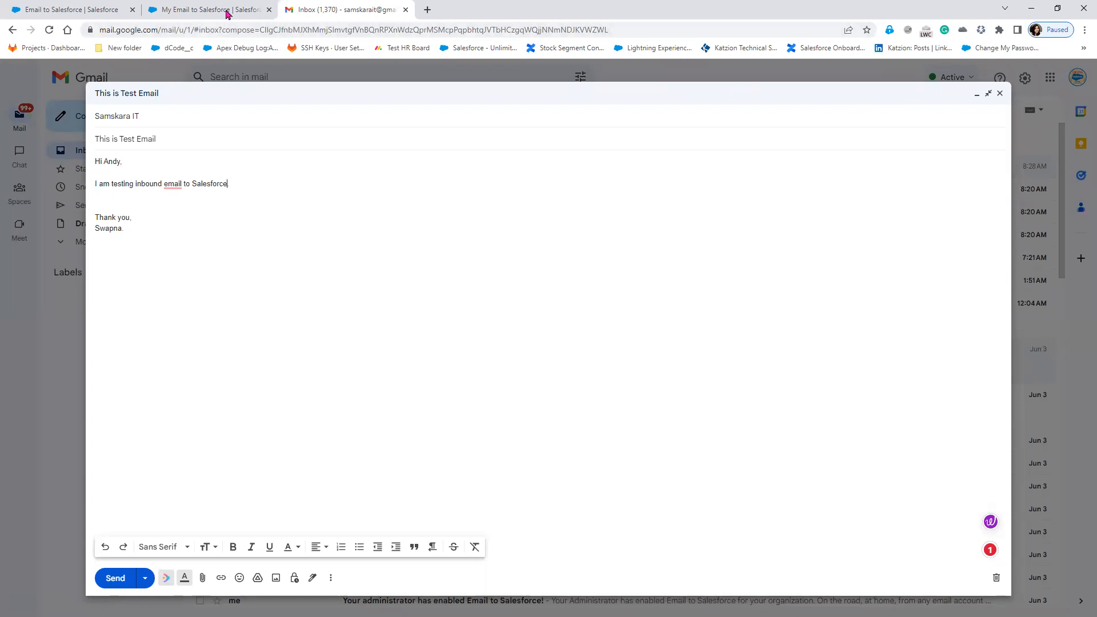
Open gmail.com in a new tab and switch to the second Google account's inbox.
left_click(427, 11)
type("gm")
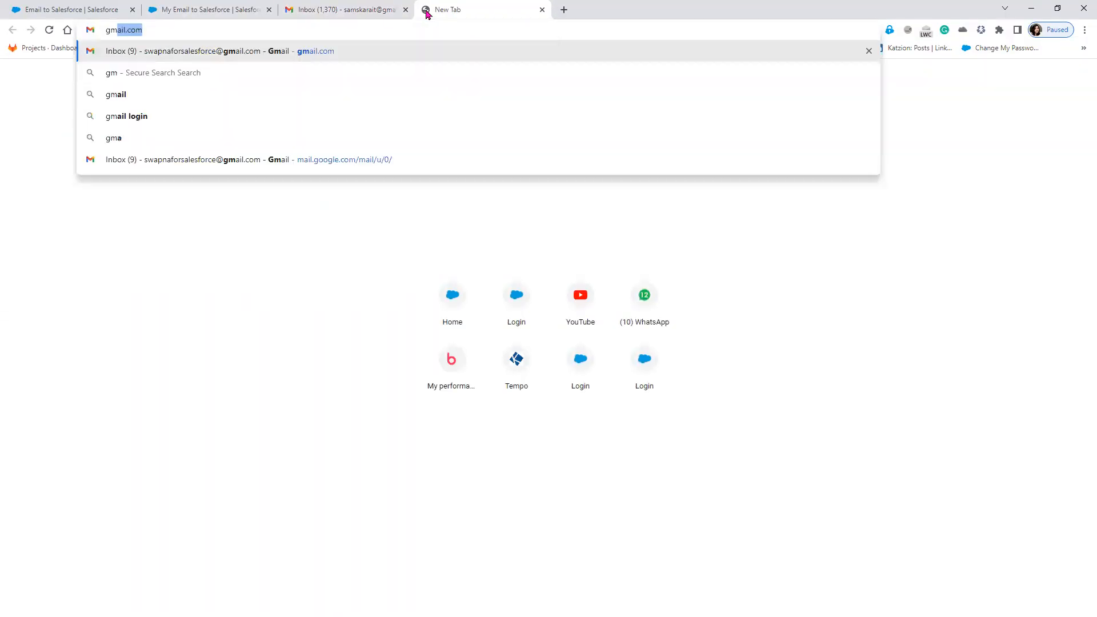
key("Return")
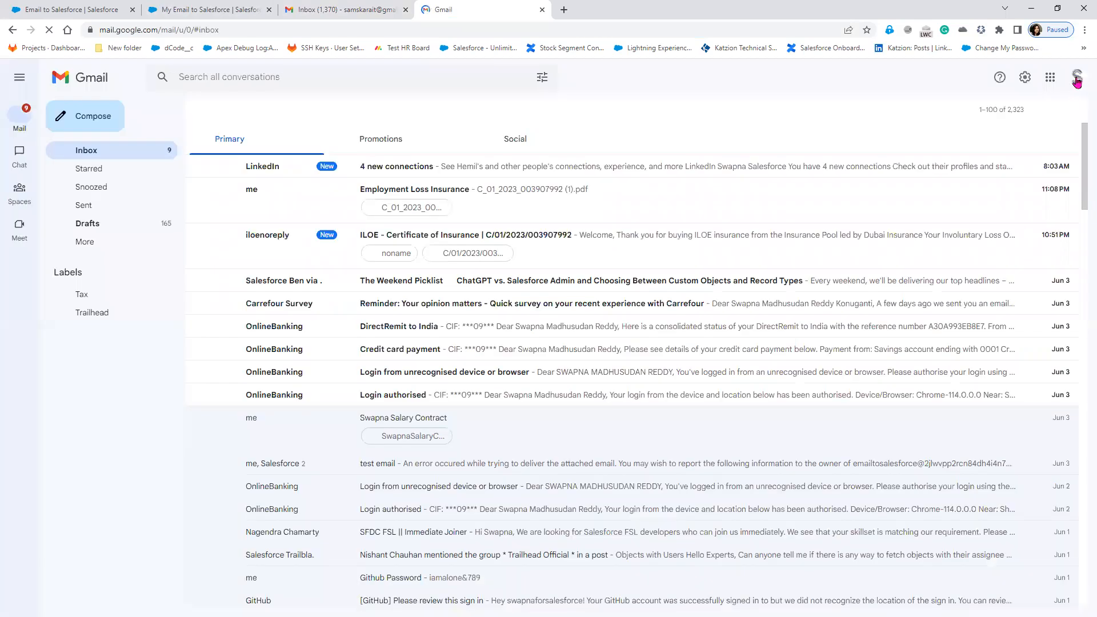
left_click(1076, 81)
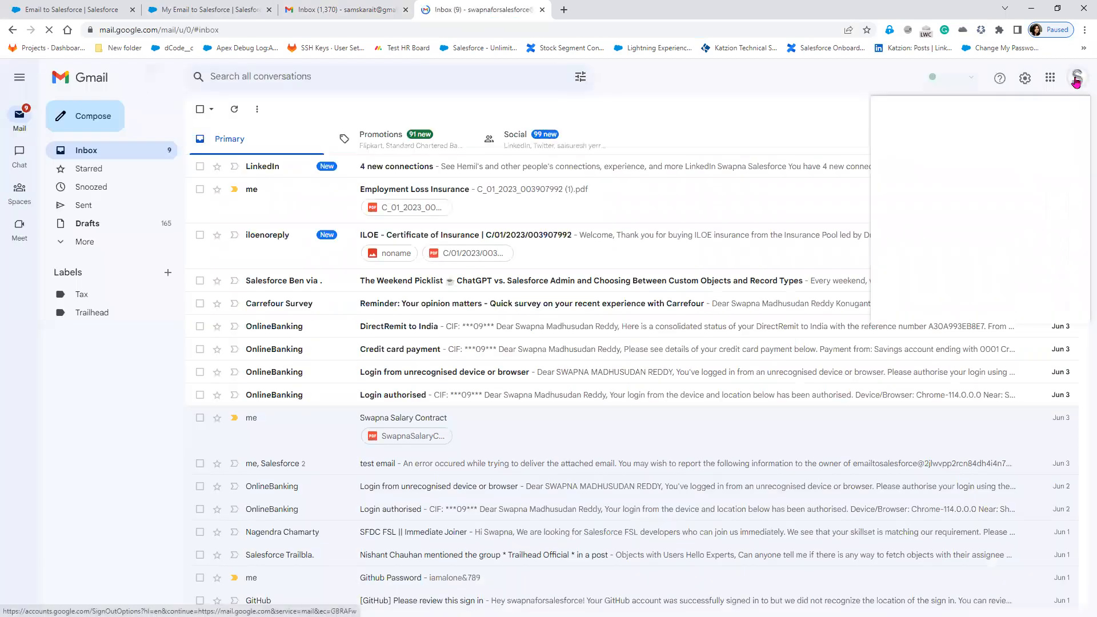
left_click(955, 237)
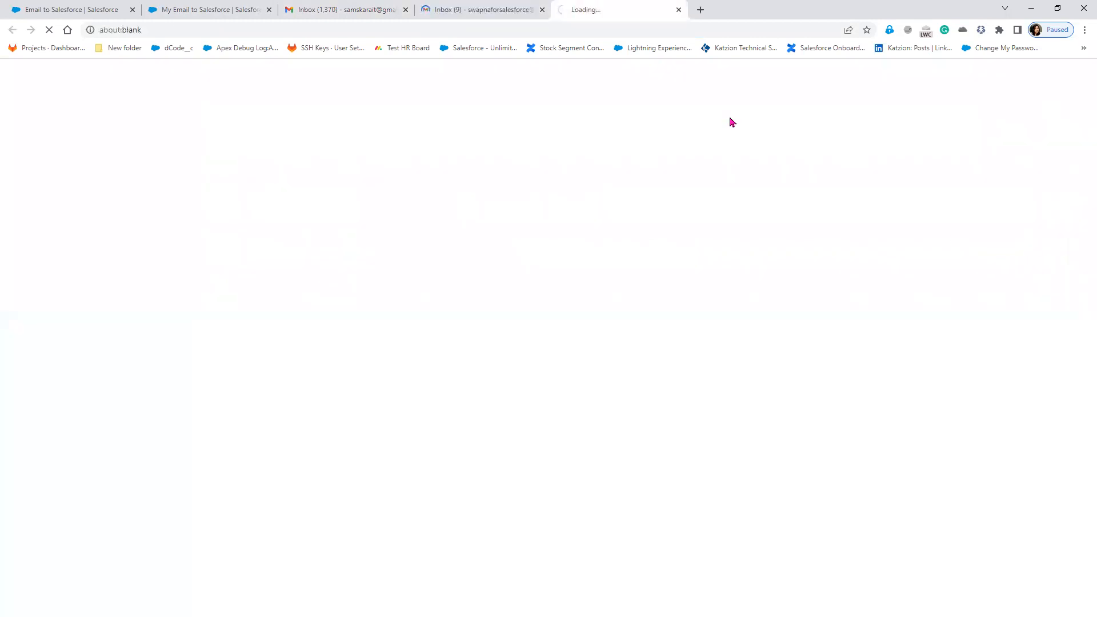
left_click_drag(490, 9, 717, 19)
left_click(485, 11)
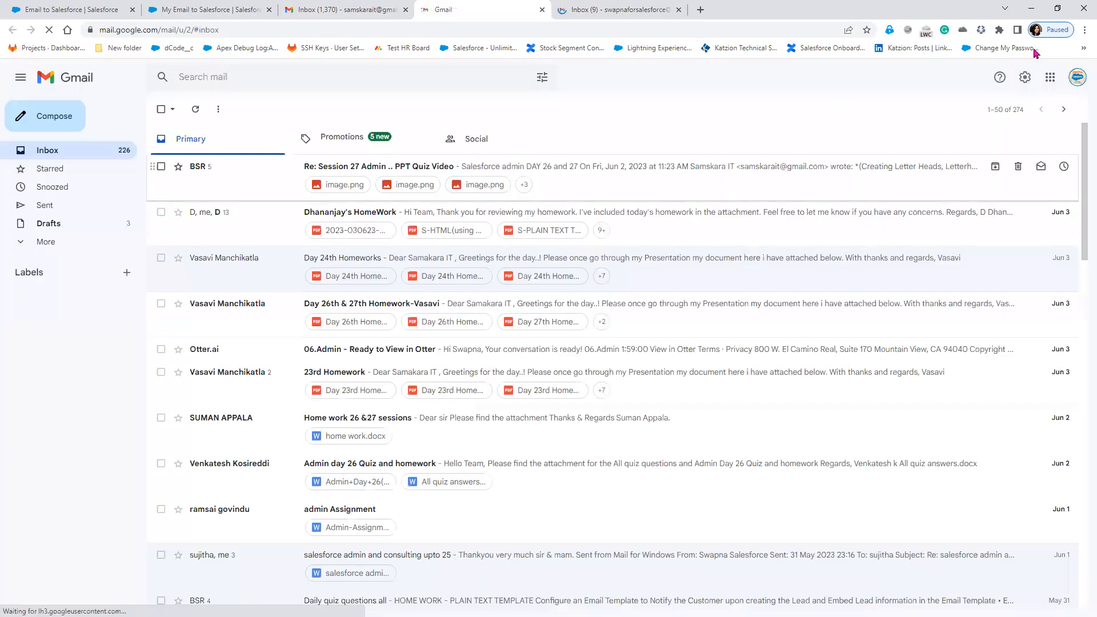
Check the second account's e-mail address in the avatar menu, then return to Salesforce.
left_click(1074, 80)
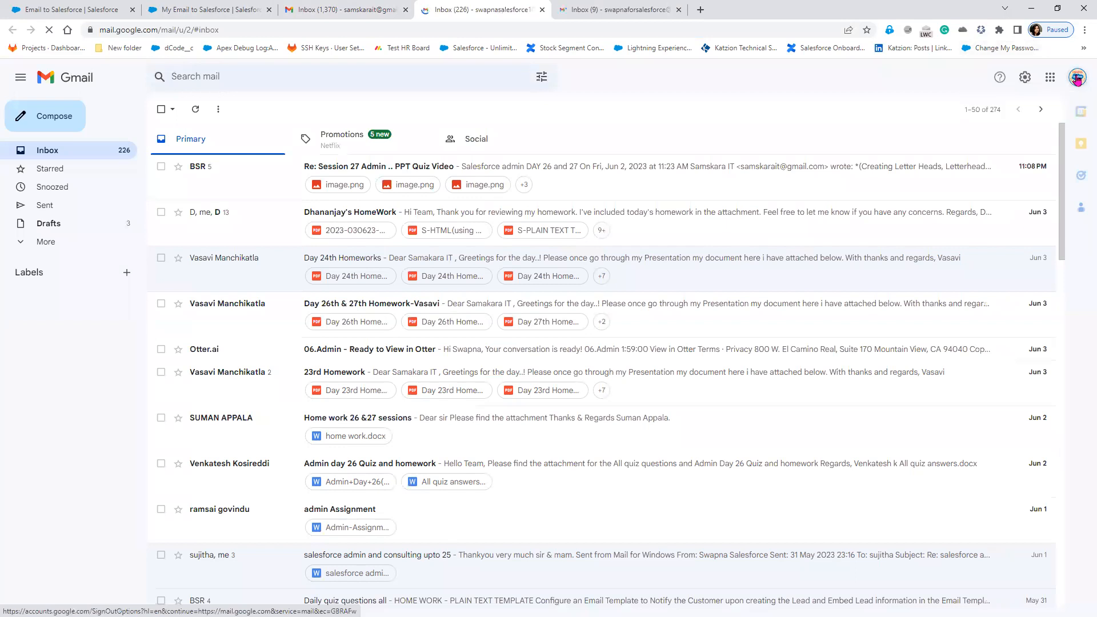
left_click_drag(1046, 135, 934, 141)
key("ctrl+c")
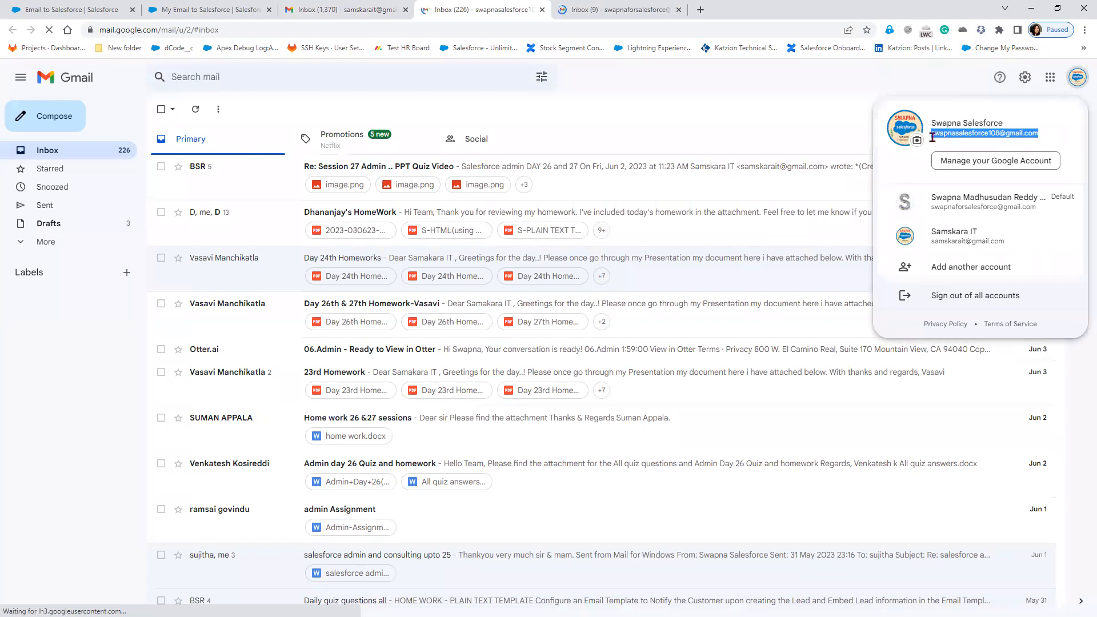
left_click(220, 14)
Paste the second account's e-mail address into My Acceptable Email Addresses.
key("BackSpace")
key("BackSpace")
key("ctrl+v")
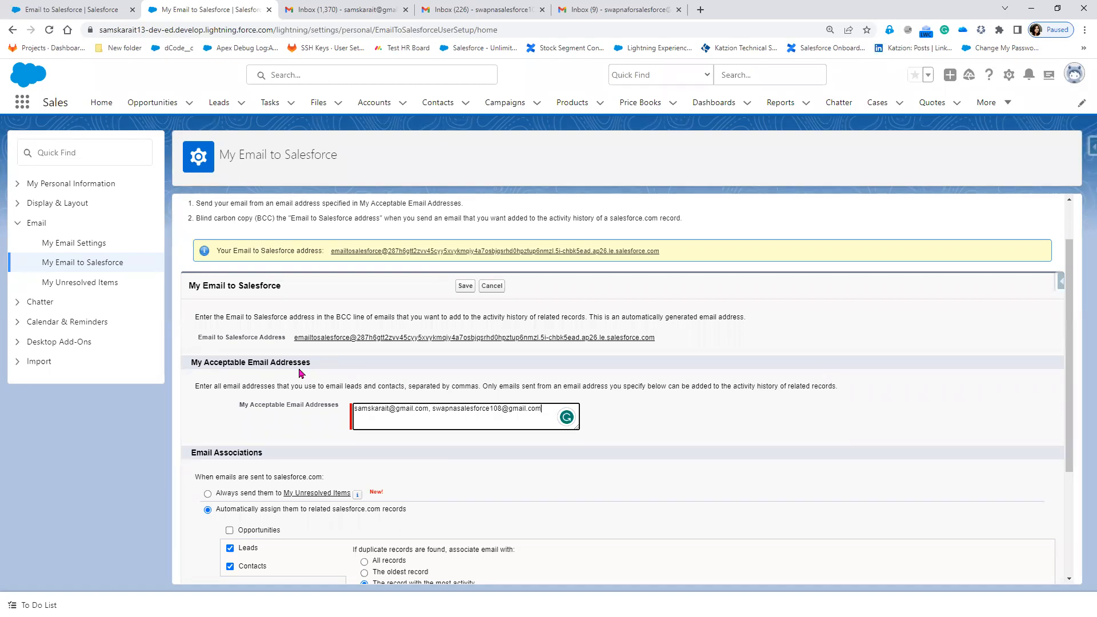
left_click(711, 462)
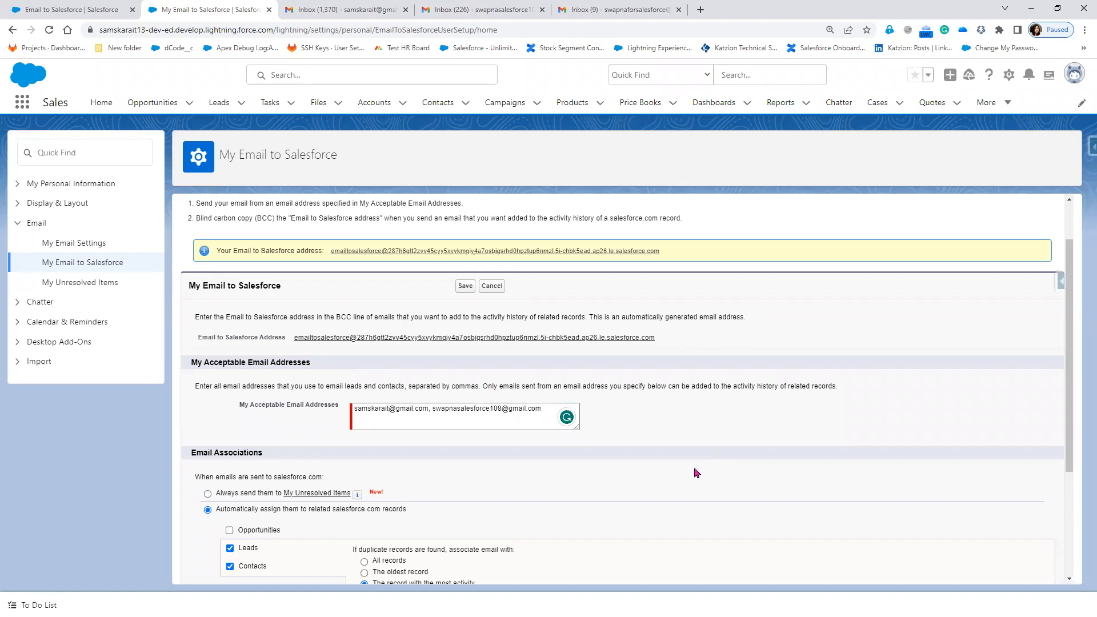
Uncheck Leads so sent emails are no longer associated with leads.
scroll(696, 474, "down", 3)
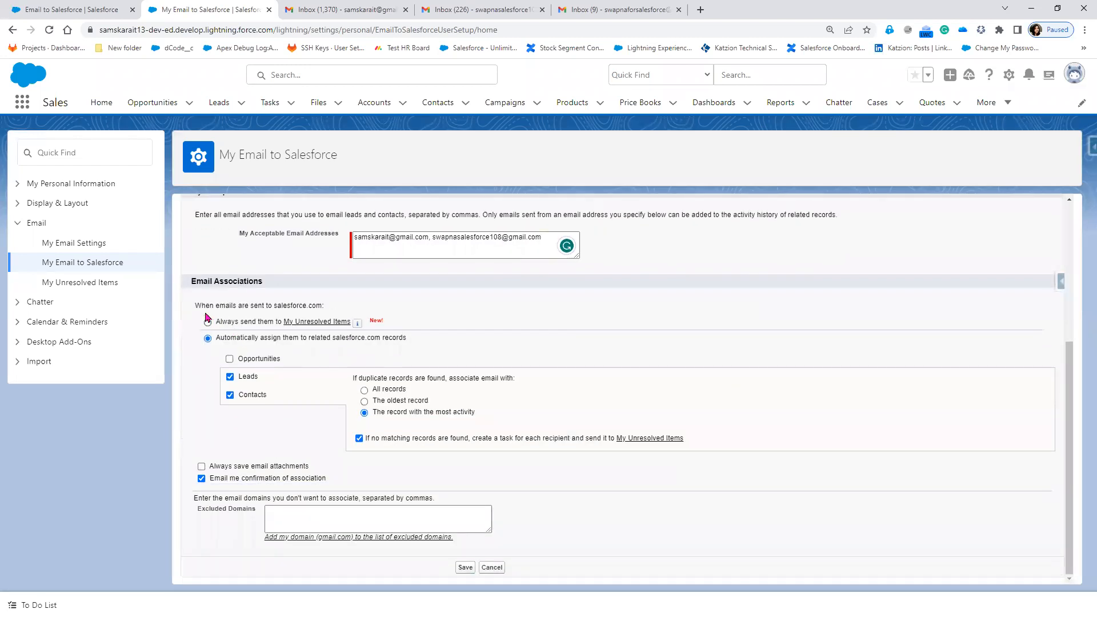
left_click_drag(194, 304, 339, 315)
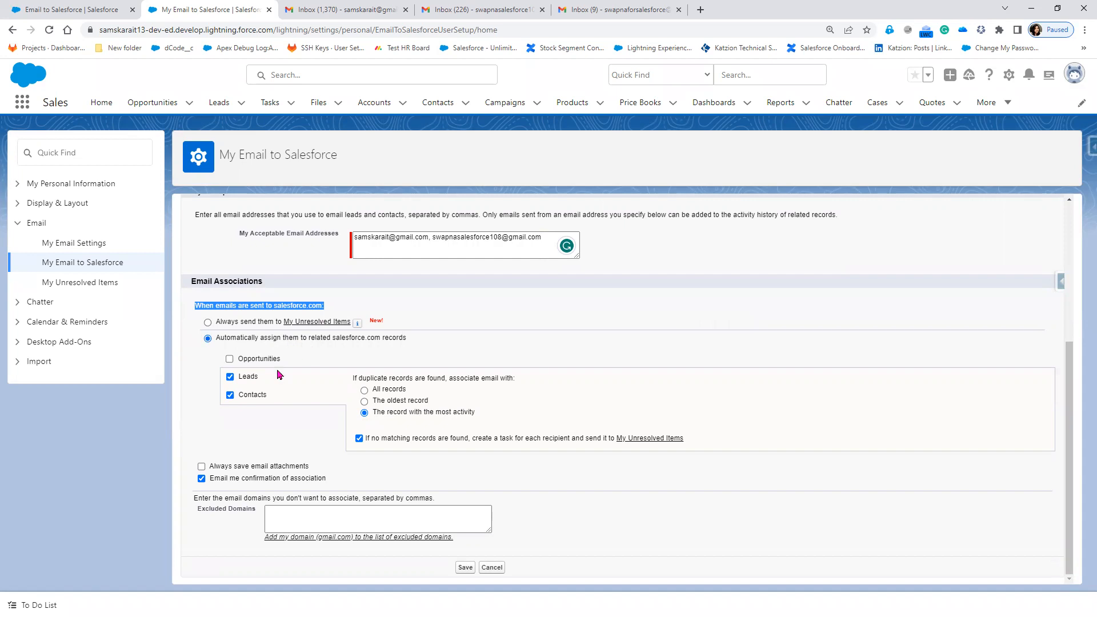
left_click(230, 376)
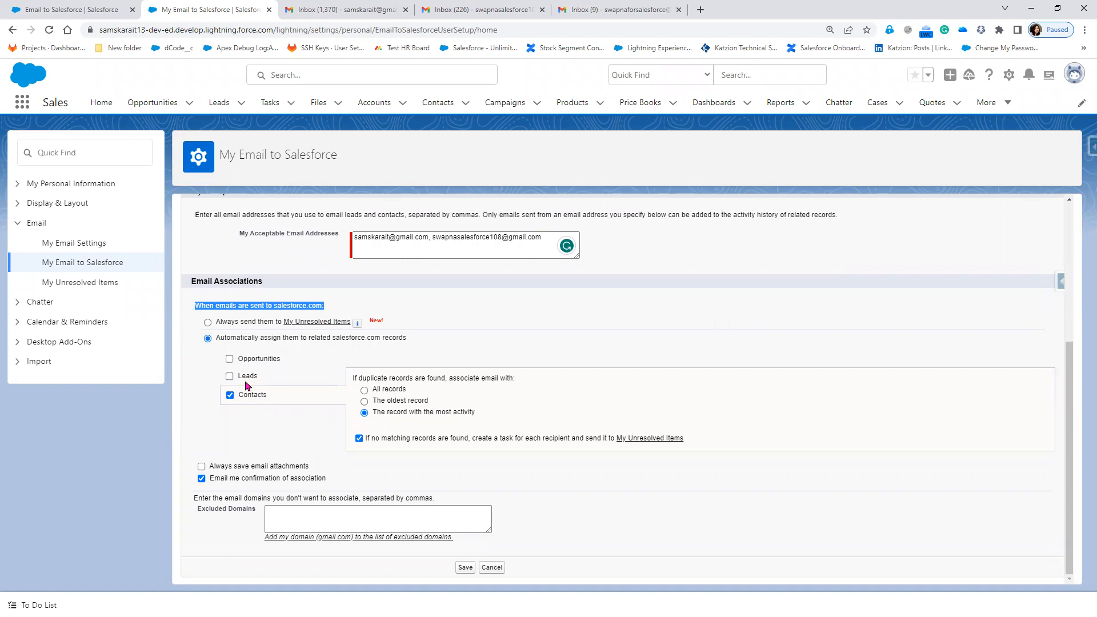
left_click(246, 378)
left_click(230, 377)
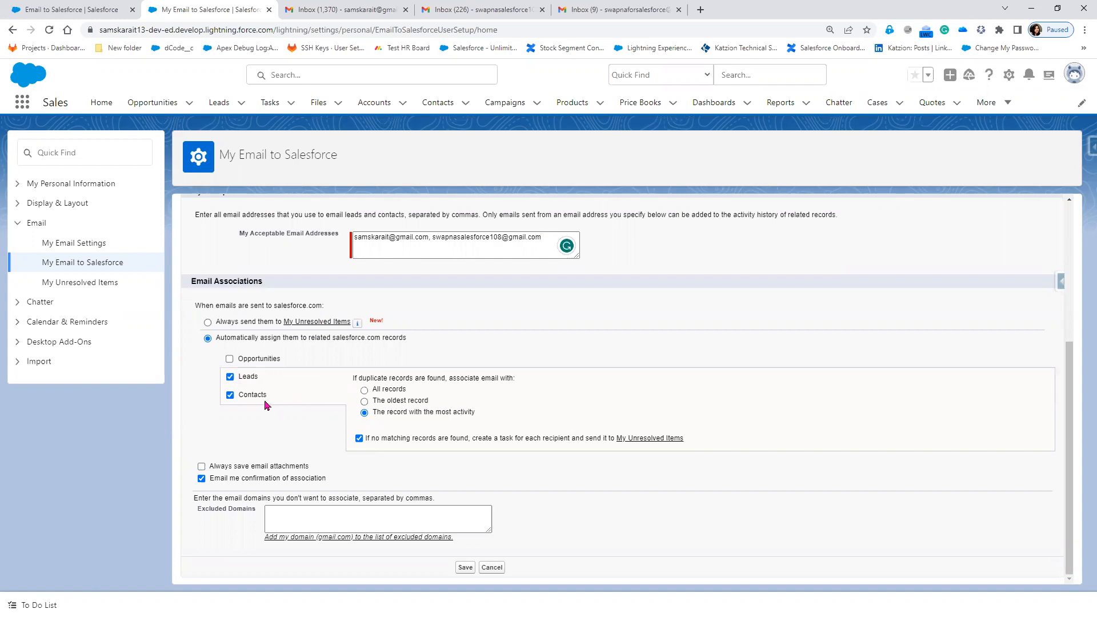
left_click(229, 376)
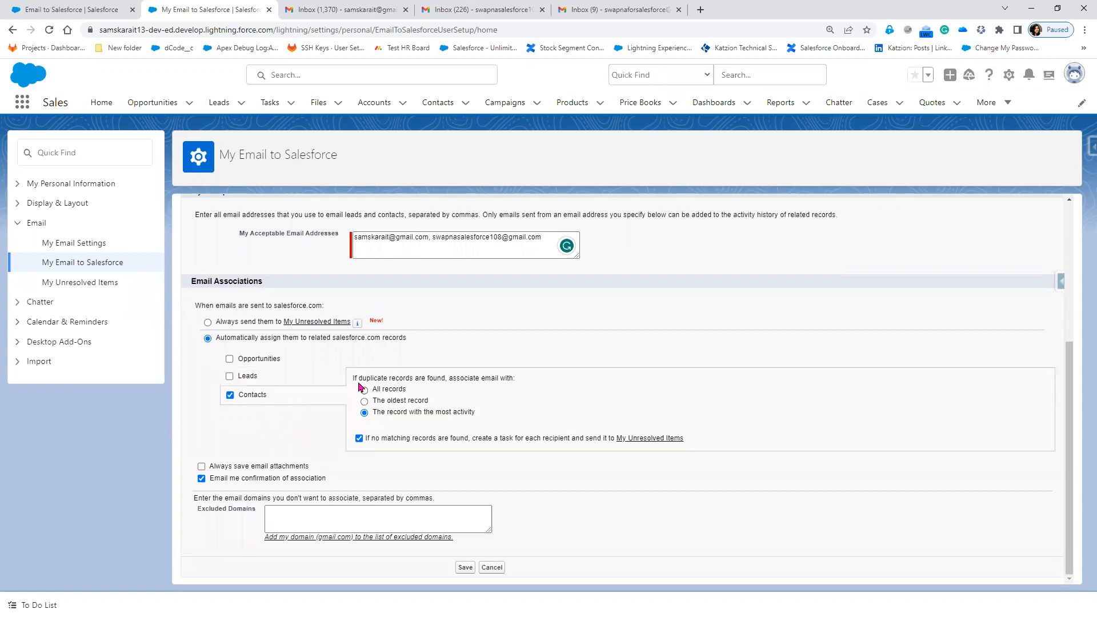
Associate emails with All records when duplicate matches are found.
left_click_drag(350, 379, 446, 379)
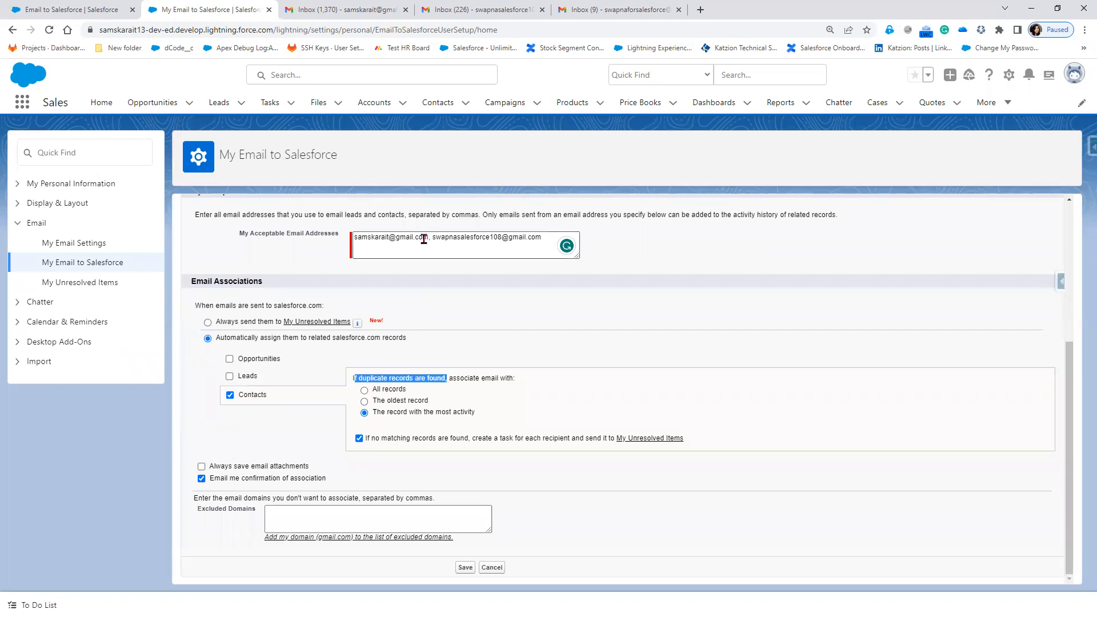
left_click_drag(429, 237, 356, 237)
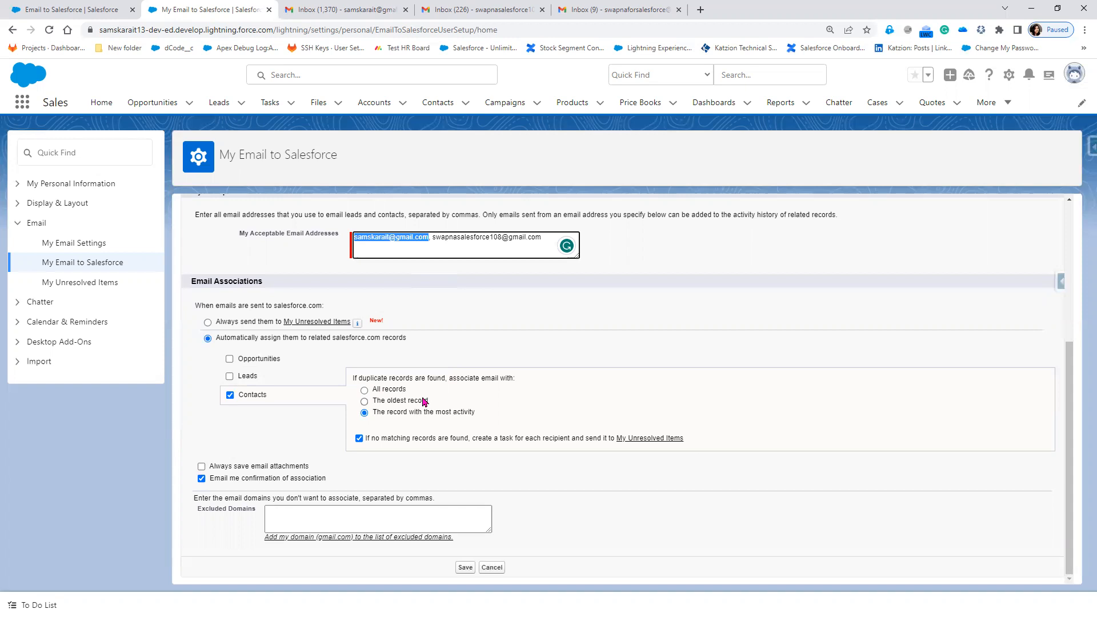
left_click(522, 381)
left_click_drag(519, 381, 476, 420)
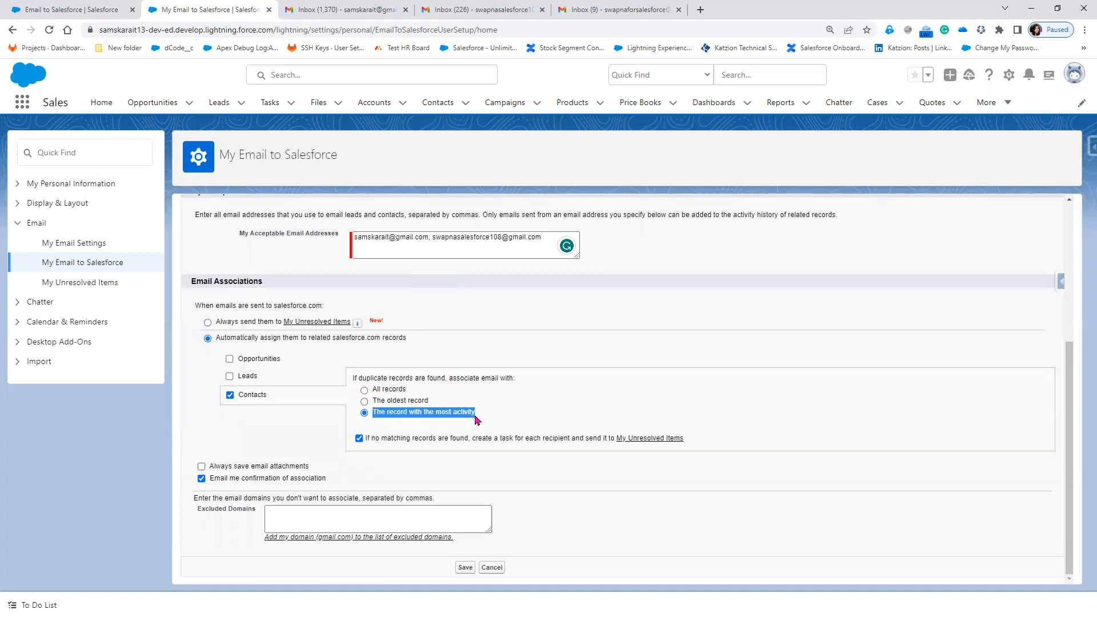
left_click(387, 392)
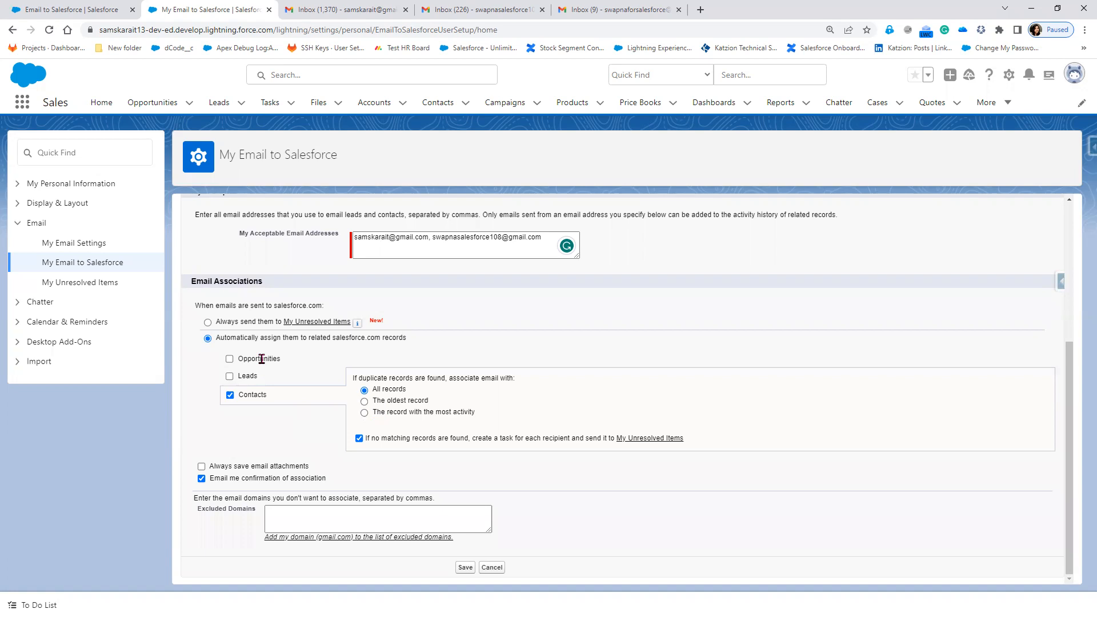
left_click(229, 360)
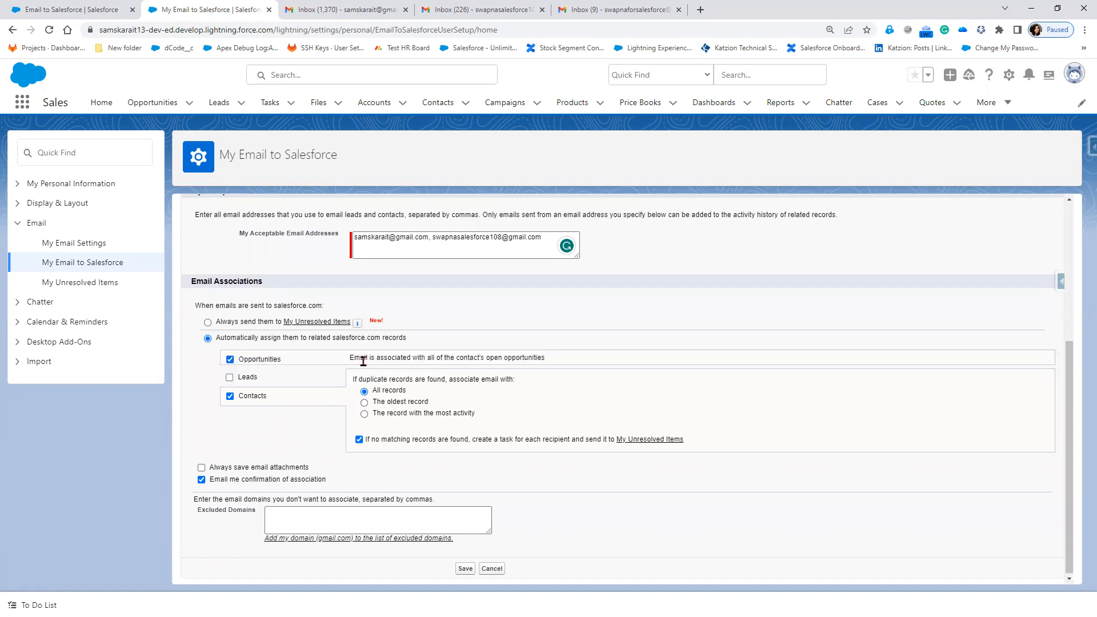
left_click(230, 397)
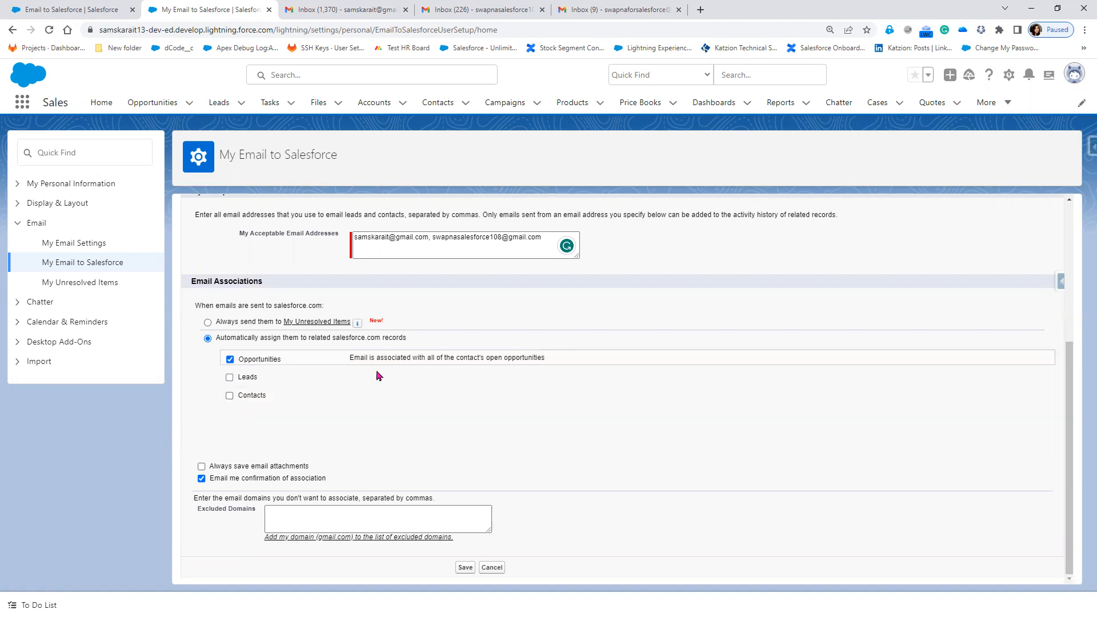
left_click_drag(349, 363, 553, 370)
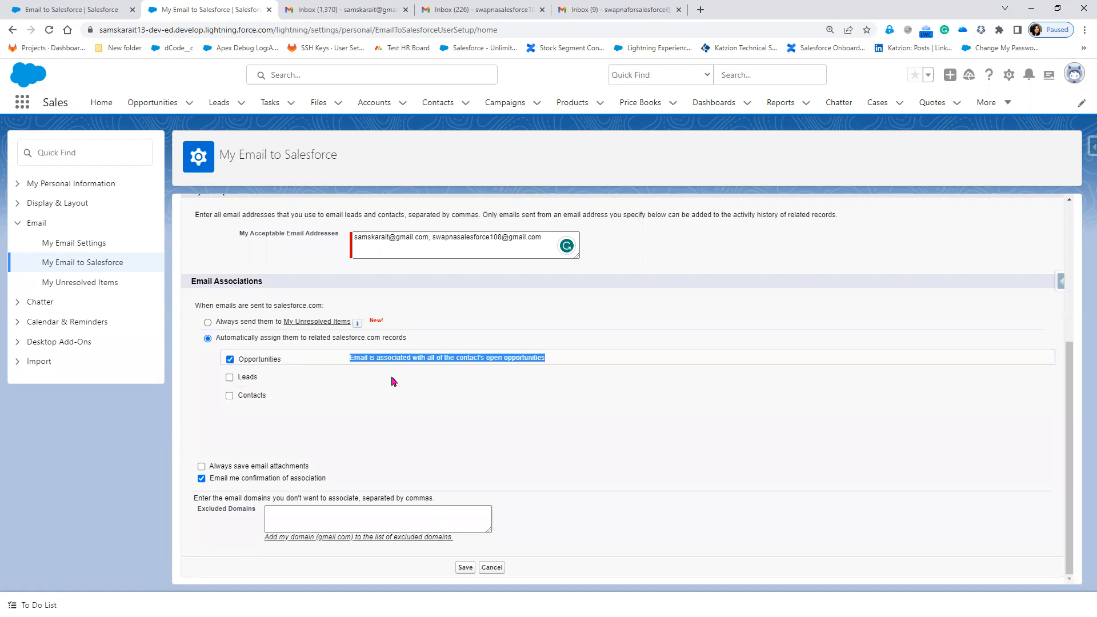
left_click(229, 396)
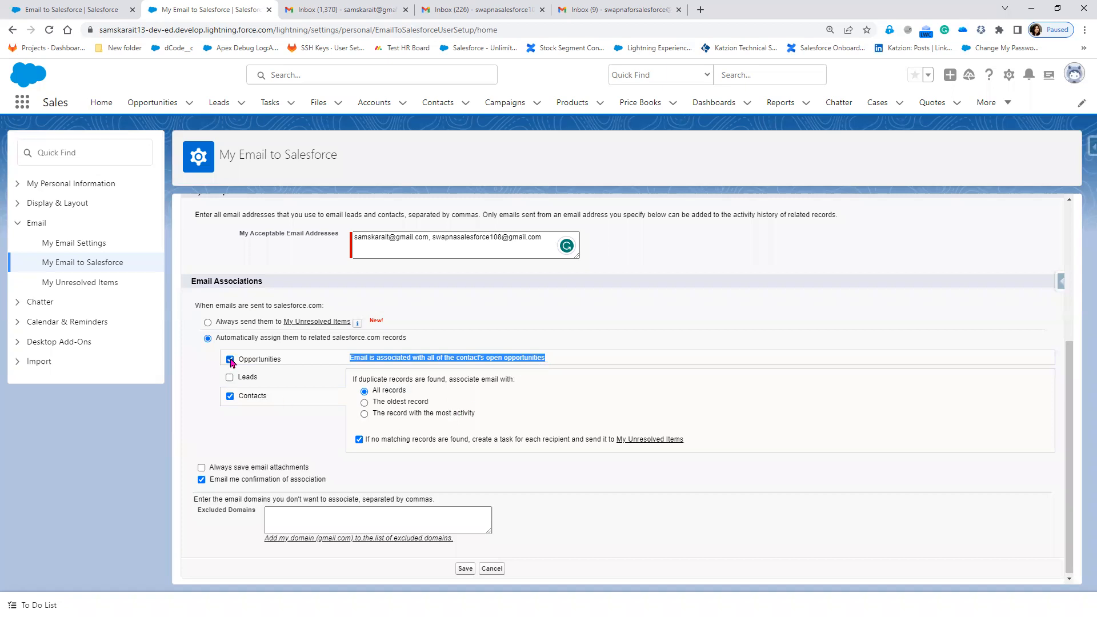
left_click(230, 360)
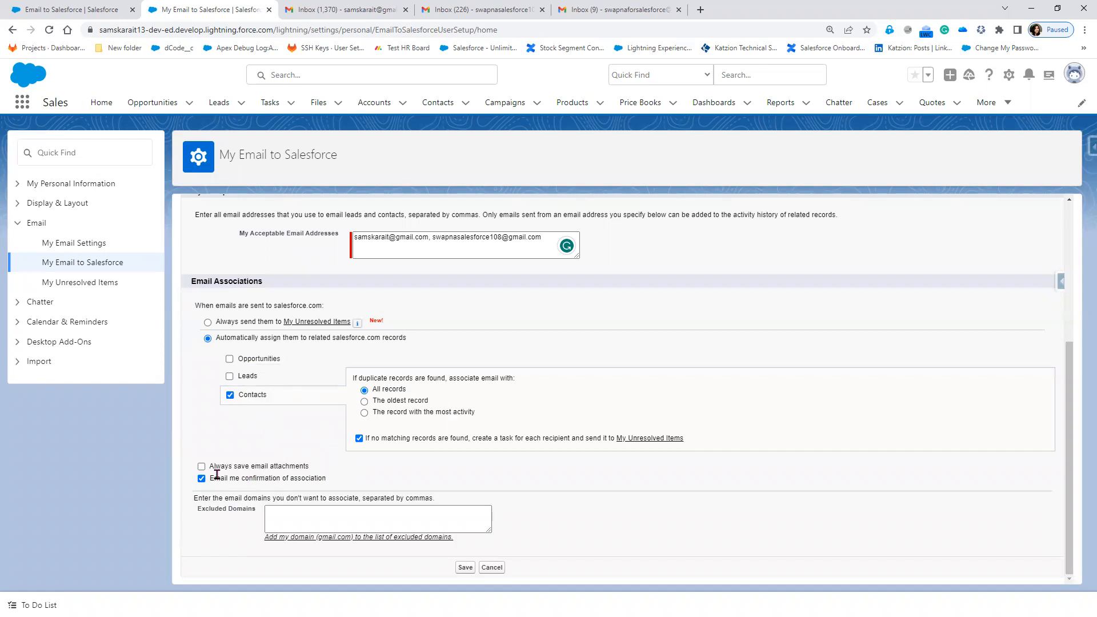
left_click_drag(208, 467, 319, 470)
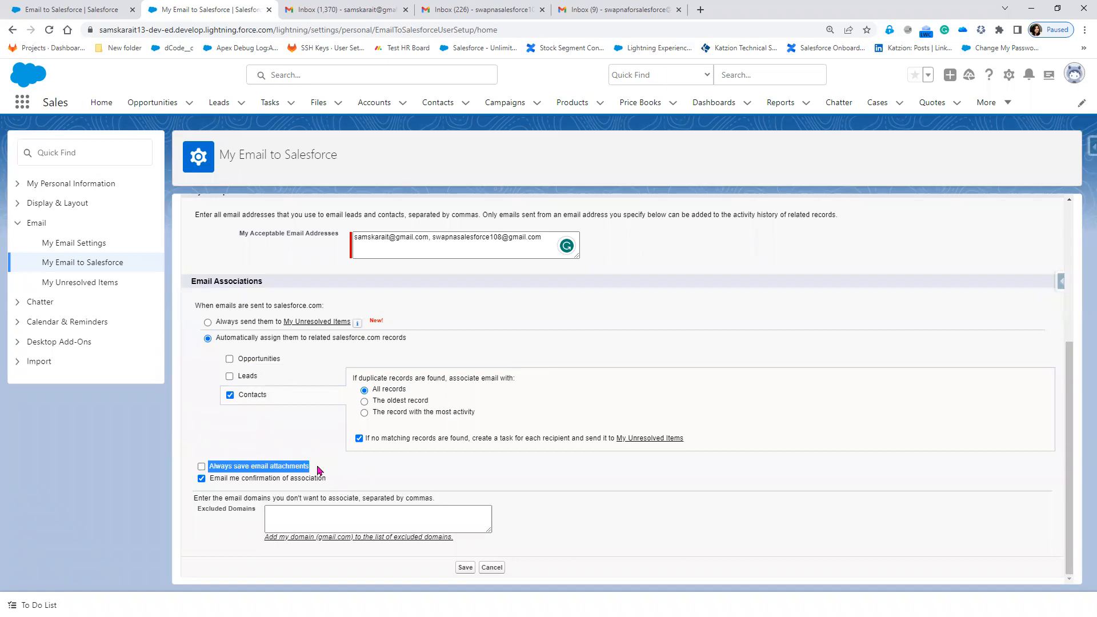
left_click(201, 467)
left_click(203, 468)
left_click_drag(210, 479, 330, 485)
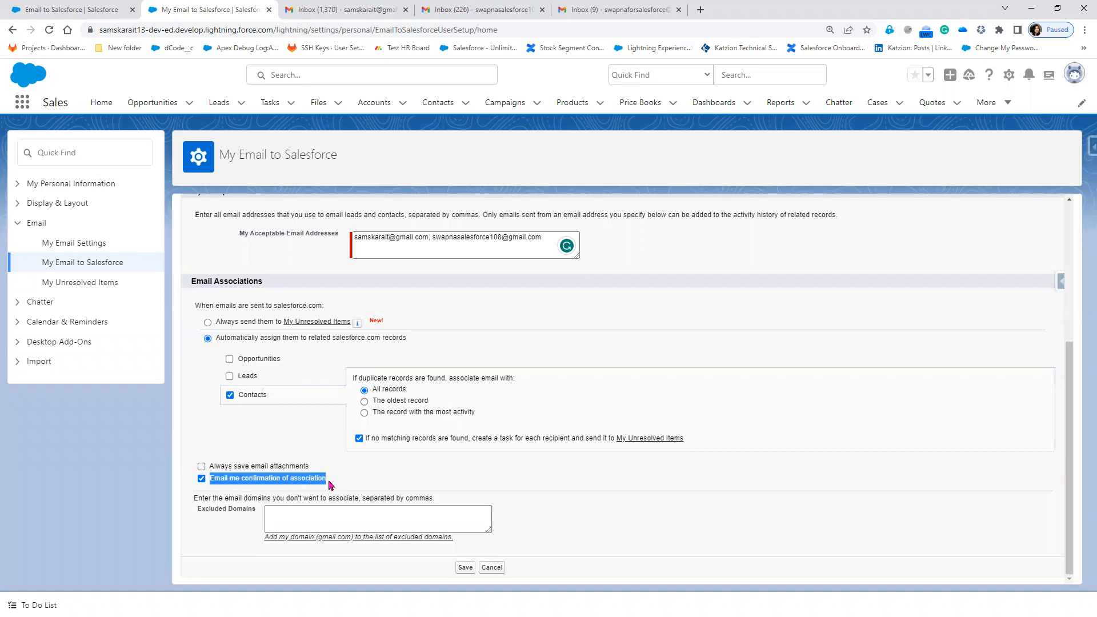
left_click(376, 489)
left_click_drag(207, 505, 453, 507)
left_click(564, 508)
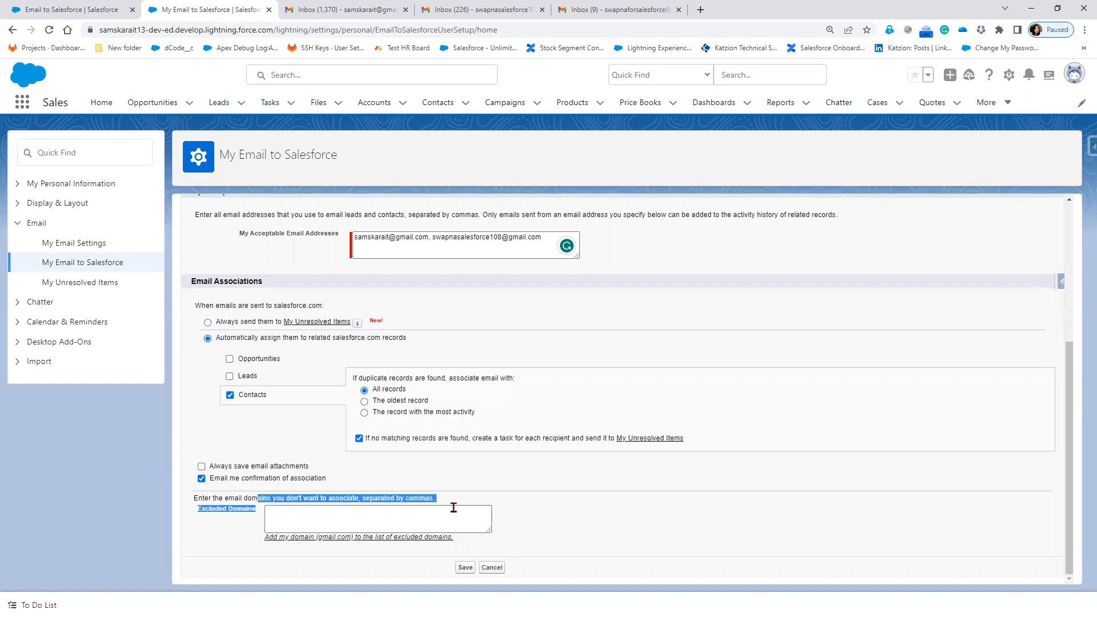
left_click(558, 518)
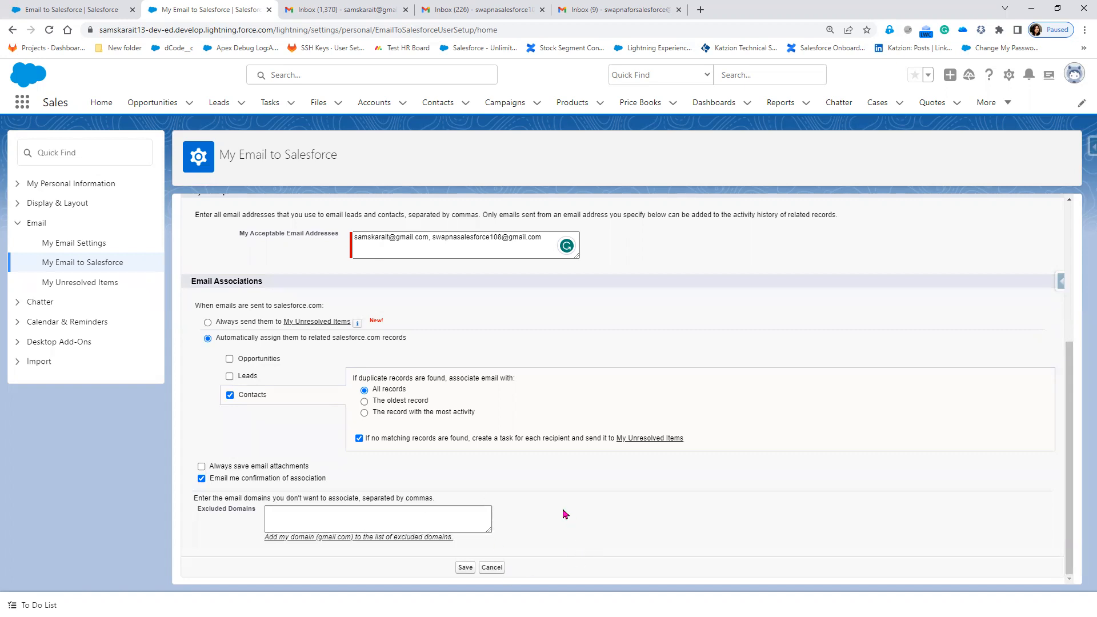
Save the My Email to Salesforce settings and copy the personal Email to Salesforce address.
scroll(564, 515, "up", 4)
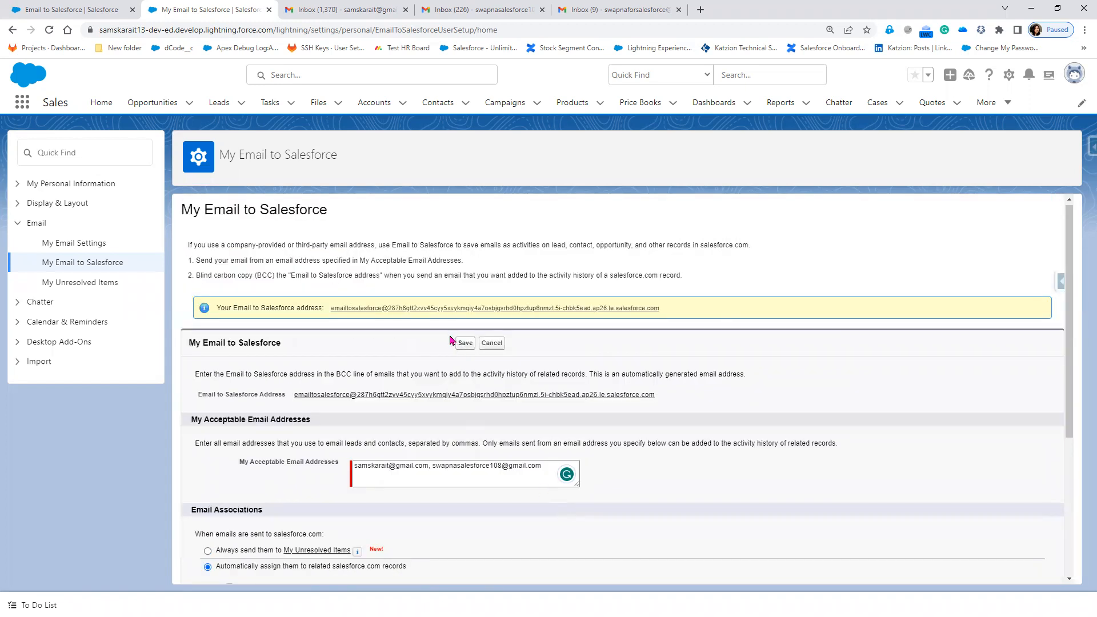
left_click(464, 345)
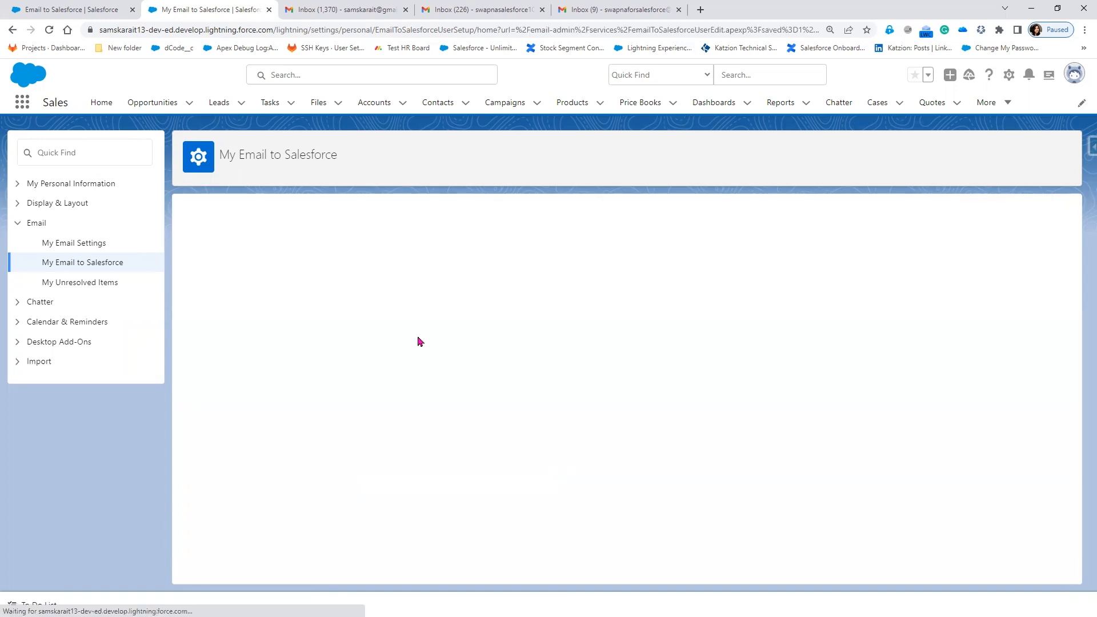
left_click_drag(671, 341, 326, 345)
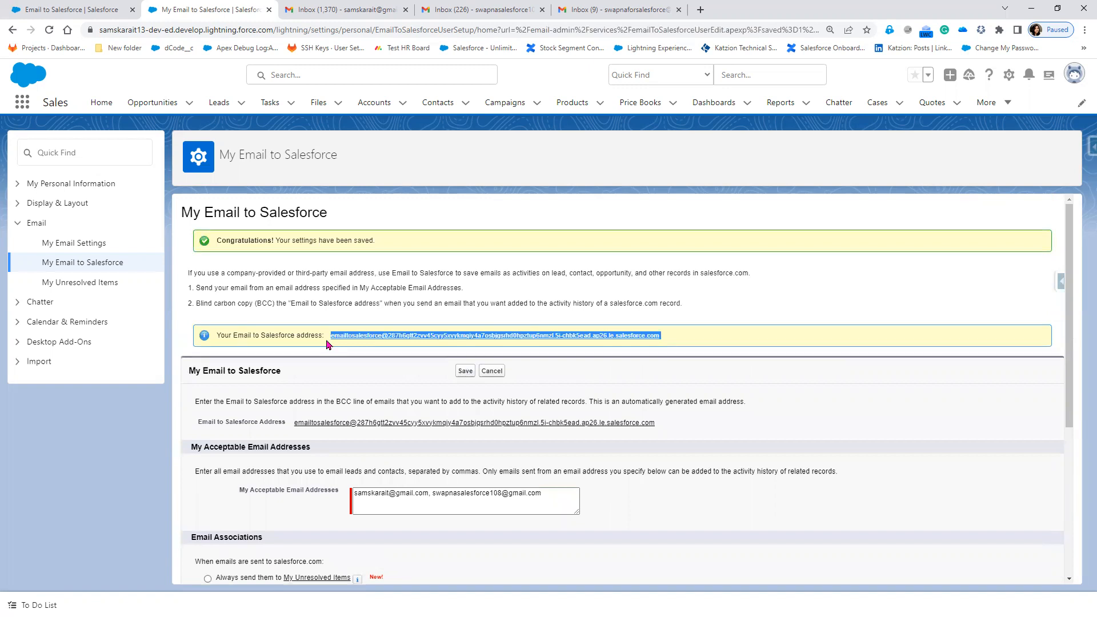
left_click_drag(680, 430, 291, 424)
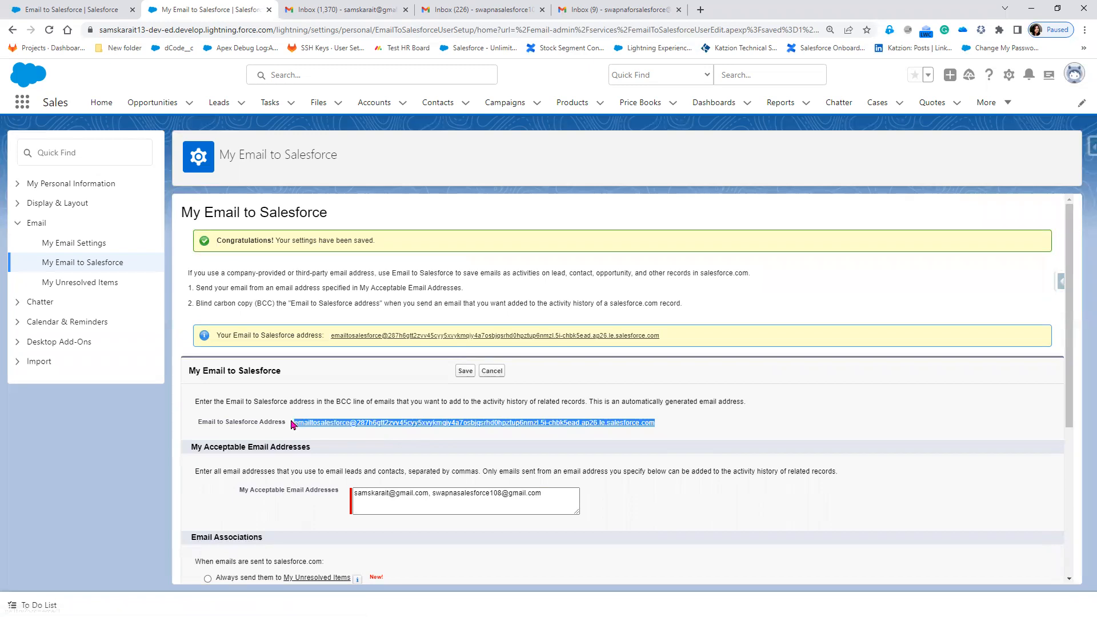
right_click(306, 424)
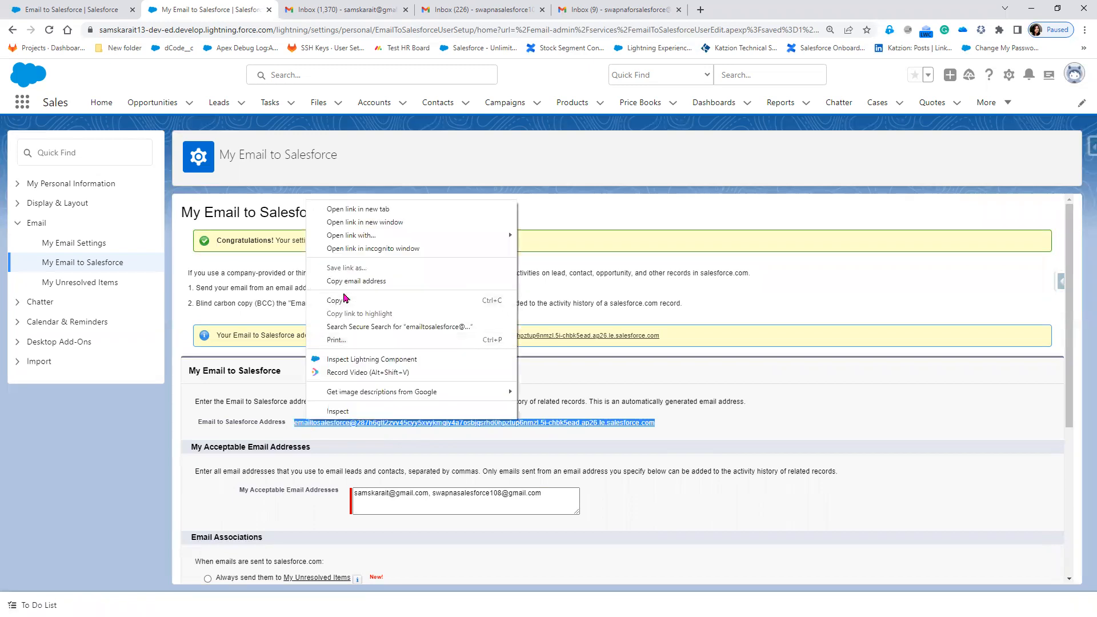
left_click(337, 300)
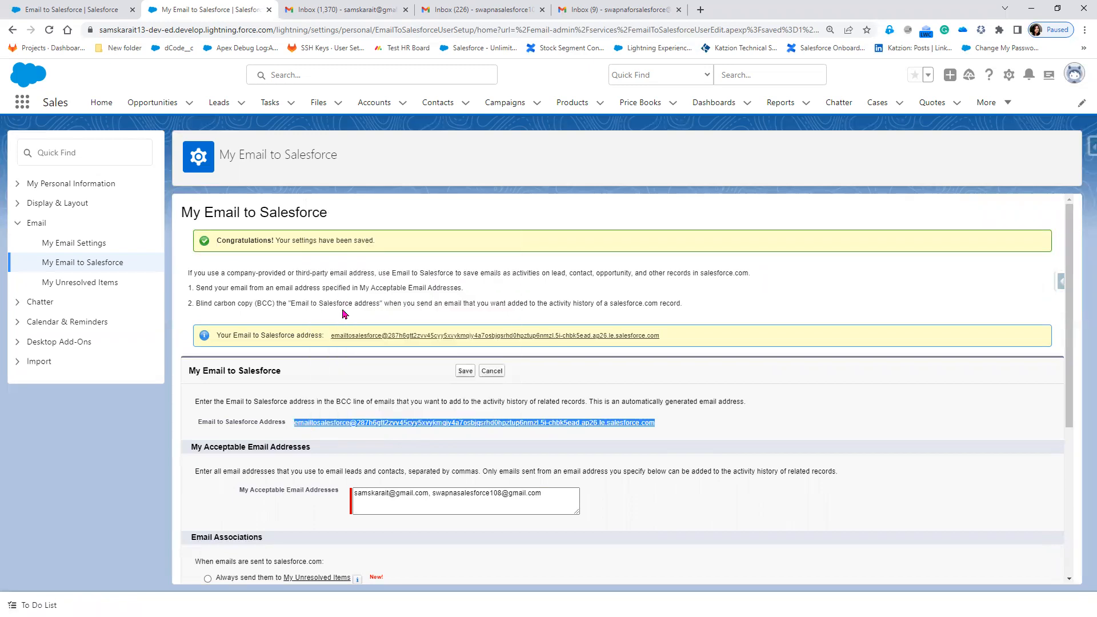
left_click(588, 12)
left_click(494, 8)
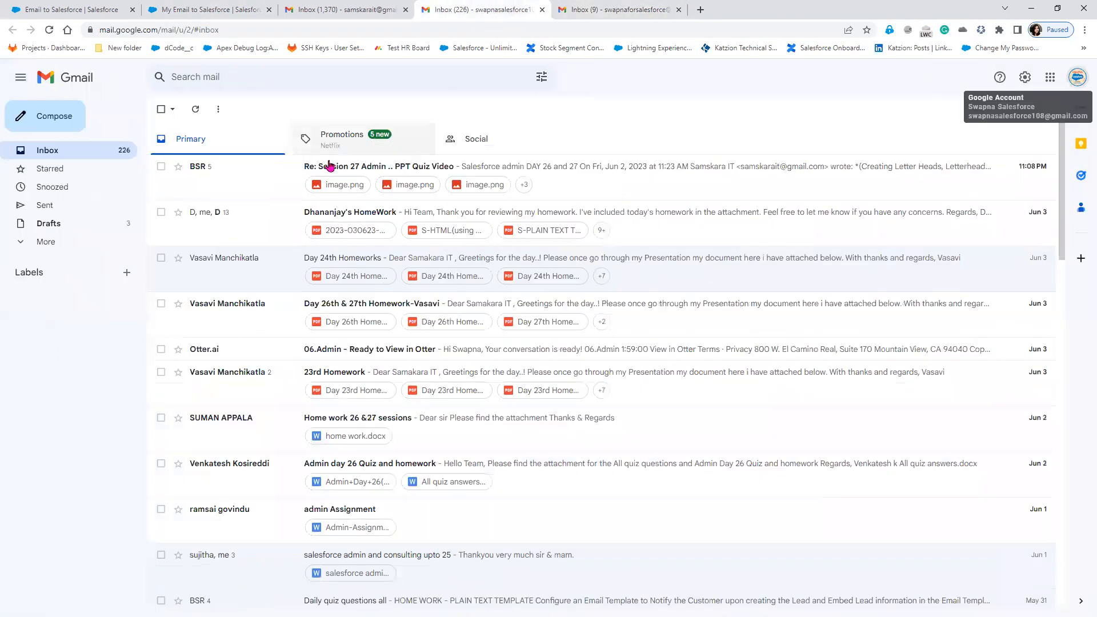
Compose a full-screen message addressed to the first suggested contact found by typing 'sa'.
left_click(25, 119)
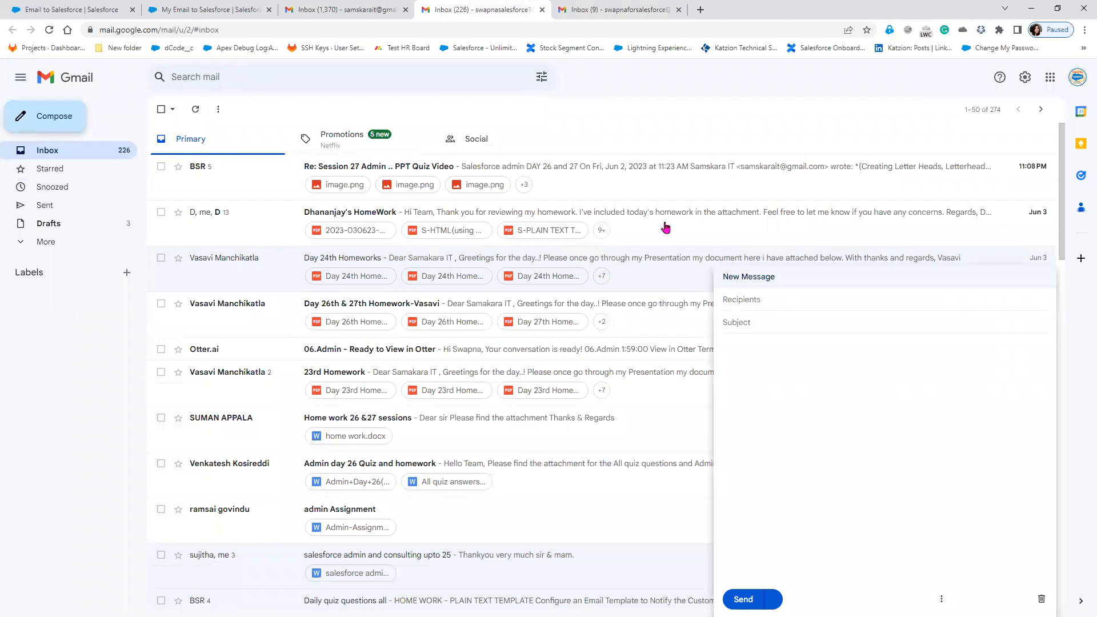
left_click(1034, 277)
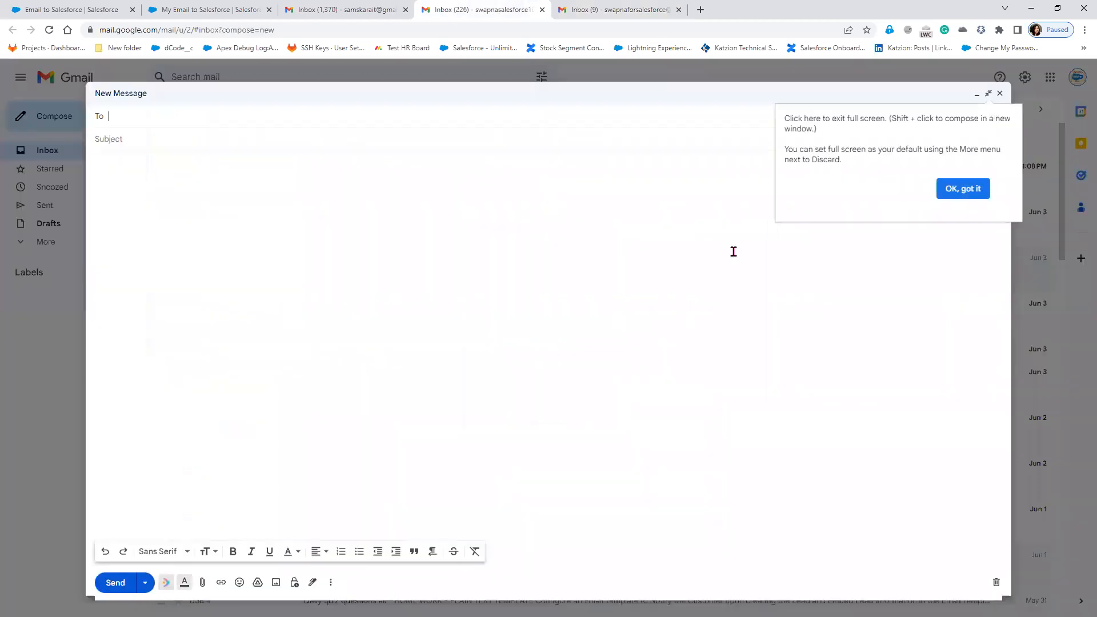
left_click(969, 197)
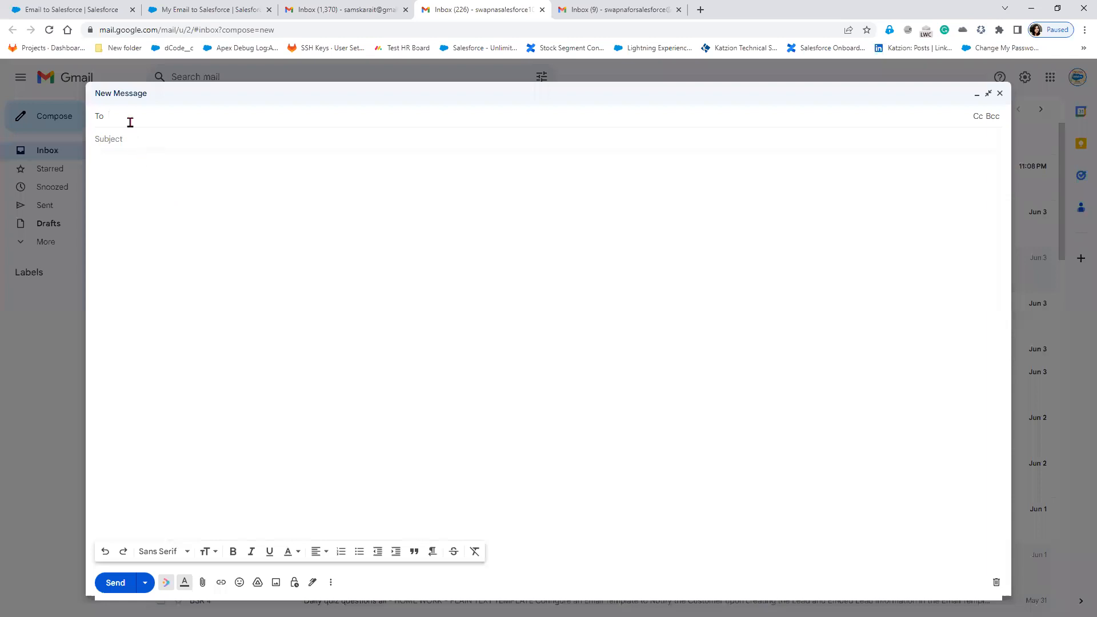
type("sa")
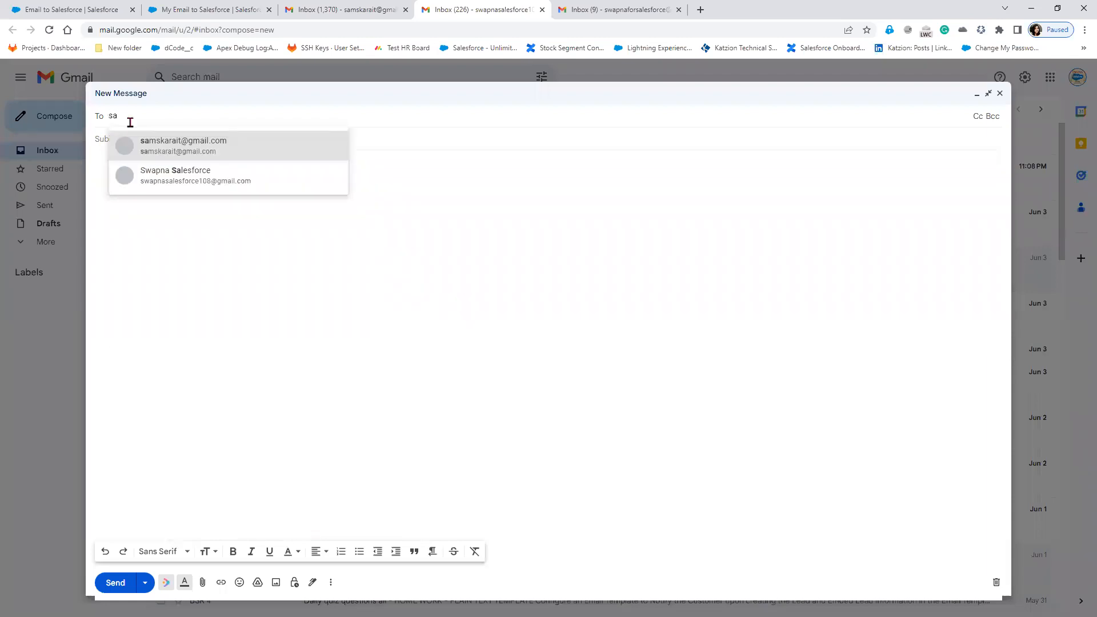
left_click(150, 142)
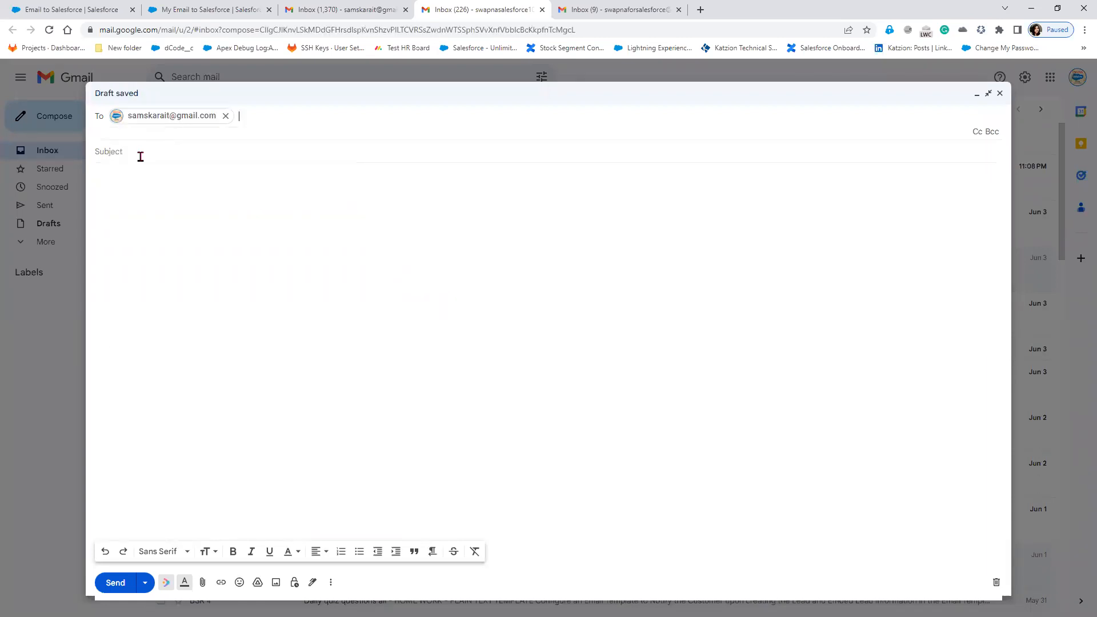
Enter subject 'This is Test Email' and a body asking whether salesforce logs emails in record Activity.
left_click(141, 156)
type("T")
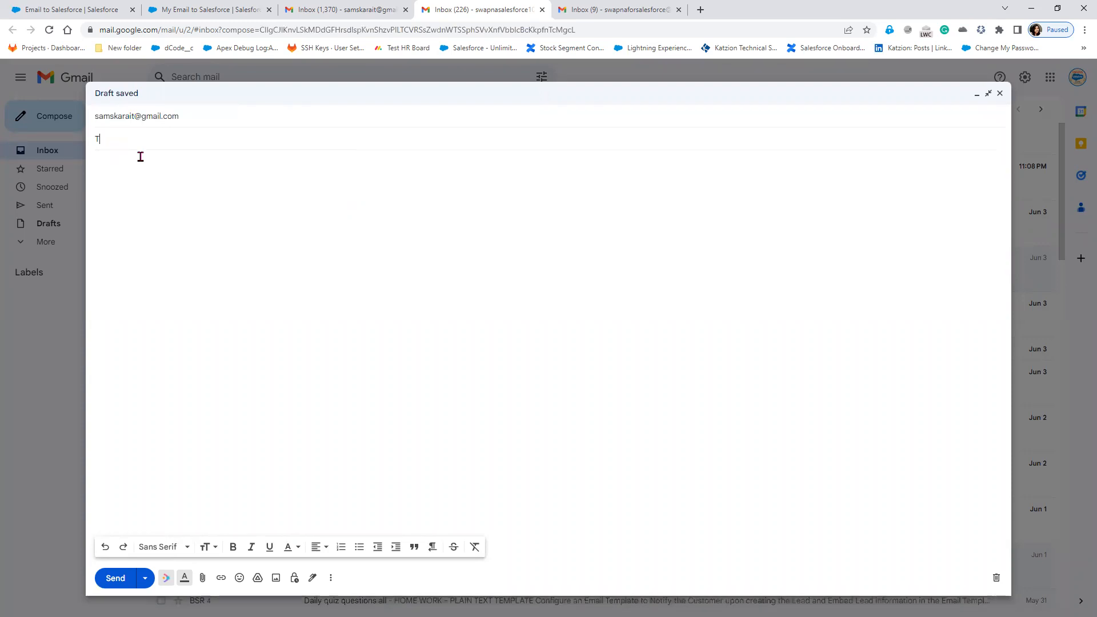
type("his is Test Emai")
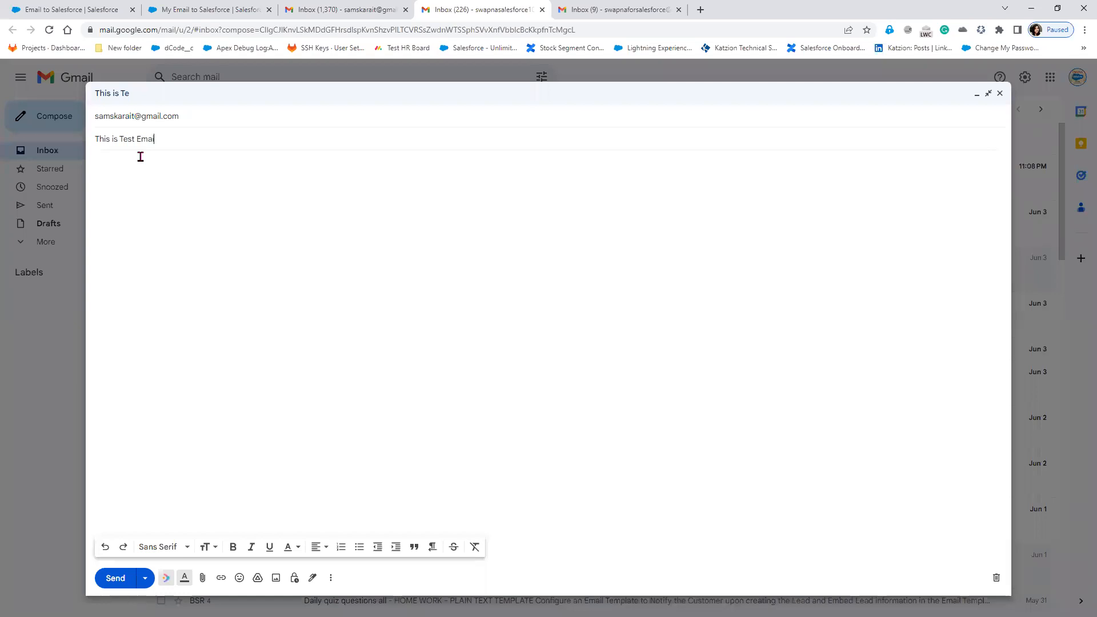
type("l")
left_click(140, 156)
type("Hi")
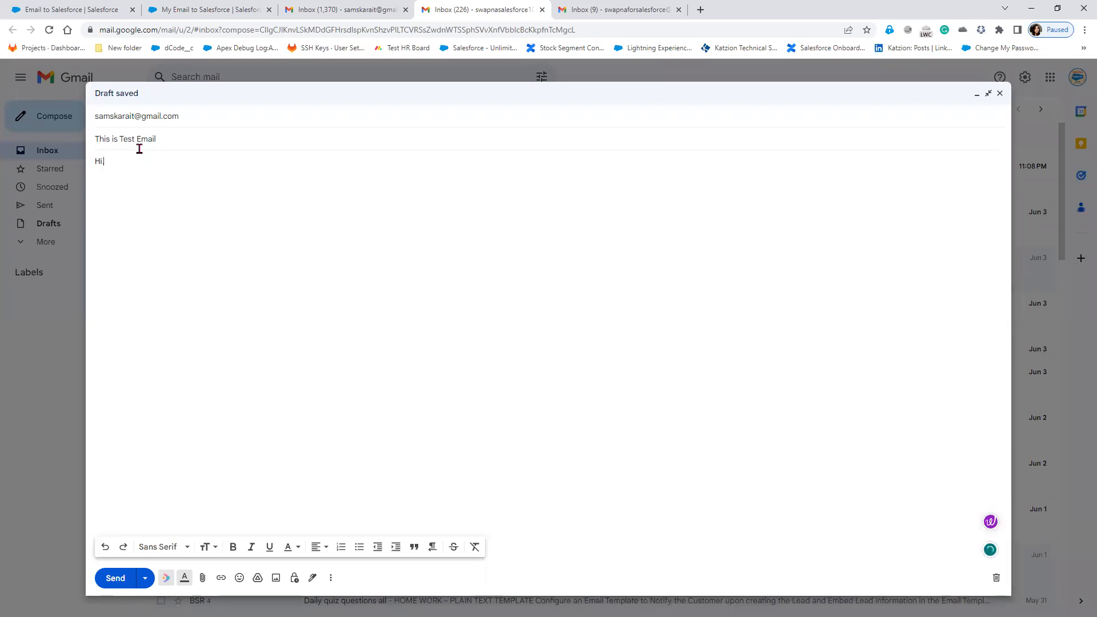
type(", S")
key("BackSpace")
type("Sending Test ema")
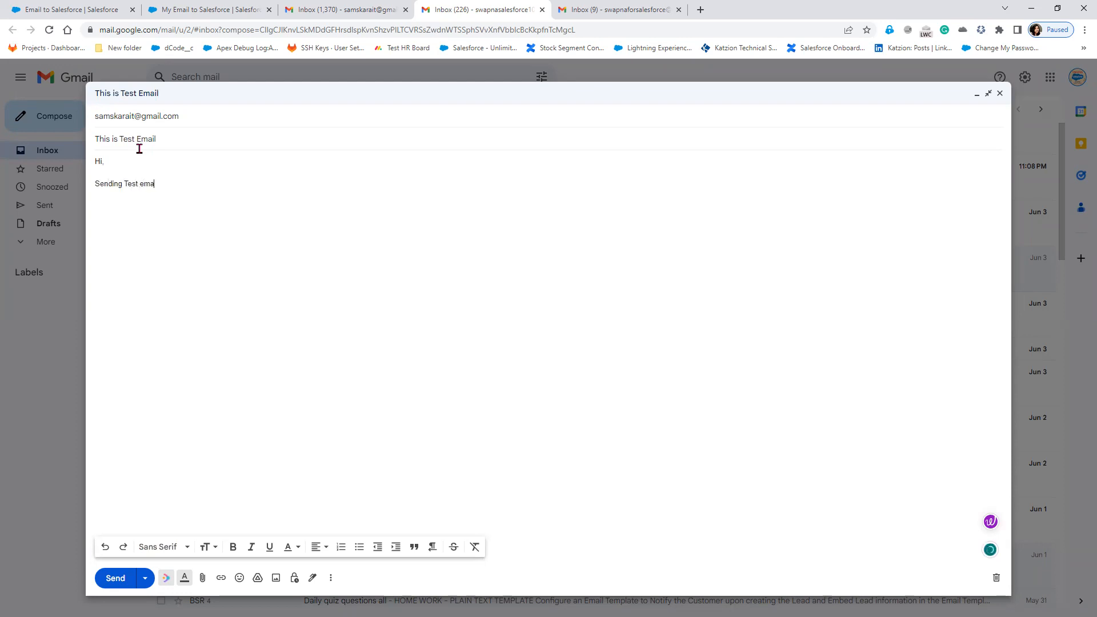
type("il to ")
type("check w")
type("het")
key("BackSpace")
type("ther salesforce able to log emails")
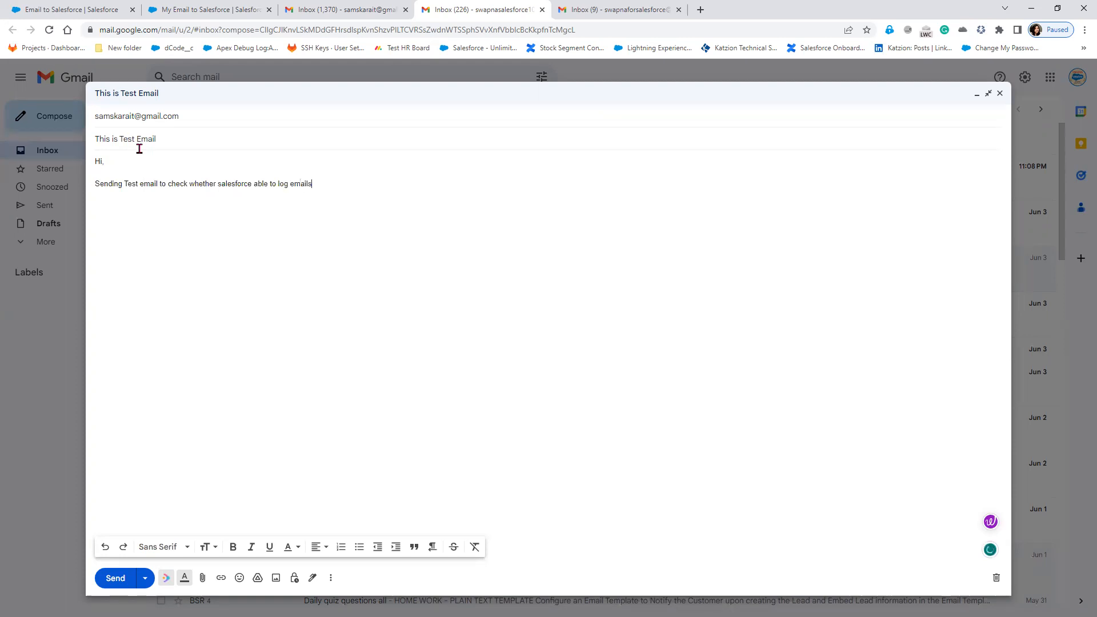
type(" in record Activity/")
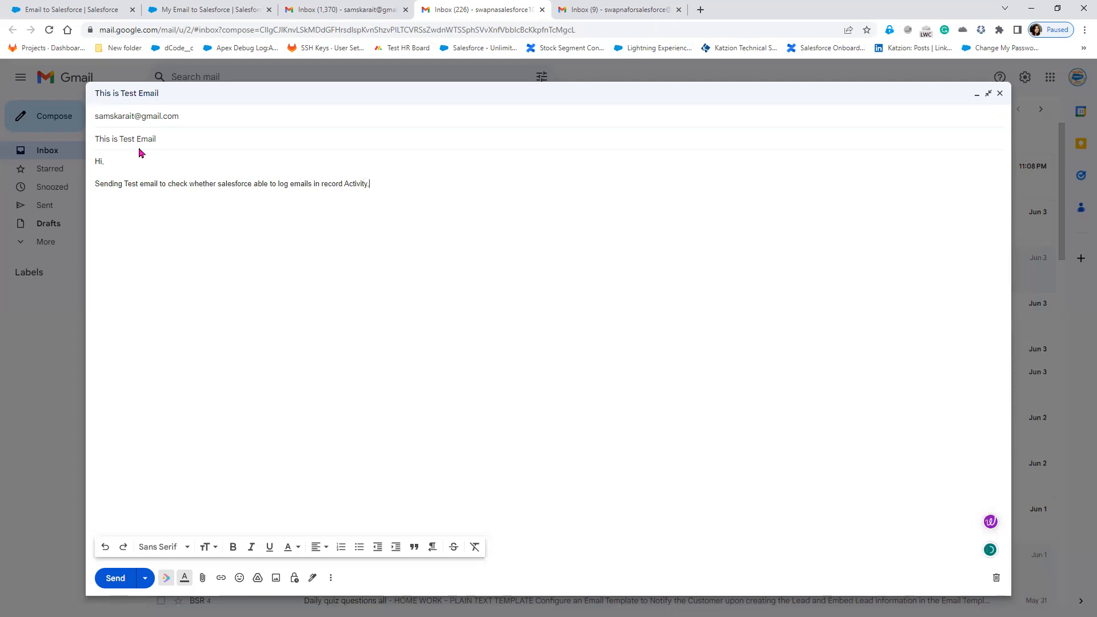
type(".")
Add the 'Thank you,' sign-off with the sender's name and accept Grammarly's 'salesforce is' fix.
key("Return")
key("Return")
type("Thank you, Swapna")
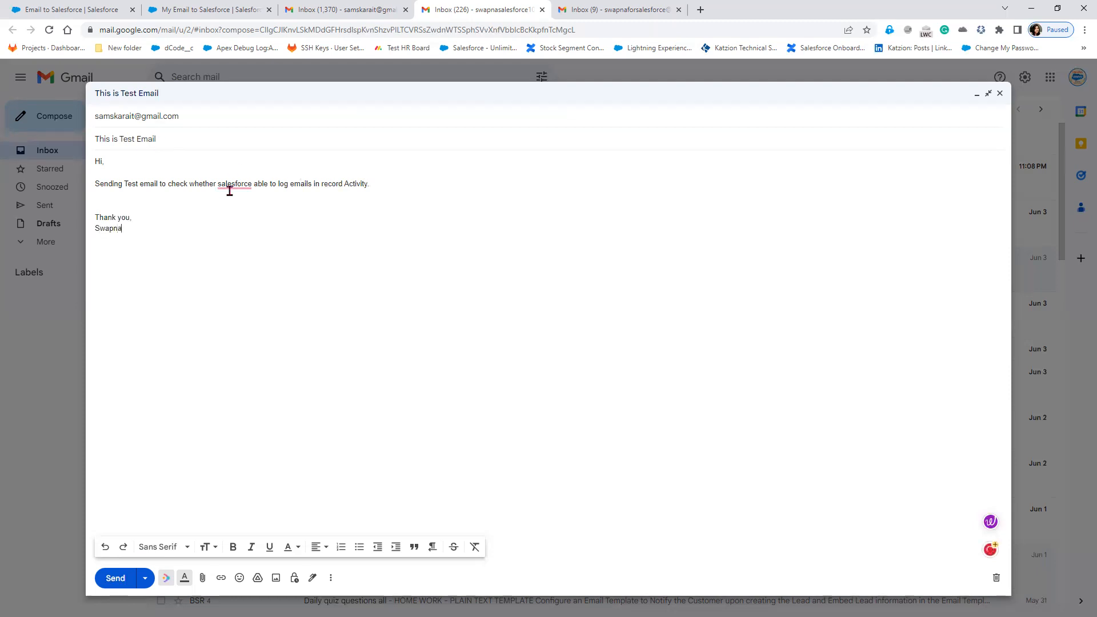
mouse_move(231, 186)
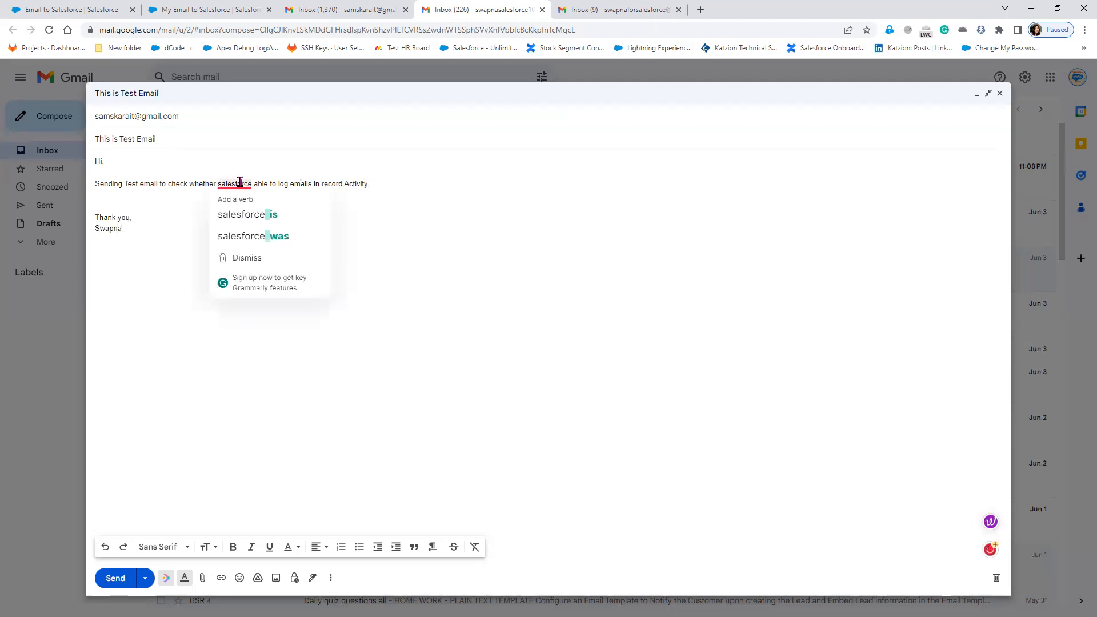
left_click(239, 214)
Paste the Email to Salesforce address into a new Bcc field on the draft.
left_click(219, 217)
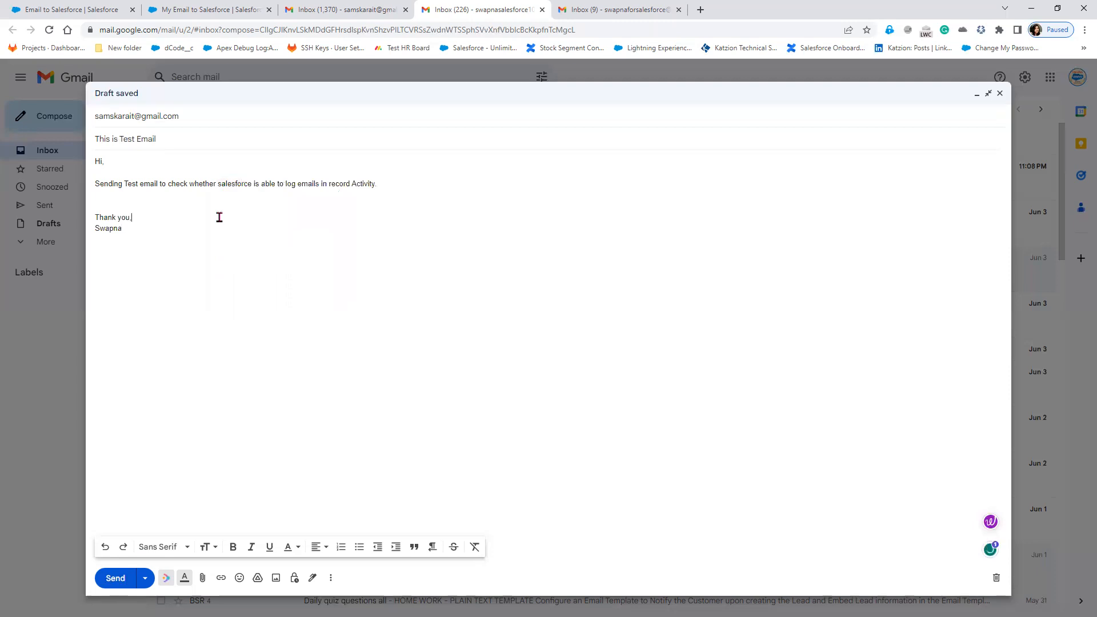
left_click(202, 118)
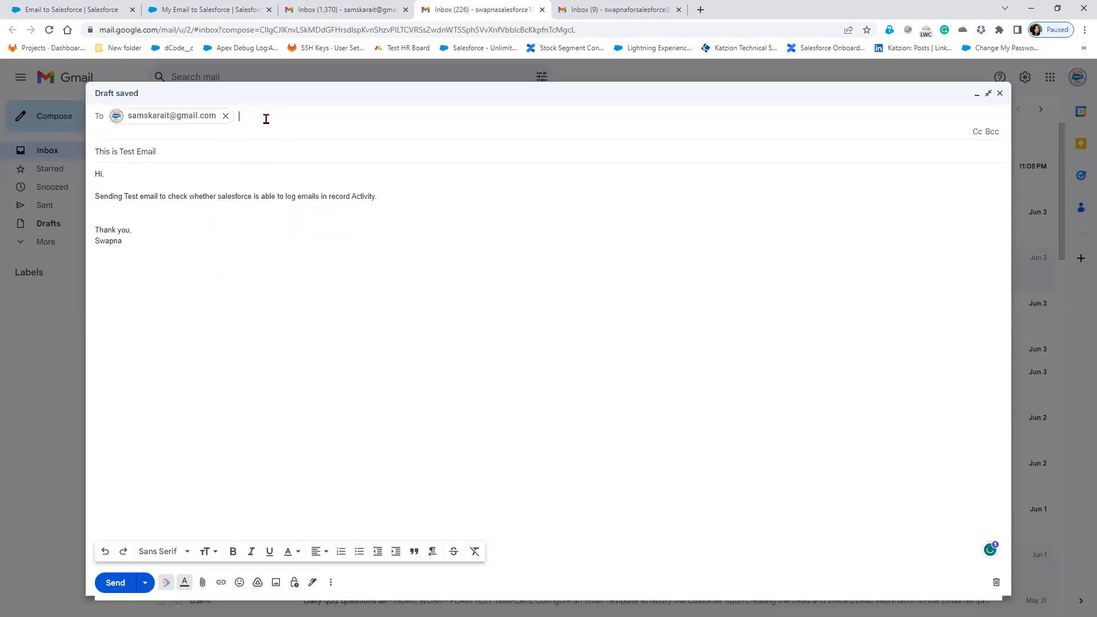
left_click(992, 131)
right_click(131, 144)
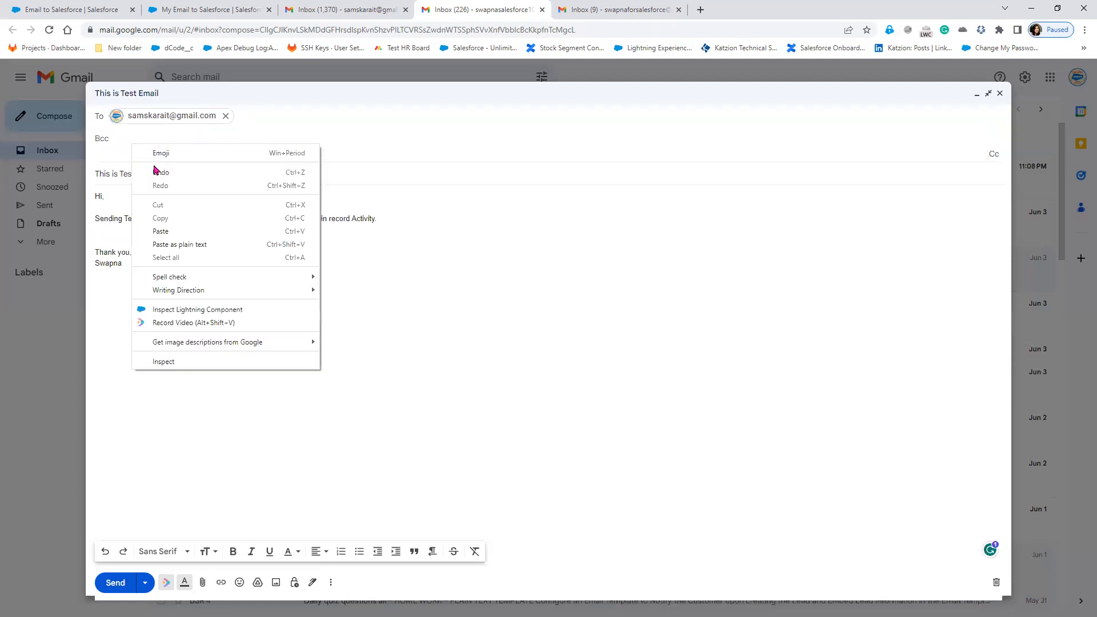
left_click(172, 222)
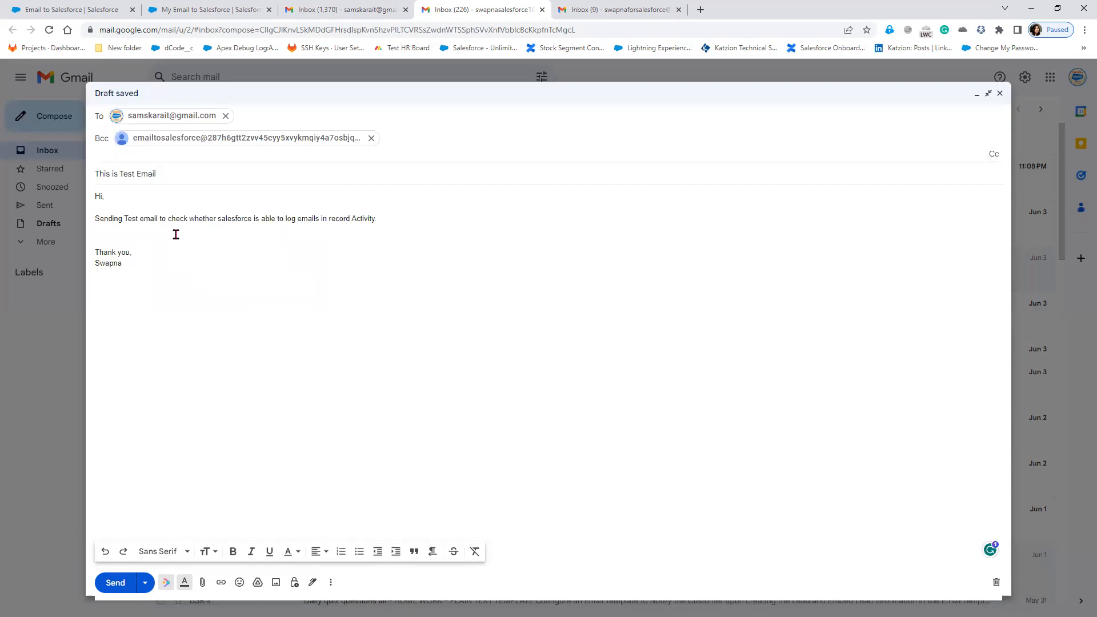
Confirm the Bcc instruction on the Salesforce settings page, then send the test email.
left_click(200, 12)
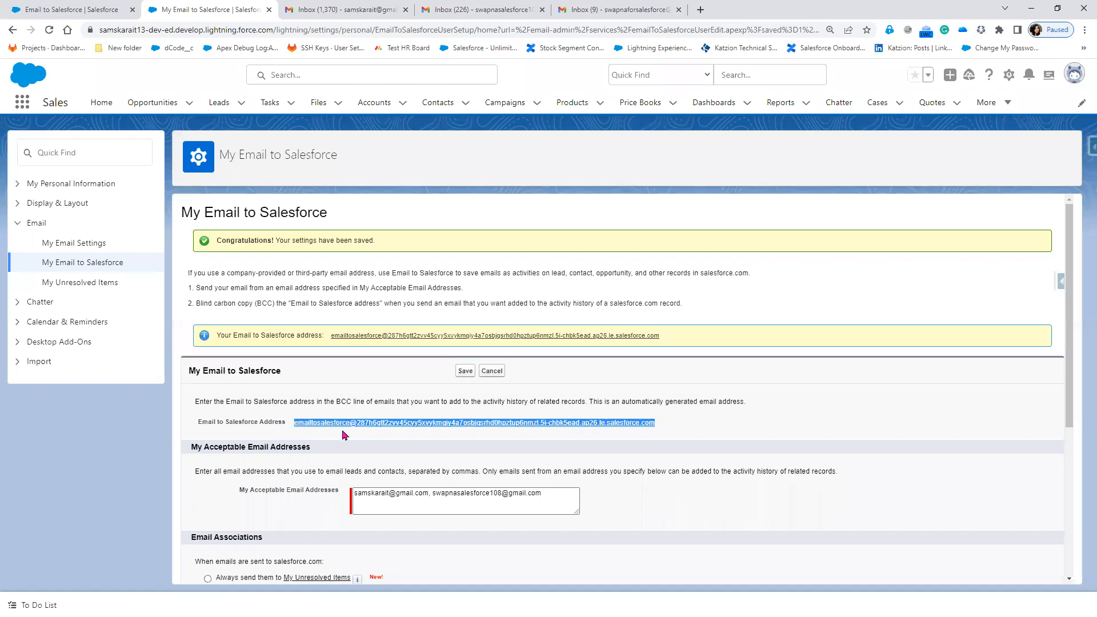
left_click(483, 9)
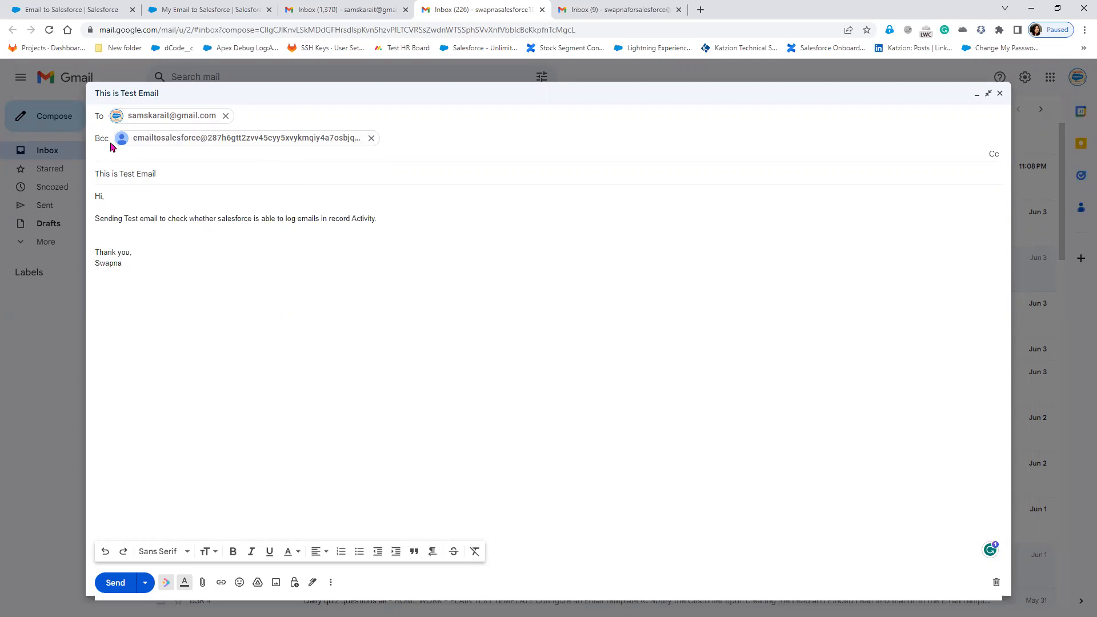
left_click(229, 12)
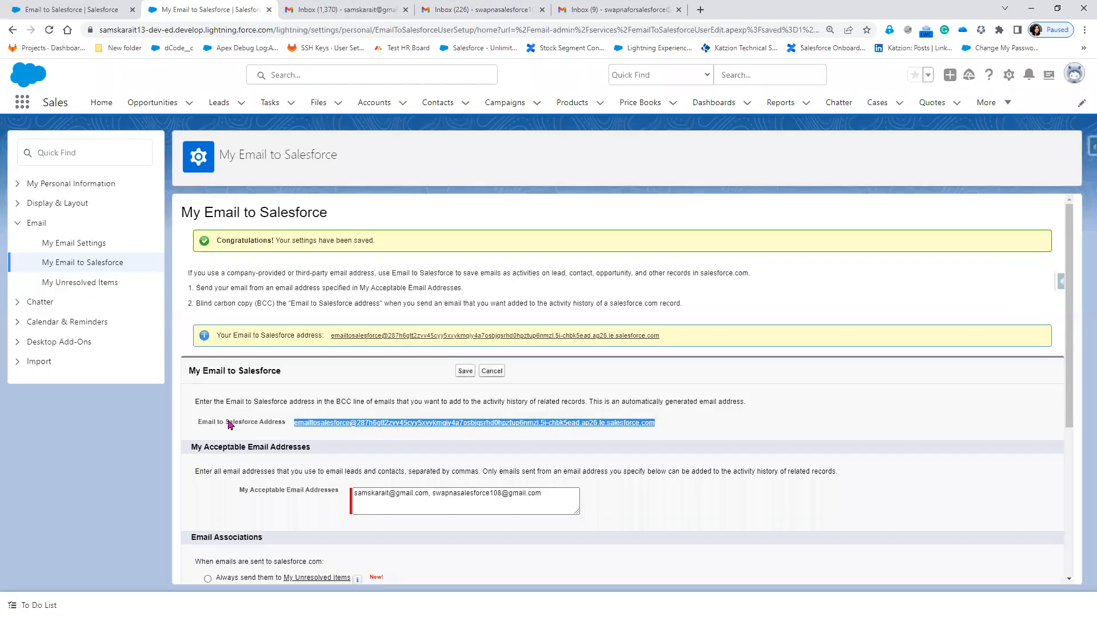
left_click_drag(194, 401, 589, 404)
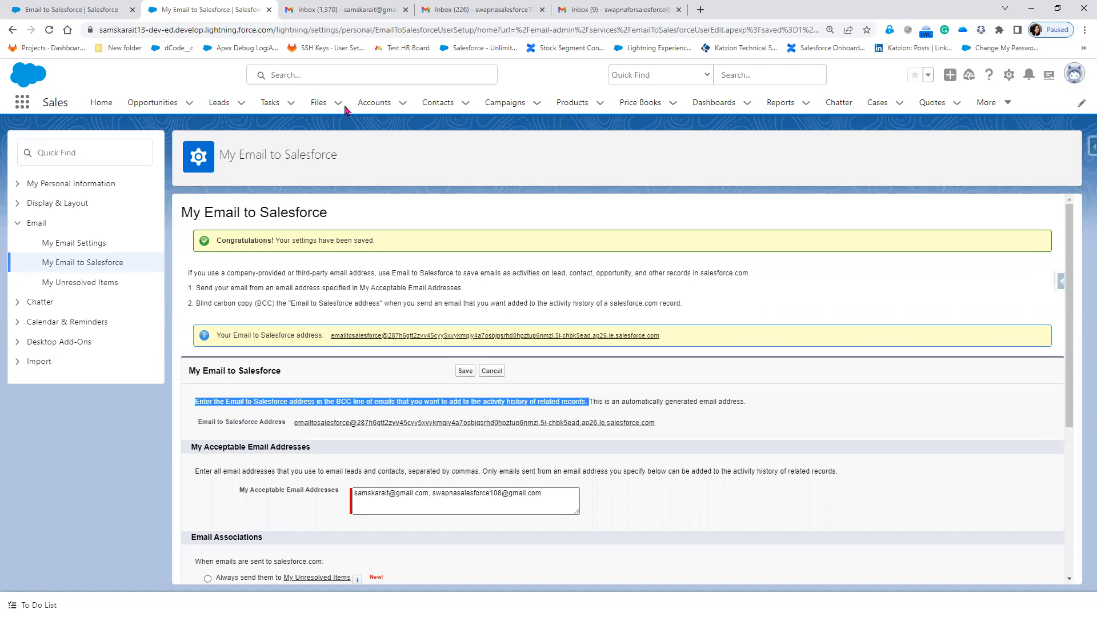
left_click(446, 12)
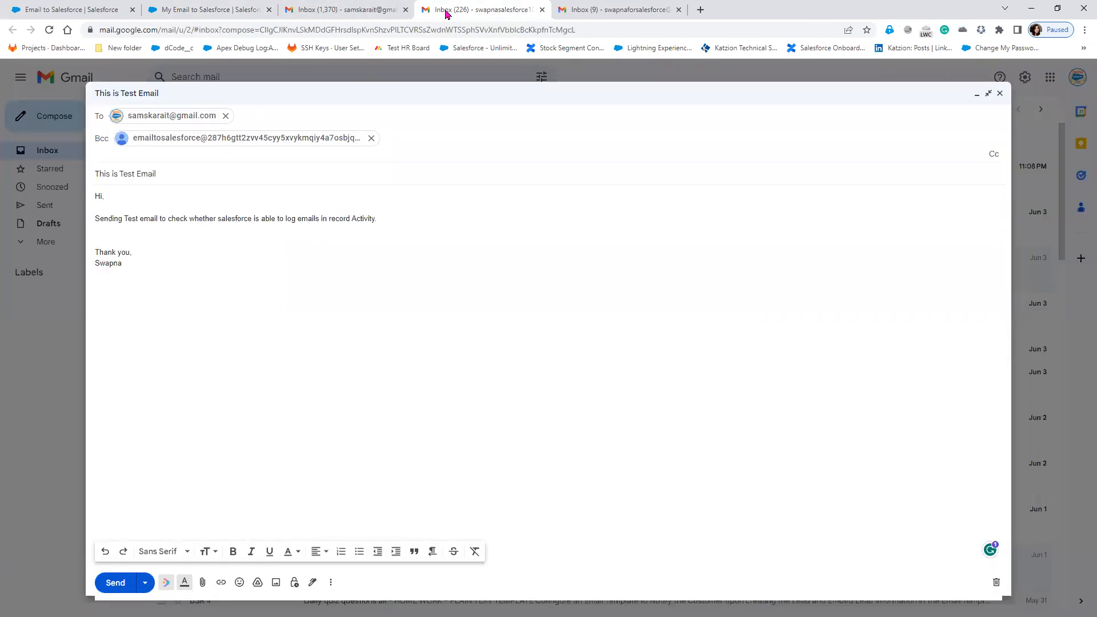
left_click(240, 267)
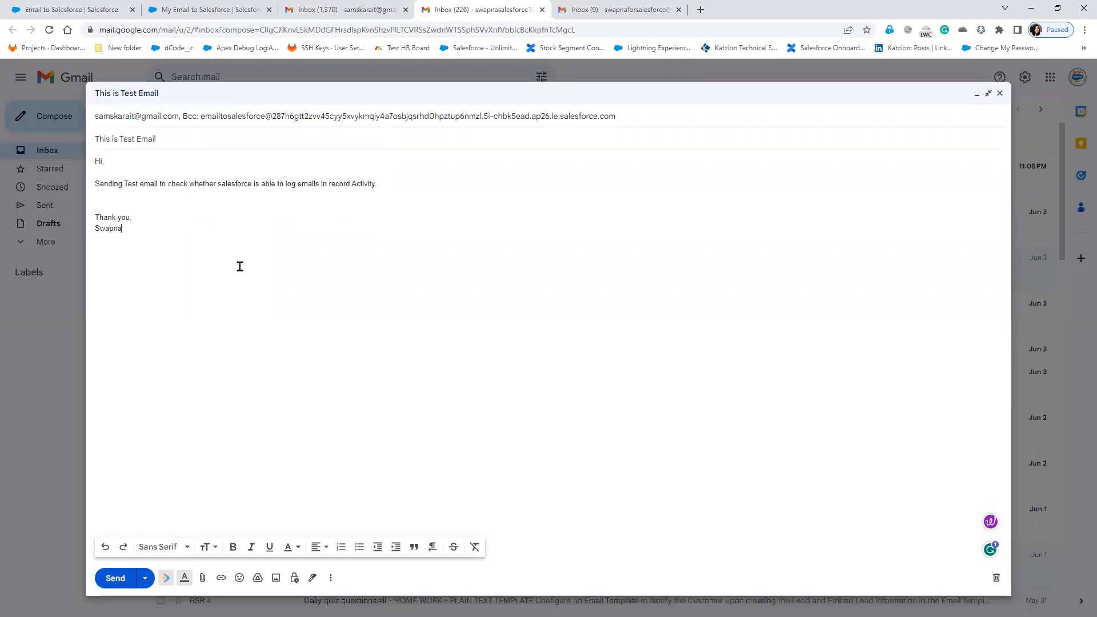
left_click(117, 578)
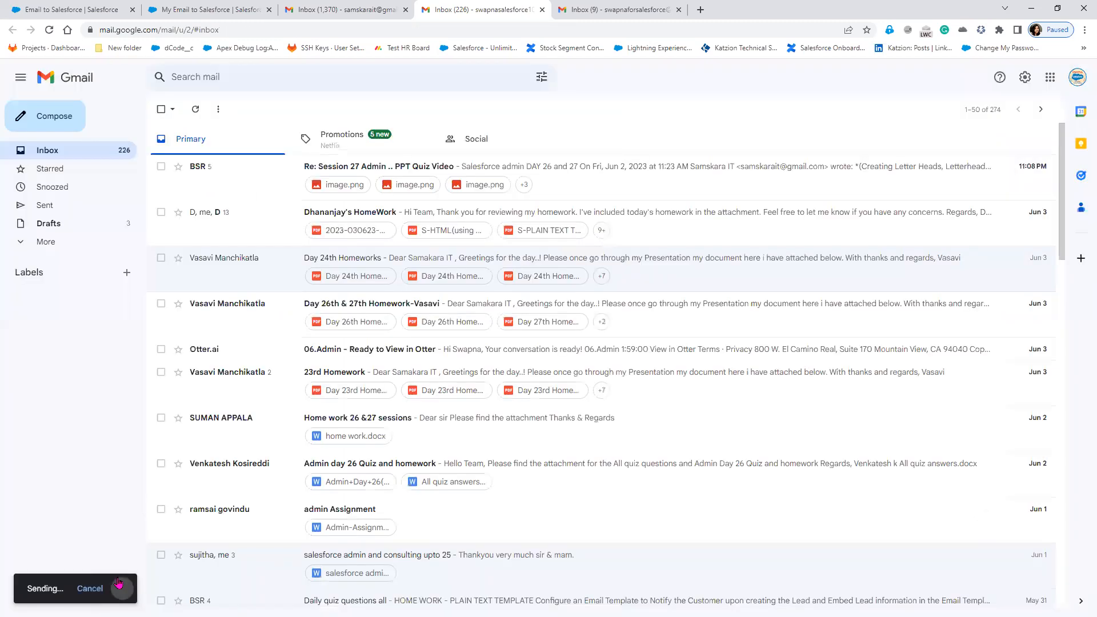
Duplicate the Email to Salesforce setup browser tab.
left_click(329, 9)
left_click(211, 8)
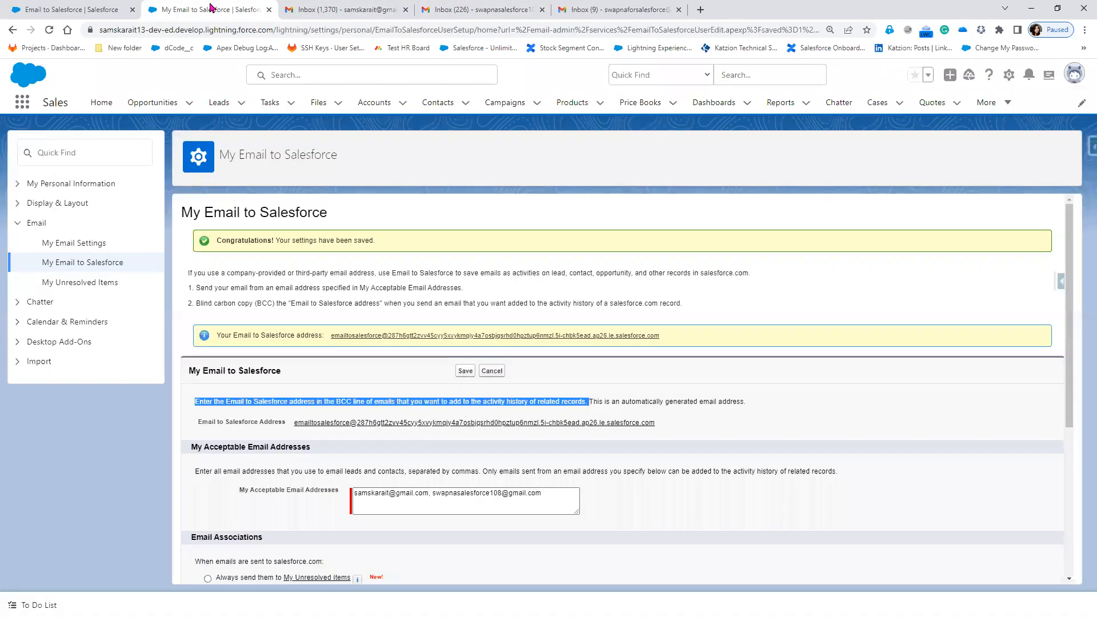
scroll(537, 442, "down", 3)
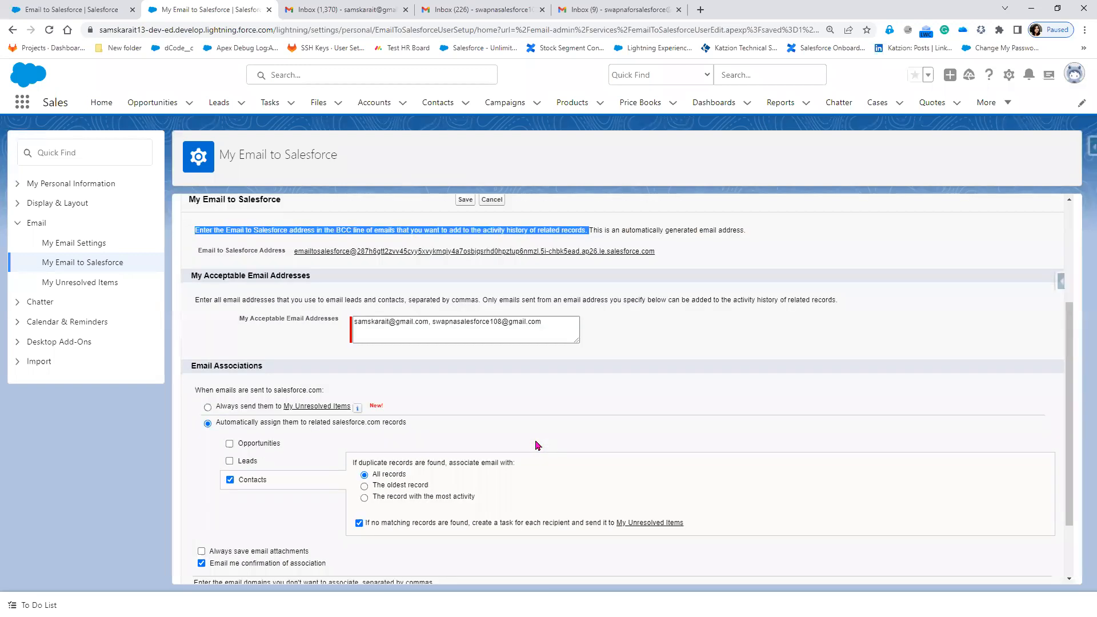
left_click(71, 12)
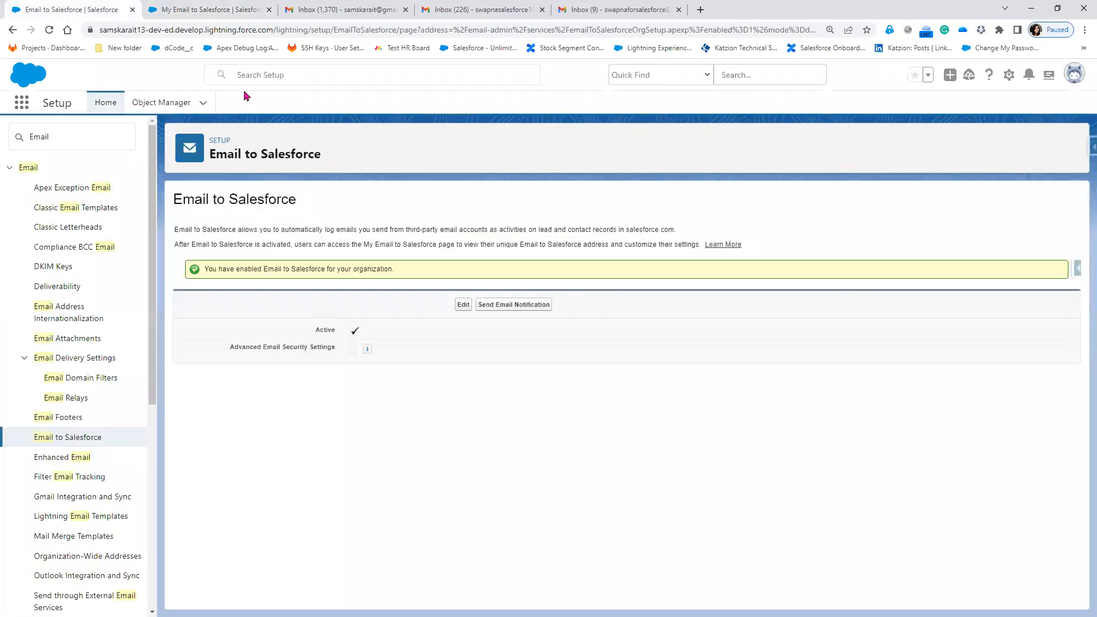
right_click(83, 11)
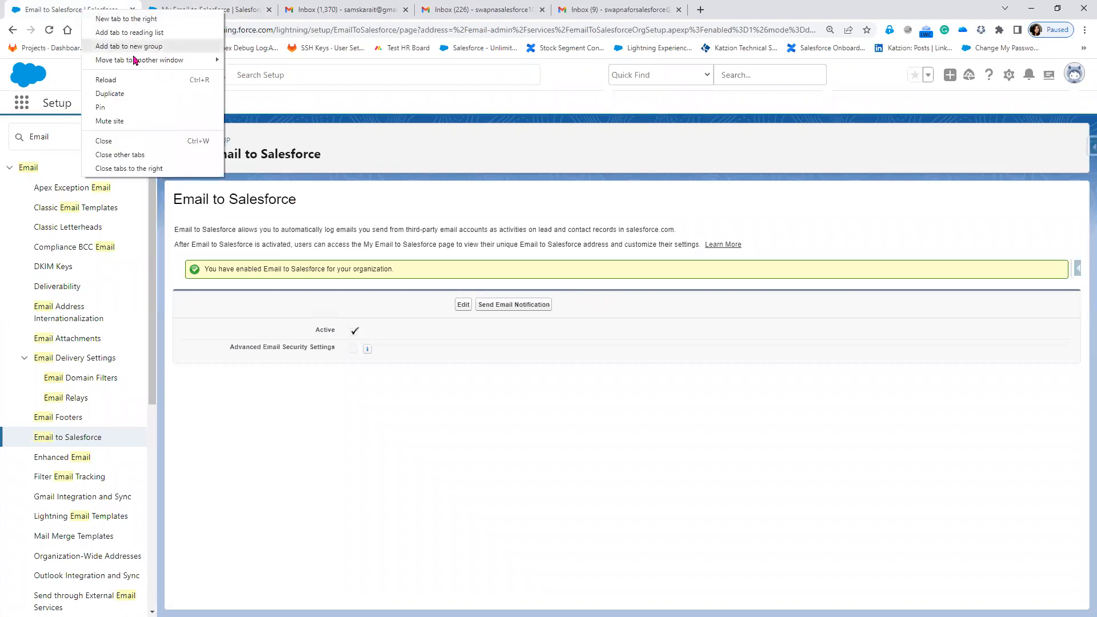
left_click(124, 95)
Trim the duplicated tab's URL after .com to load the Sales Home page.
left_click(333, 9)
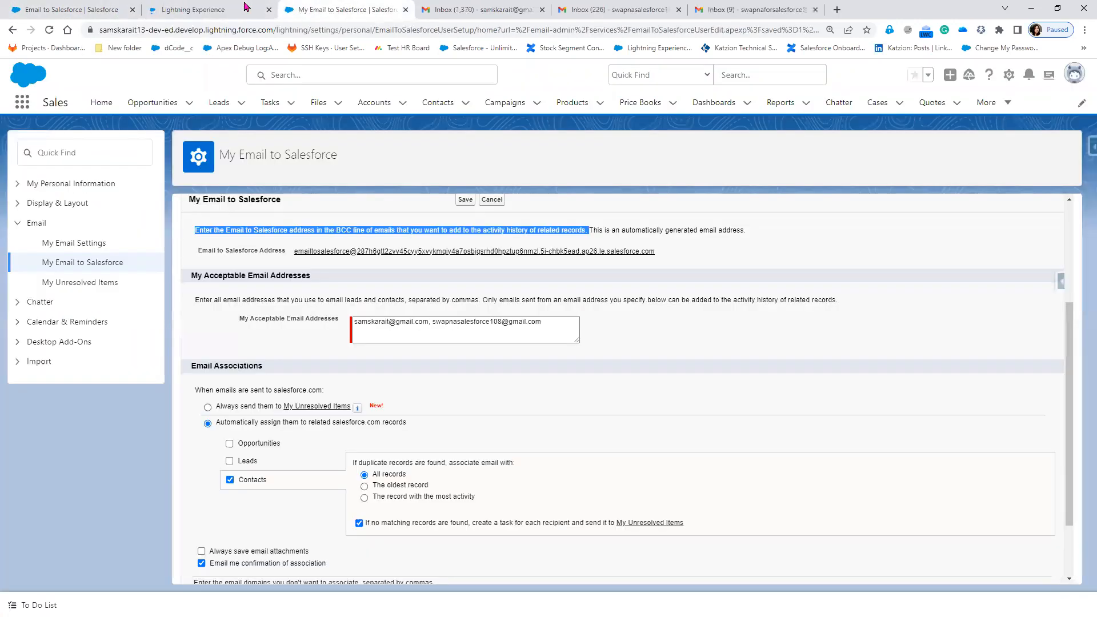
left_click(183, 7)
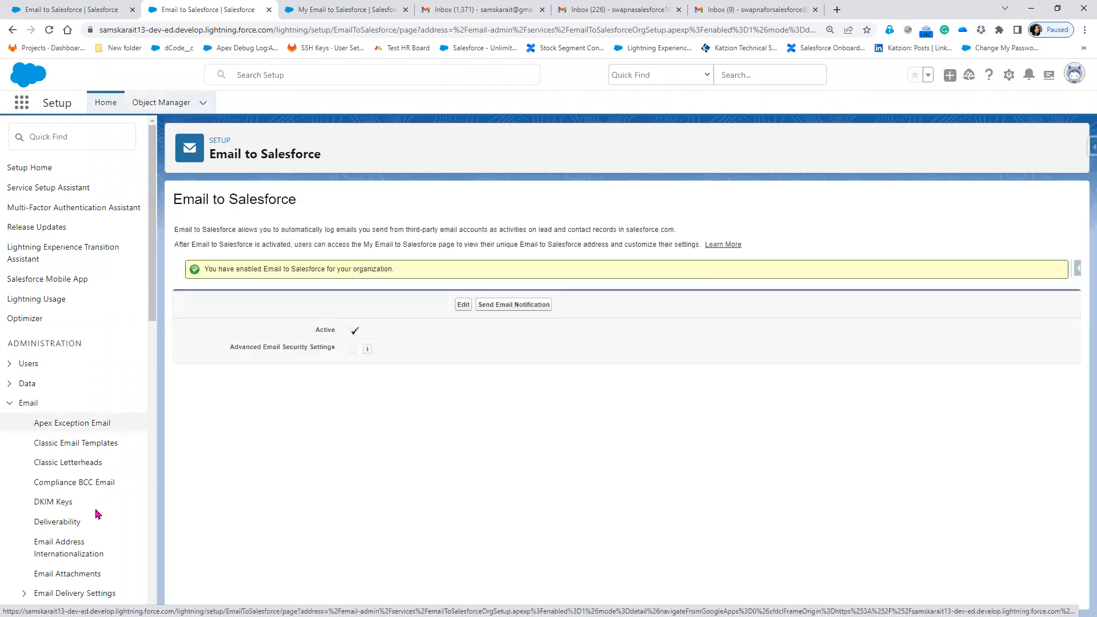
scroll(98, 513, "down", 5)
scroll(86, 411, "up", 4)
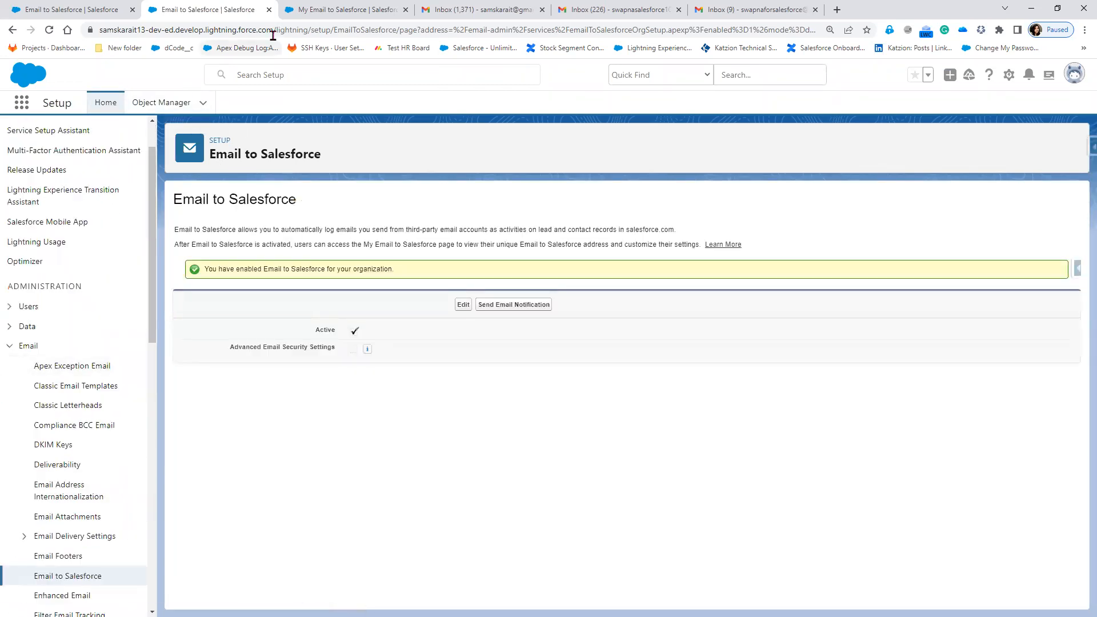
left_click_drag(273, 30, 955, 38)
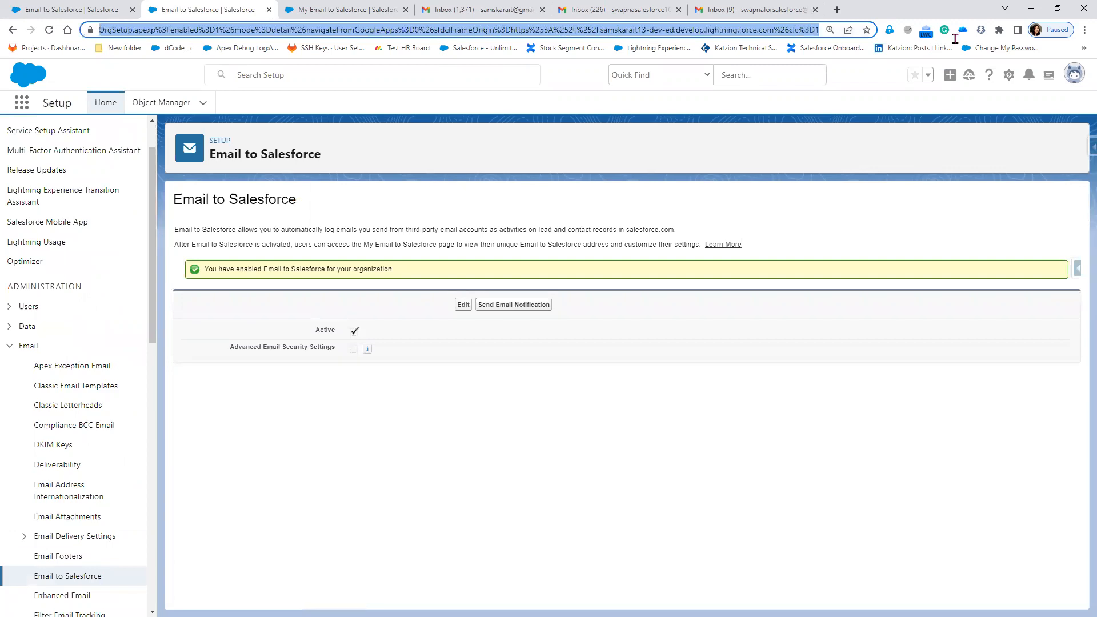
key("BackSpace")
key("Return")
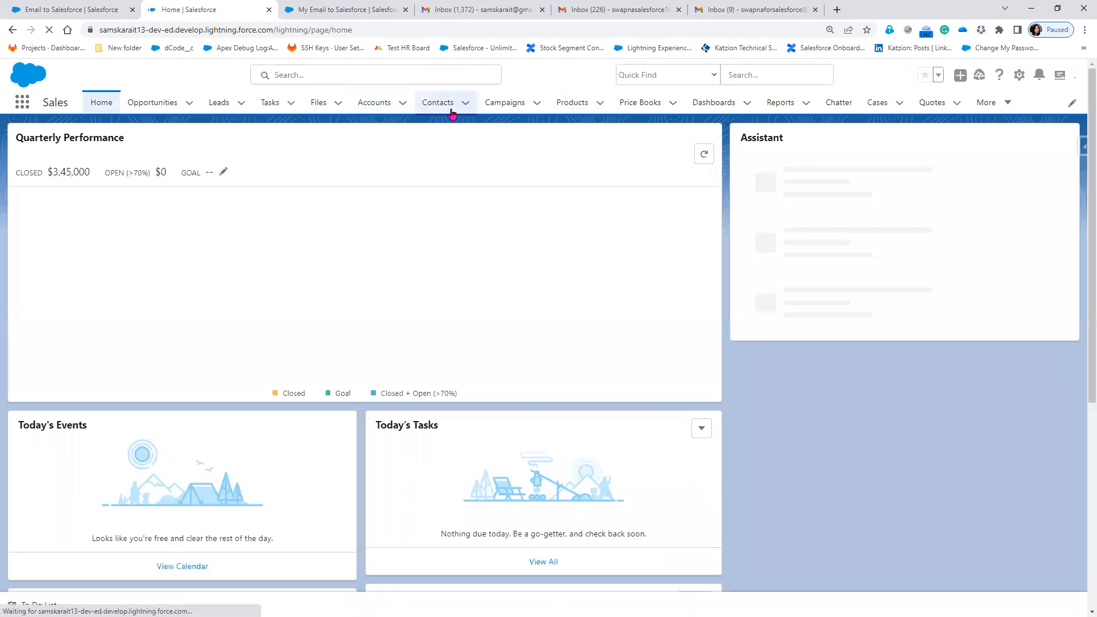
Open the first contact and inspect its logged 'Email: This is Test Email' activity from 8:37 am.
left_click(452, 112)
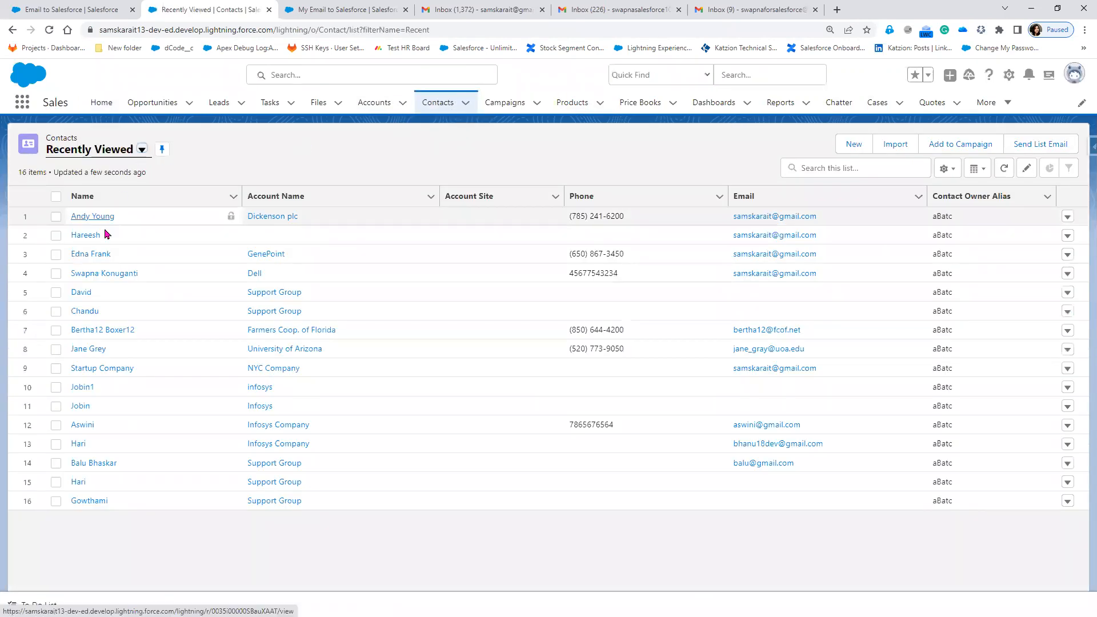
left_click(94, 218)
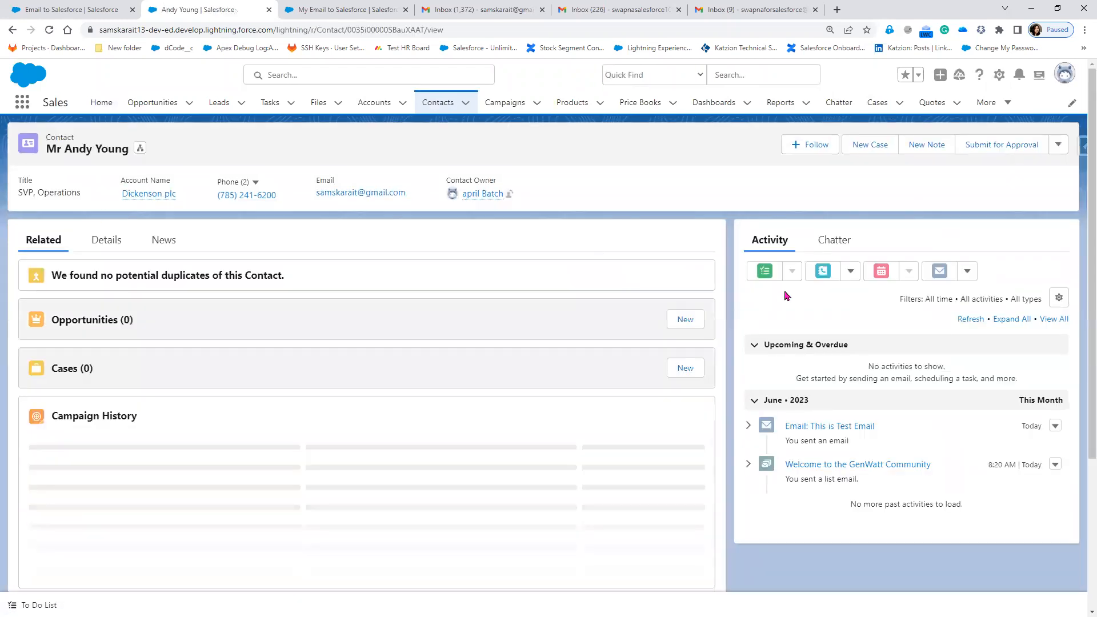
left_click(822, 431)
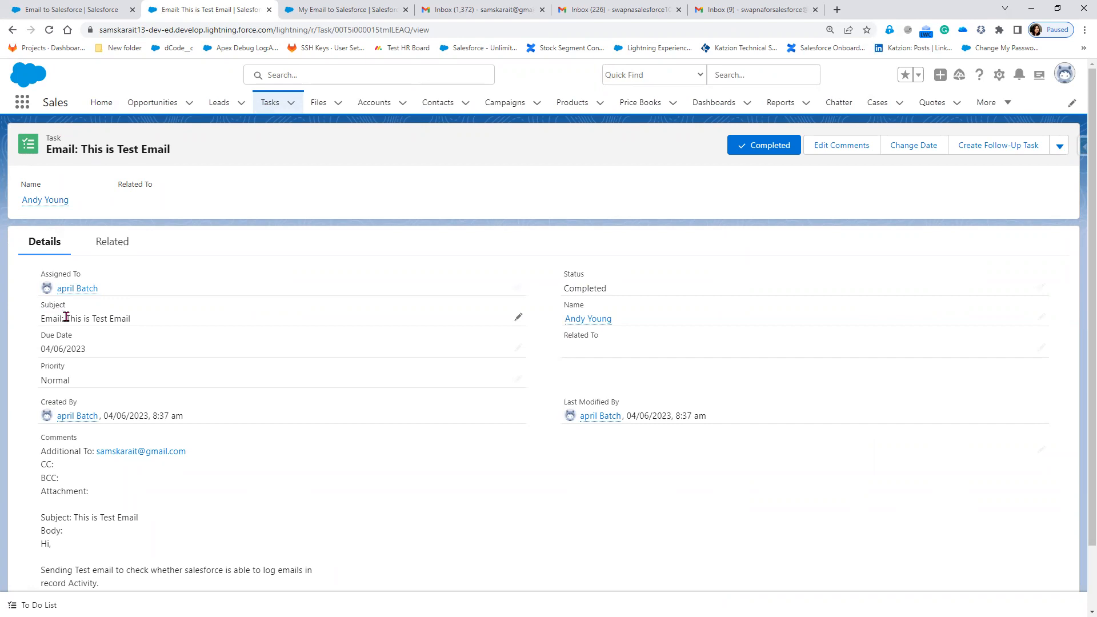
left_click_drag(66, 317, 146, 323)
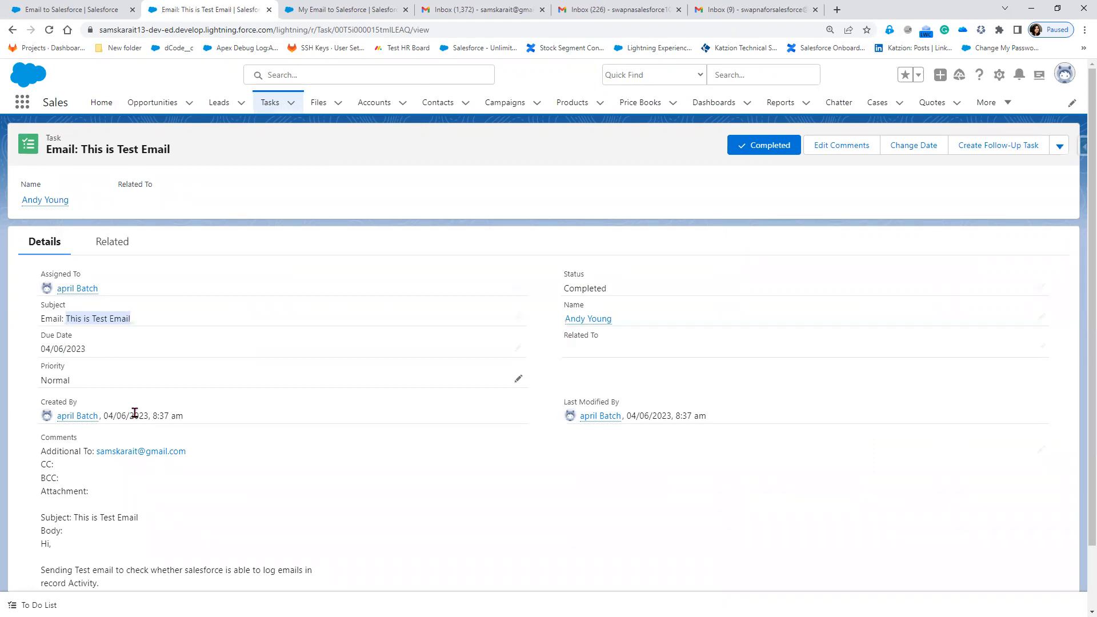
double_click(192, 416)
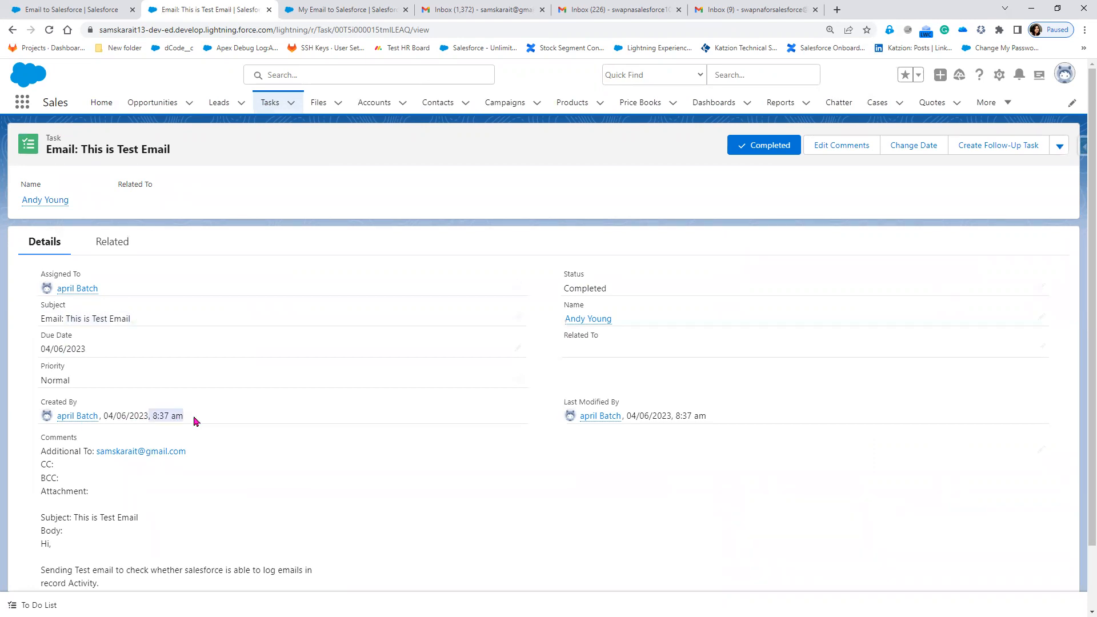
scroll(88, 388, "down", 2)
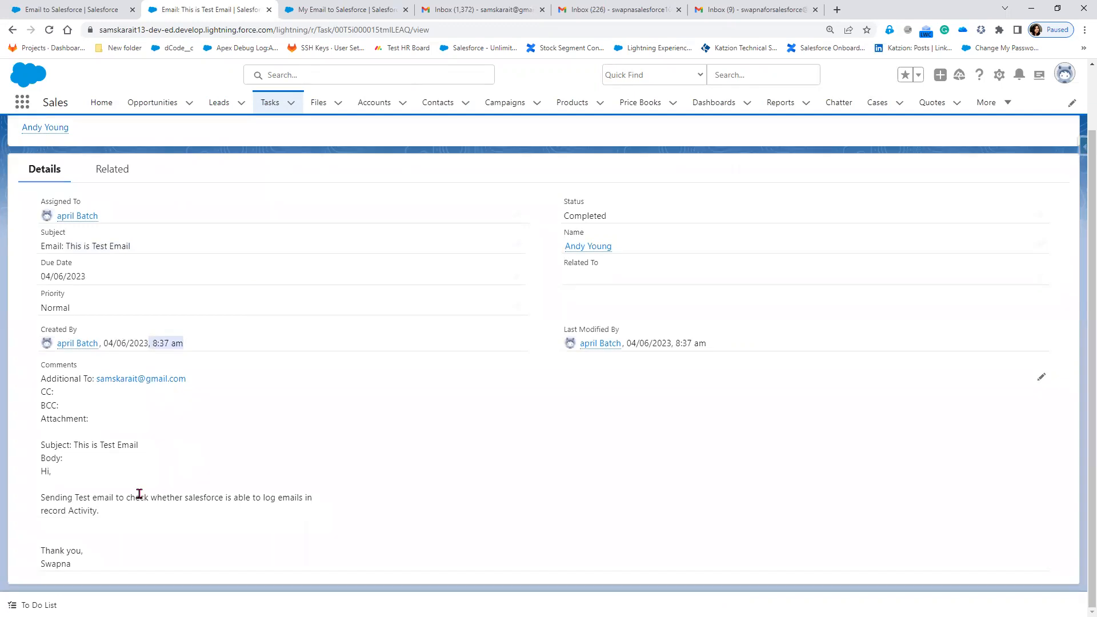
scroll(256, 433, "up", 2)
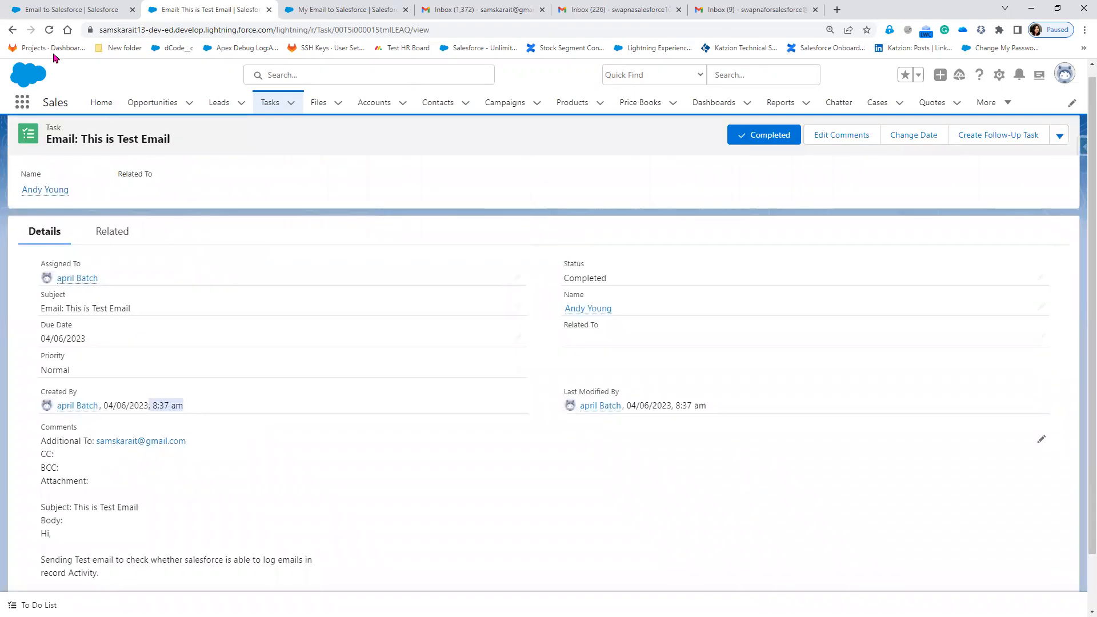
key("alt+Left")
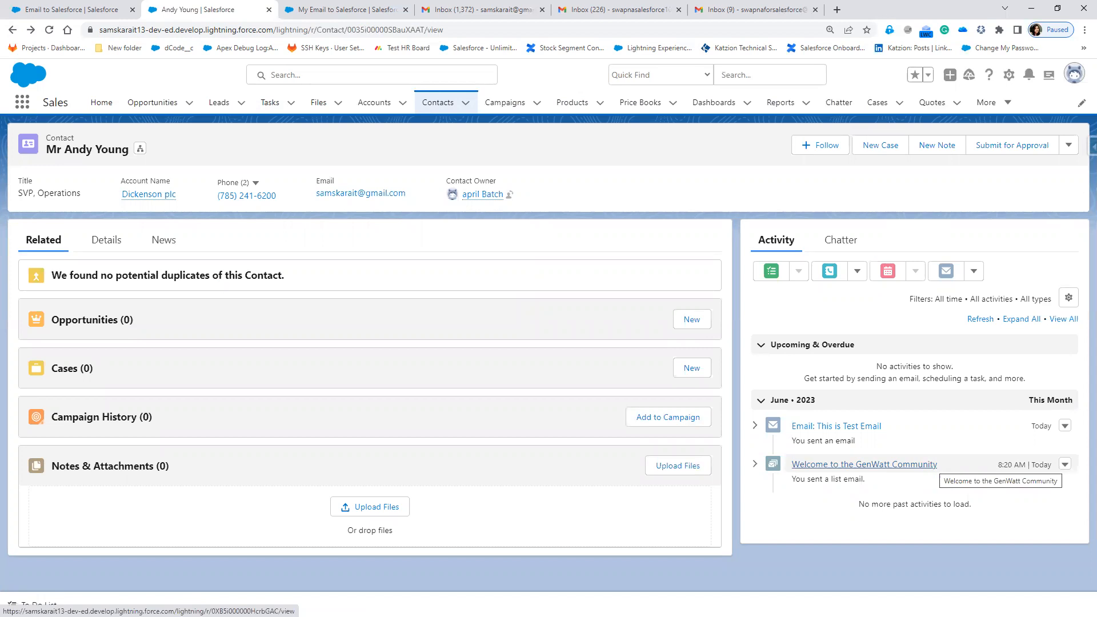
key("alt+Tab")
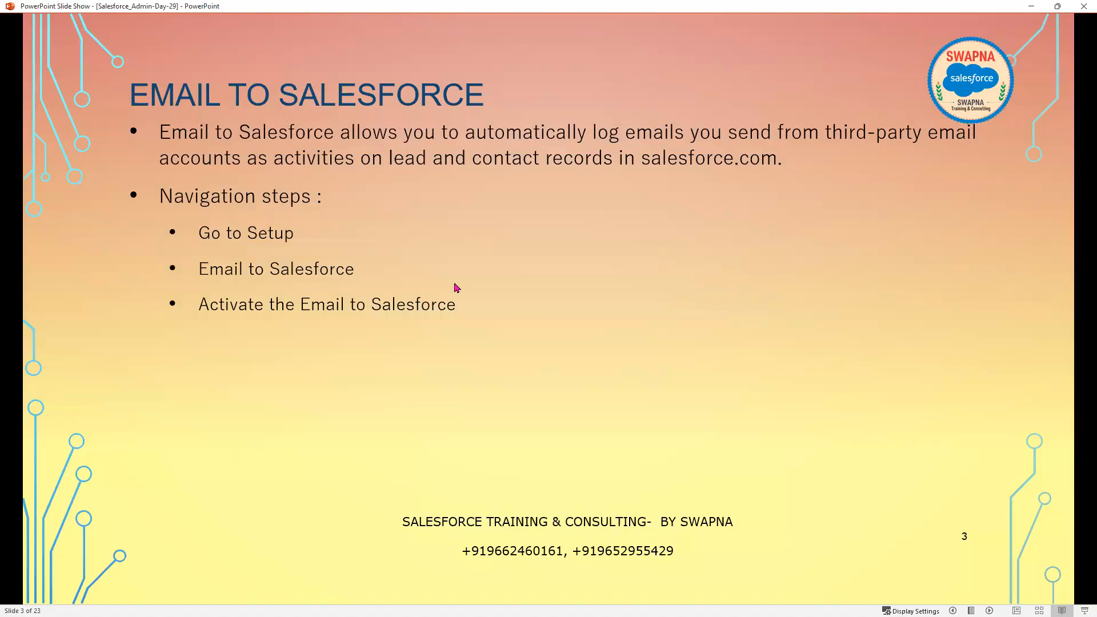
key("Right")
key("Right")
key("Right")
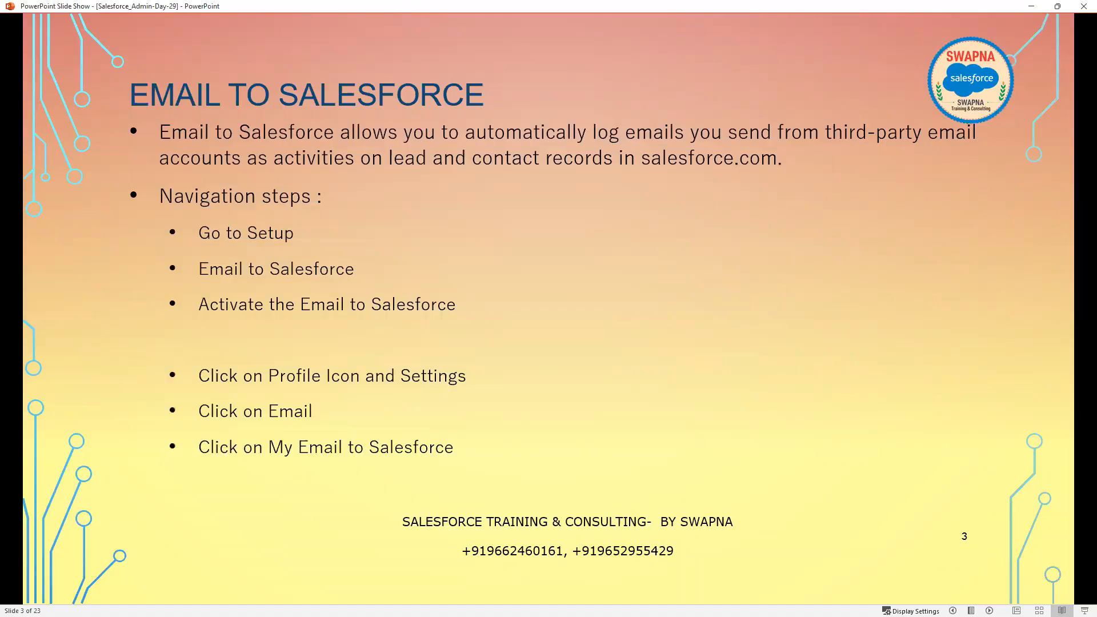
key("Right")
key("Left")
key("alt+Tab")
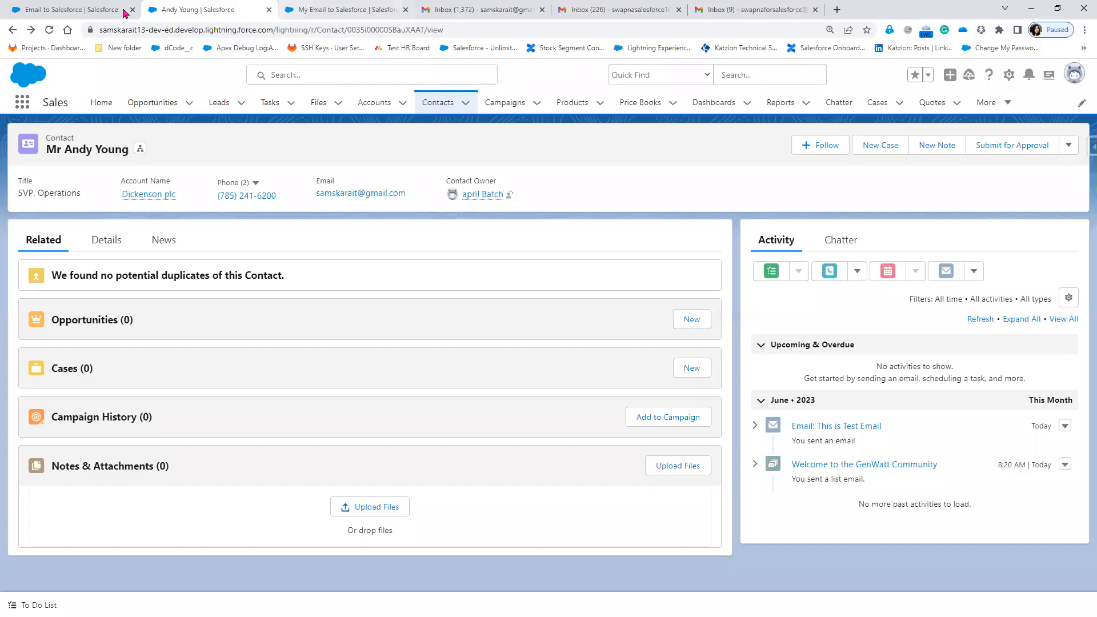
Select the personal Email to Salesforce address on the My Email to Salesforce page.
left_click(81, 11)
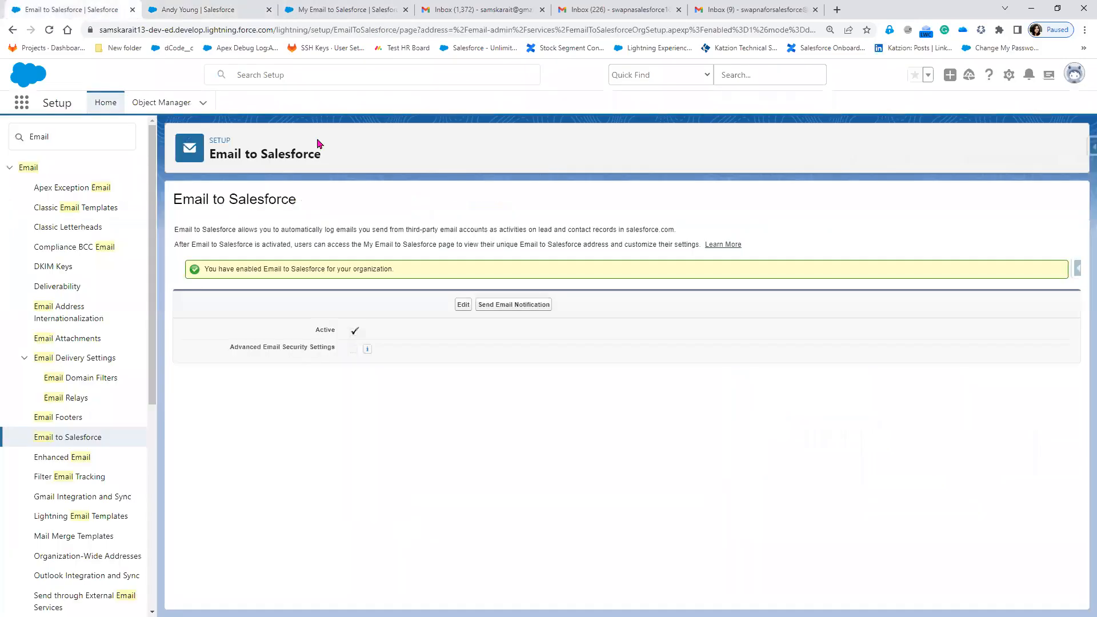
left_click(320, 12)
left_click_drag(698, 253, 195, 254)
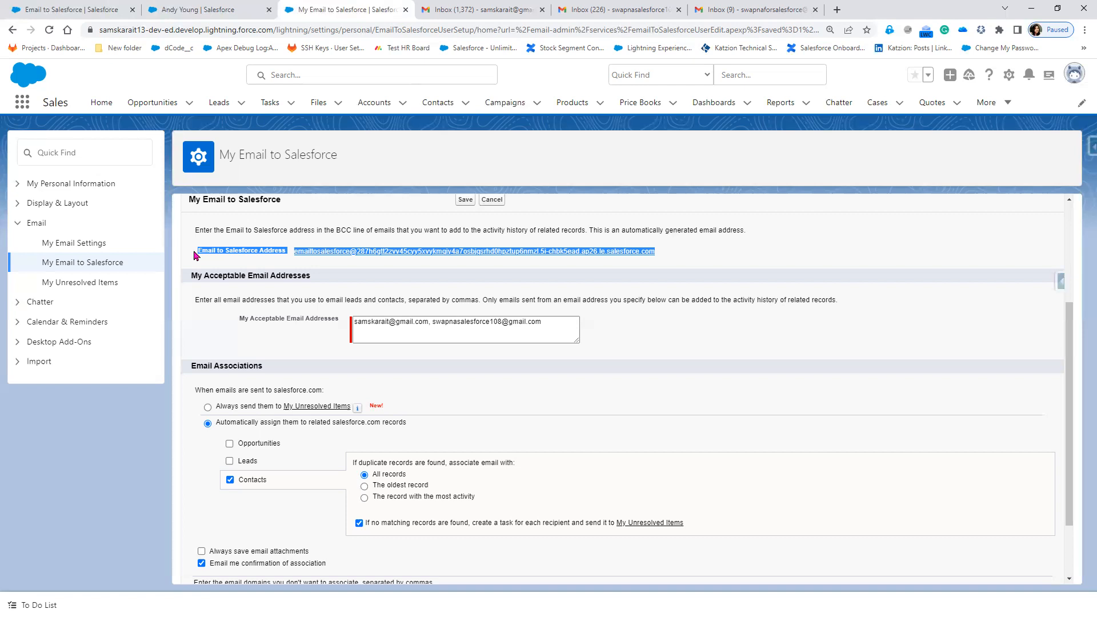
Start a new email to the contact from its Activity panel.
left_click(203, 8)
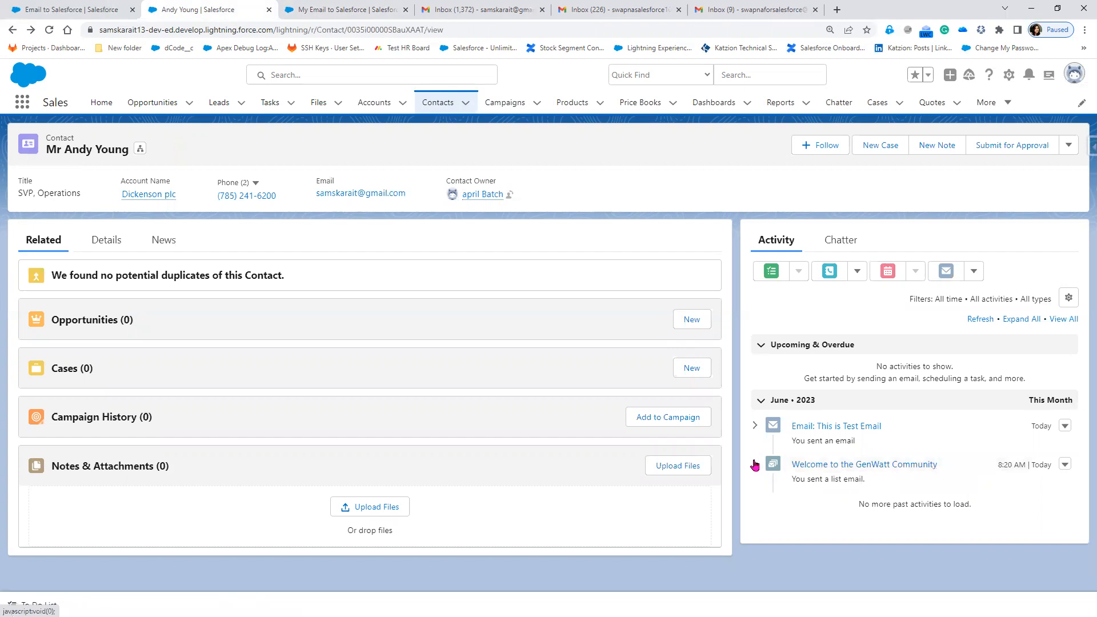
left_click(945, 272)
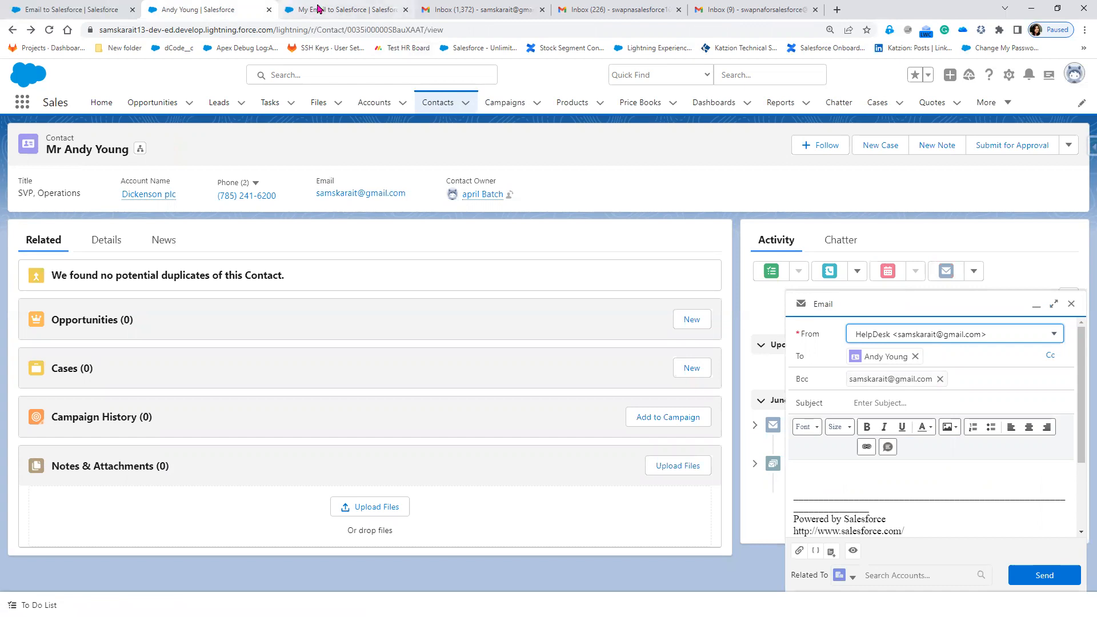
left_click(318, 8)
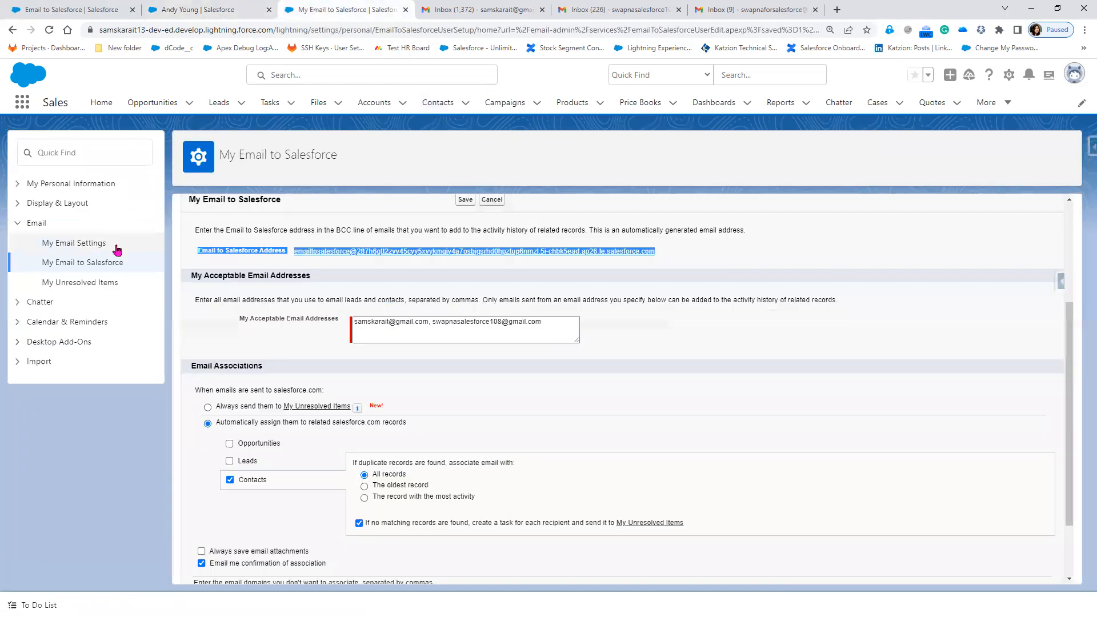
left_click(64, 248)
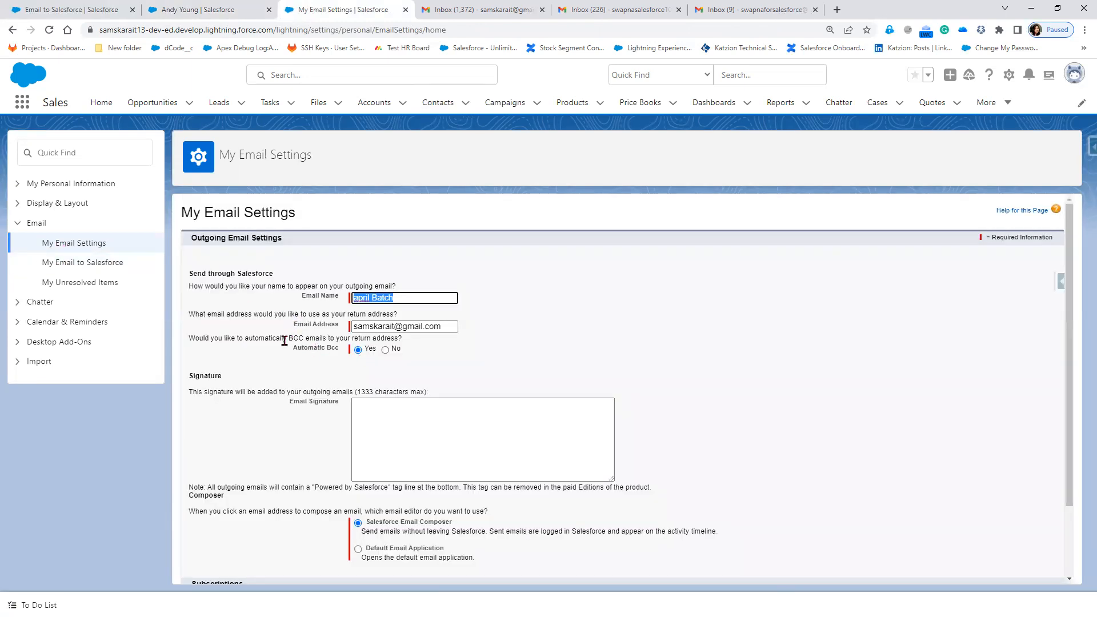
left_click_drag(189, 338, 333, 314)
scroll(497, 375, "down", 2)
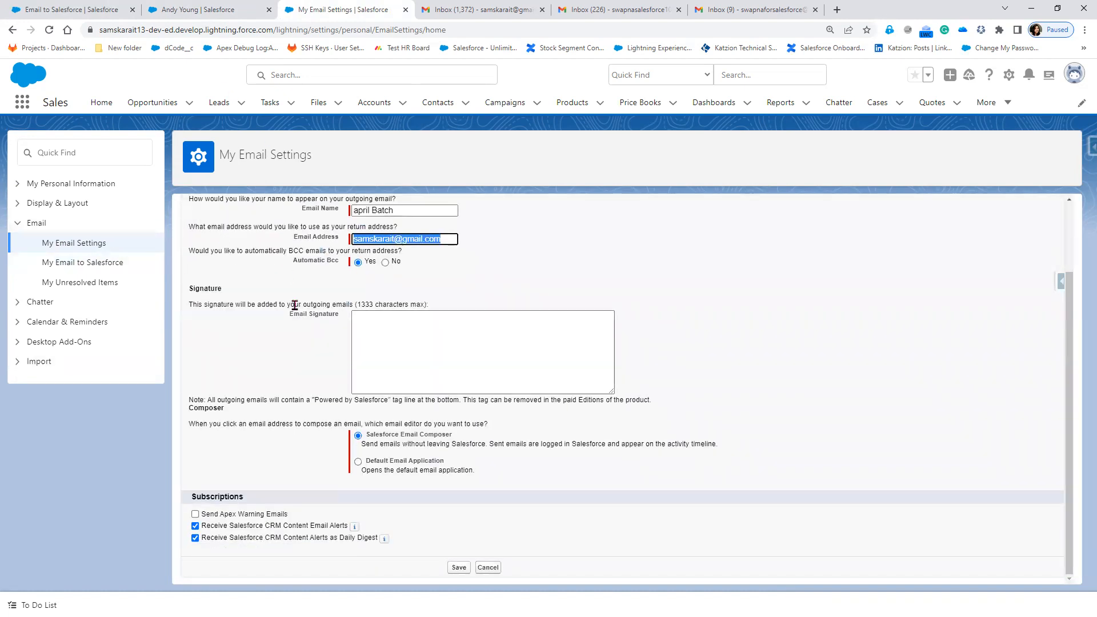
scroll(282, 327, "up", 1)
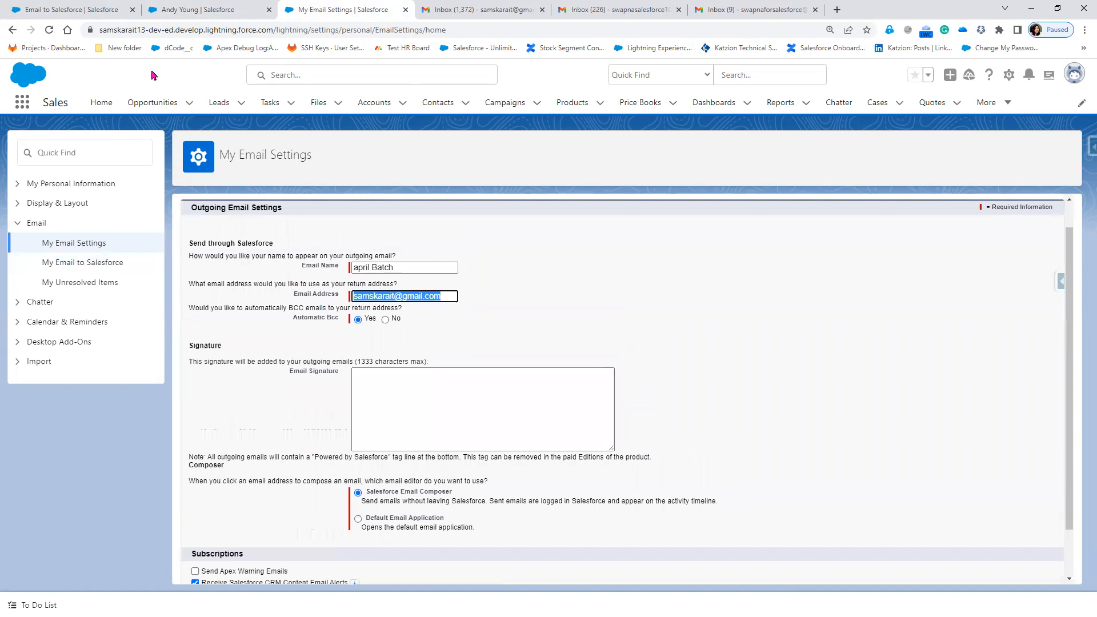
left_click(193, 11)
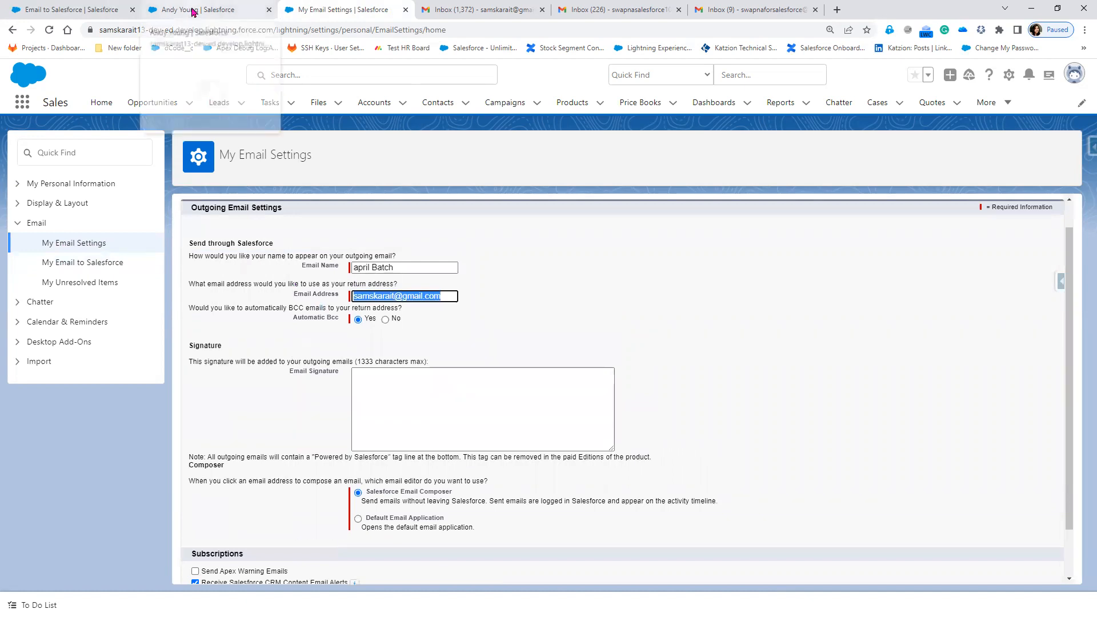
Replace the draft's Bcc recipient with the pasted Email to Salesforce address.
left_click(941, 379)
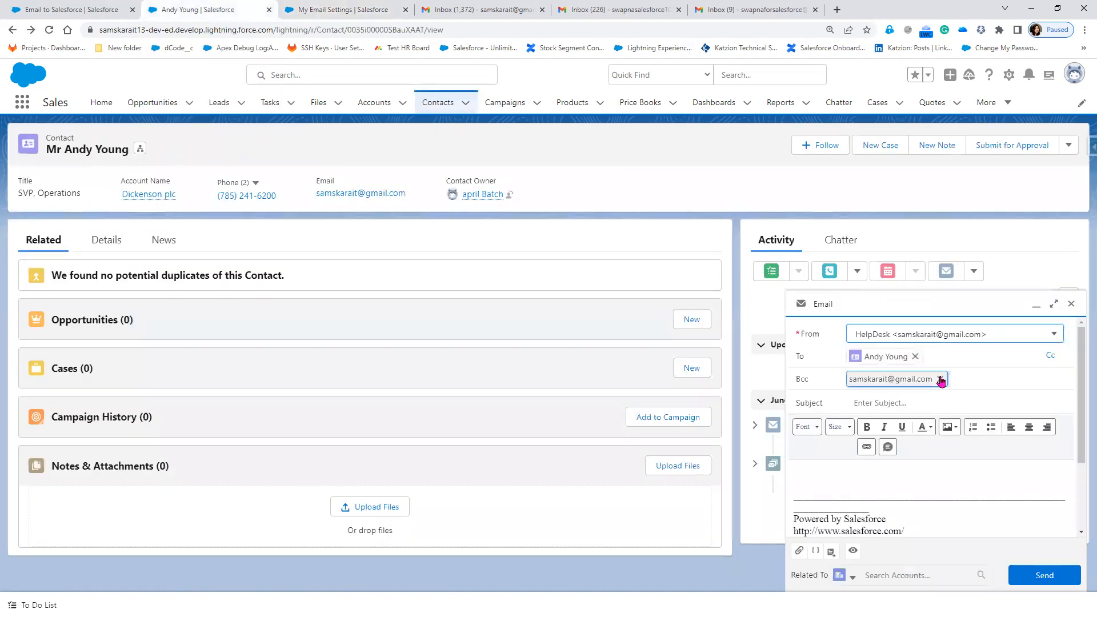
key("ctrl+v")
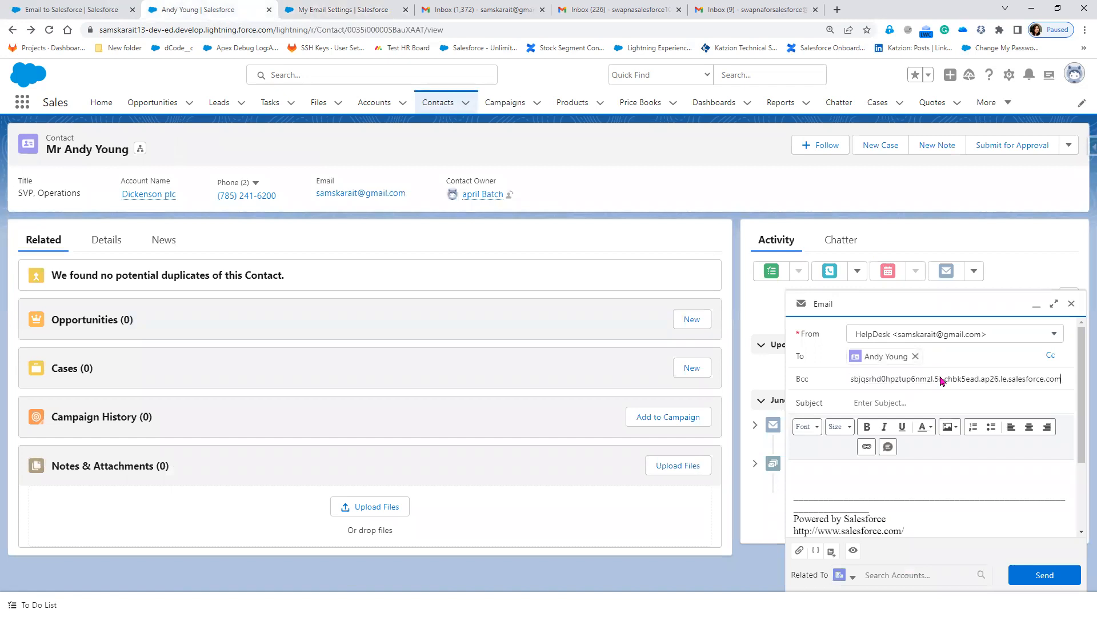
left_click(912, 476)
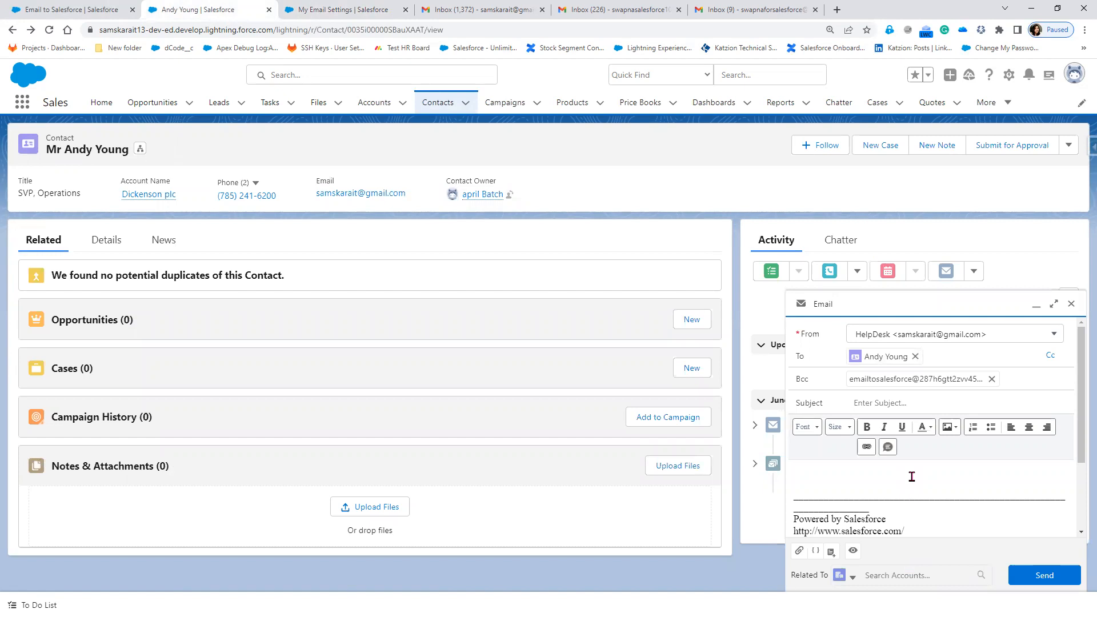
left_click(830, 553)
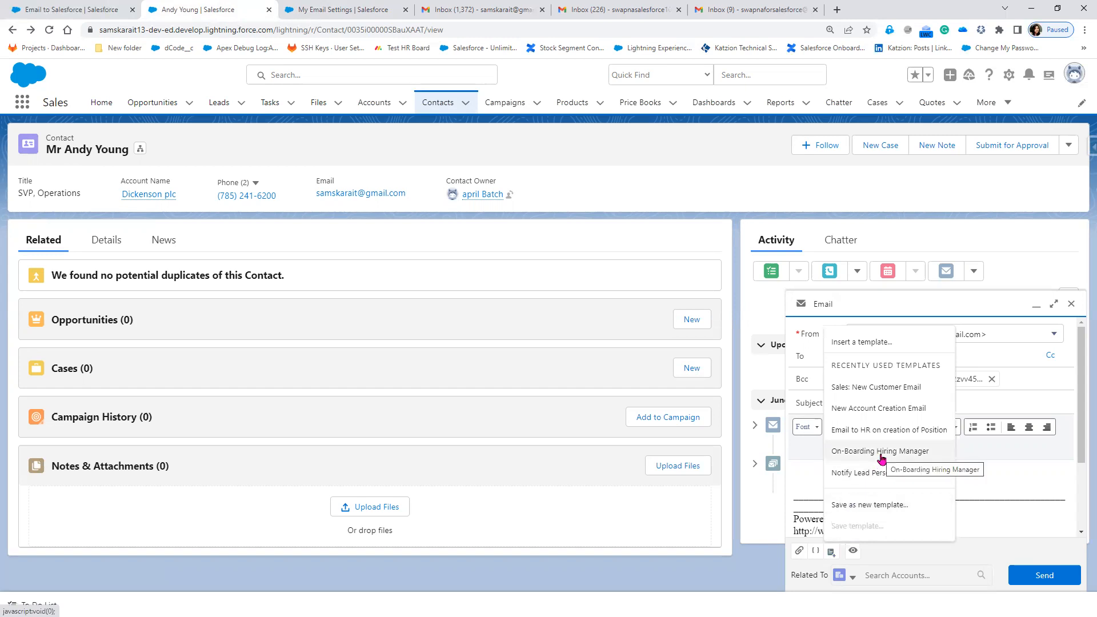
Browse the template picker's type and folder filters, ending on All Classic Templates.
left_click(868, 344)
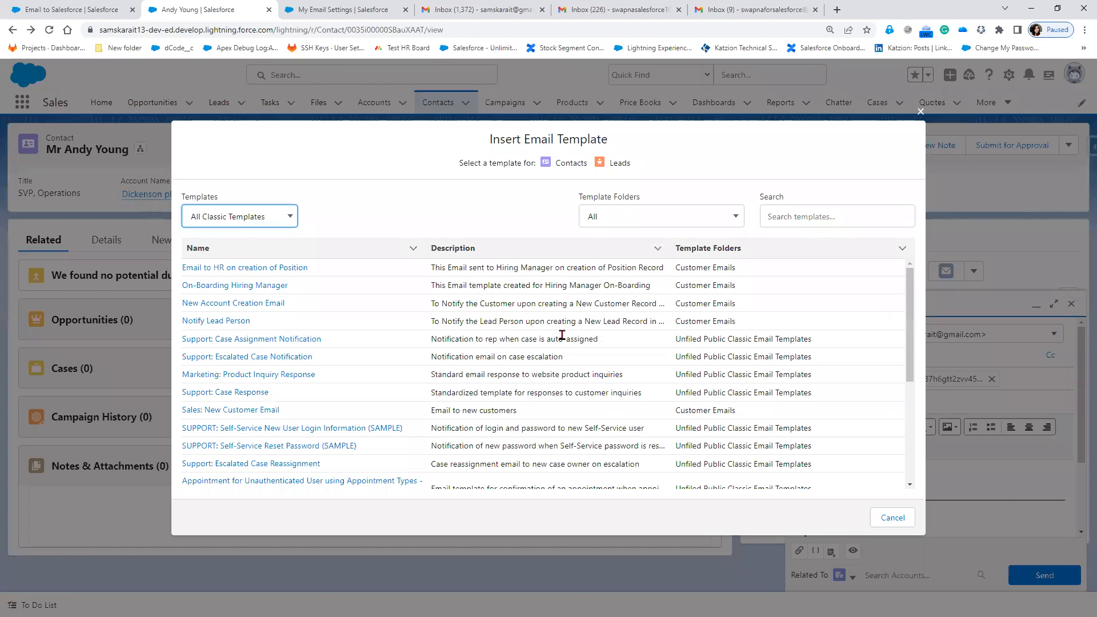
left_click(251, 222)
left_click(250, 234)
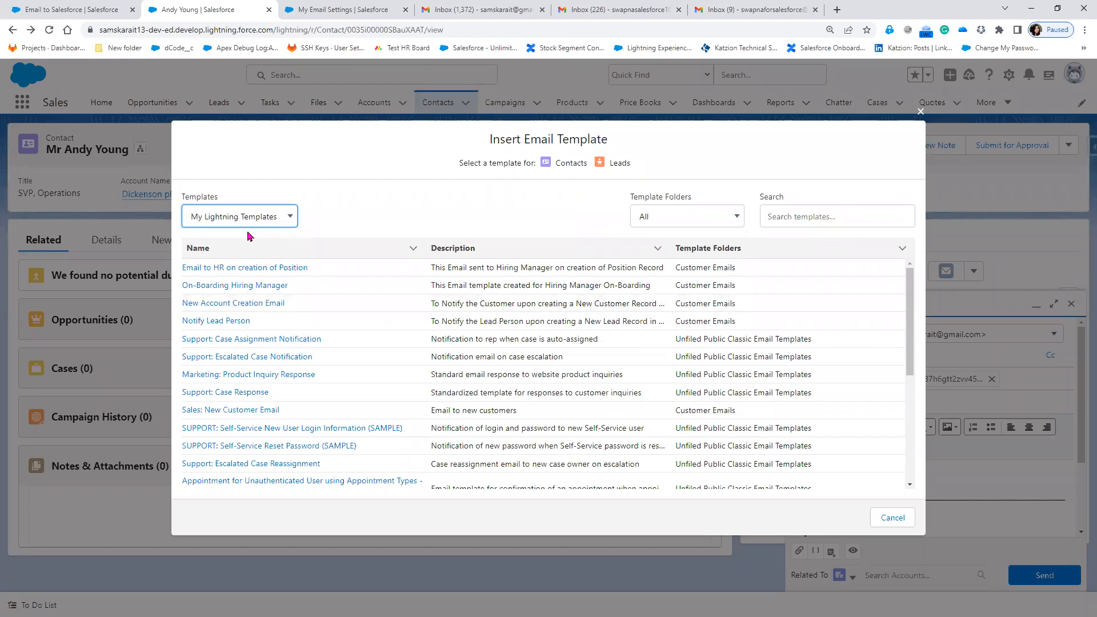
left_click(704, 222)
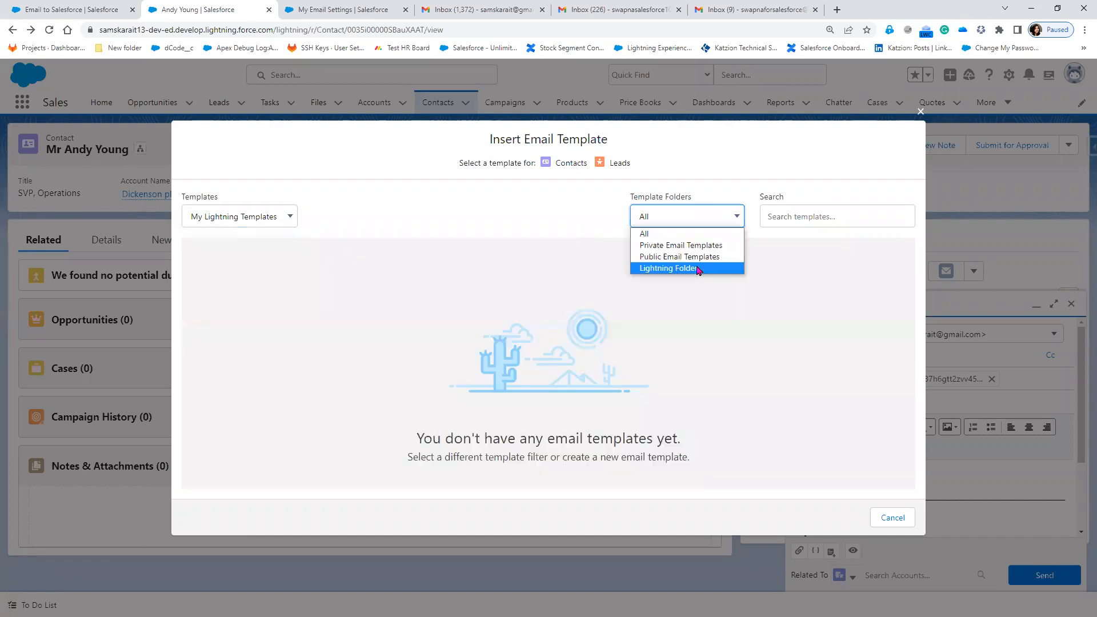
left_click(696, 269)
left_click(287, 216)
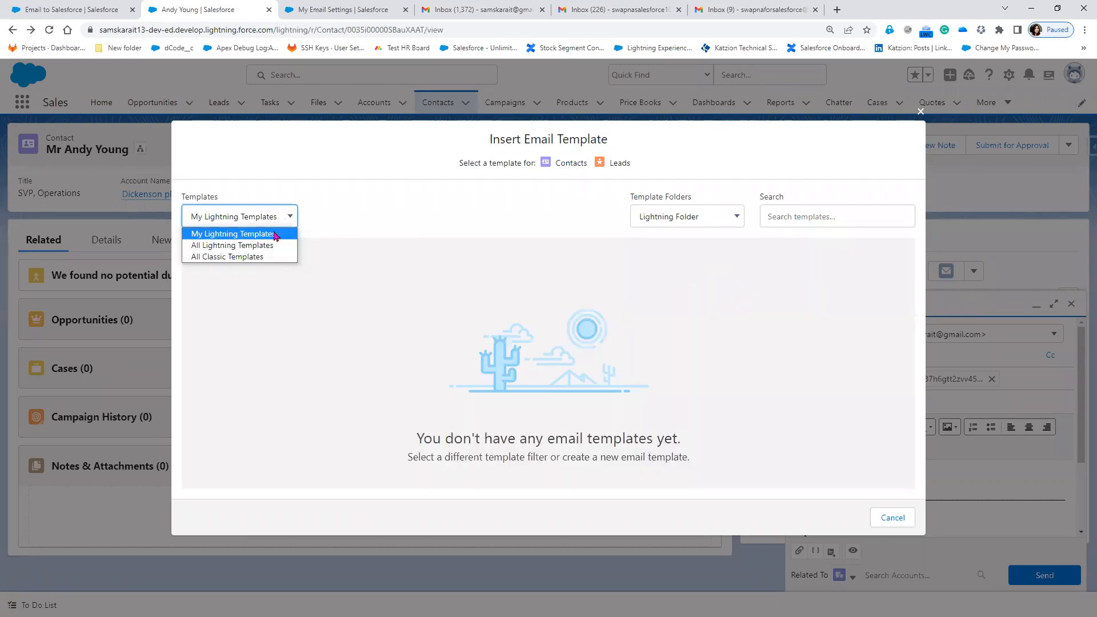
left_click(269, 246)
left_click(269, 217)
left_click(257, 257)
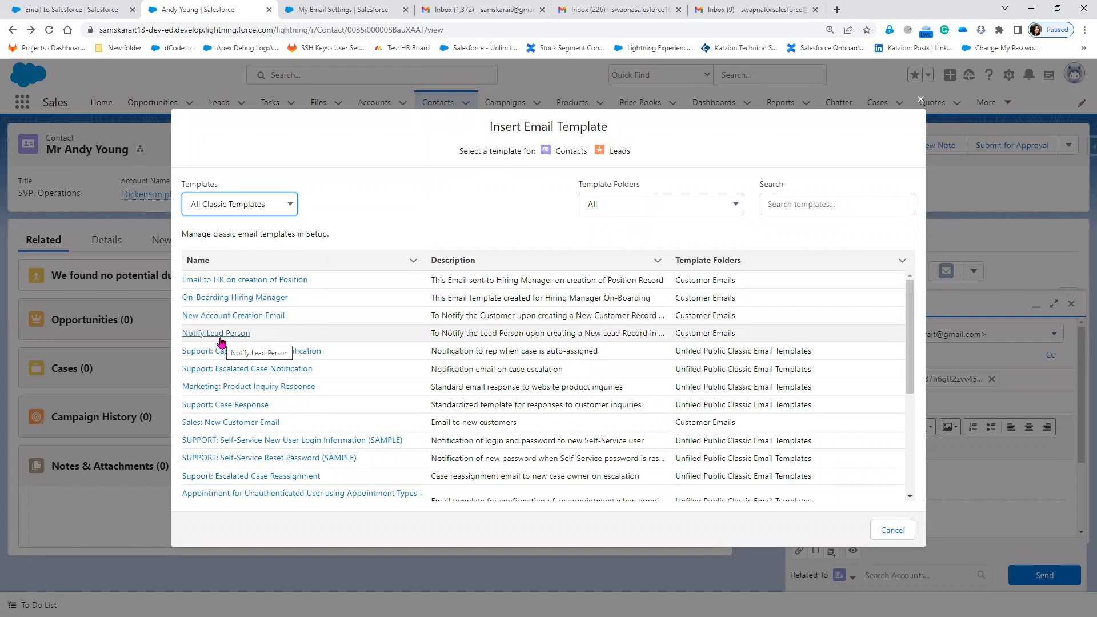
Insert the Sales: New Customer Email template, subject 'Welcome to the GenWatt Community'.
scroll(221, 342, "down", 4)
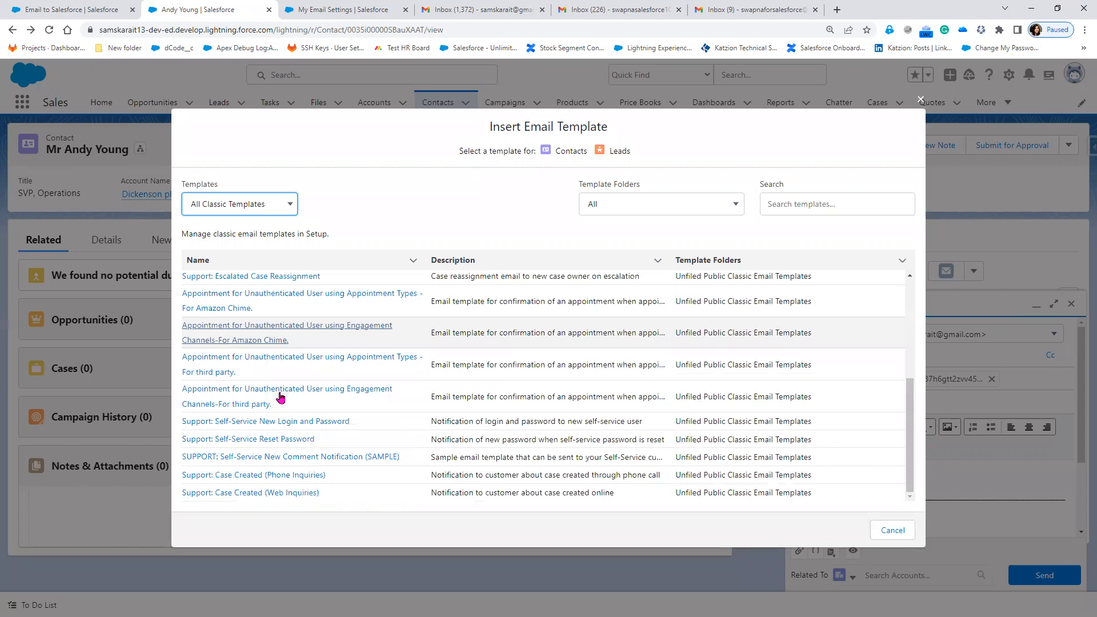
scroll(257, 394, "up", 2)
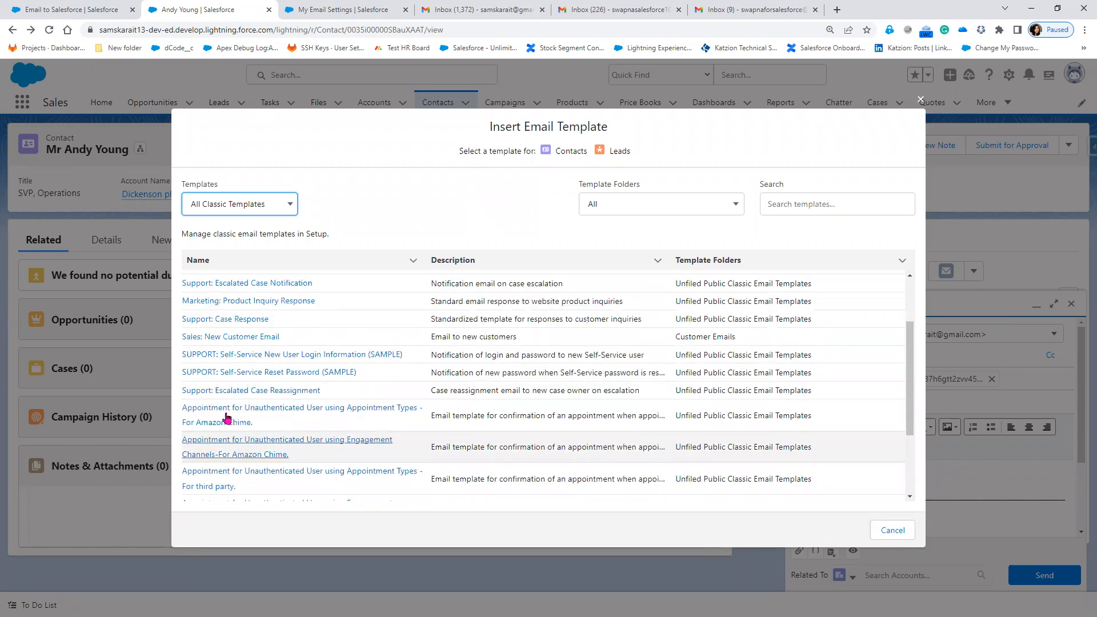
left_click(231, 337)
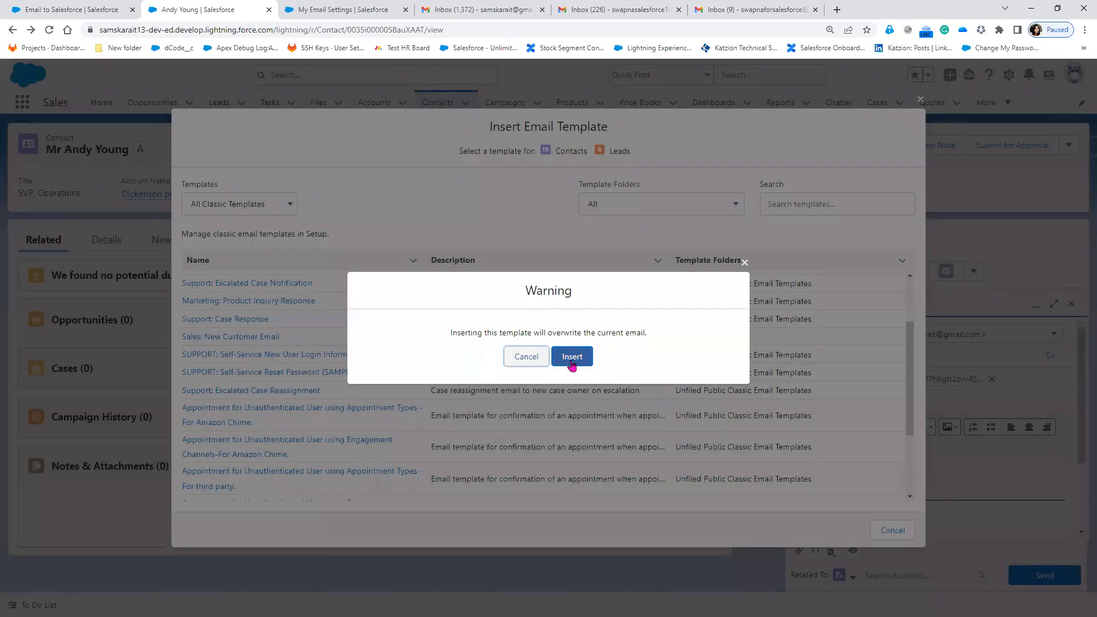
left_click(571, 357)
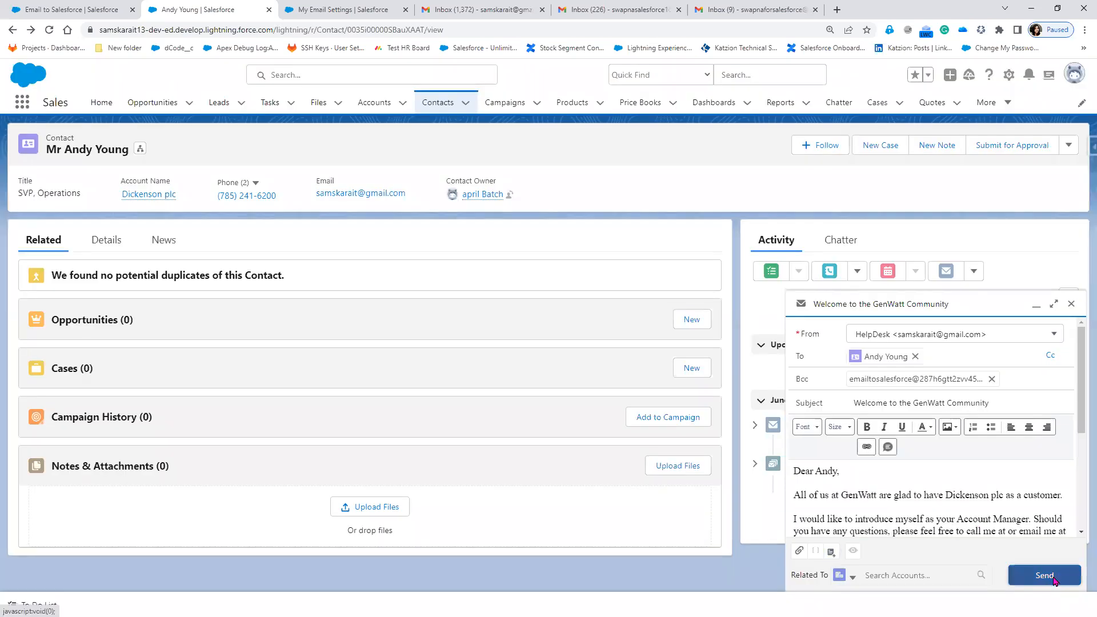
Send the welcome email and dismiss the 'Email was sent.' confirmation.
left_click(1052, 577)
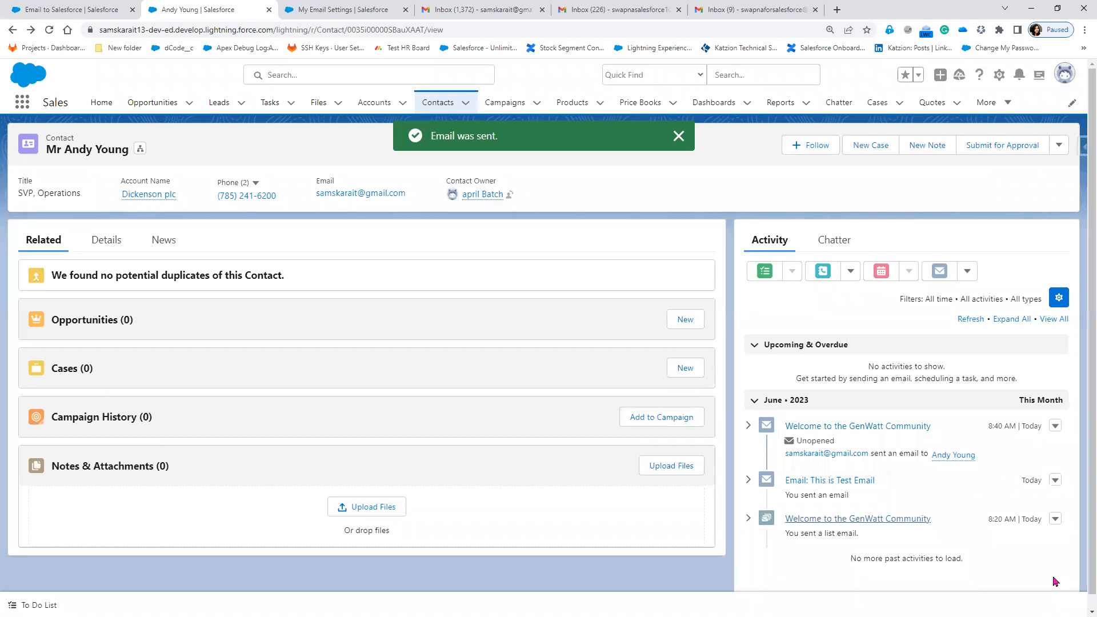
left_click(681, 141)
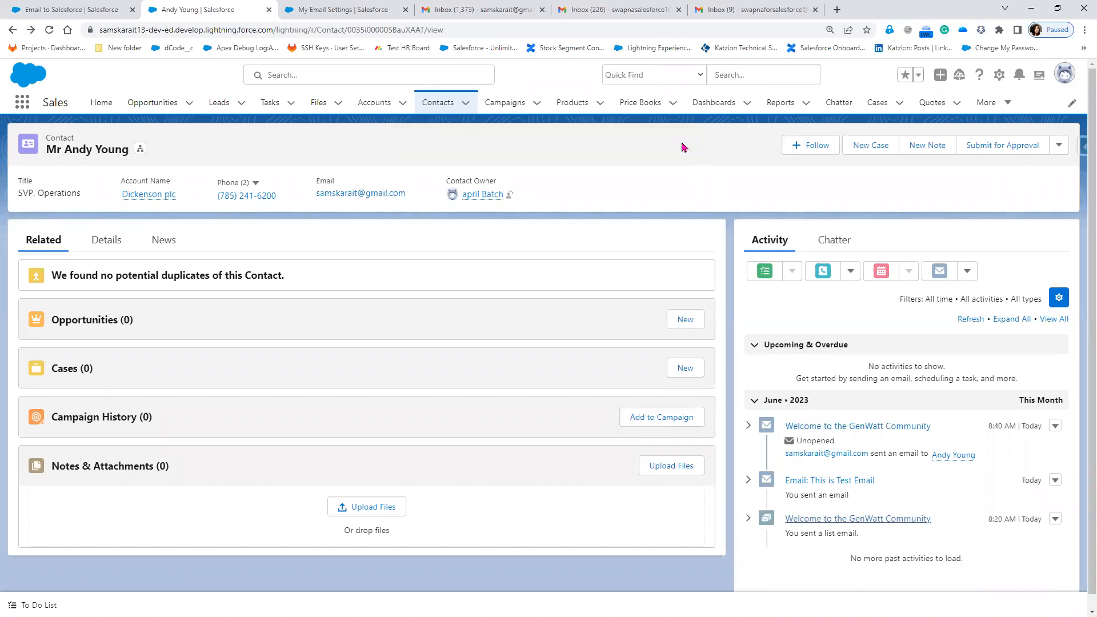
left_click(327, 9)
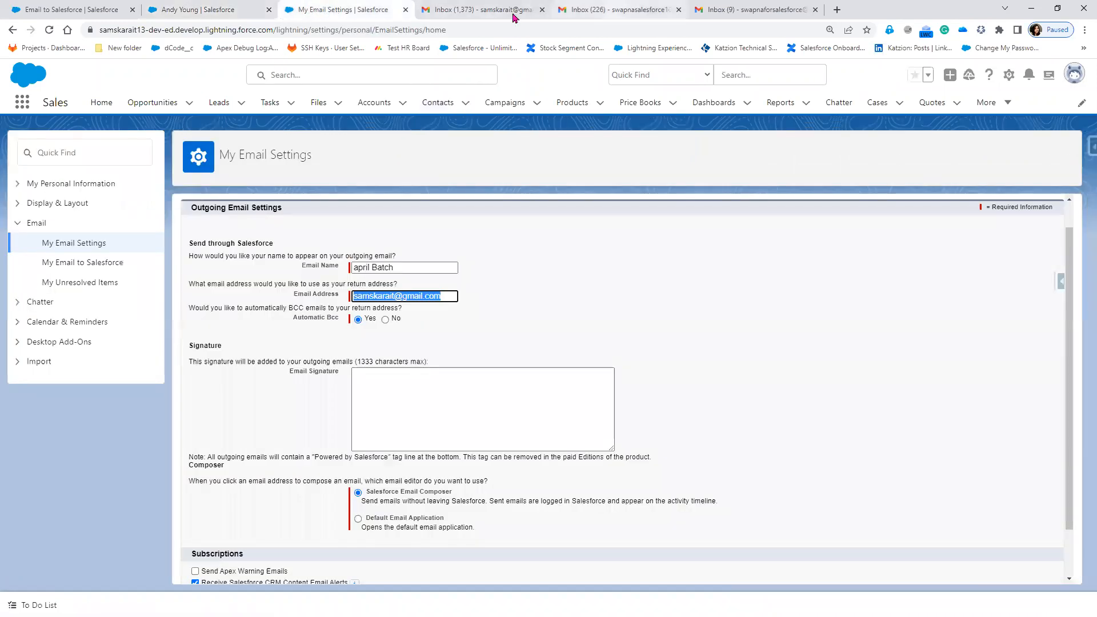
In Gmail, close the old draft and read the new Success! Email to salesforce.com confirmation.
left_click(488, 12)
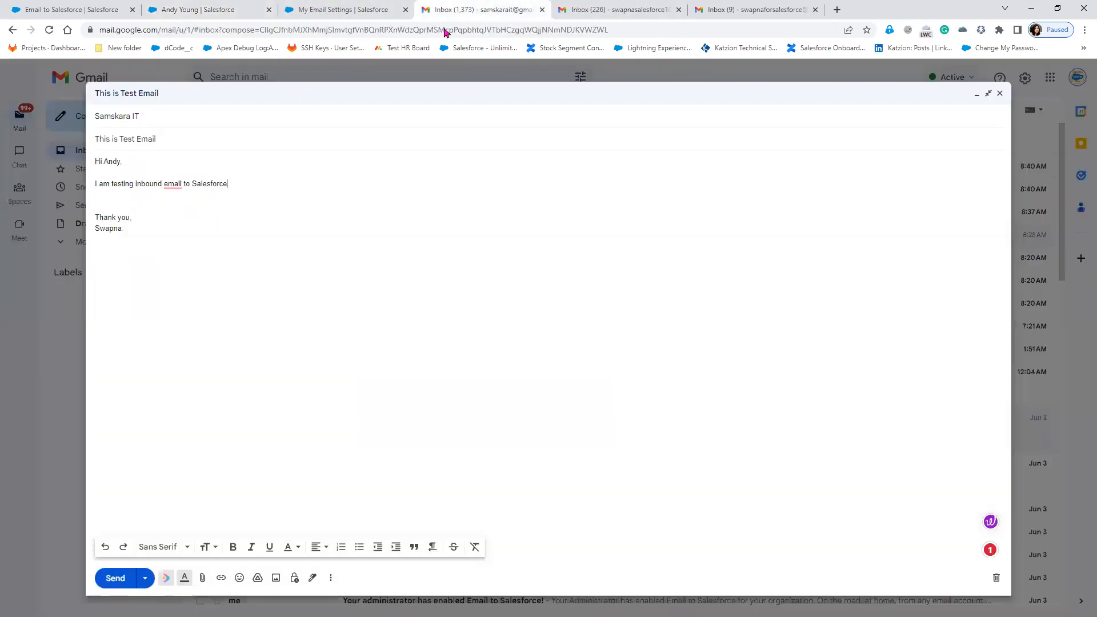
left_click(1000, 95)
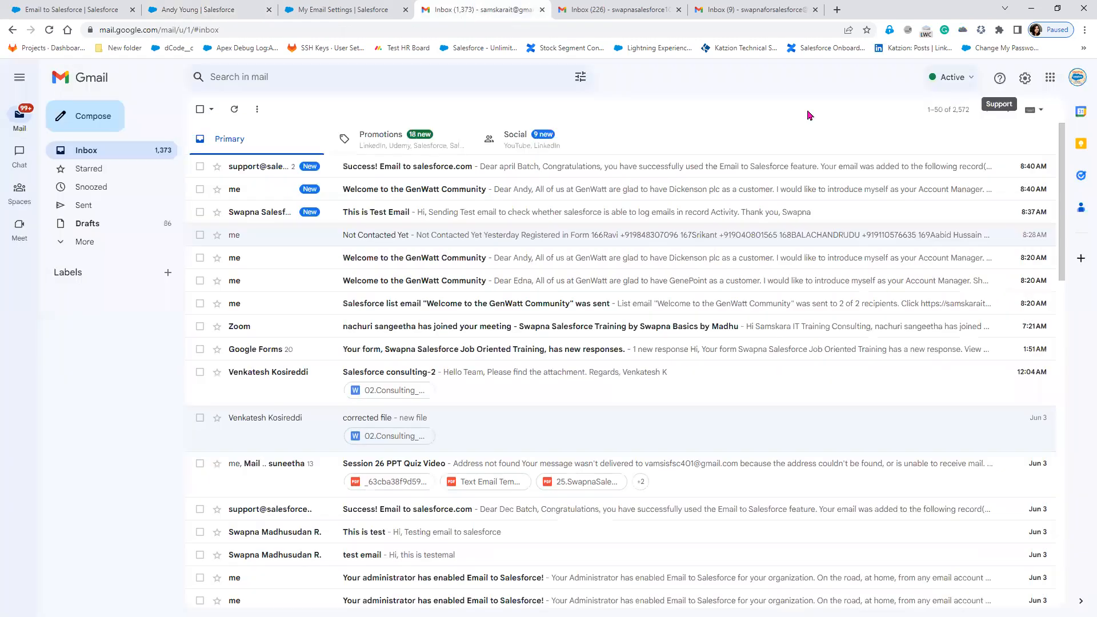
left_click(437, 165)
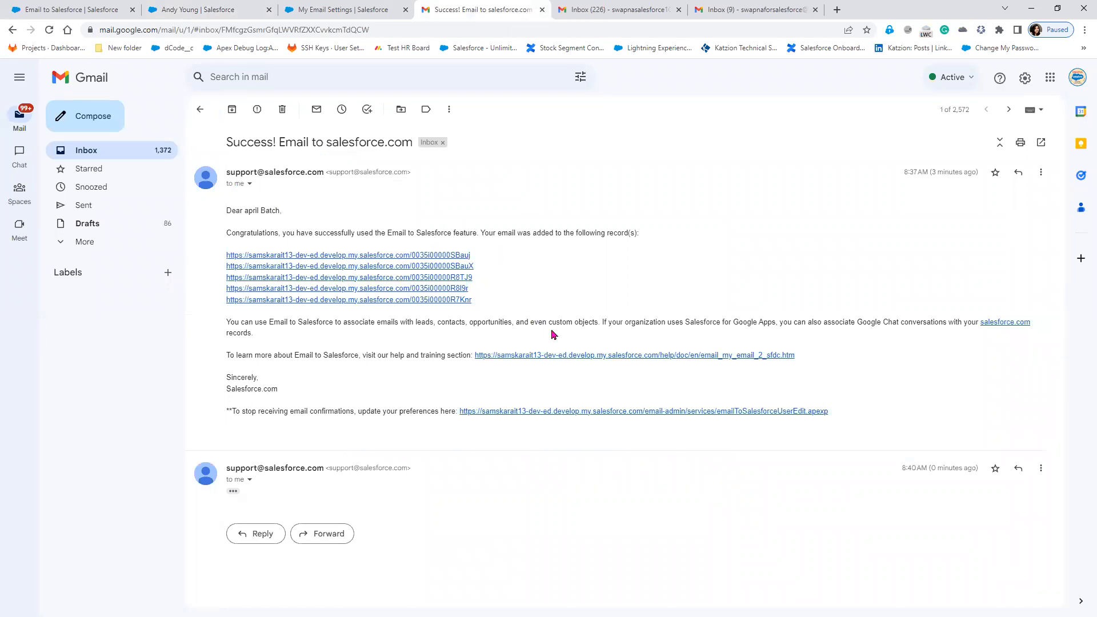
left_click(234, 491)
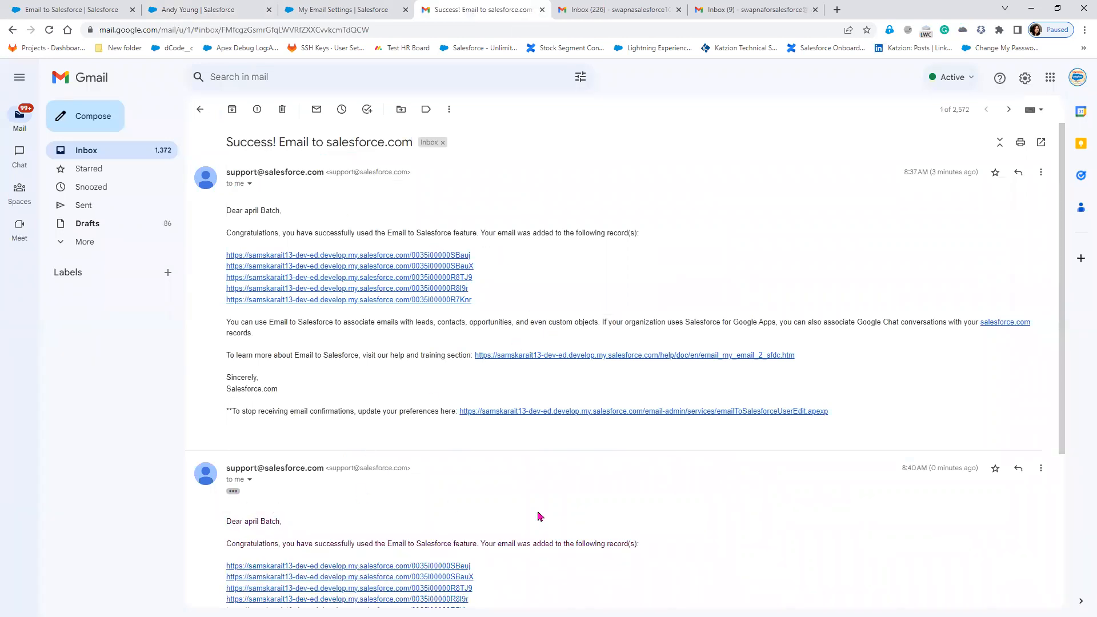
scroll(540, 516, "down", 3)
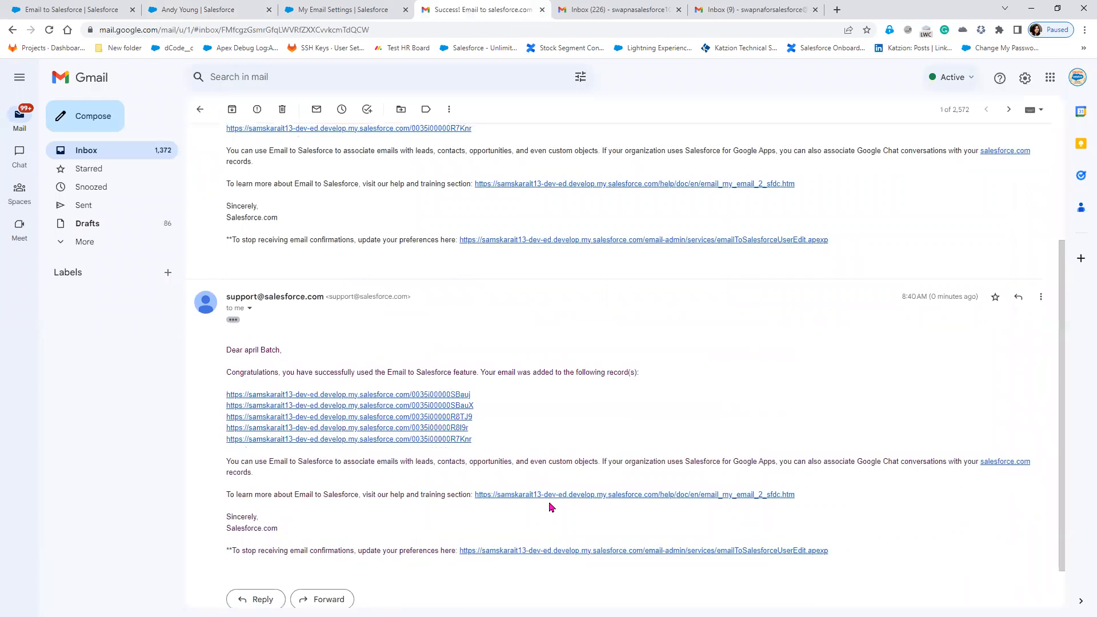
scroll(549, 509, "up", 3)
left_click(1041, 174)
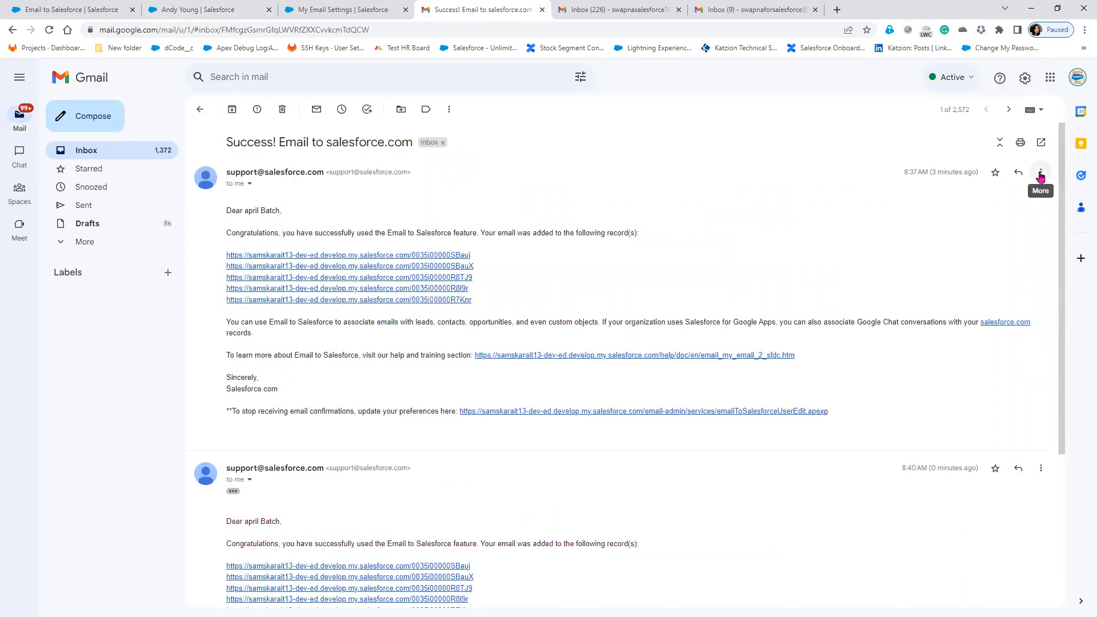
left_click(908, 190)
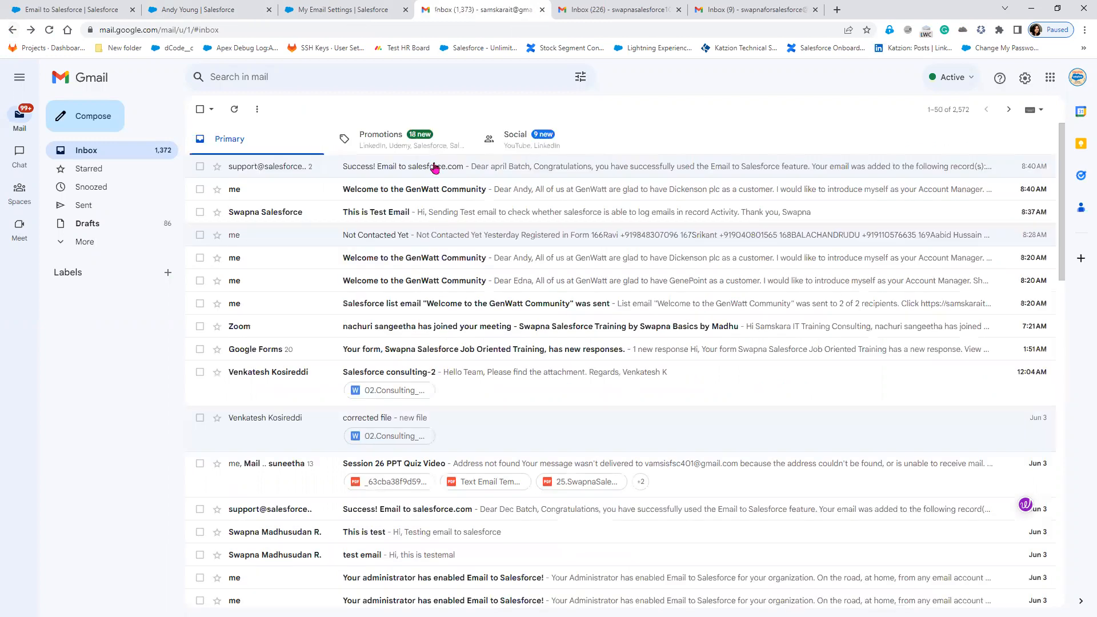
left_click(434, 167)
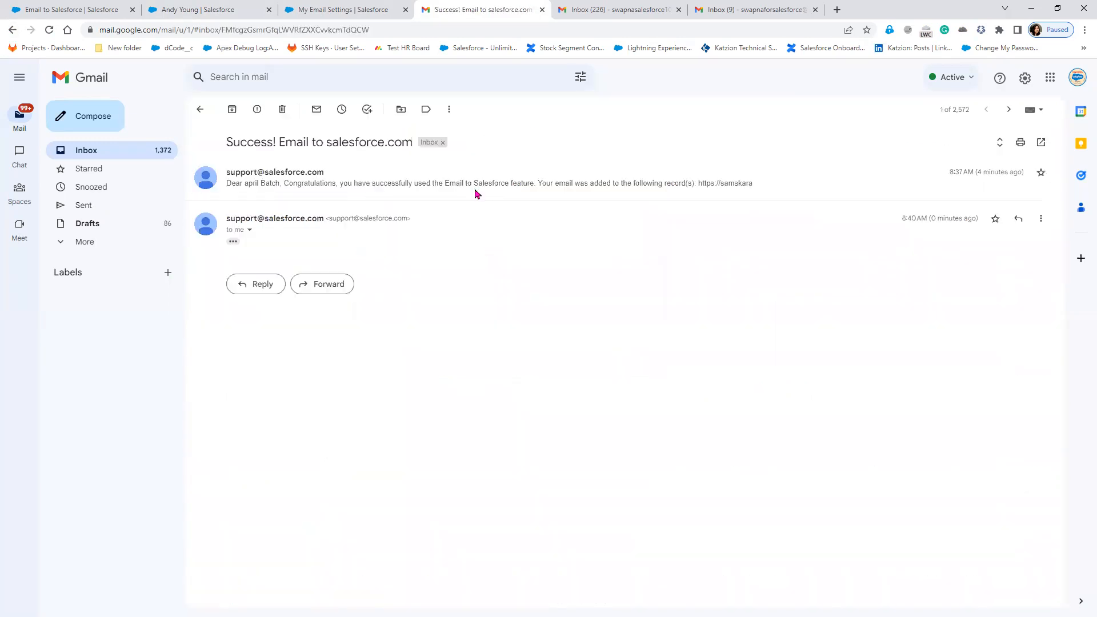
left_click(248, 189)
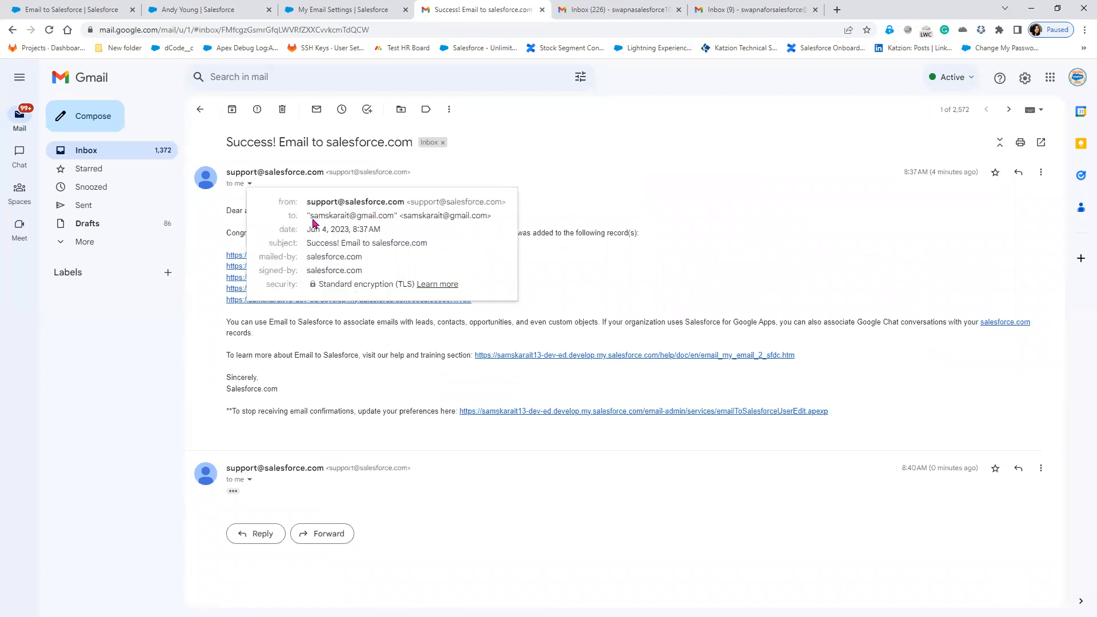
left_click_drag(306, 214, 349, 215)
triple_click(420, 217)
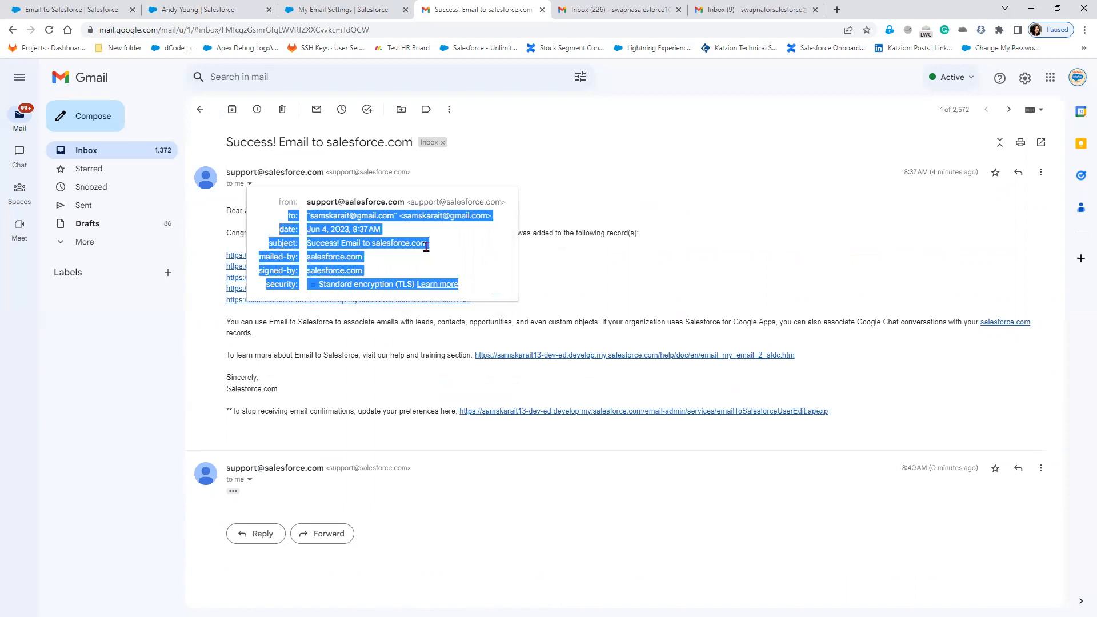
left_click_drag(426, 247, 426, 249)
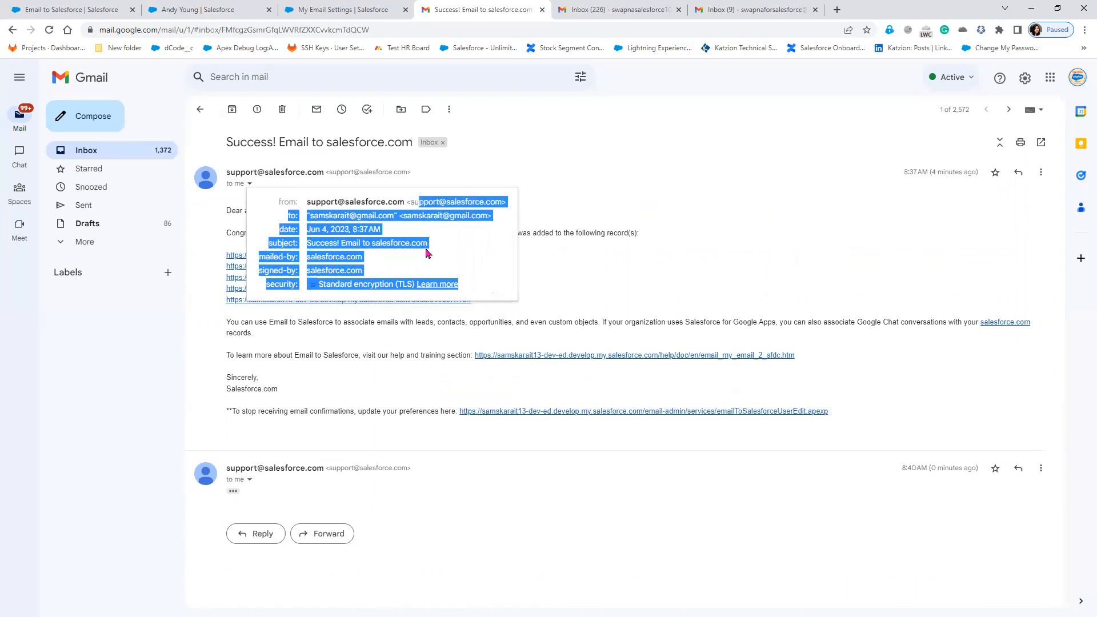
left_click(608, 207)
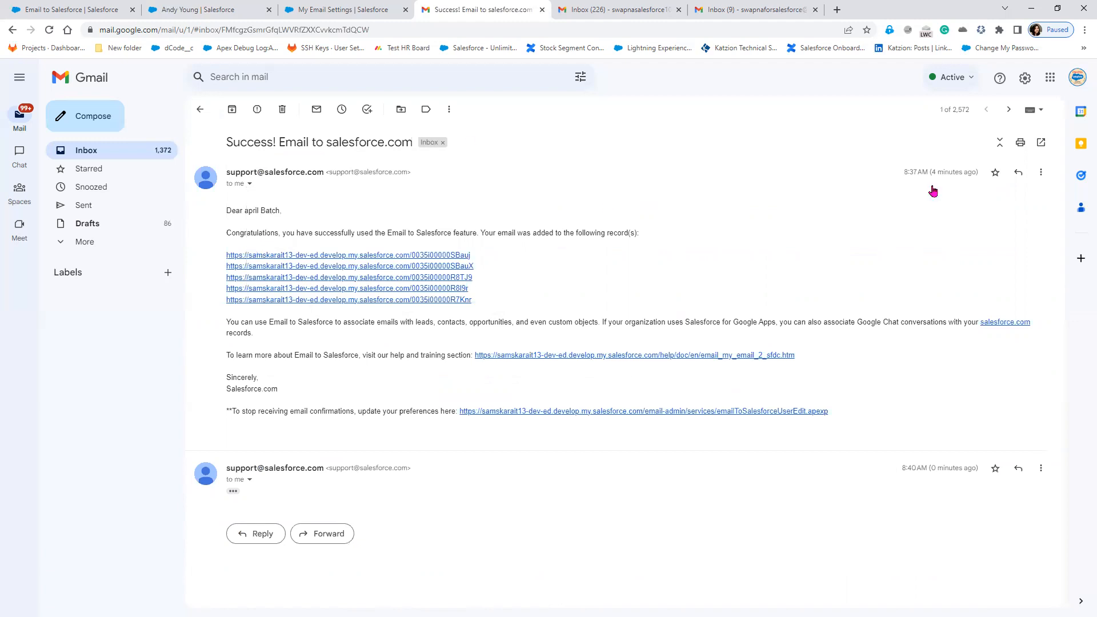
left_click(338, 174)
left_click(249, 180)
left_click(250, 184)
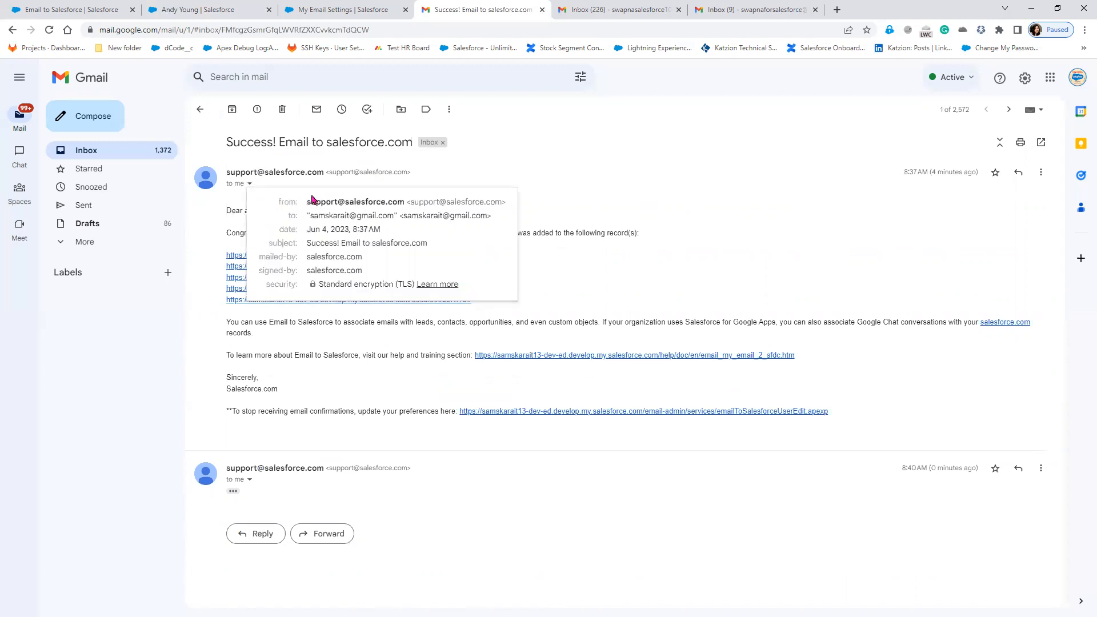
left_click_drag(308, 201, 368, 205)
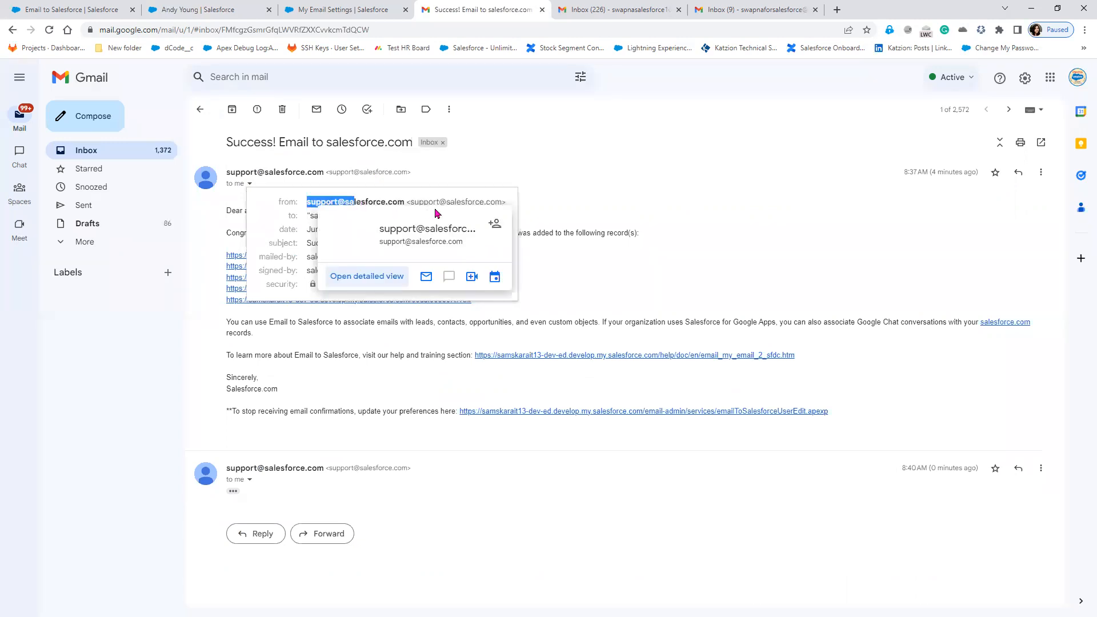
left_click(261, 220)
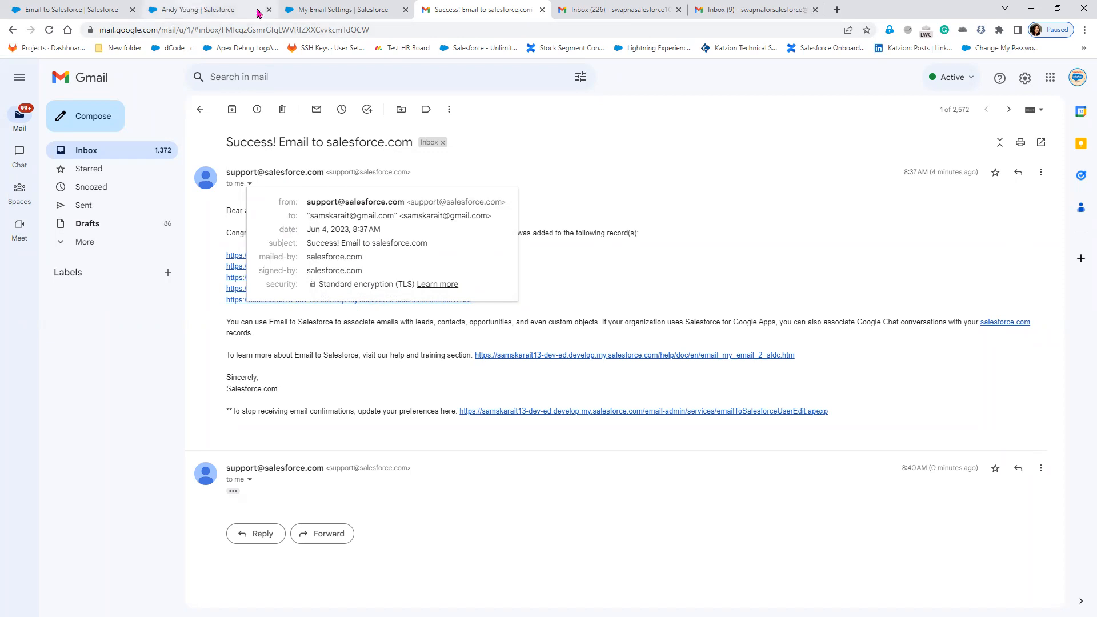
Open and close the email composer on Andy Young's contact, then select the Setup Quick Find text.
left_click(328, 8)
left_click(228, 9)
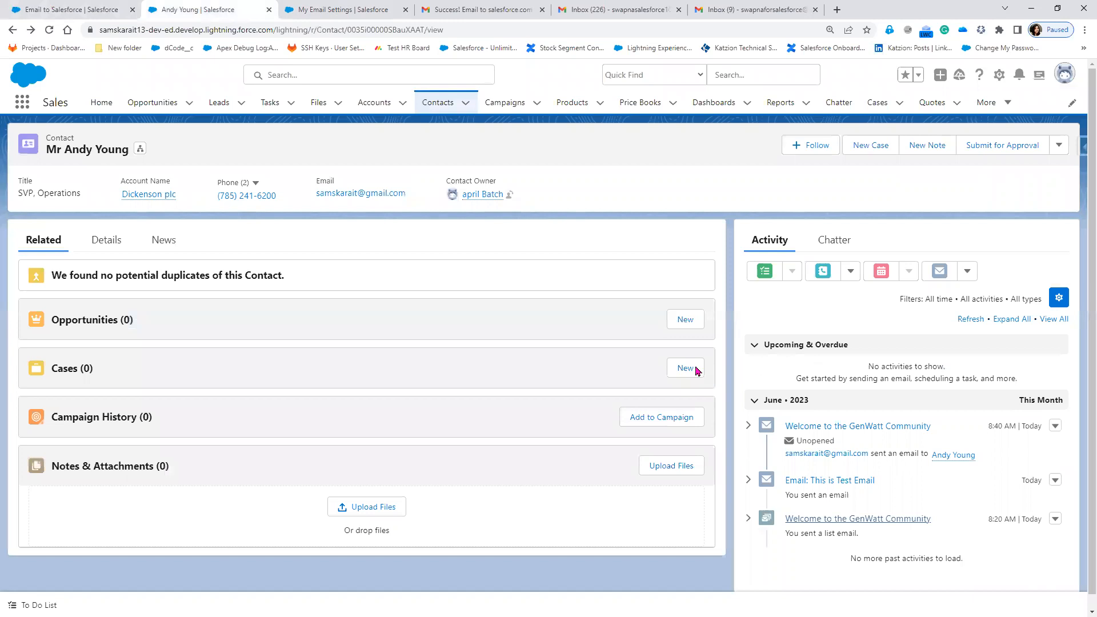
left_click(944, 276)
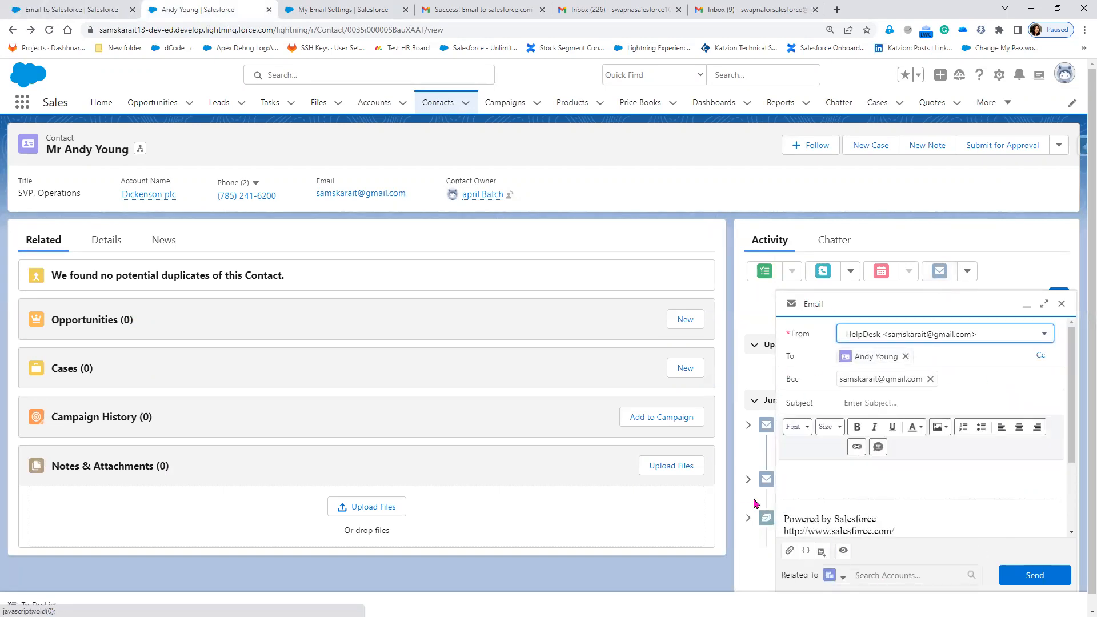
left_click(1062, 305)
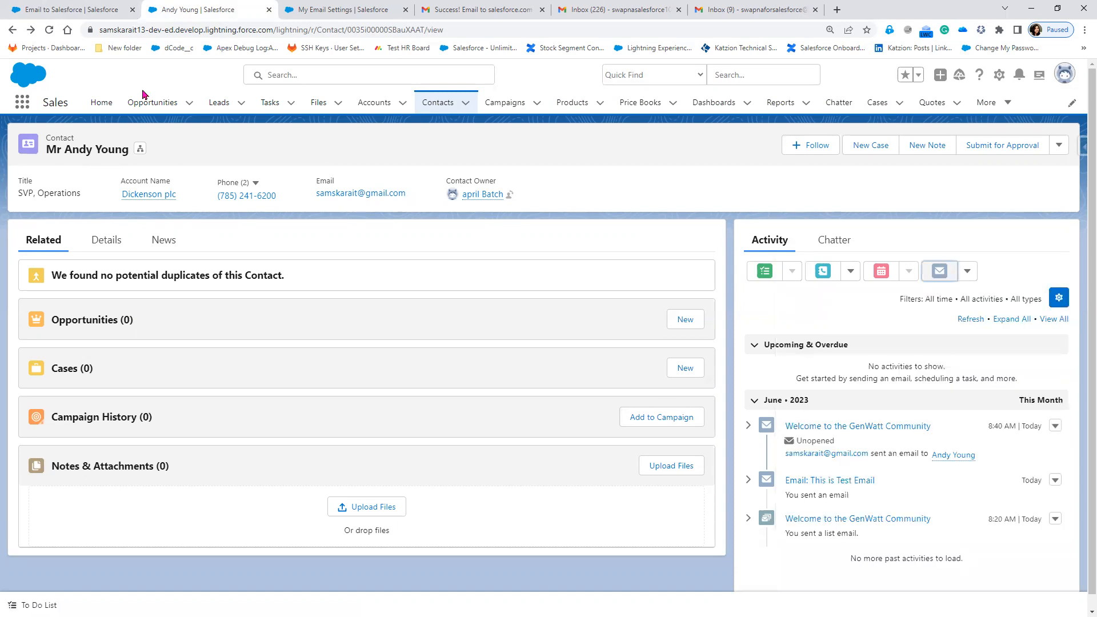
left_click(36, 10)
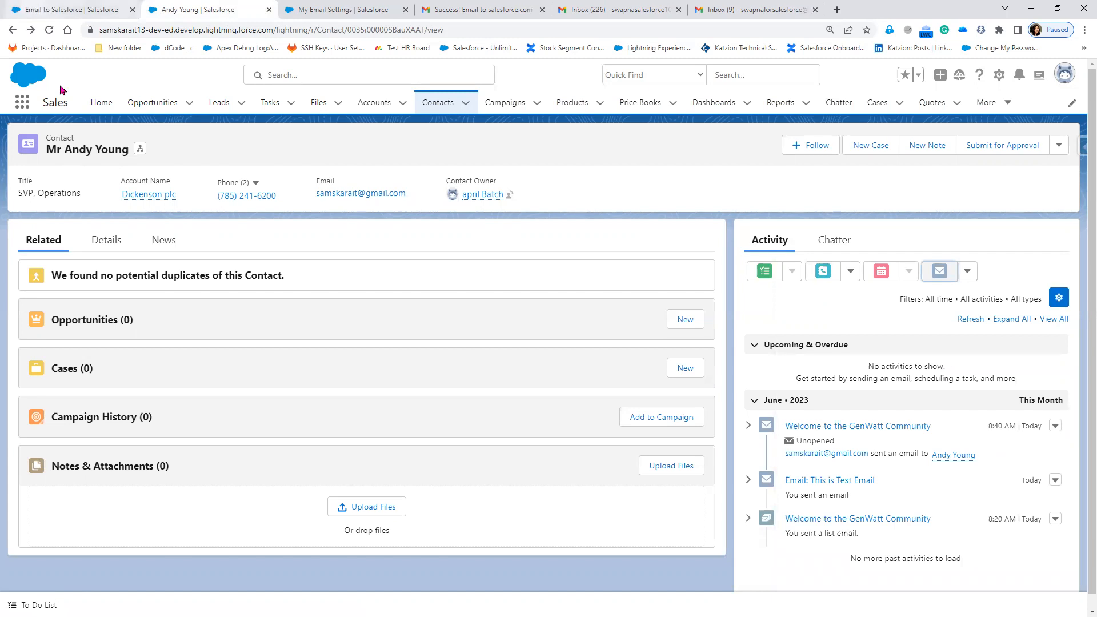
left_click_drag(70, 141, 4, 142)
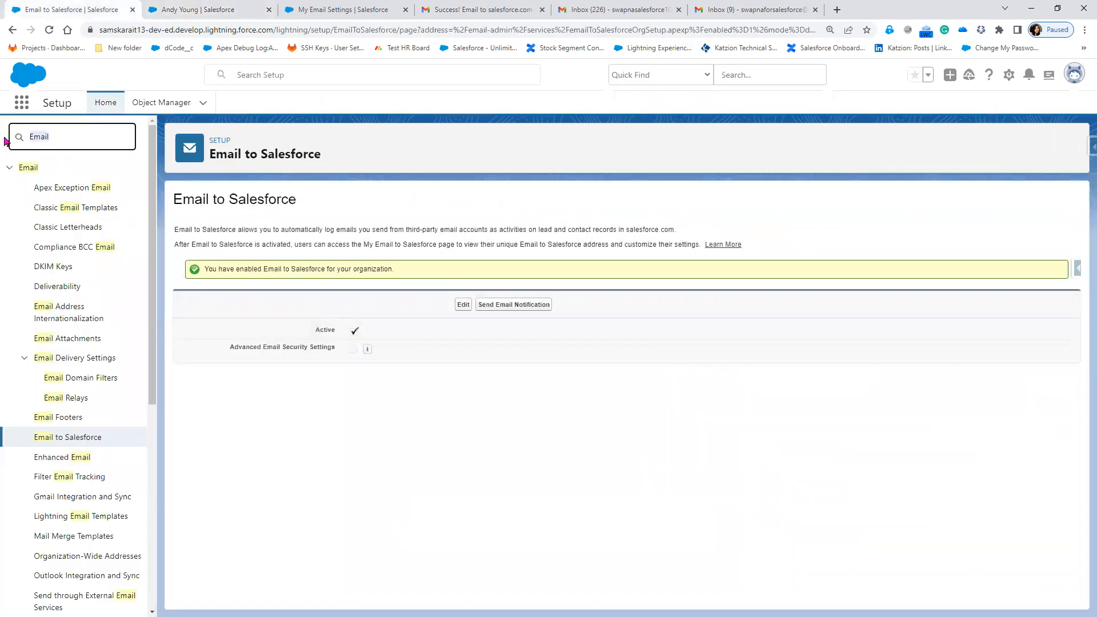
type("send")
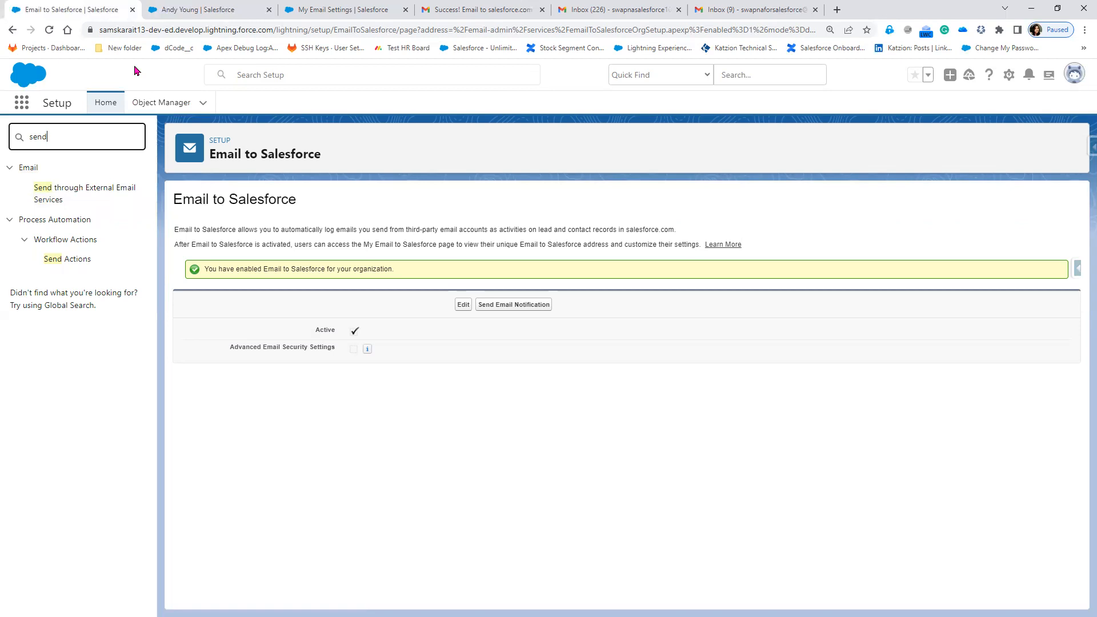
left_click(167, 13)
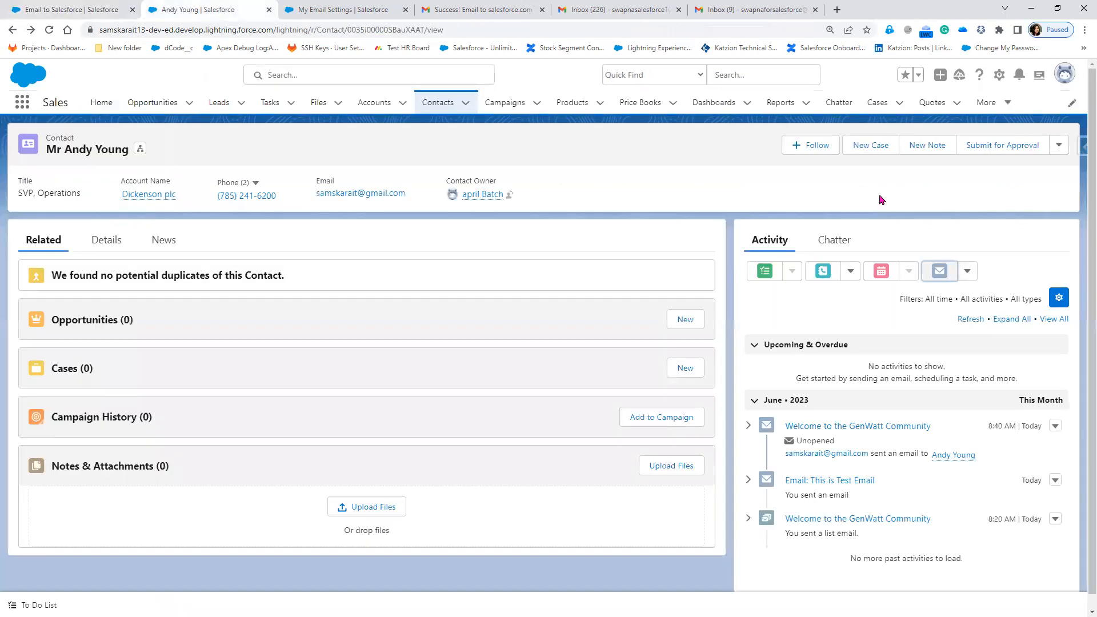
Open a new email from the contact's Activity panel and place the cursor in the body.
left_click(942, 272)
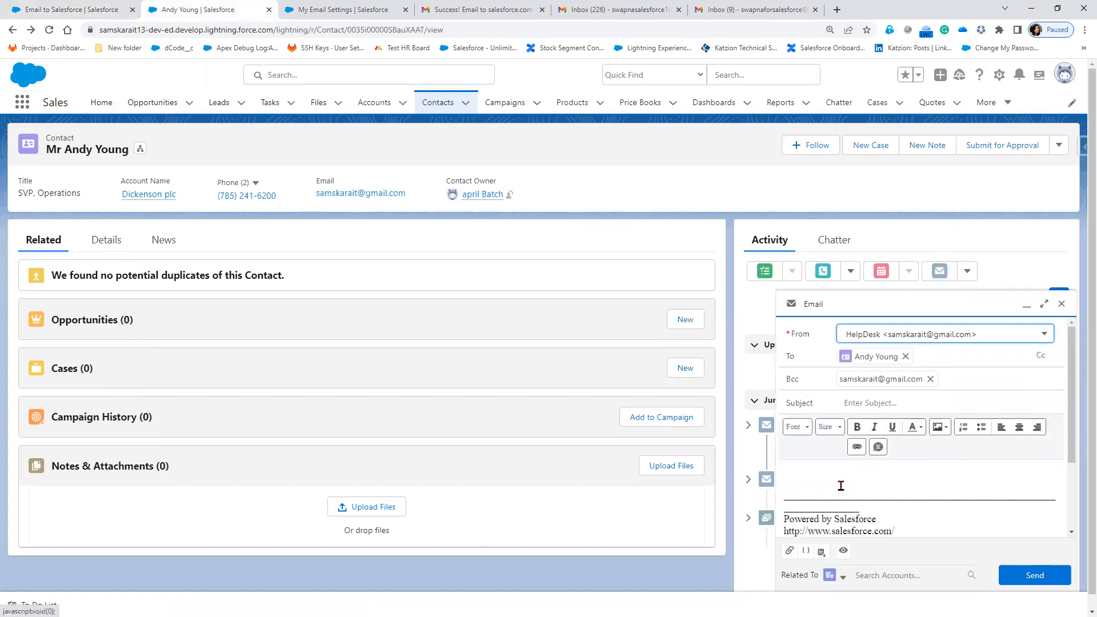
left_click(826, 477)
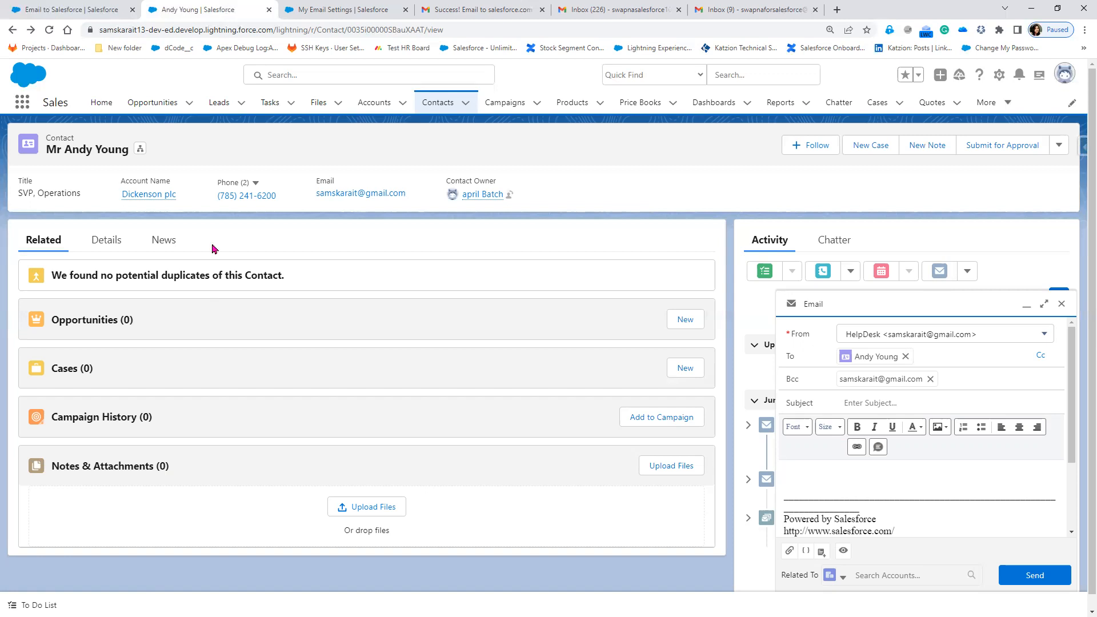
Open the Send through External Email Services settings and review the contact's email draft.
left_click(60, 10)
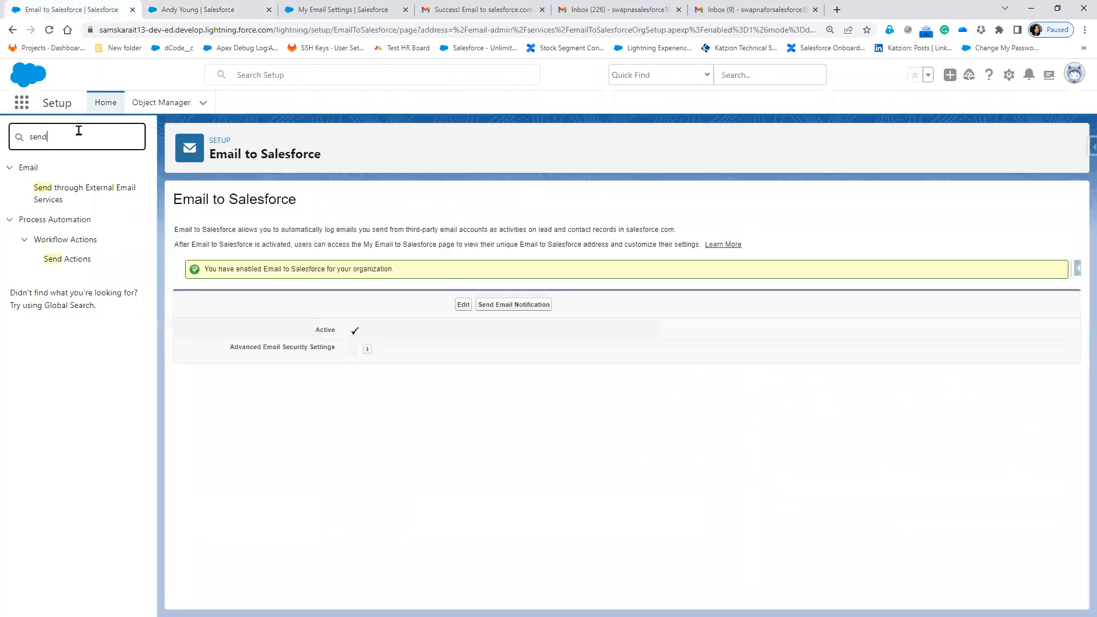
left_click(79, 193)
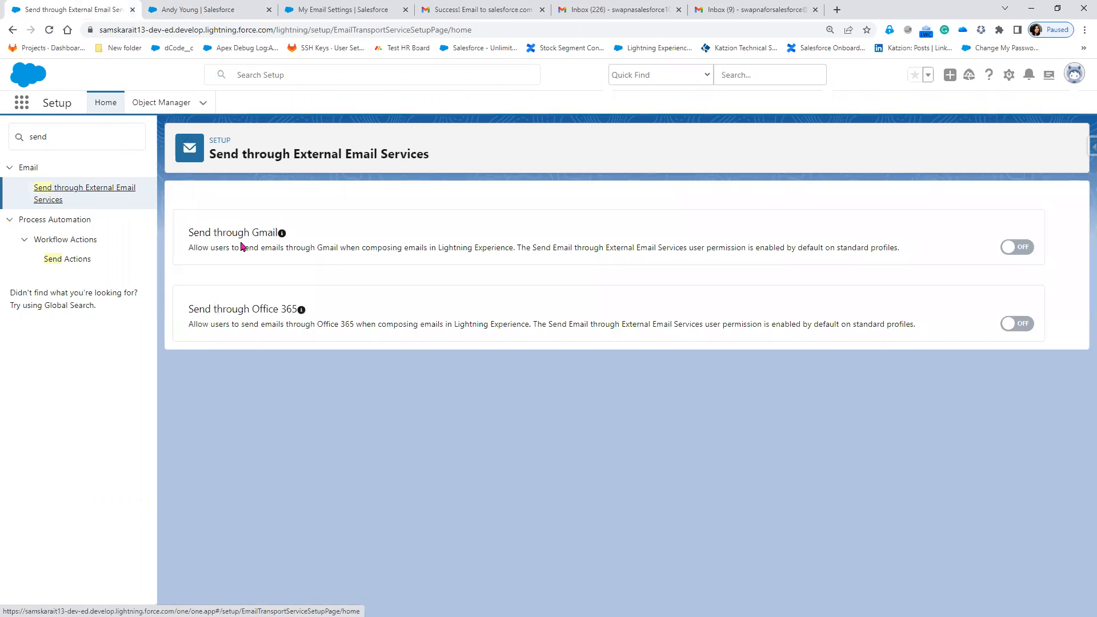
left_click_drag(191, 233, 293, 232)
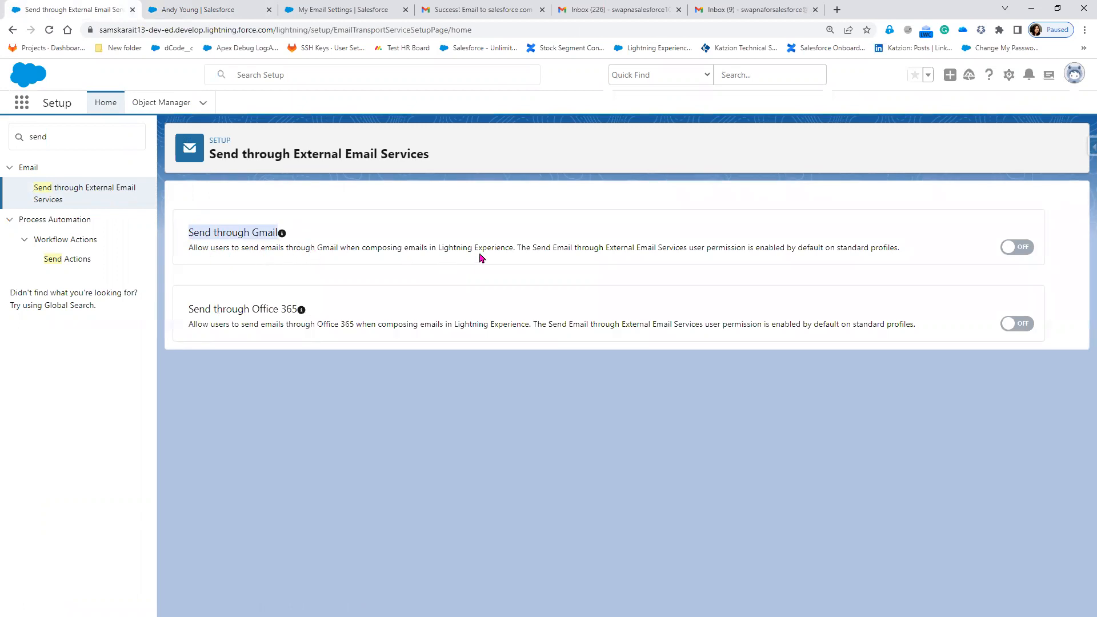
left_click(215, 10)
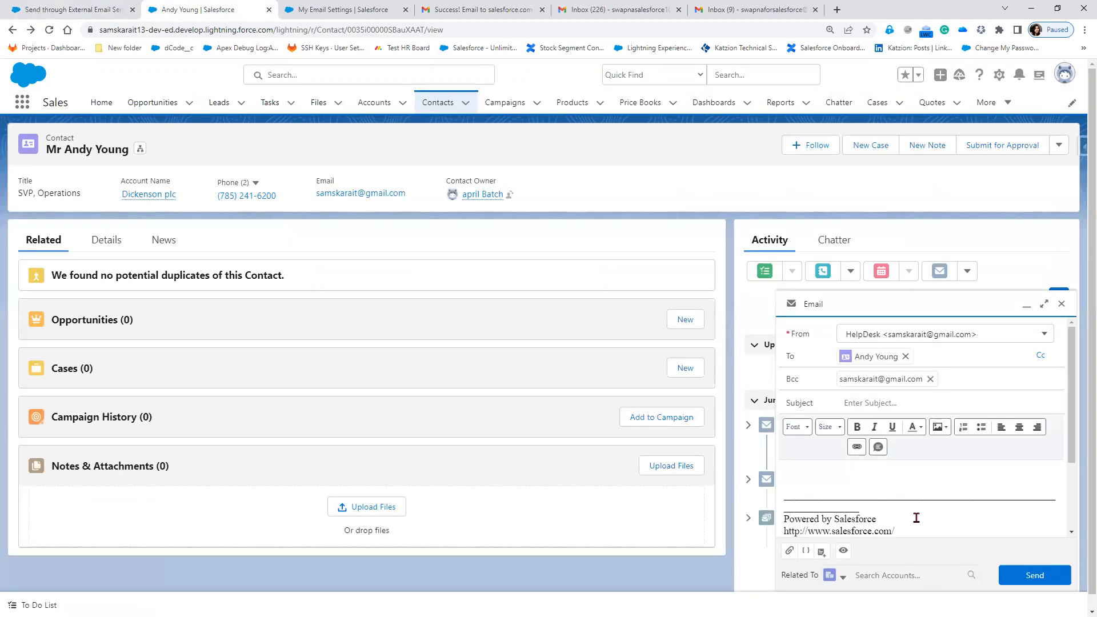
scroll(916, 518, "down", 1)
scroll(895, 388, "down", 2)
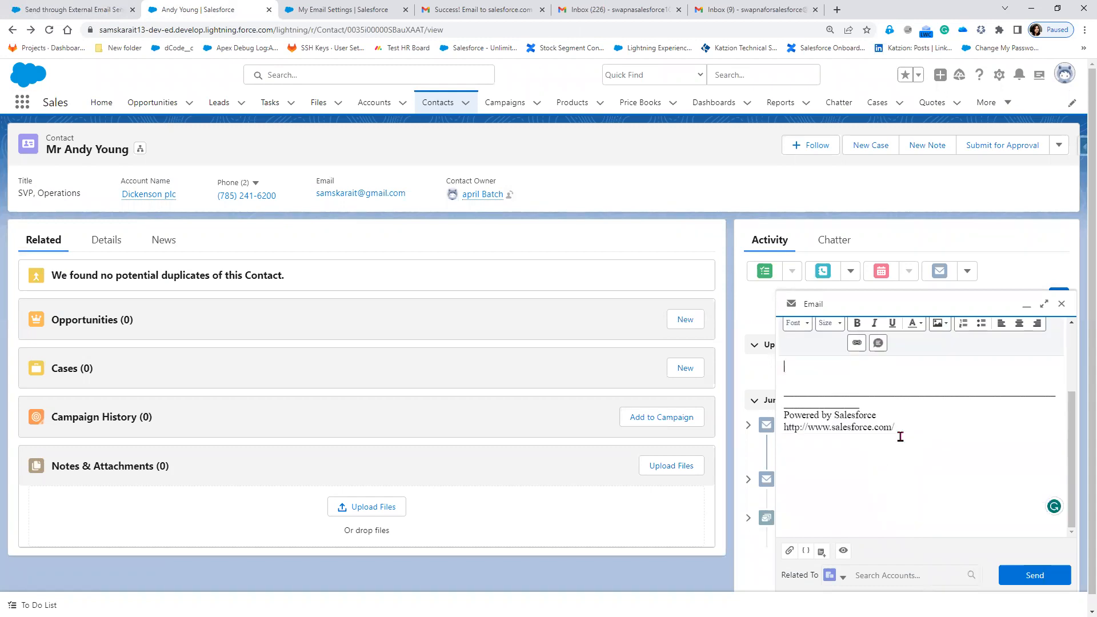
scroll(907, 481, "up", 2)
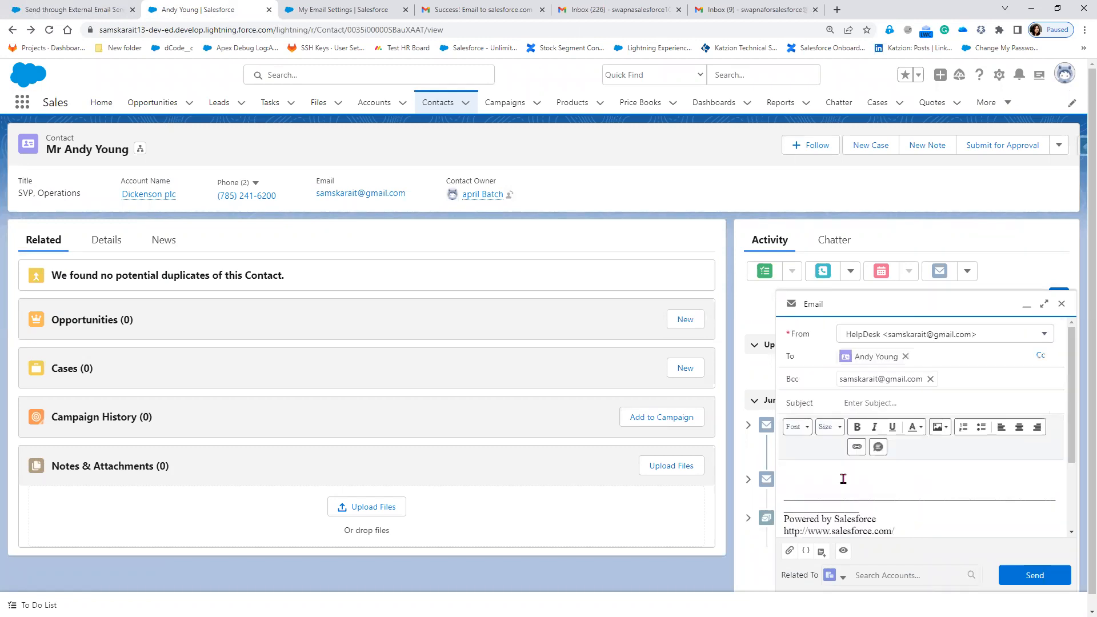
Switch Send through Gmail ON, then reload the contact record.
left_click(49, 9)
left_click(1032, 248)
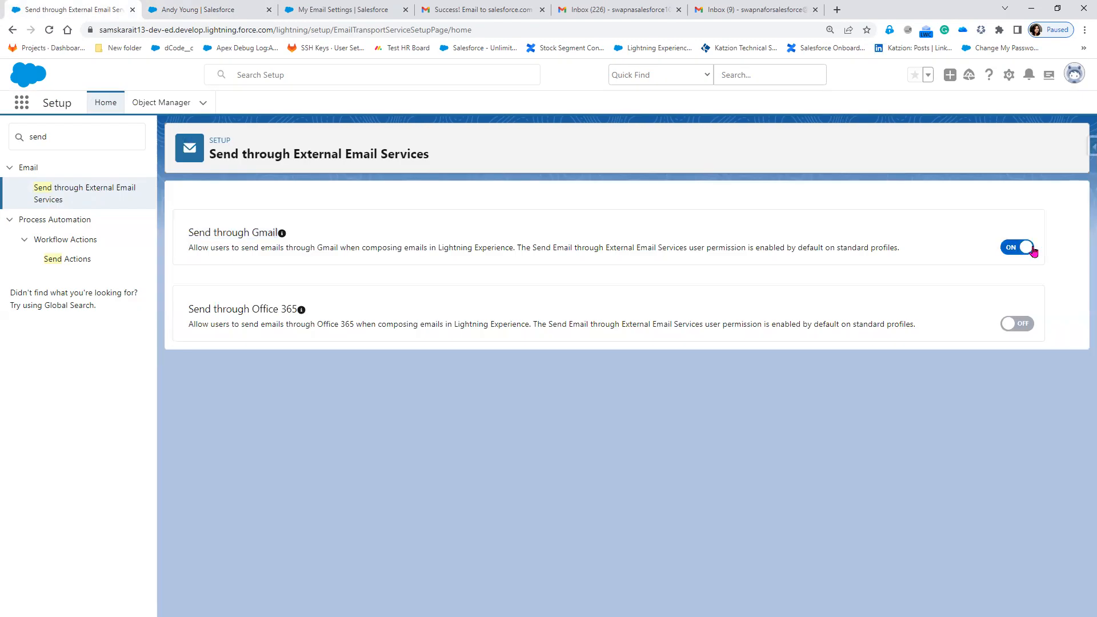
left_click(207, 16)
left_click(50, 30)
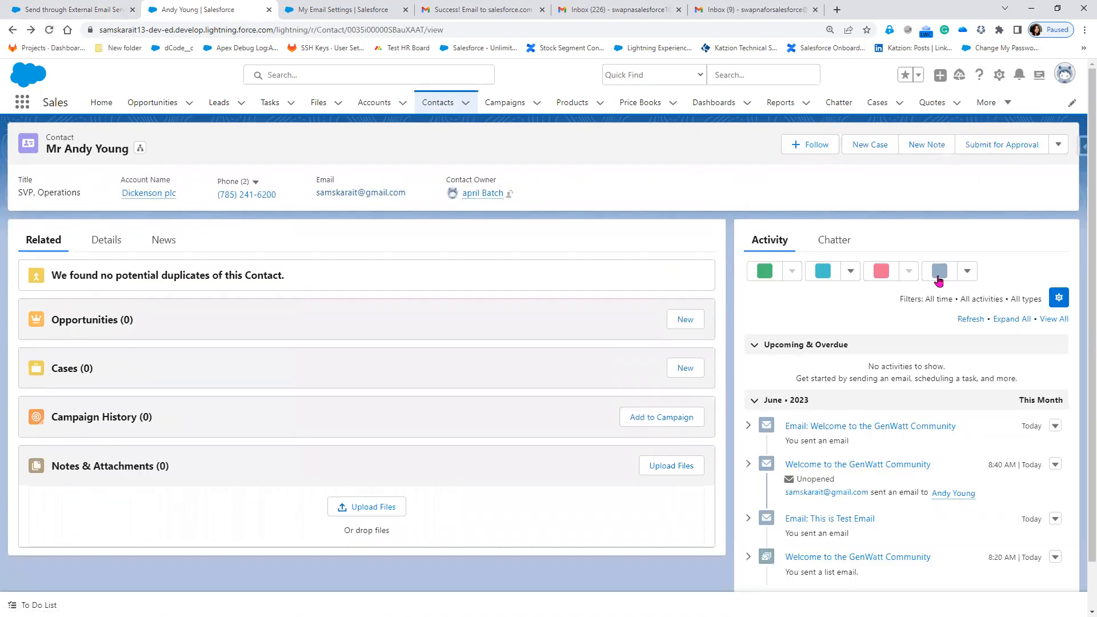
Start a new email on the contact, read the Gmail prompt, and choose 'Yes, Connect Gmail'.
left_click(939, 272)
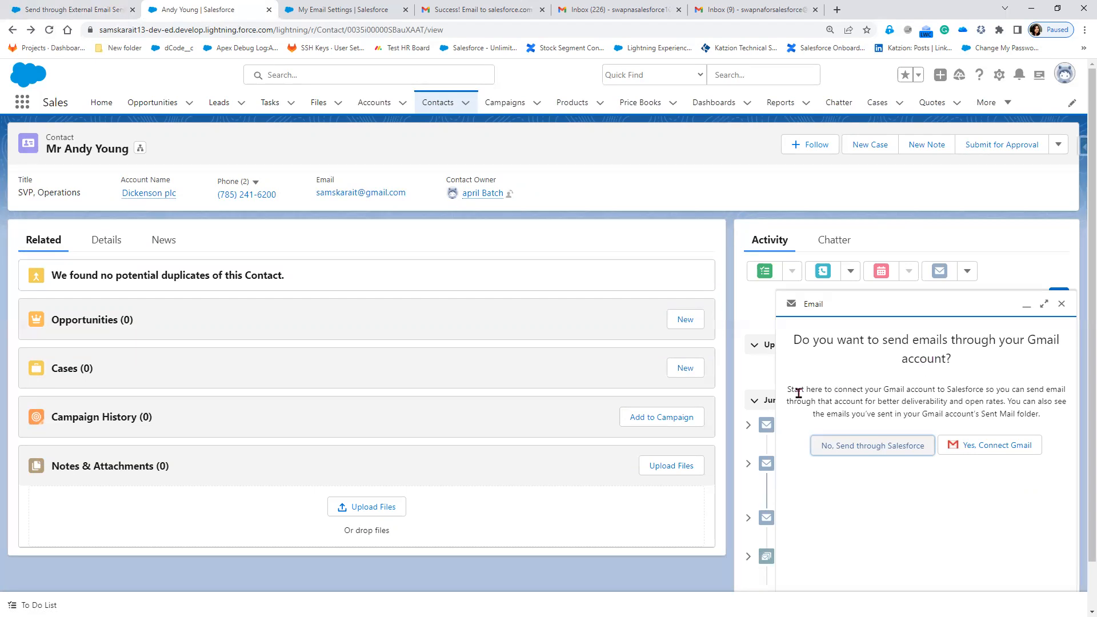
left_click_drag(788, 395, 984, 390)
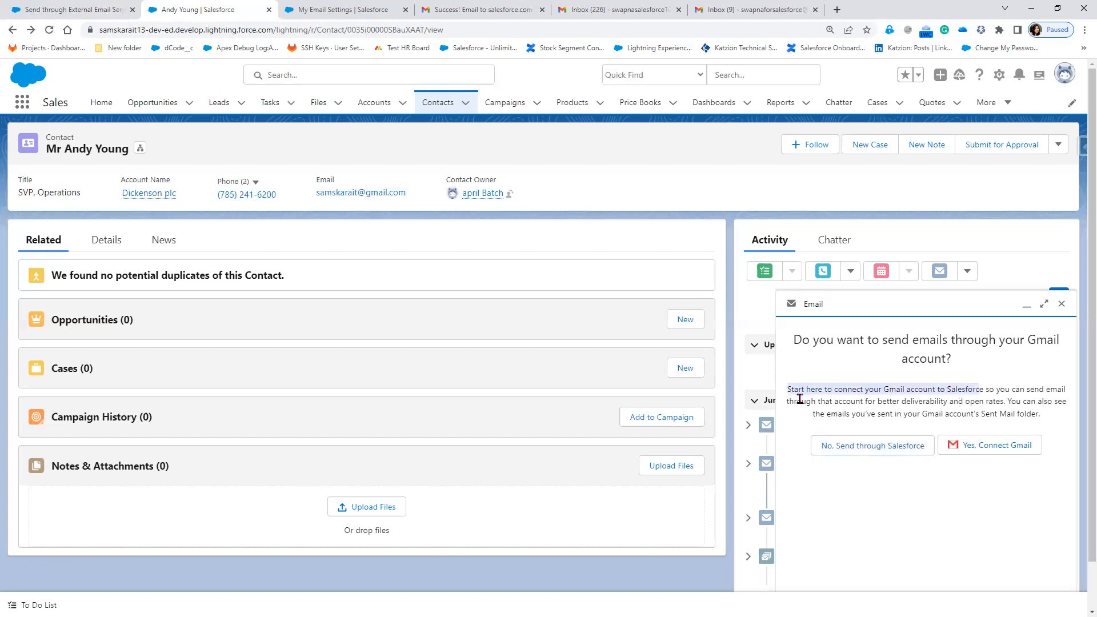
left_click_drag(798, 401, 997, 403)
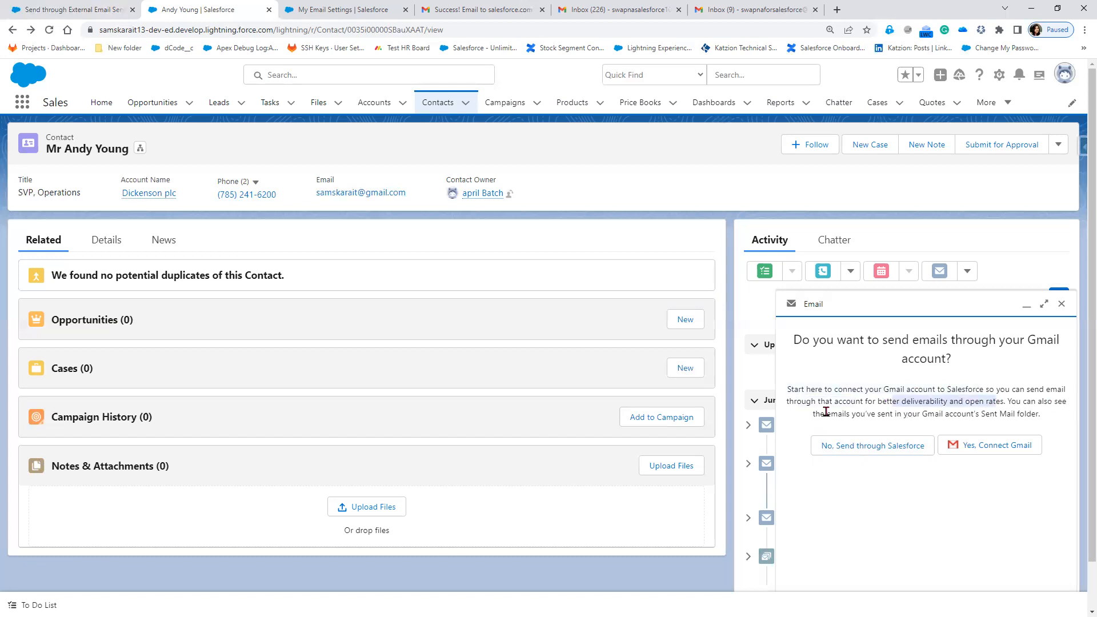
mouse_move(815, 414)
left_mouse_down()
mouse_move(1013, 425)
mouse_move(989, 451)
left_mouse_up()
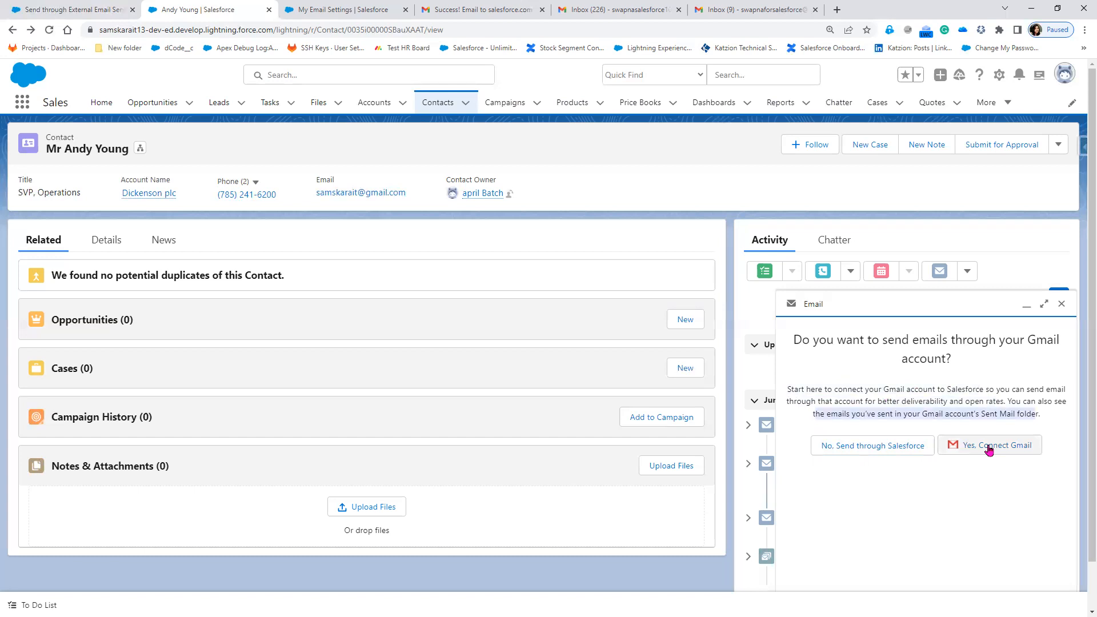
left_click(990, 451)
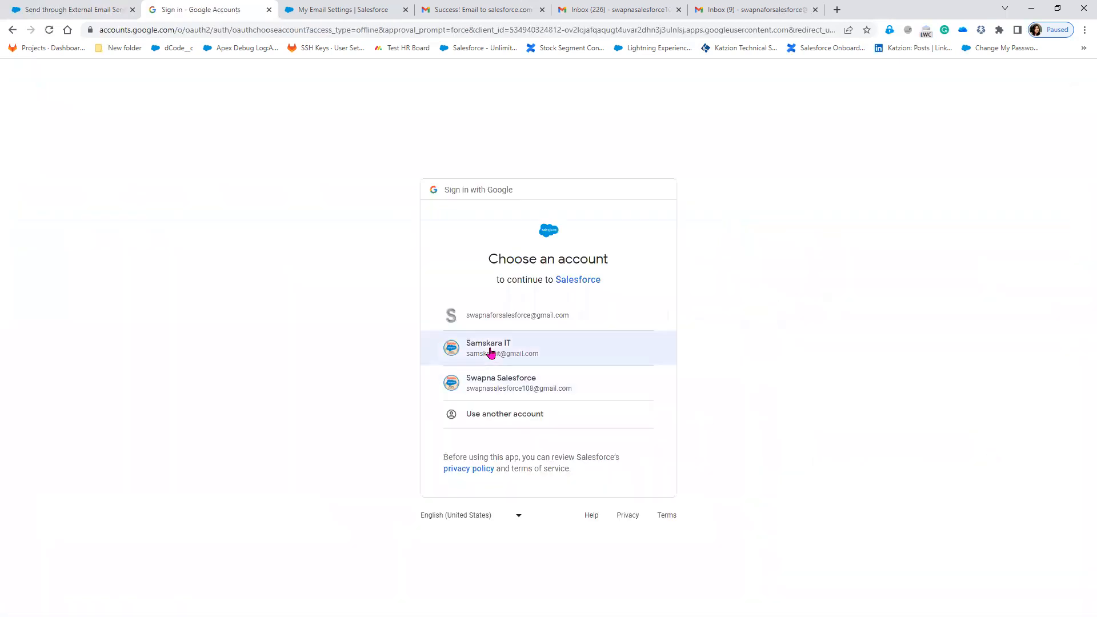
Pick the Gmail account and allow Salesforce to manage drafts and send emails.
left_click(498, 393)
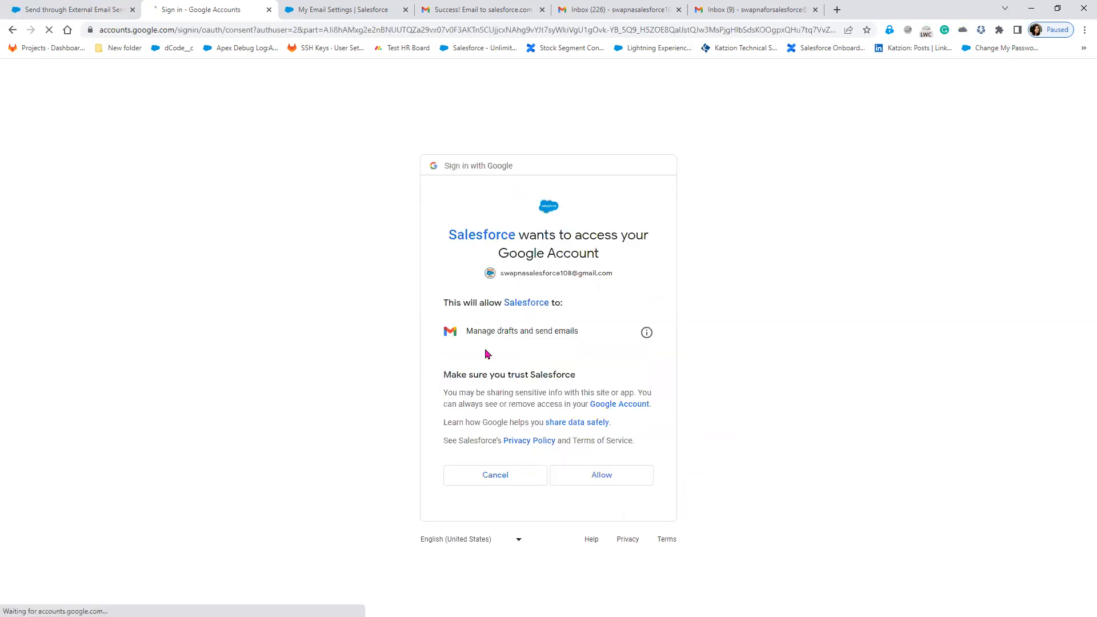
left_click(595, 479)
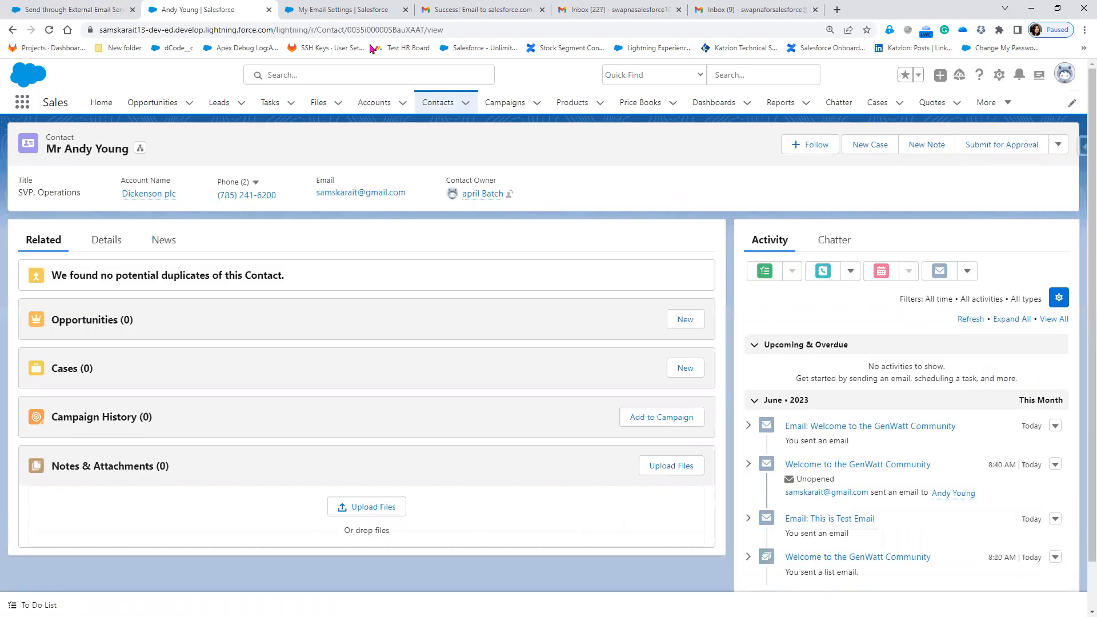
Open a new email on the contact using the connected Gmail sender, checking the Setup tab meanwhile.
left_click(939, 272)
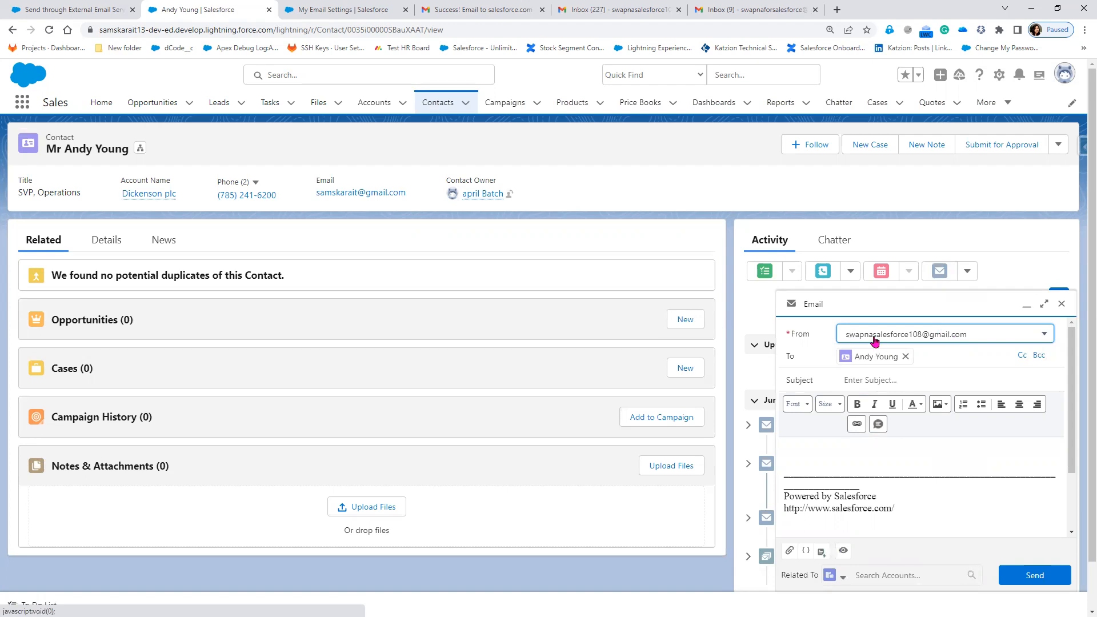
left_click(68, 9)
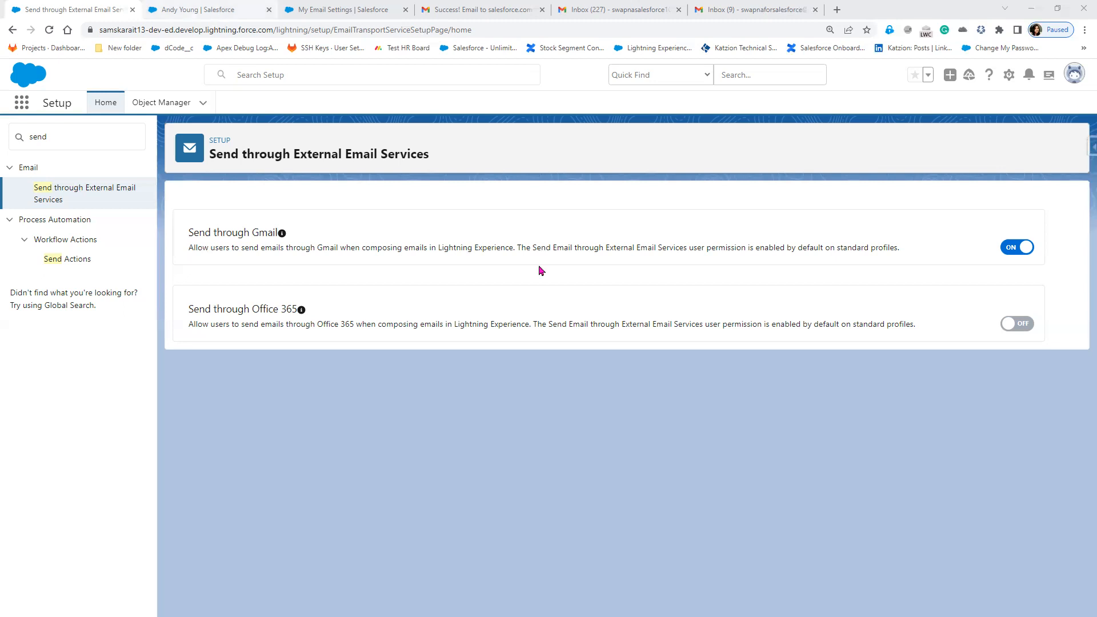
left_click(211, 16)
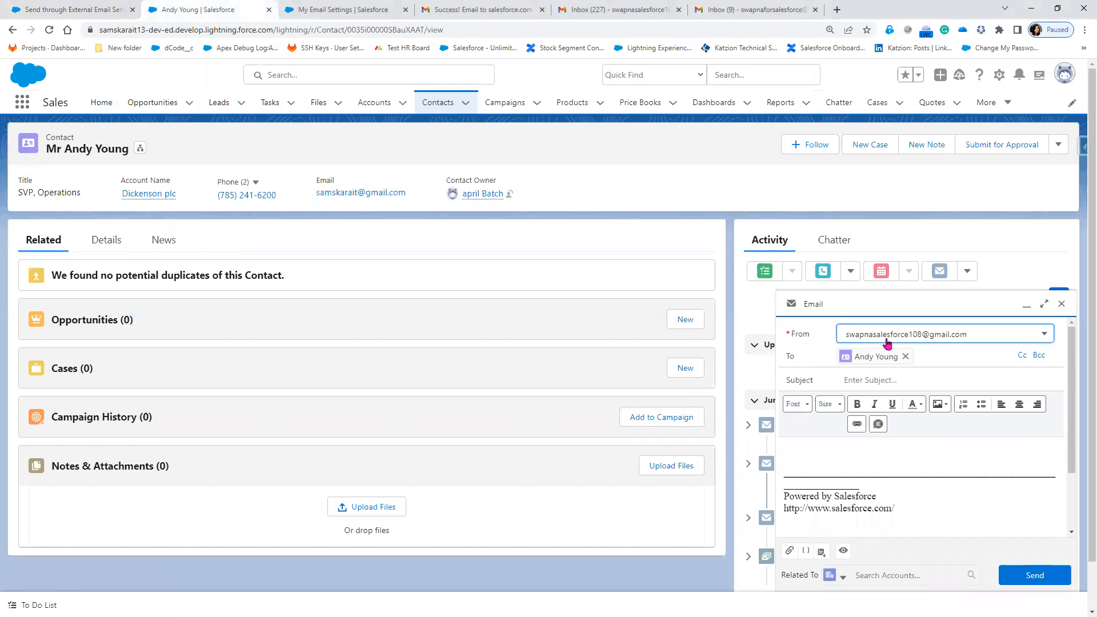
Insert the New Account Creation Email template into the draft, then view the external email settings.
left_click(821, 552)
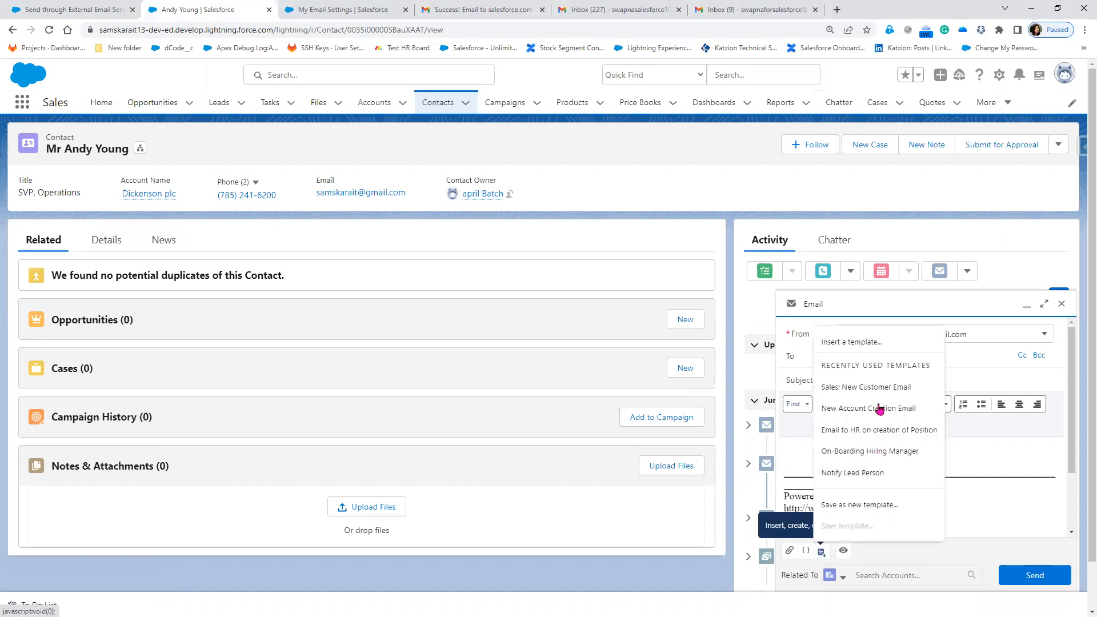
left_click(880, 409)
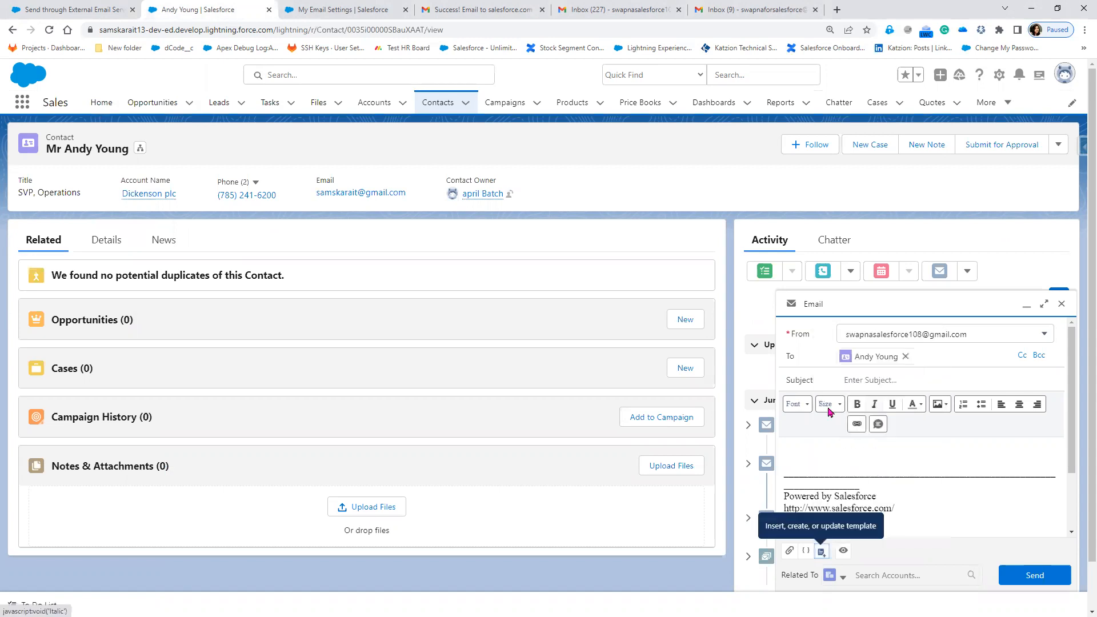
left_click(573, 360)
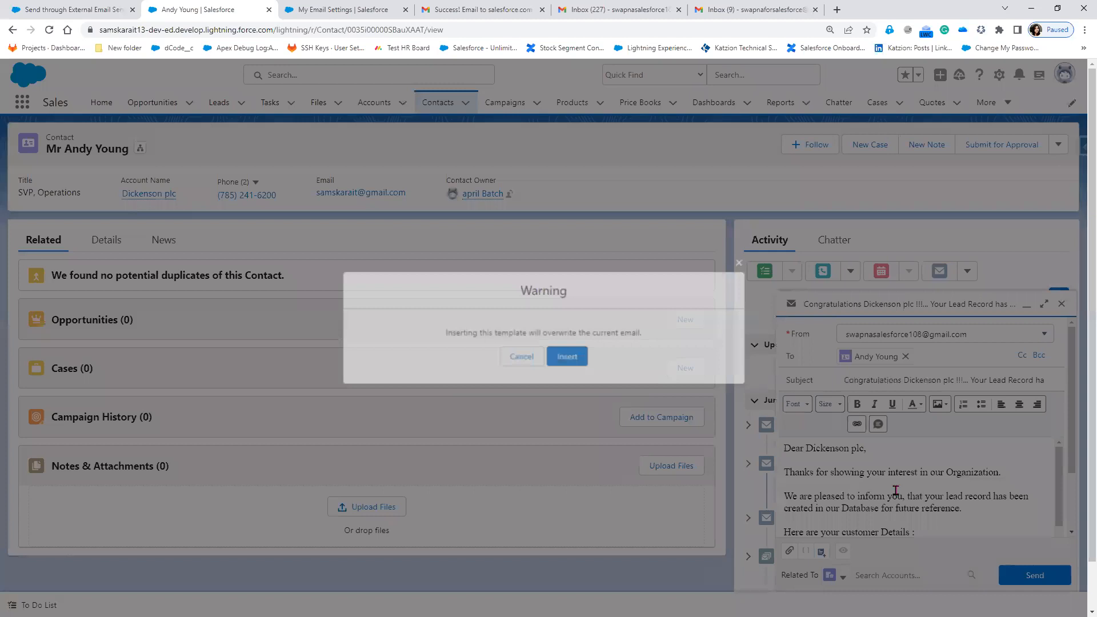
scroll(874, 514, "down", 1)
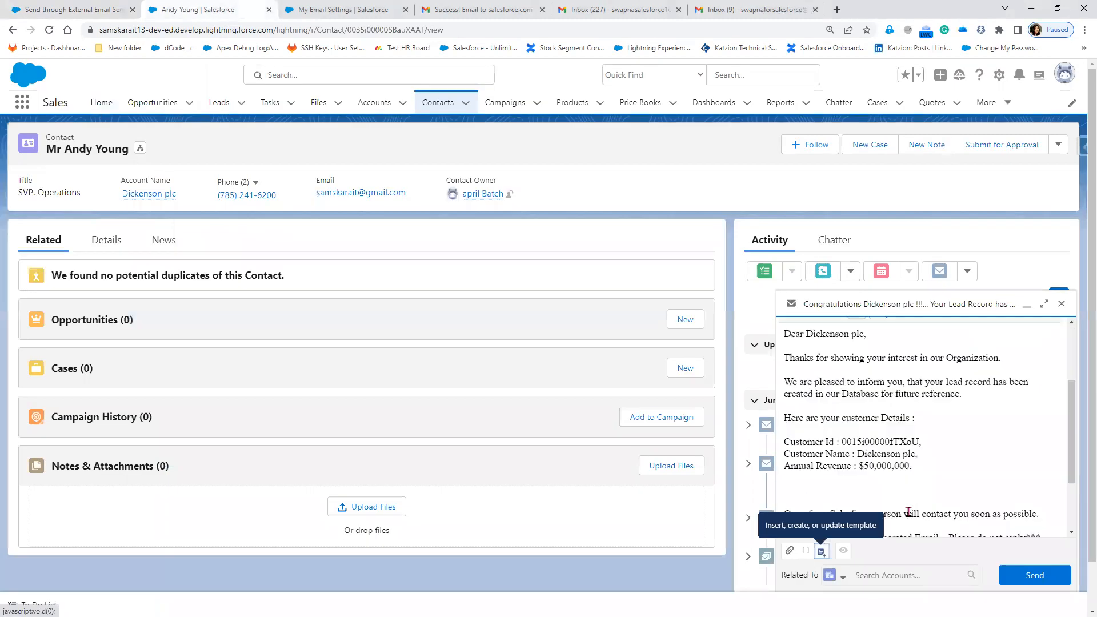
scroll(908, 513, "up", 1)
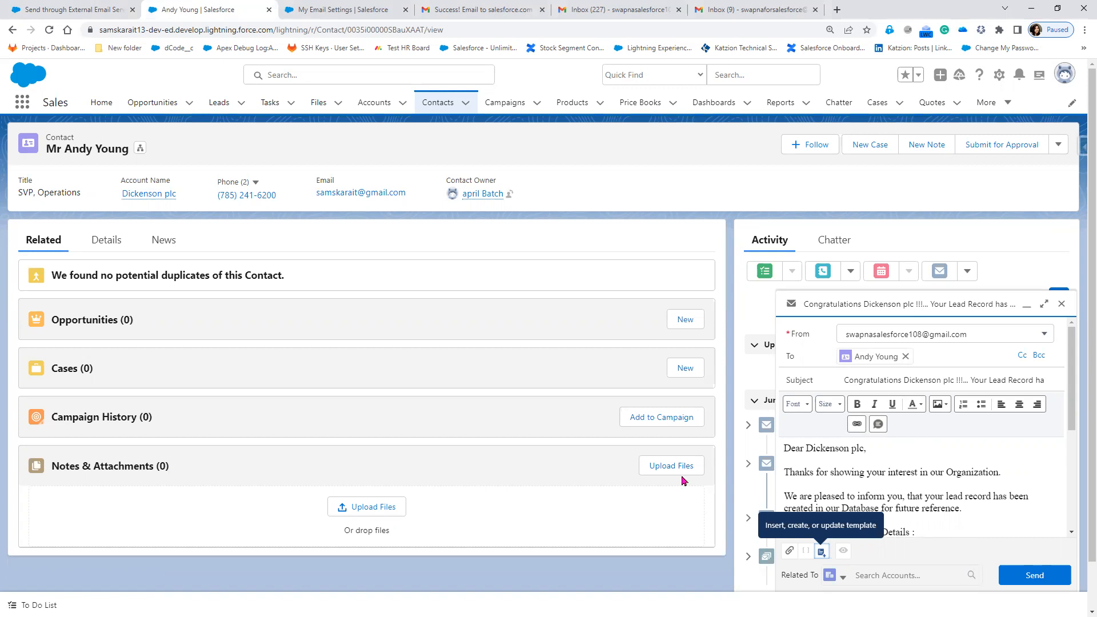
left_click(62, 11)
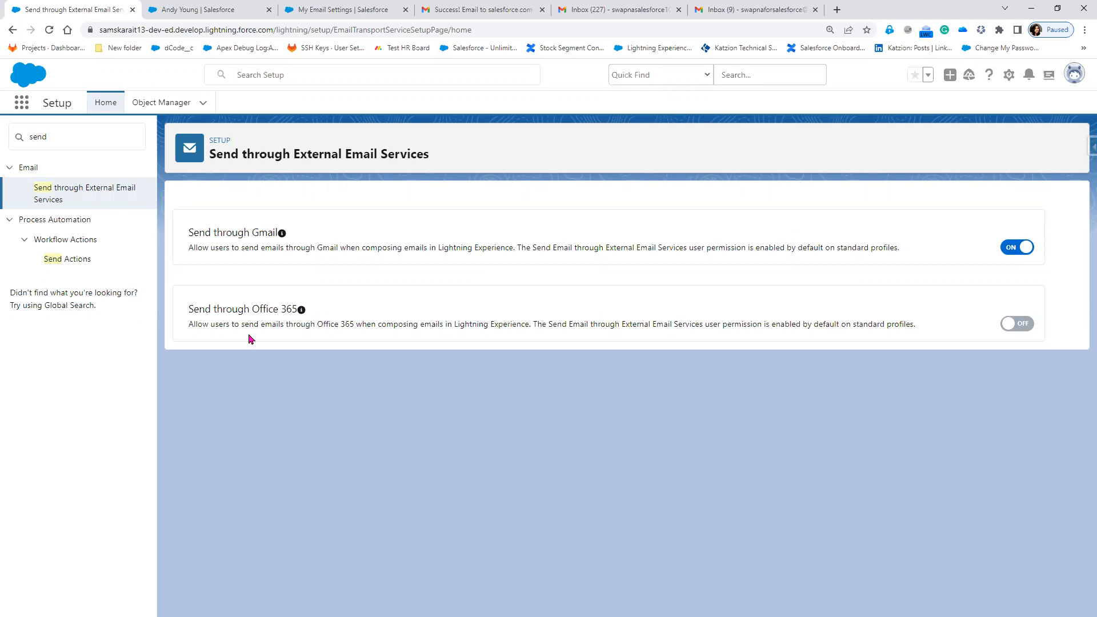
Toggle between Office 365 and Gmail, leave Gmail sending OFF, and discard the contact's email draft.
left_click(1022, 326)
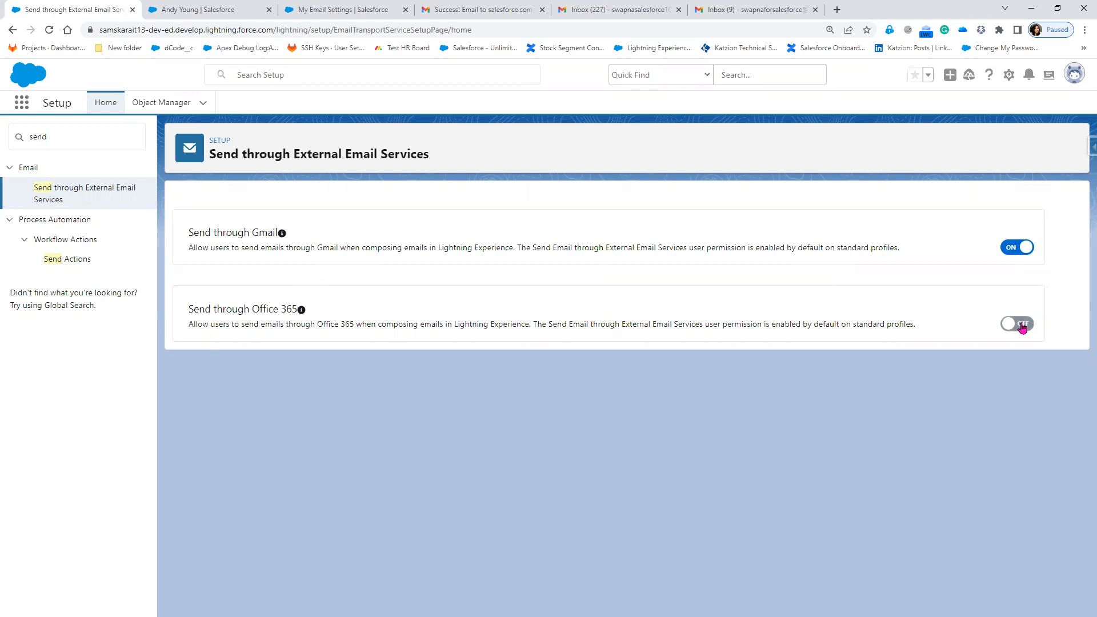
left_click(1020, 251)
left_click(1029, 330)
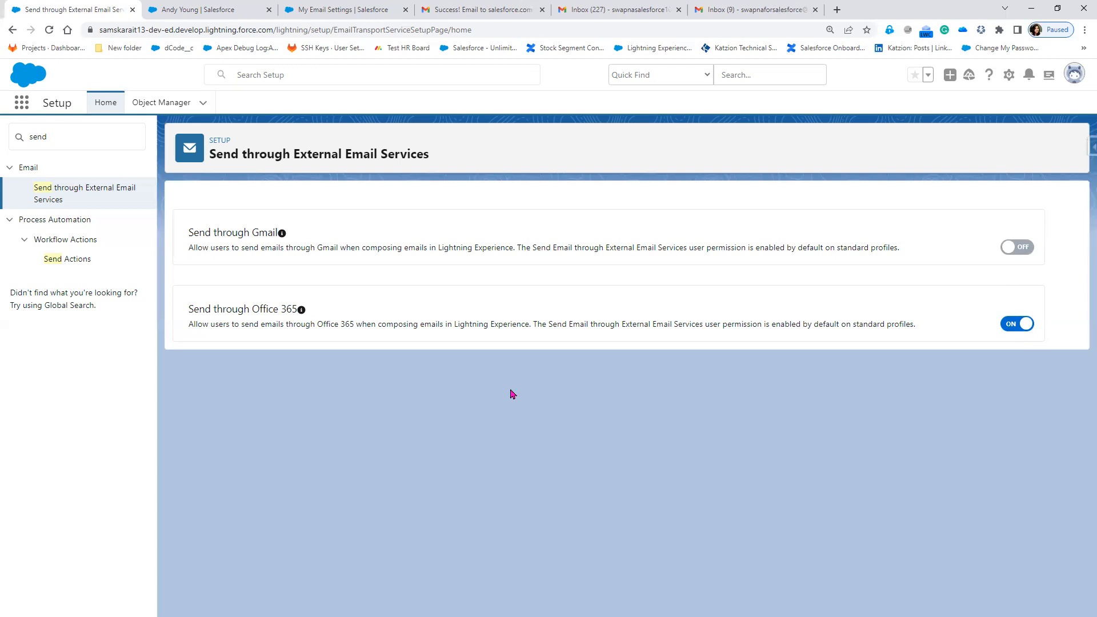
left_click(1027, 250)
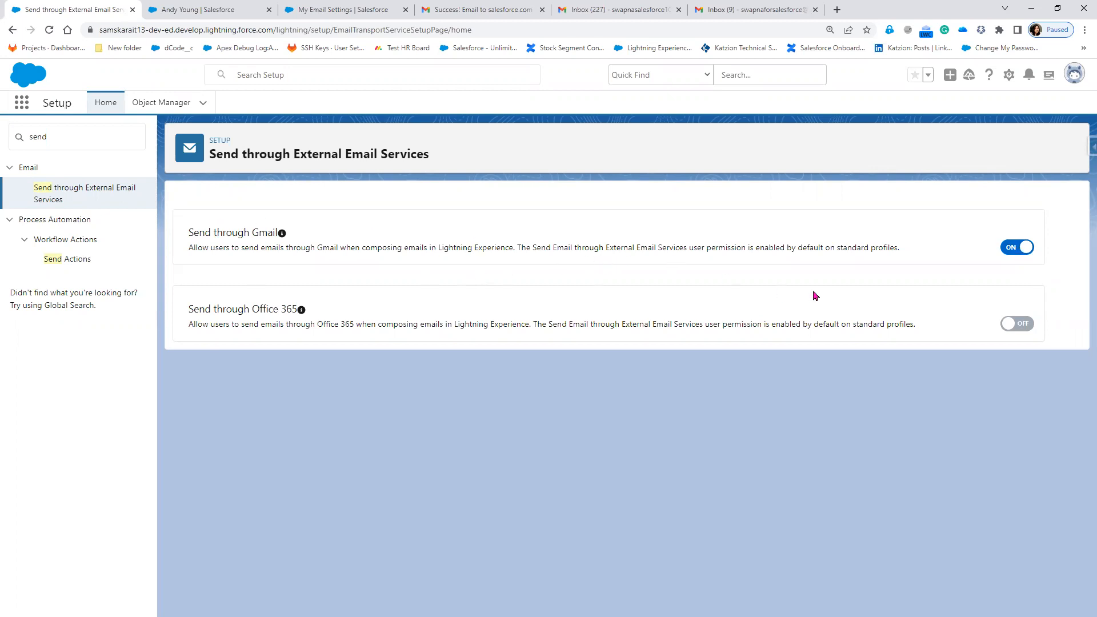
left_click(1011, 250)
left_click(195, 16)
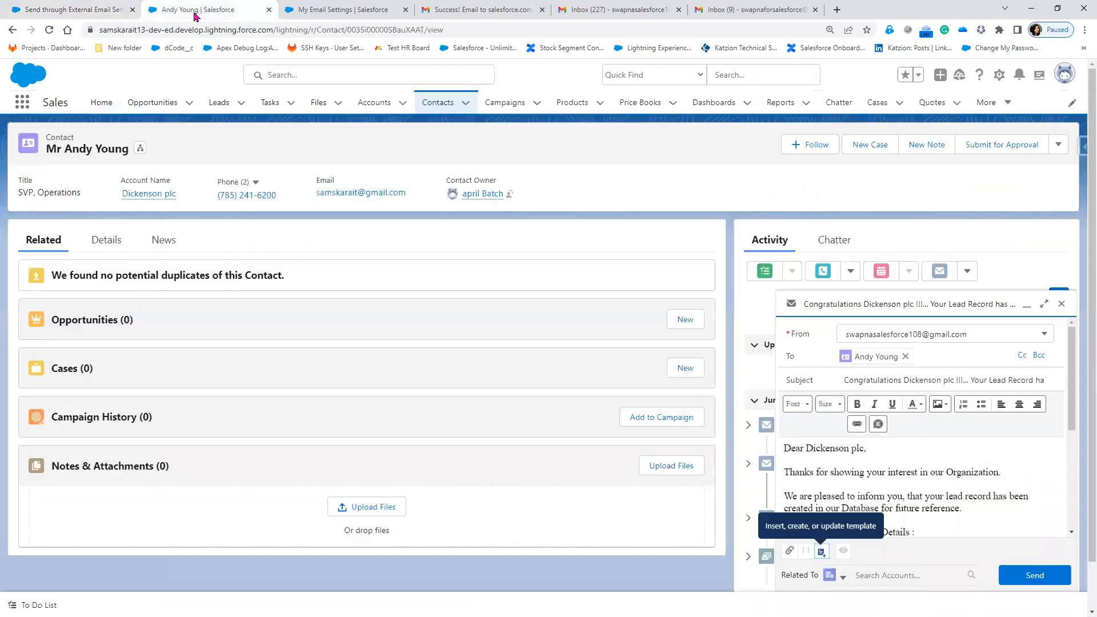
left_click(1061, 305)
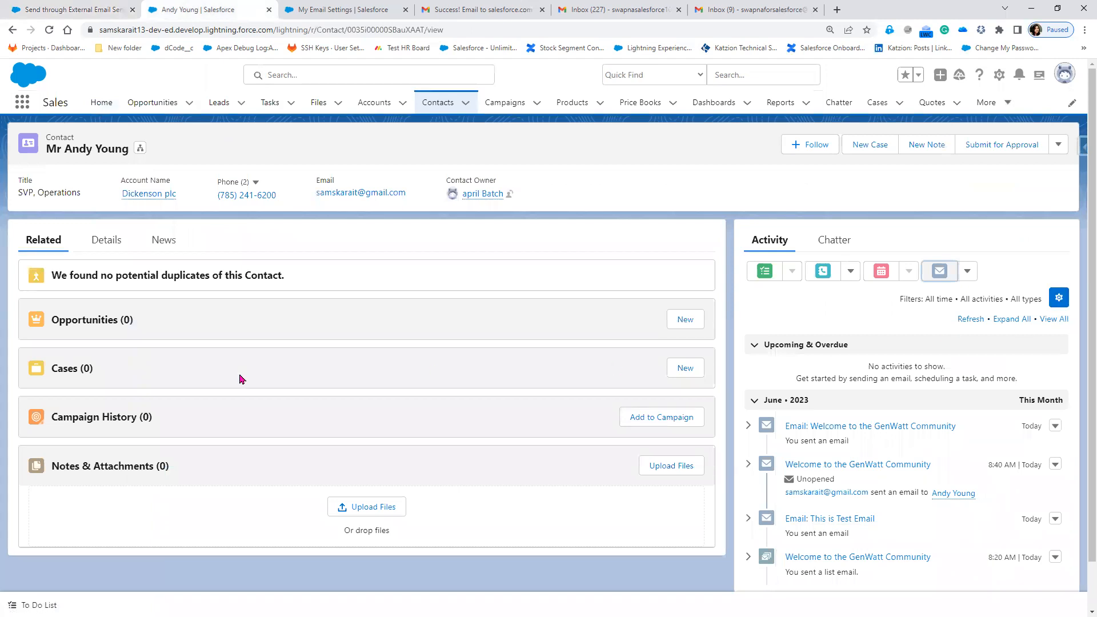
View the Send through External Email Services page showing Gmail and Office 365 both off.
left_click(69, 8)
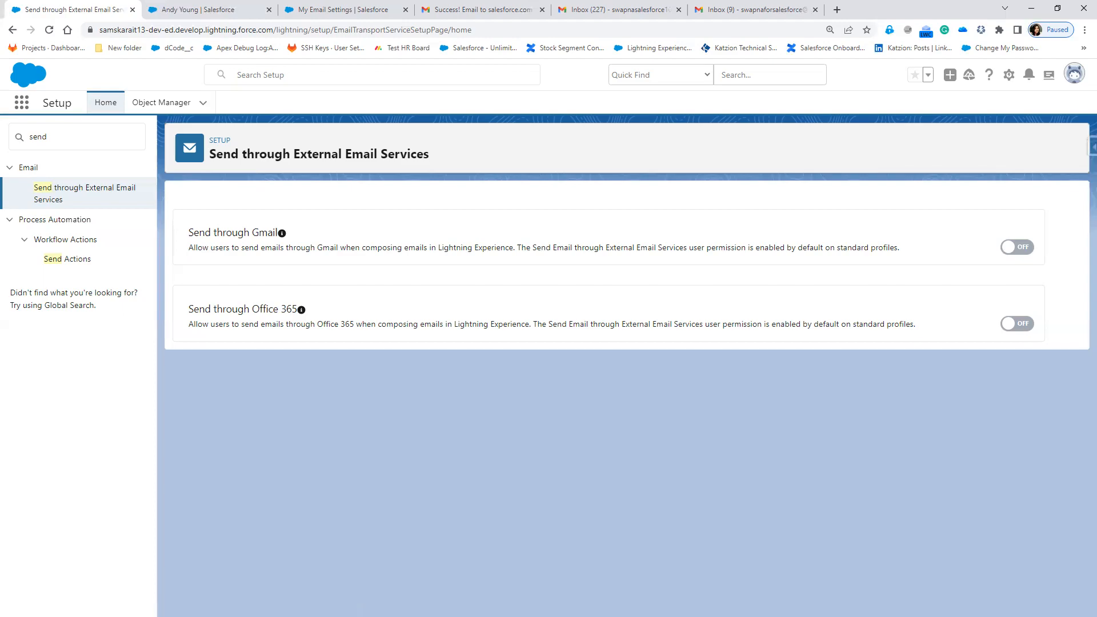
Advance the PowerPoint slide show to slide 4, Email Limits.
key("alt+Tab")
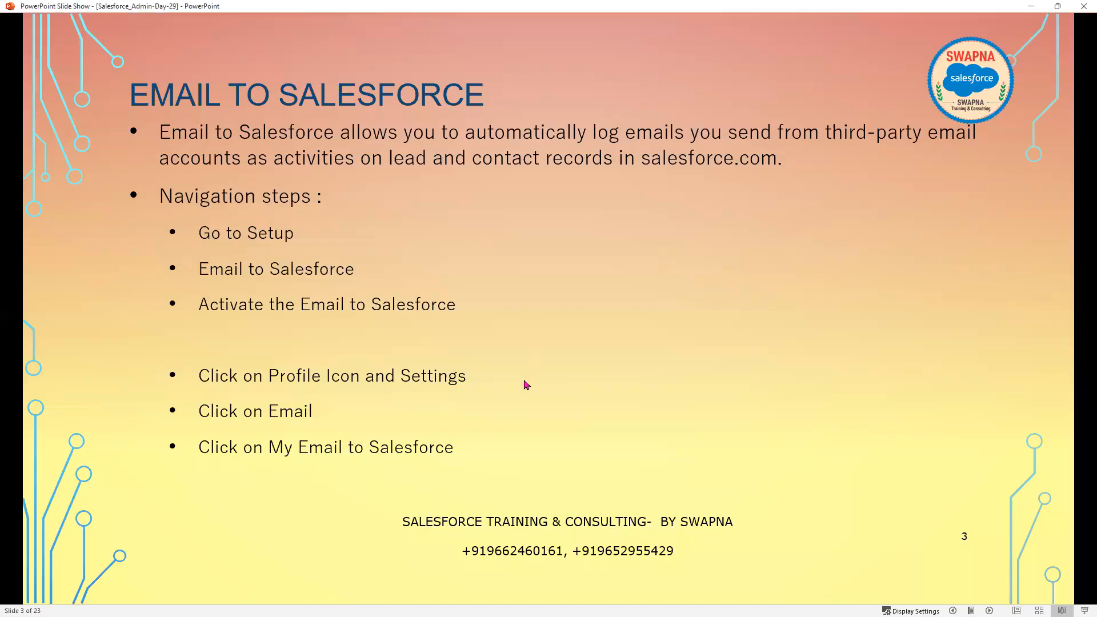
key("Right")
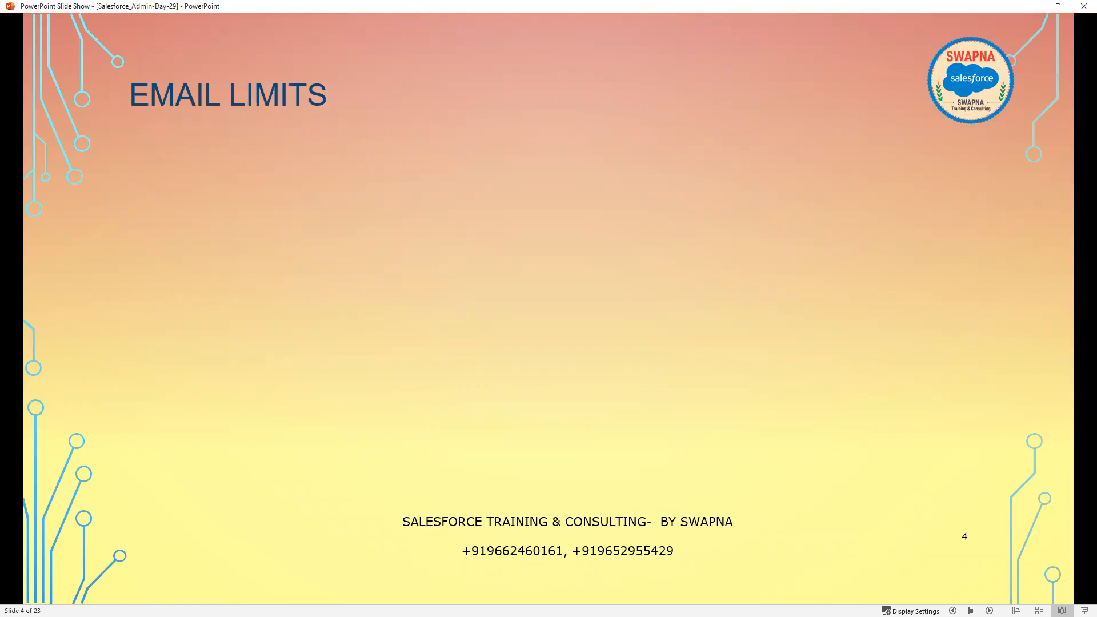
key("alt+Tab")
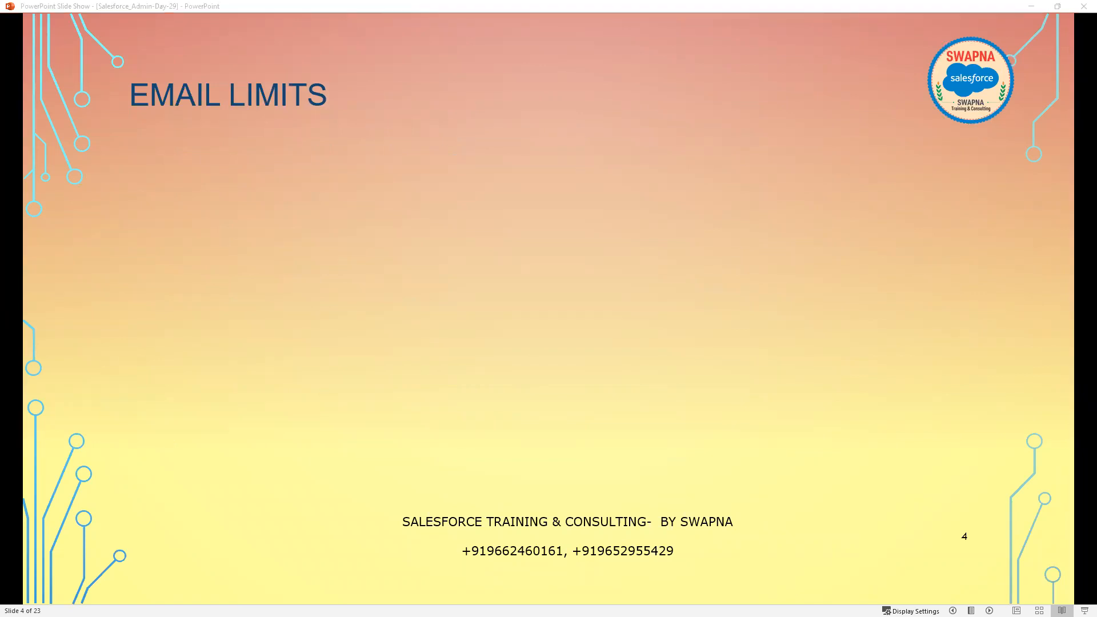
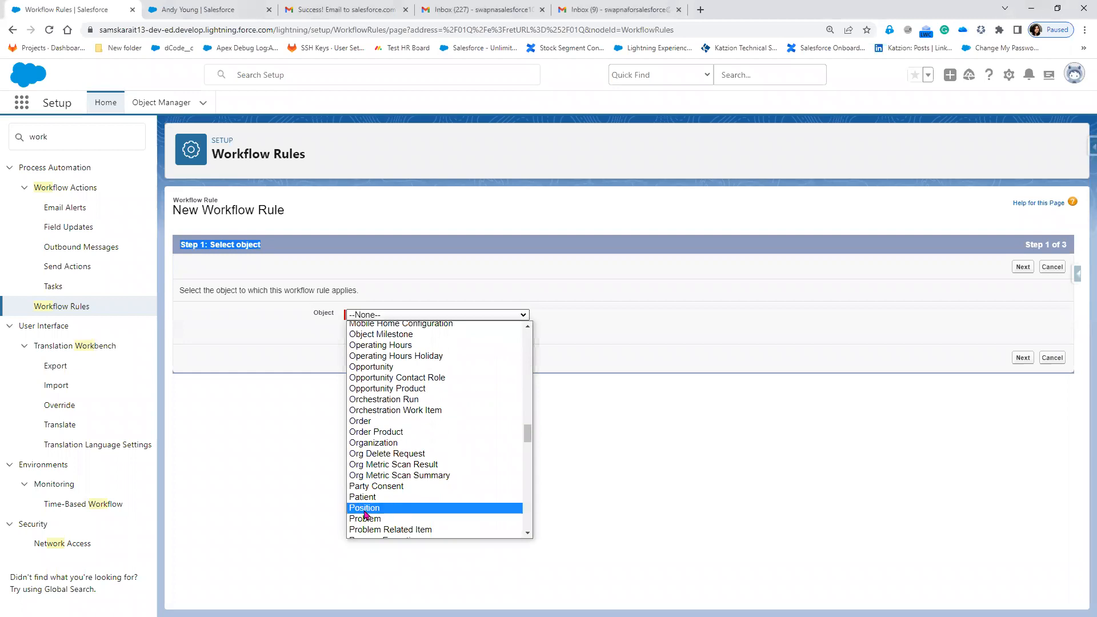
Continue to Step 2 to configure the workflow rule on the Position object.
left_click(1023, 359)
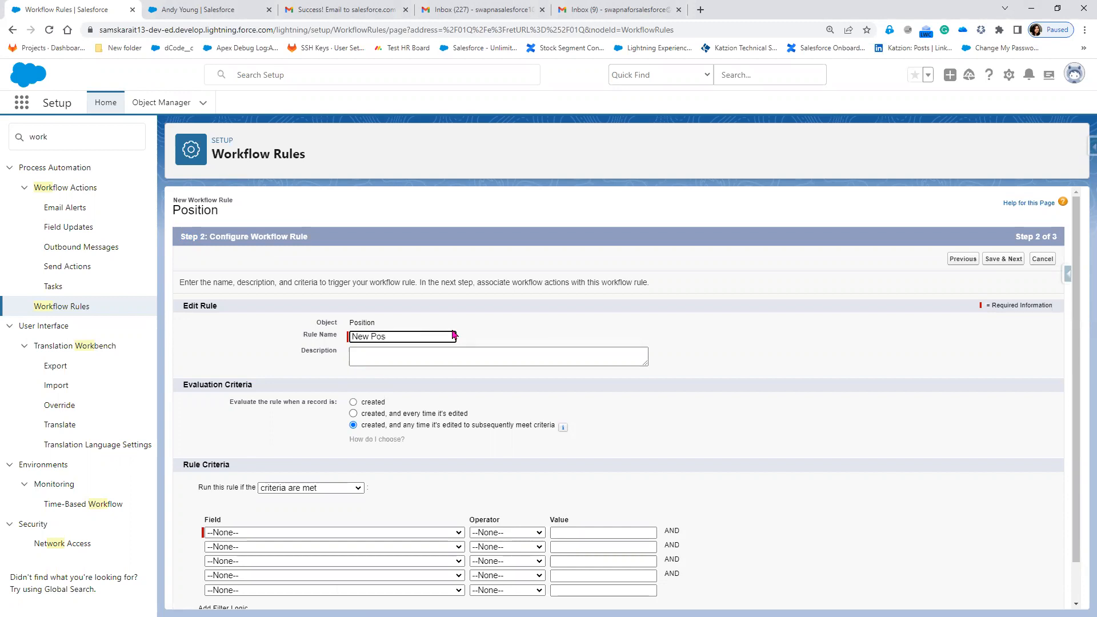
Finish the rule name 'New Position Record Rule' and make it evaluate only when records are created.
type("ion Record Rule")
key("Tab")
scroll(413, 421, "down", 1)
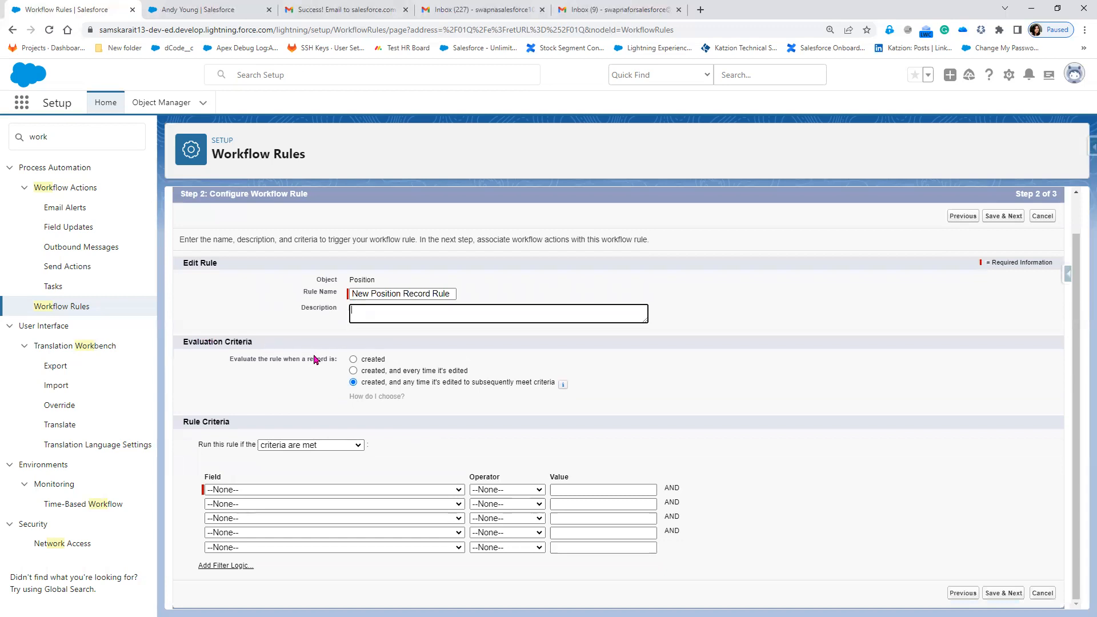
left_click(349, 360)
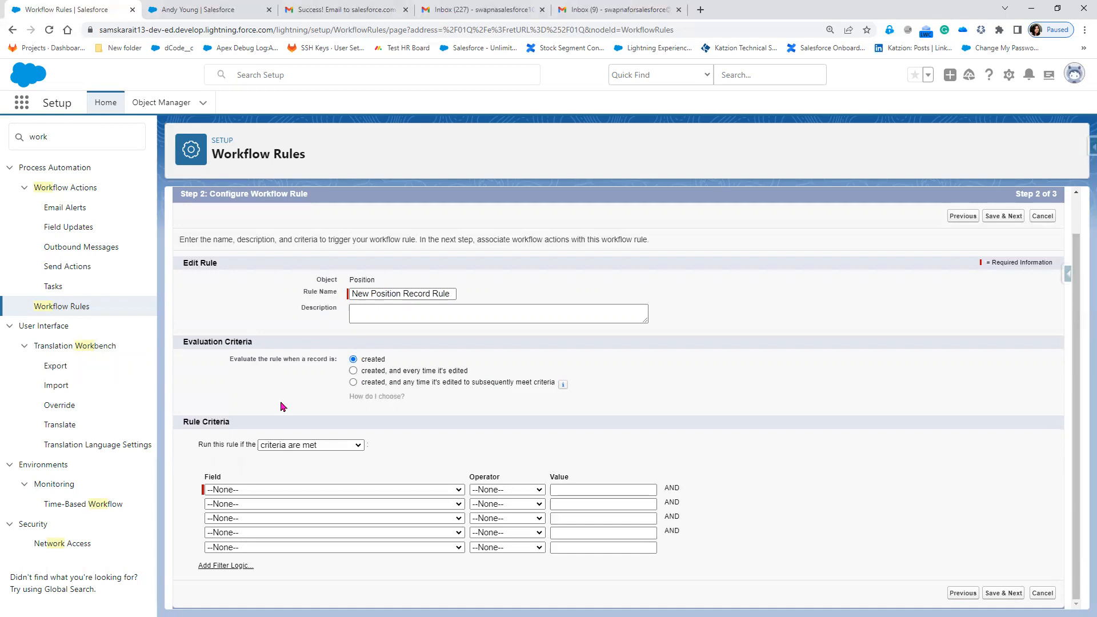
Review the evaluation options, then open the Sales app's More objects list from the contact tab.
left_click(279, 446)
left_click(216, 12)
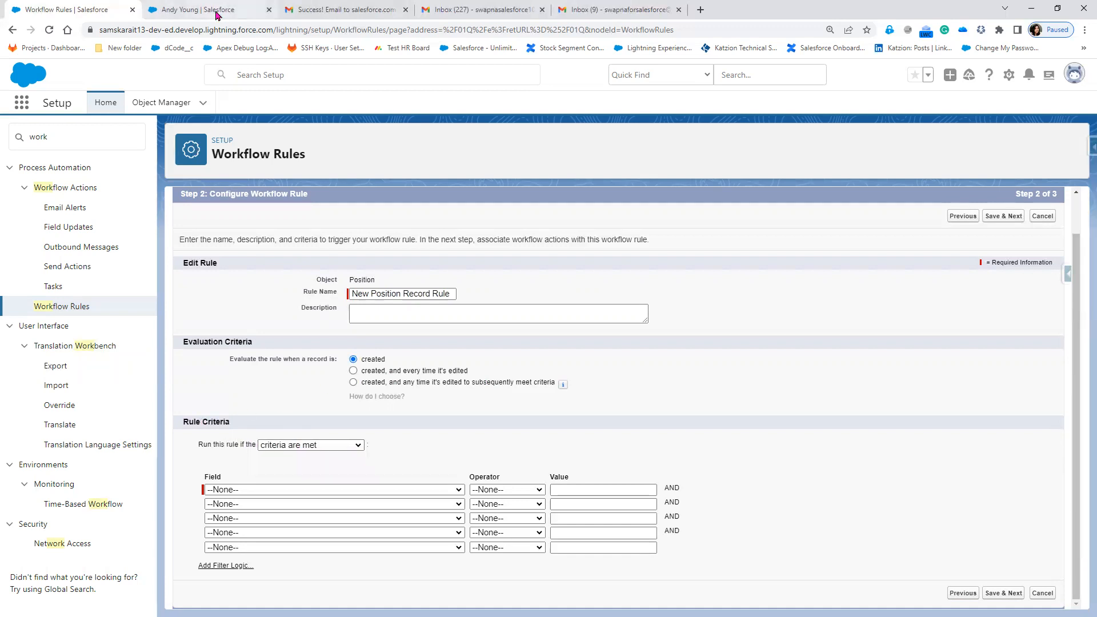
left_click(997, 103)
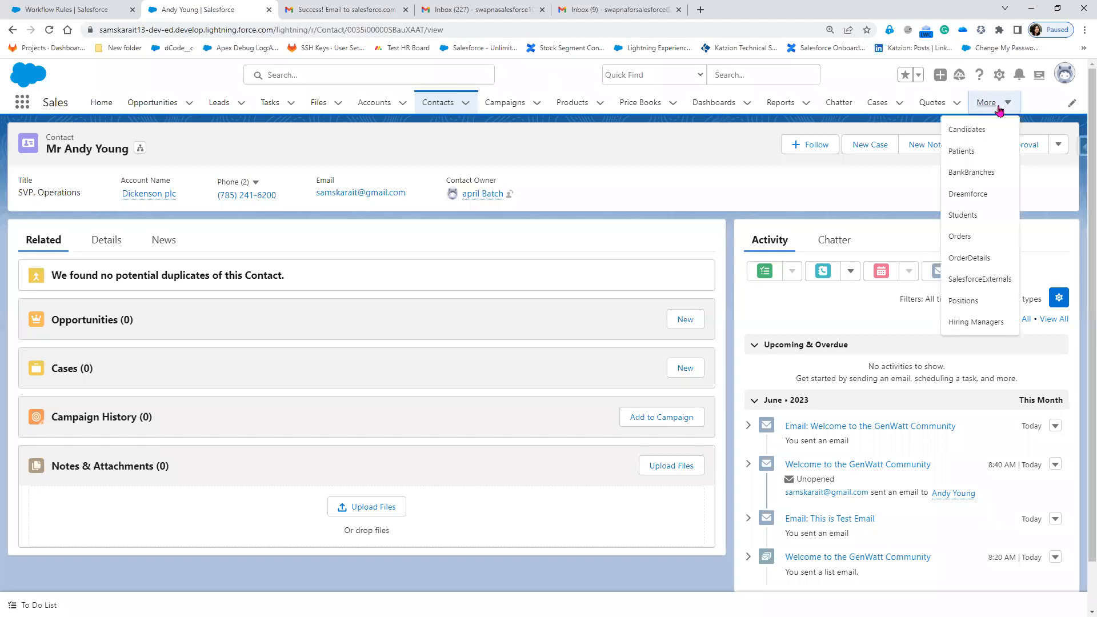
Review the Salesforce Developer position's fields, then go back to the workflow rule setup.
left_click(980, 303)
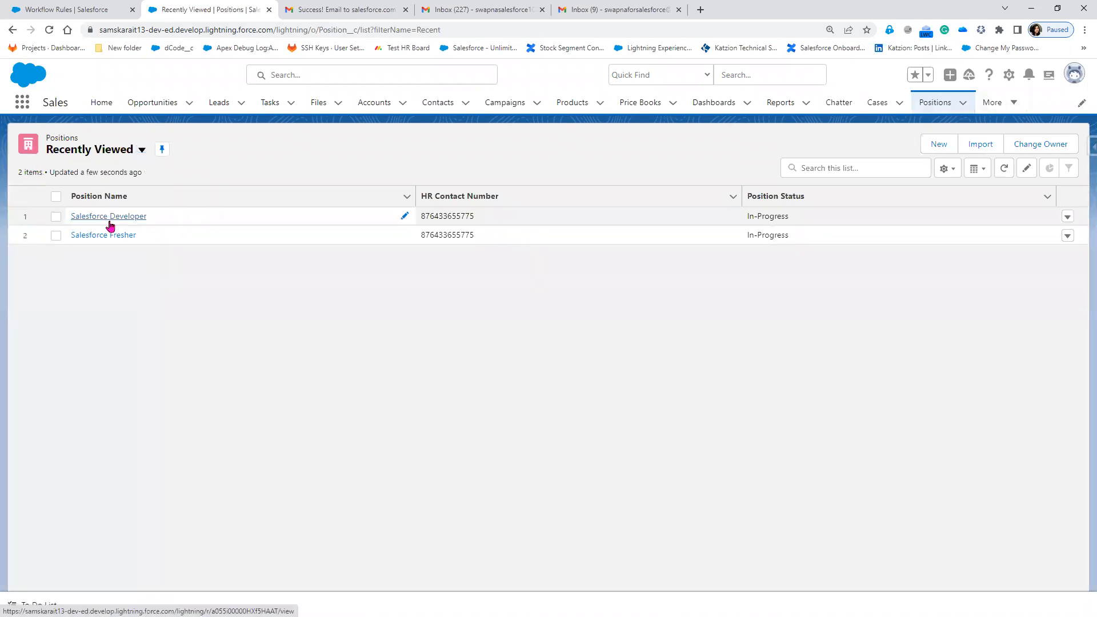
left_click(111, 224)
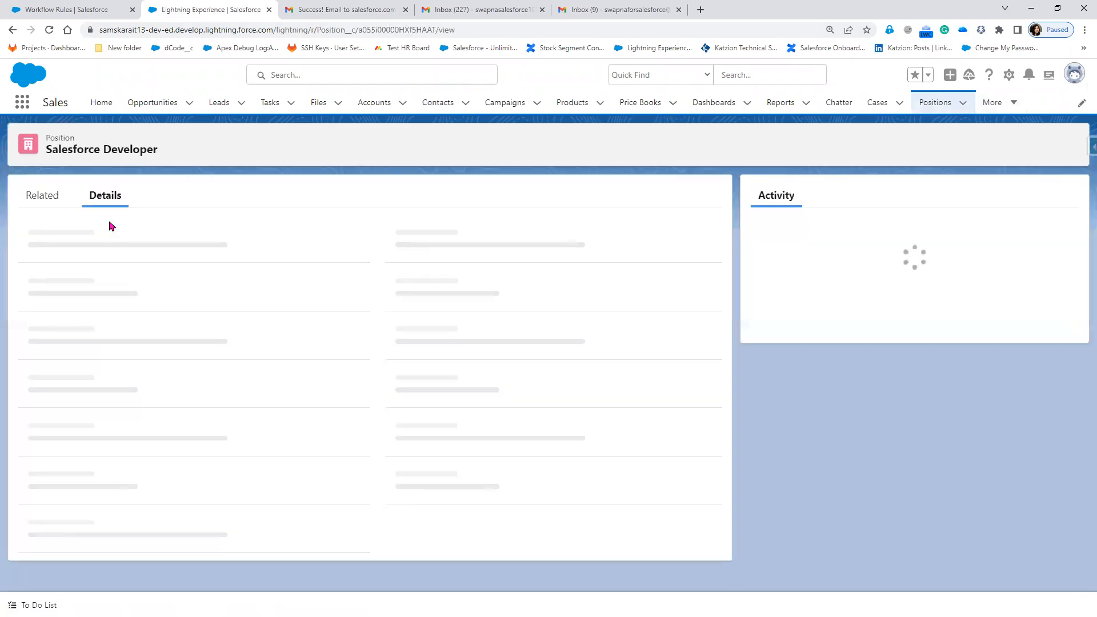
scroll(151, 371, "down", 2)
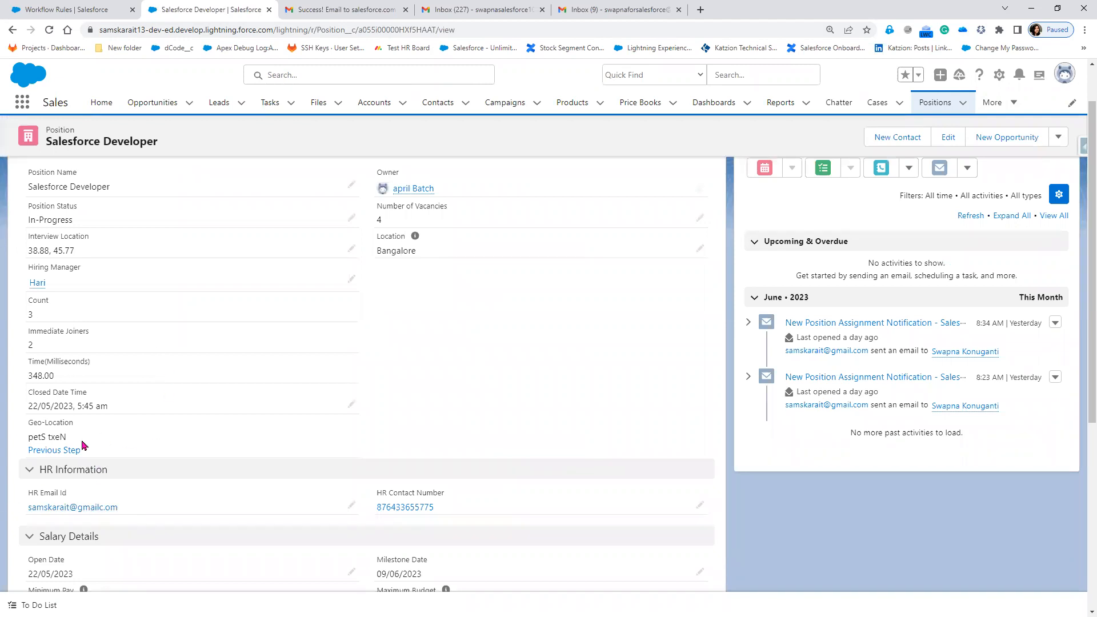
scroll(162, 465, "down", 3)
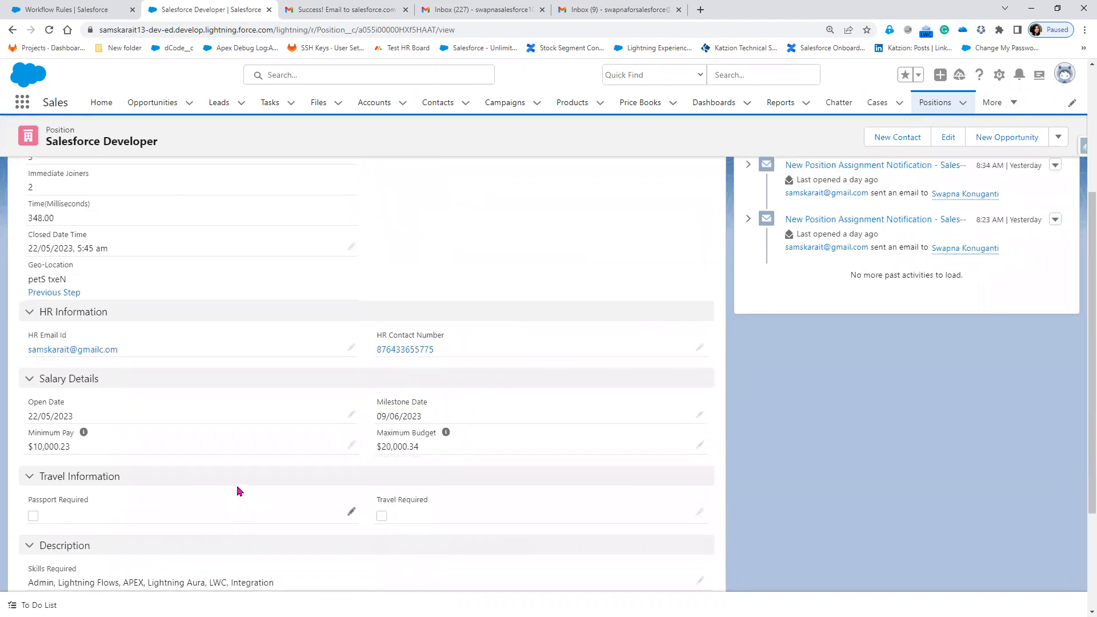
scroll(133, 366, "up", 3)
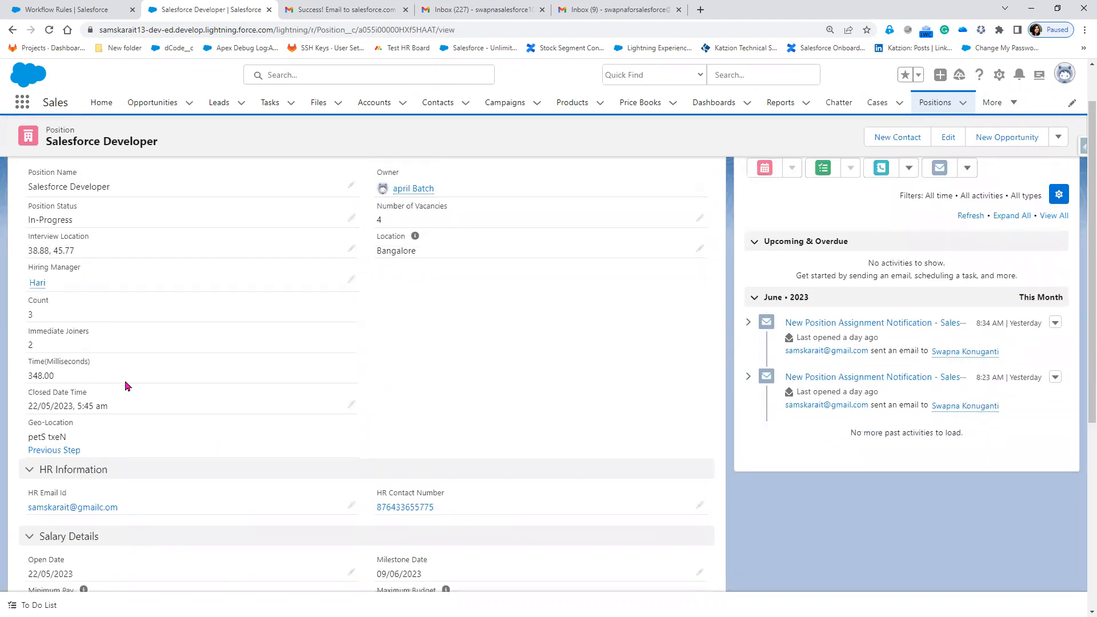
scroll(132, 388, "down", 1)
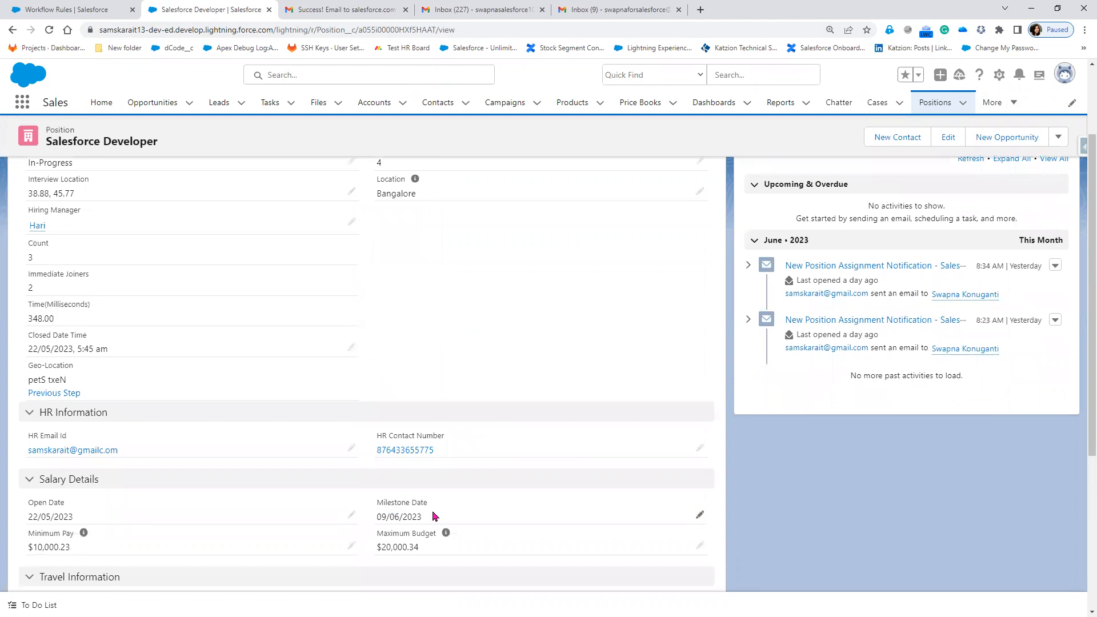
left_click(48, 10)
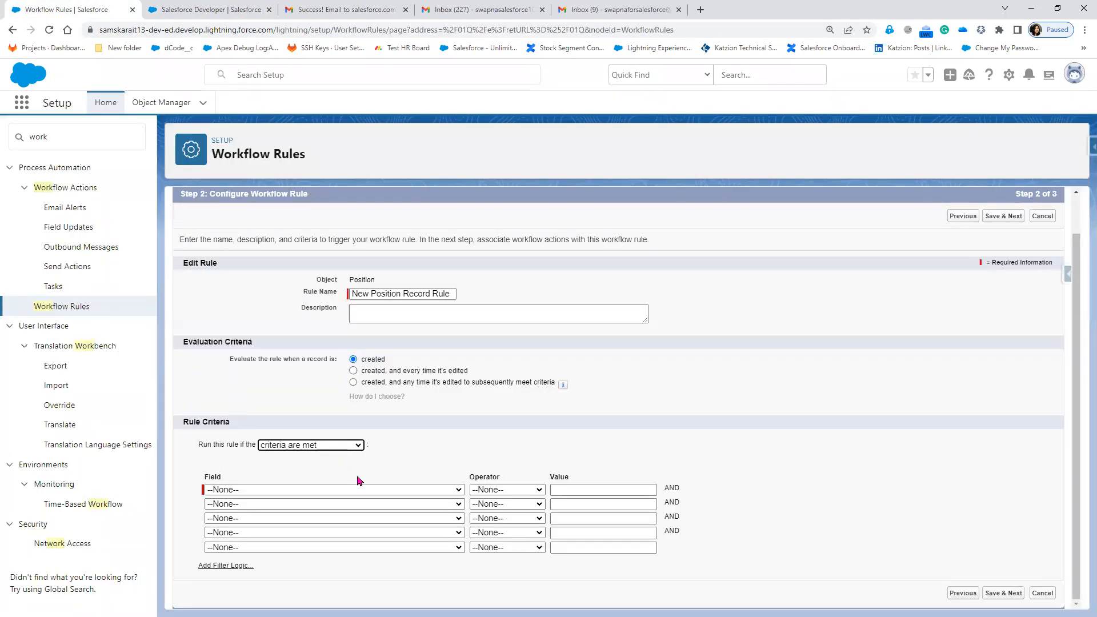
Set the first criterion to HR Email Id not equal to blank.
left_click(360, 489)
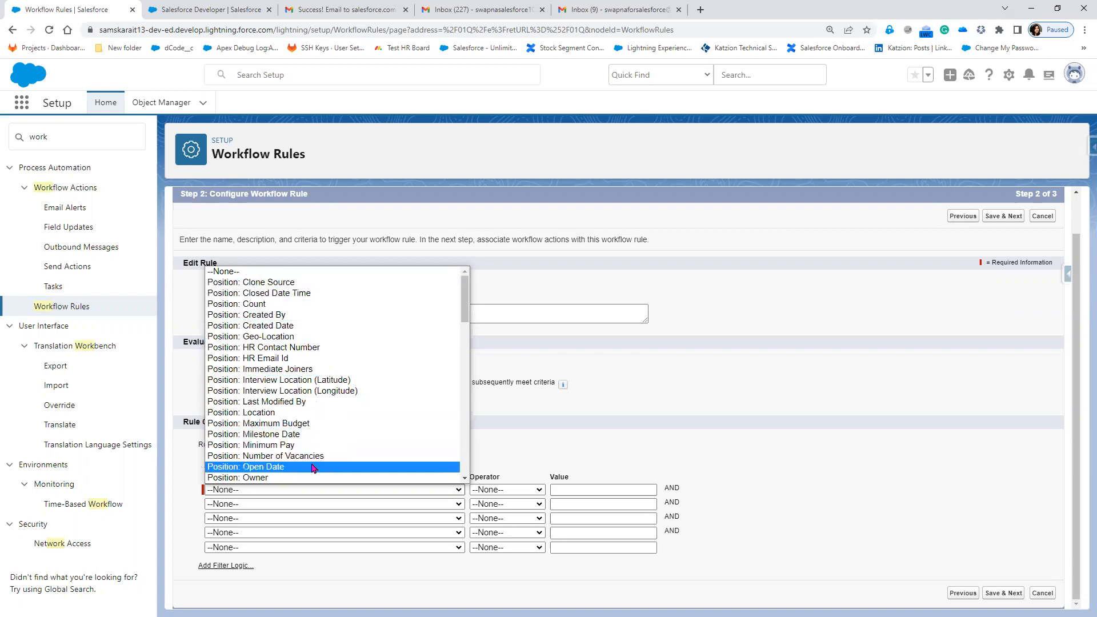
left_click(293, 358)
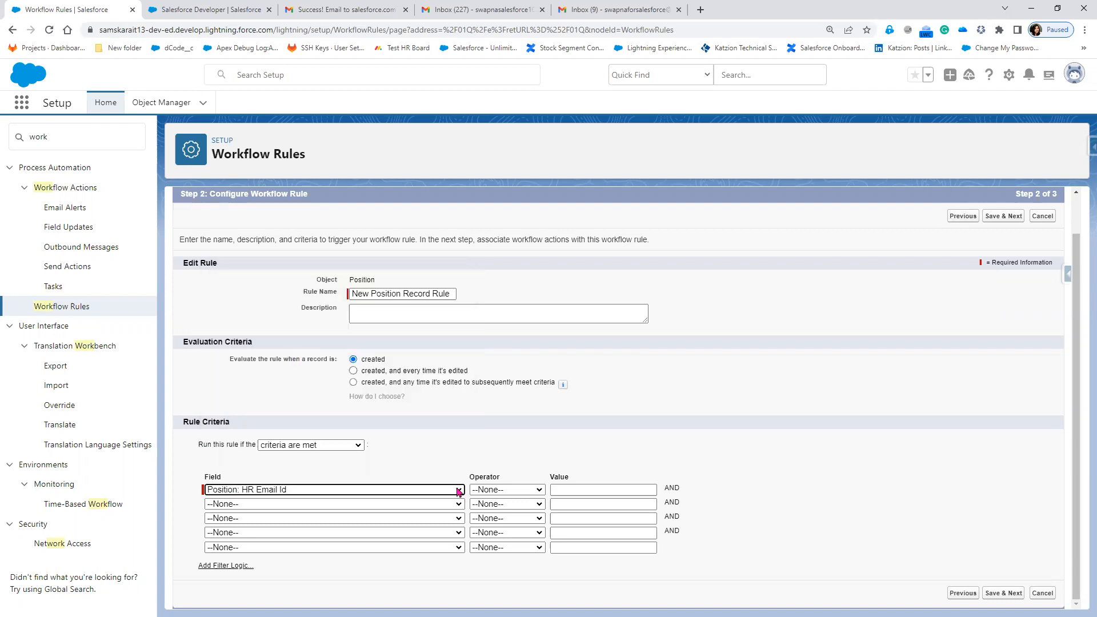
left_click(502, 490)
left_click(504, 383)
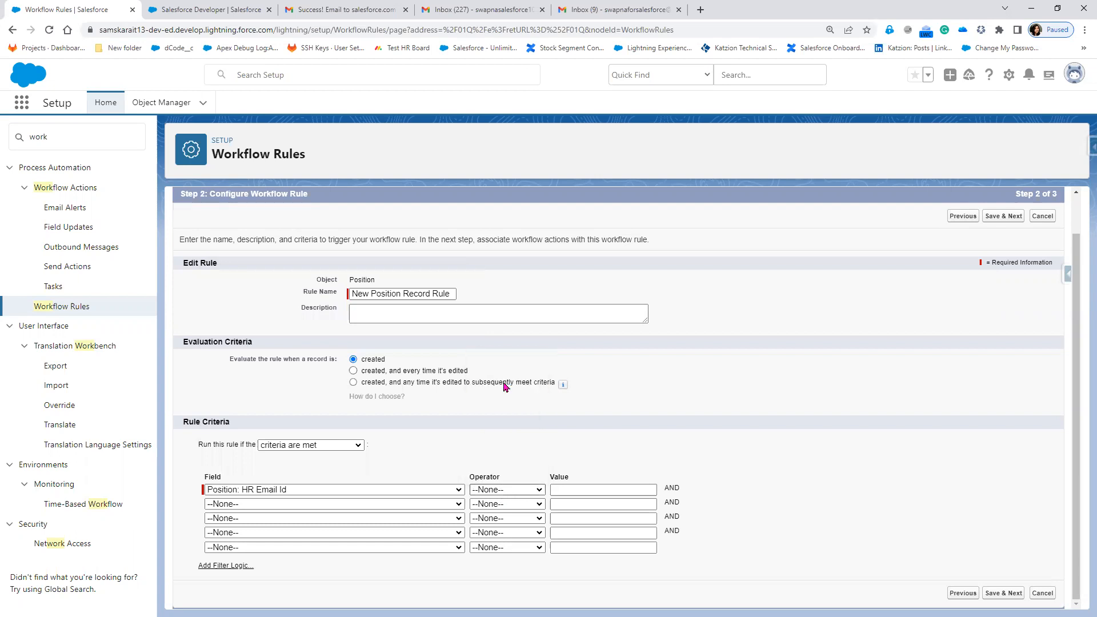
Set the second criterion to Position Status equals New.
left_click(404, 504)
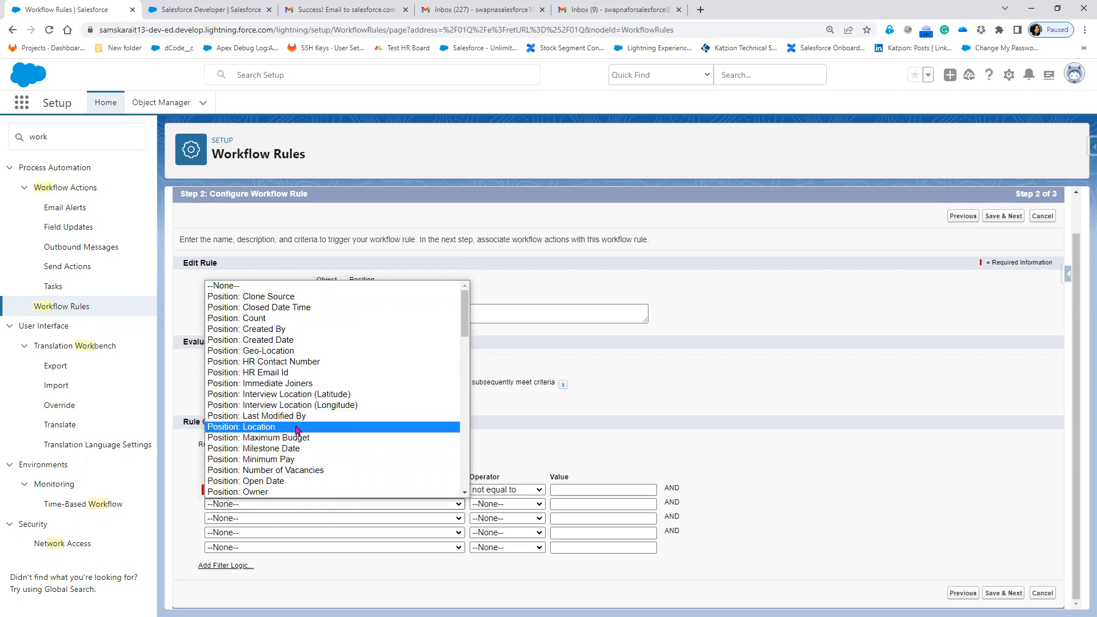
scroll(296, 430, "down", 3)
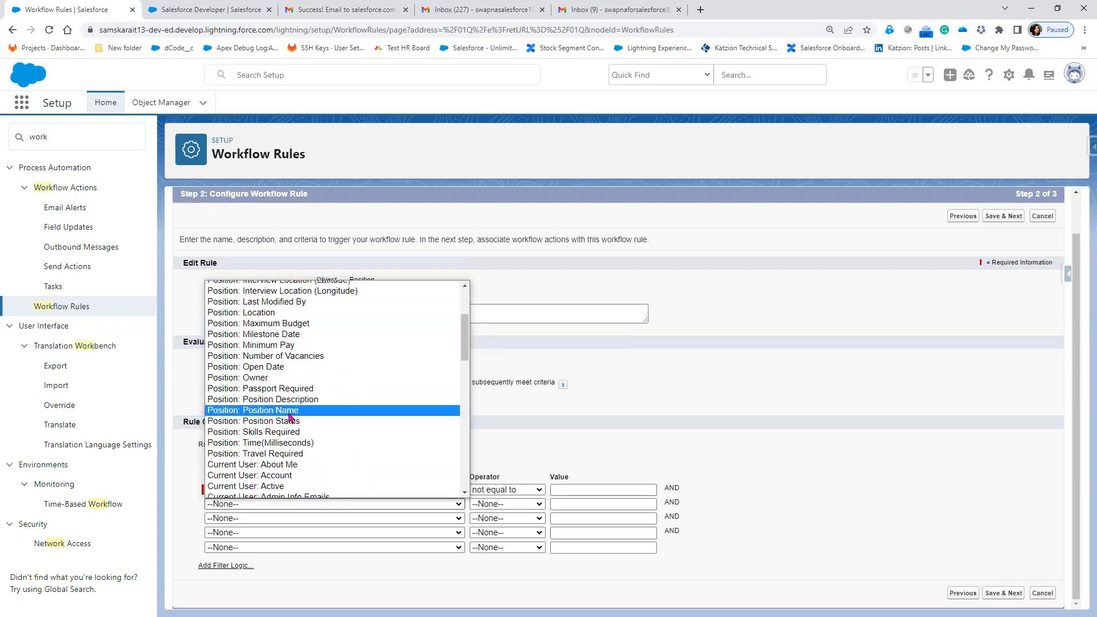
left_click(313, 423)
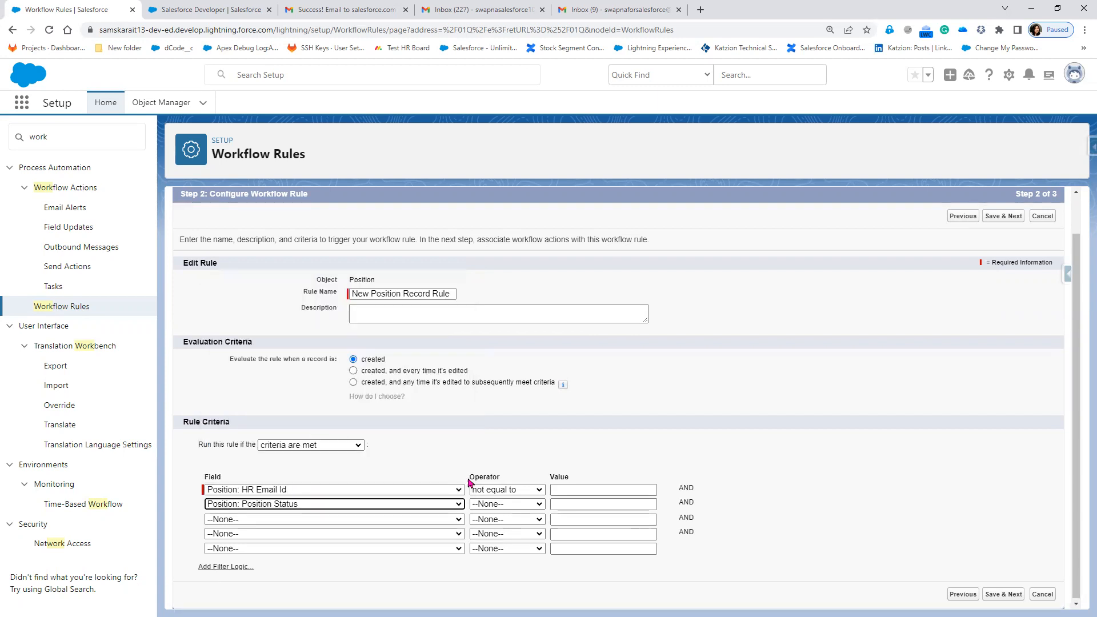
left_click(503, 504)
left_click(496, 388)
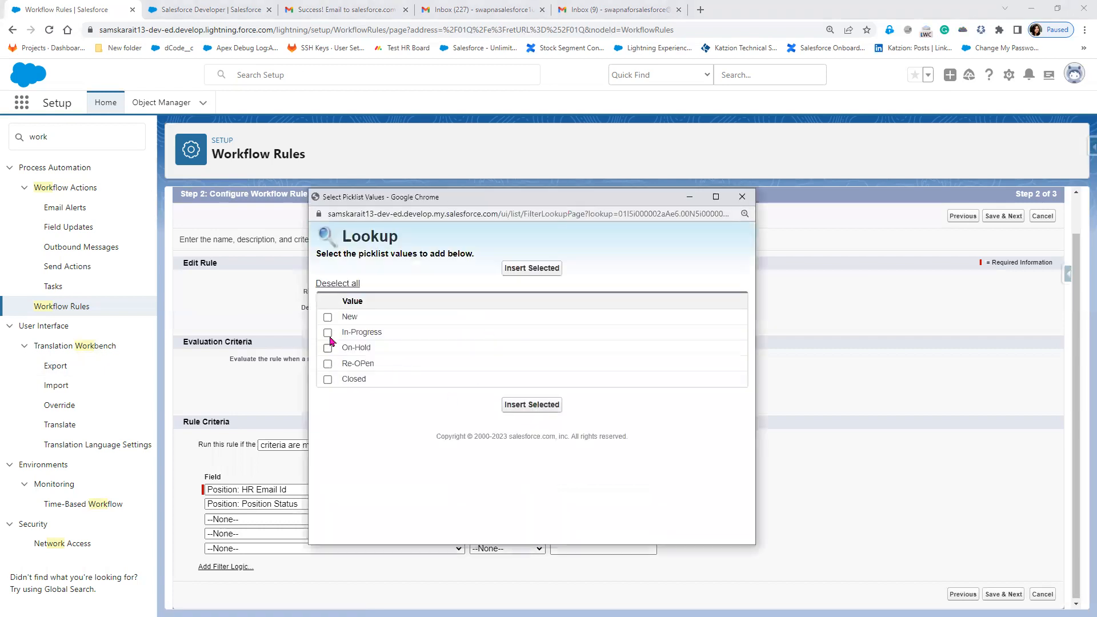
left_click(328, 318)
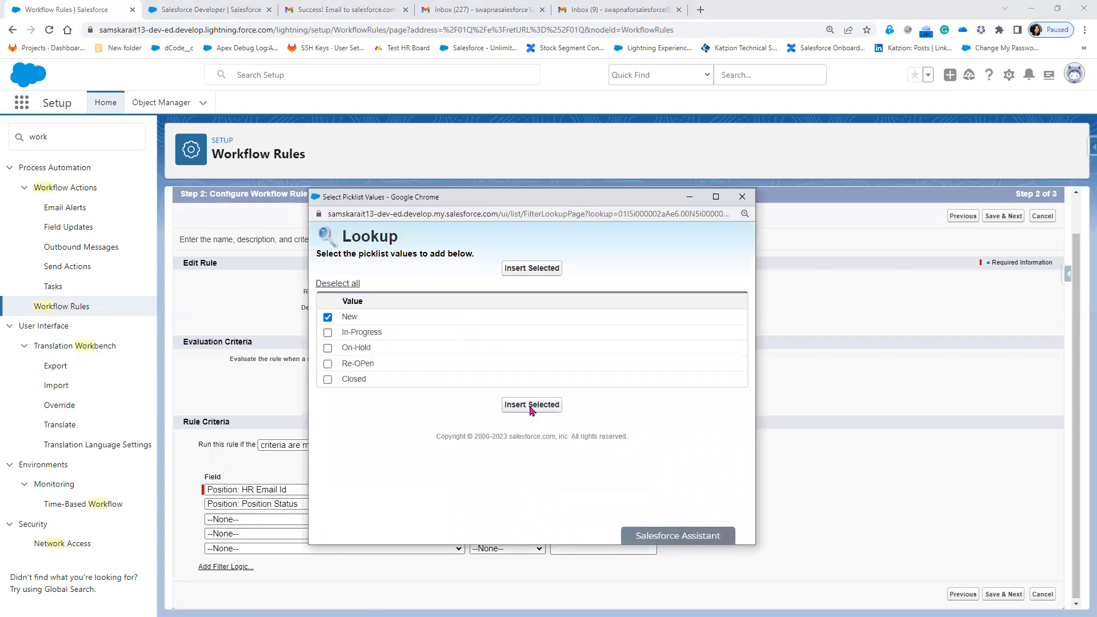
left_click(531, 405)
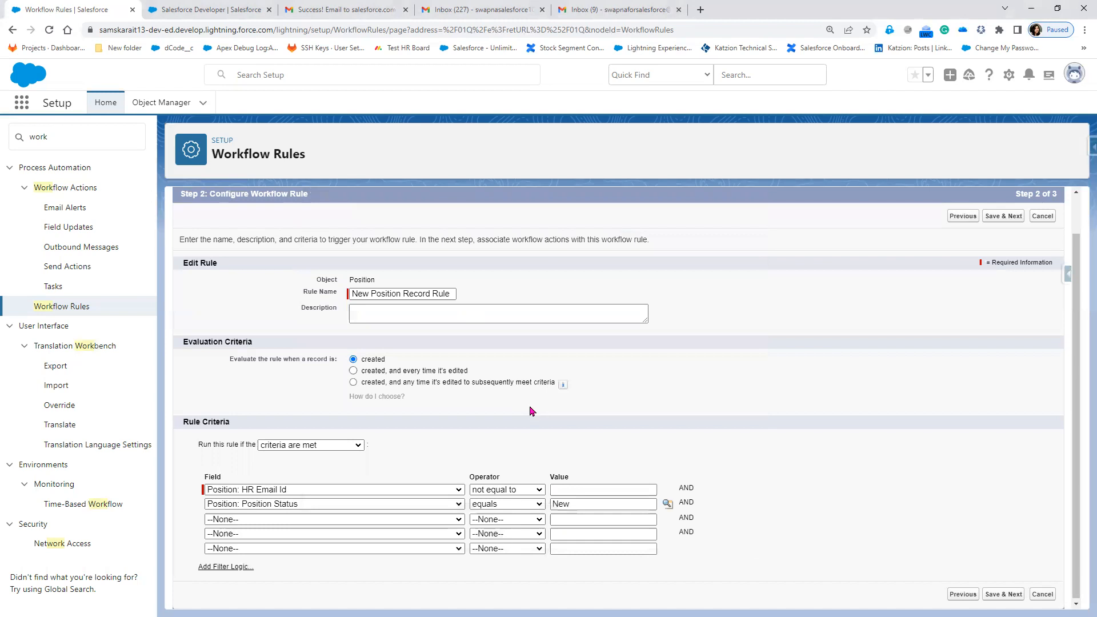
Set the third criterion to Position: Milestone Date not equal to blank.
left_click(261, 520)
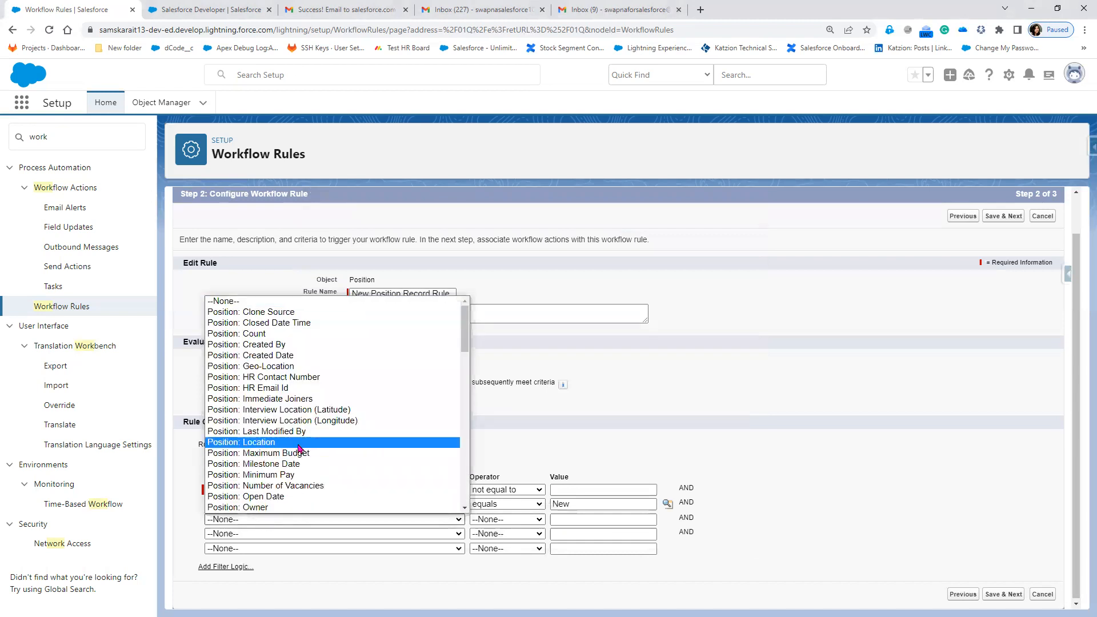
scroll(298, 448, "down", 2)
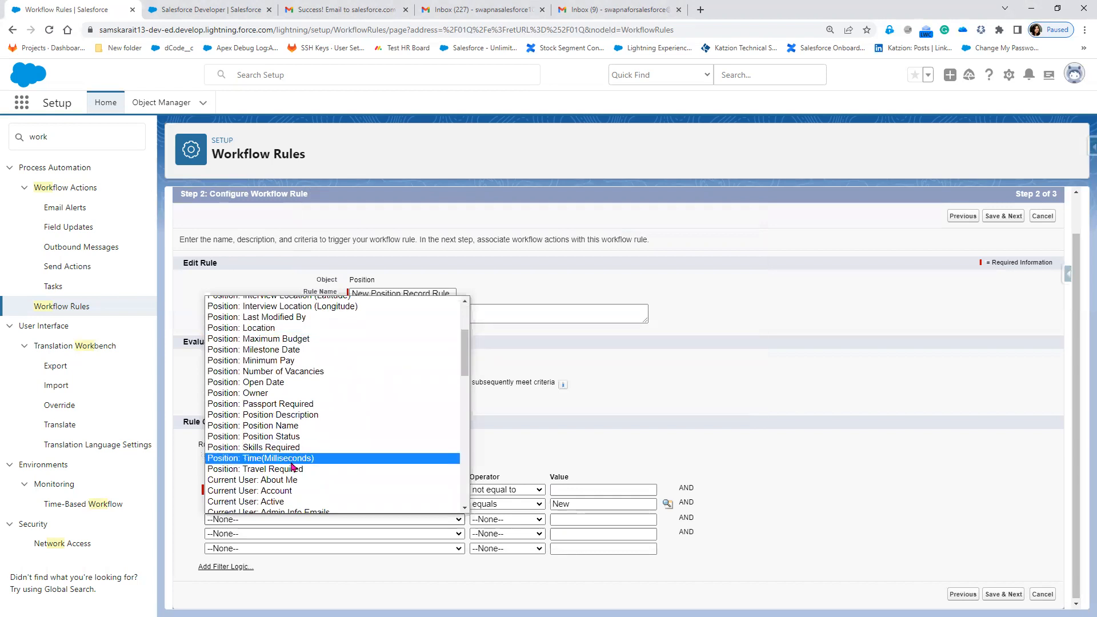
left_click(274, 351)
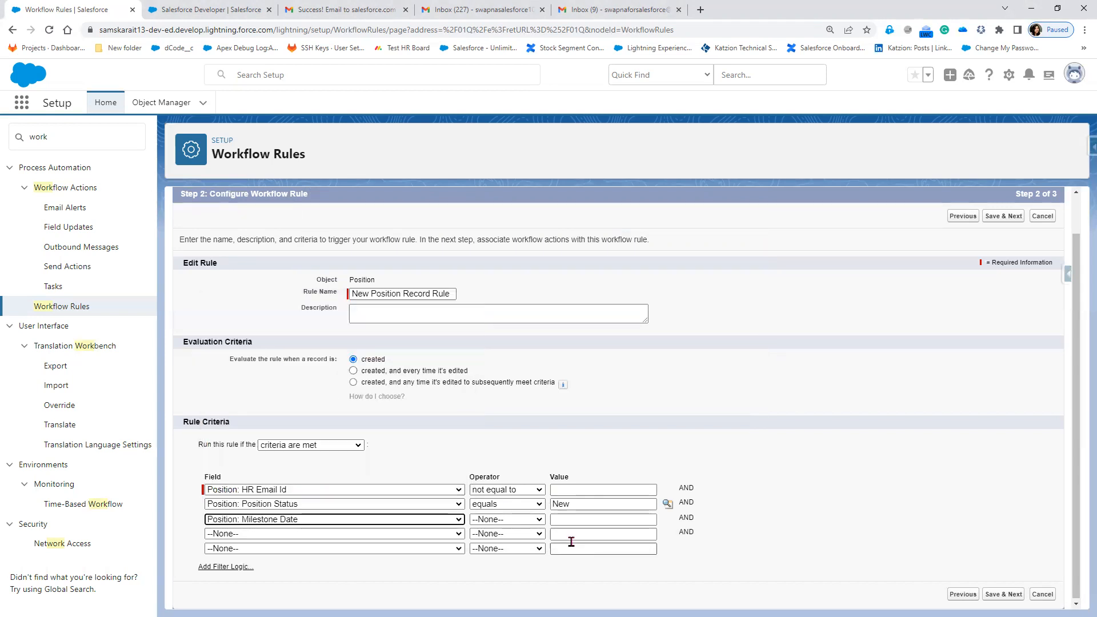
left_click(514, 519)
left_click(497, 412)
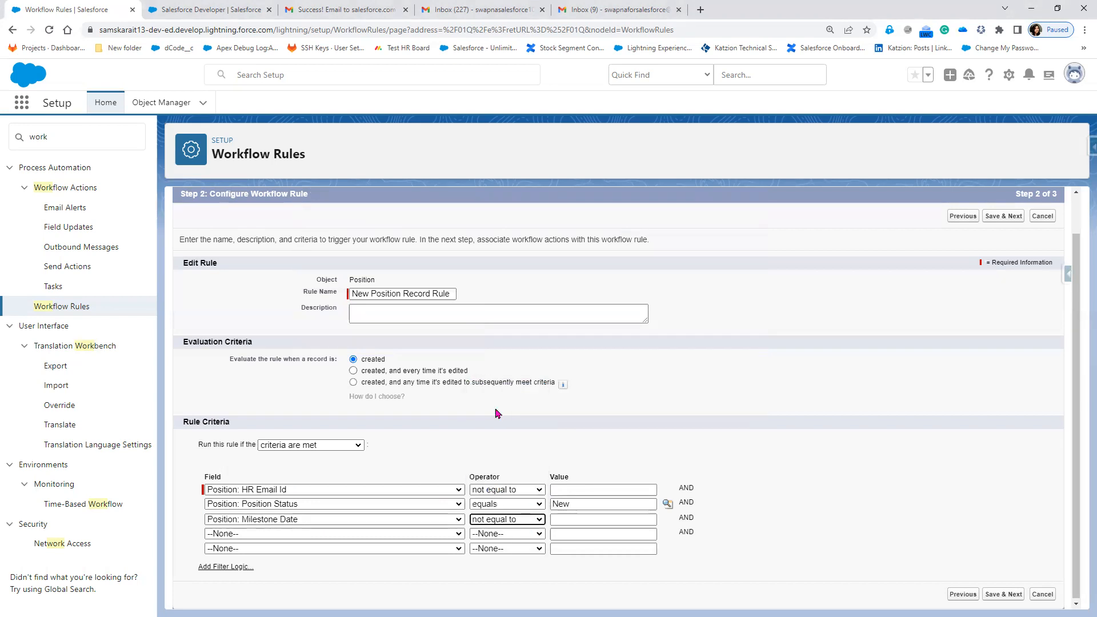
left_click(212, 10)
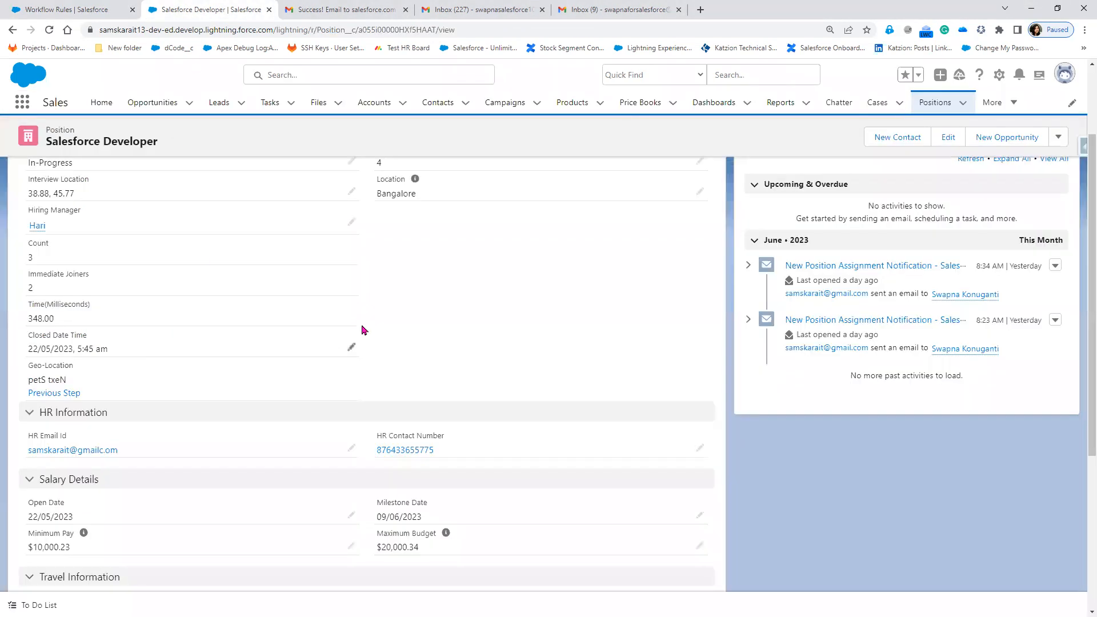
Inspect the position record's Hiring Manager field without saving, then return to the Step 2 criteria.
left_click(352, 223)
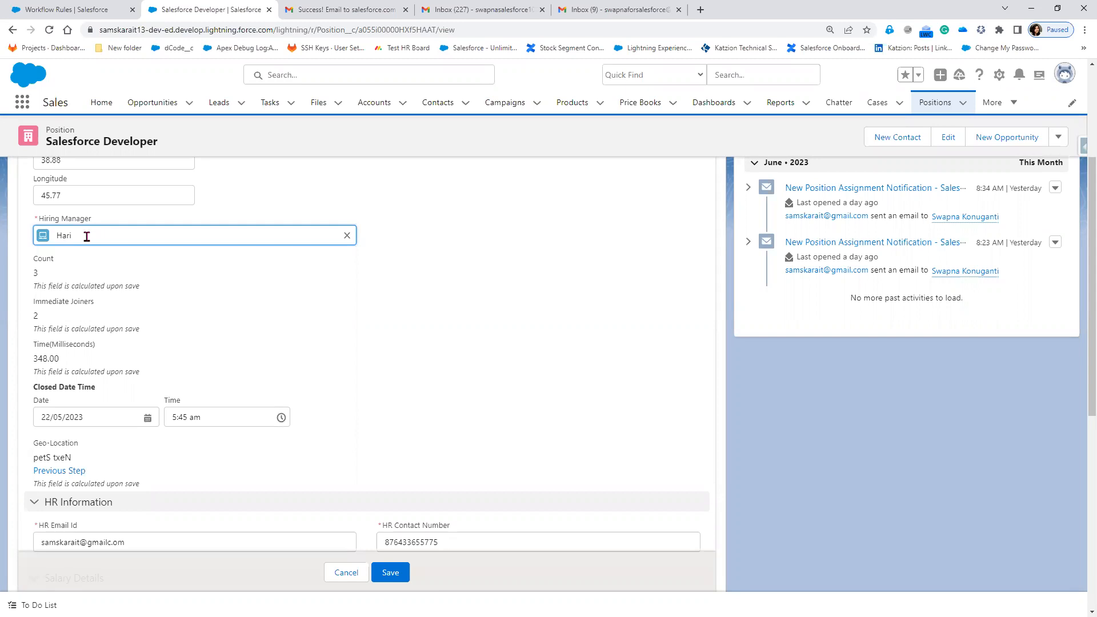
left_click(347, 573)
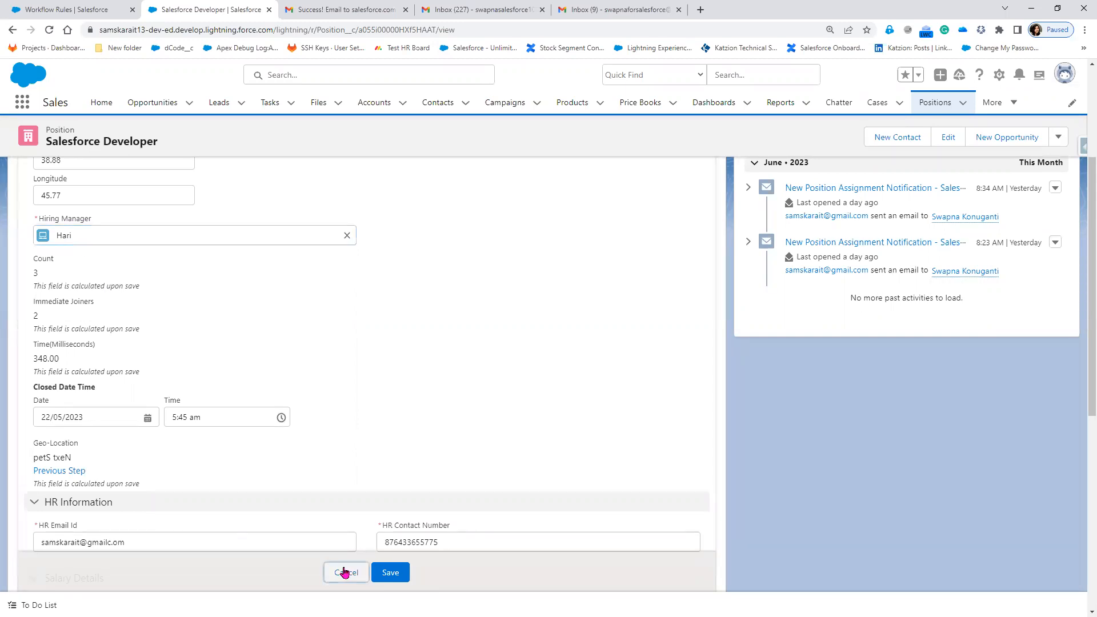
left_click(80, 9)
left_click(400, 534)
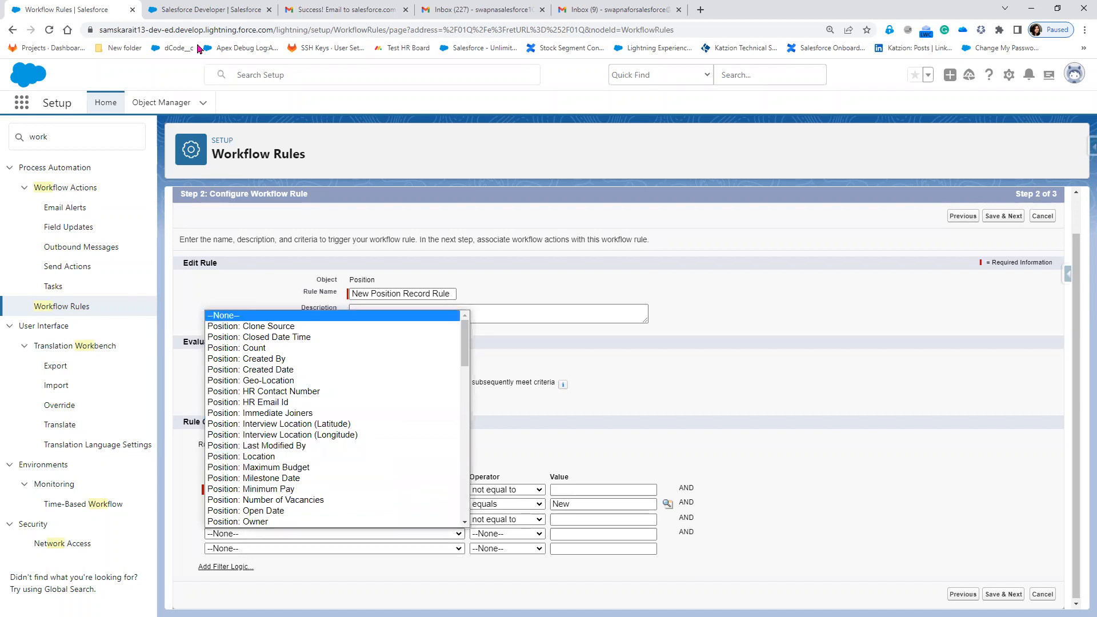
left_click(206, 9)
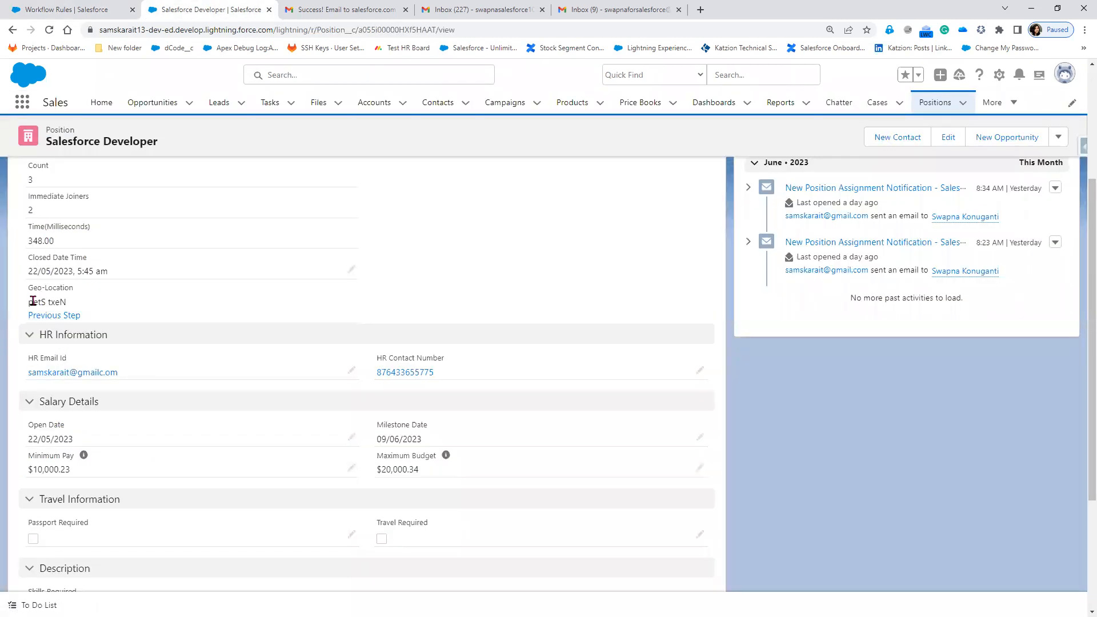
scroll(170, 459, "up", 2)
left_click_drag(28, 246, 99, 255)
left_click(45, 11)
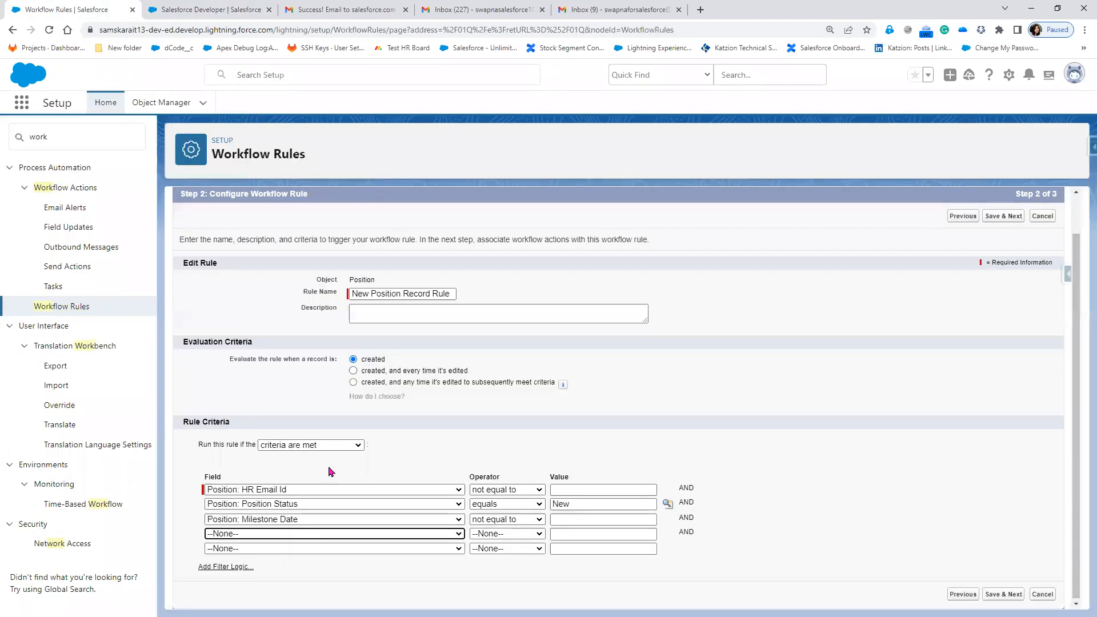
Browse the fourth row's field list and close it without adding a fourth criterion.
left_click(304, 536)
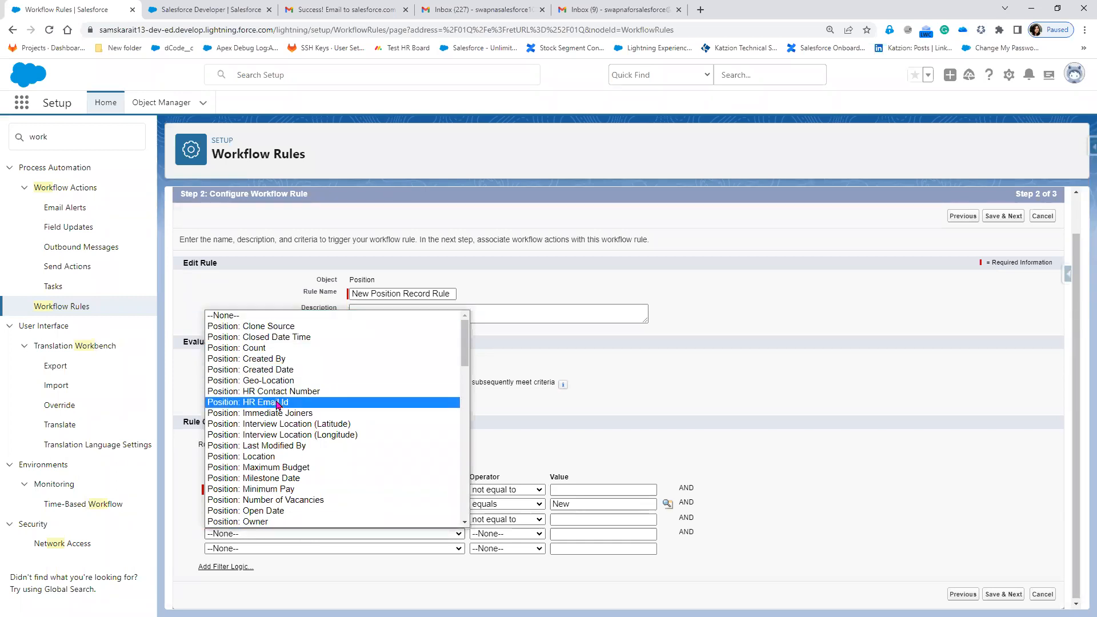
scroll(305, 497, "down", 2)
scroll(306, 506, "down", 6)
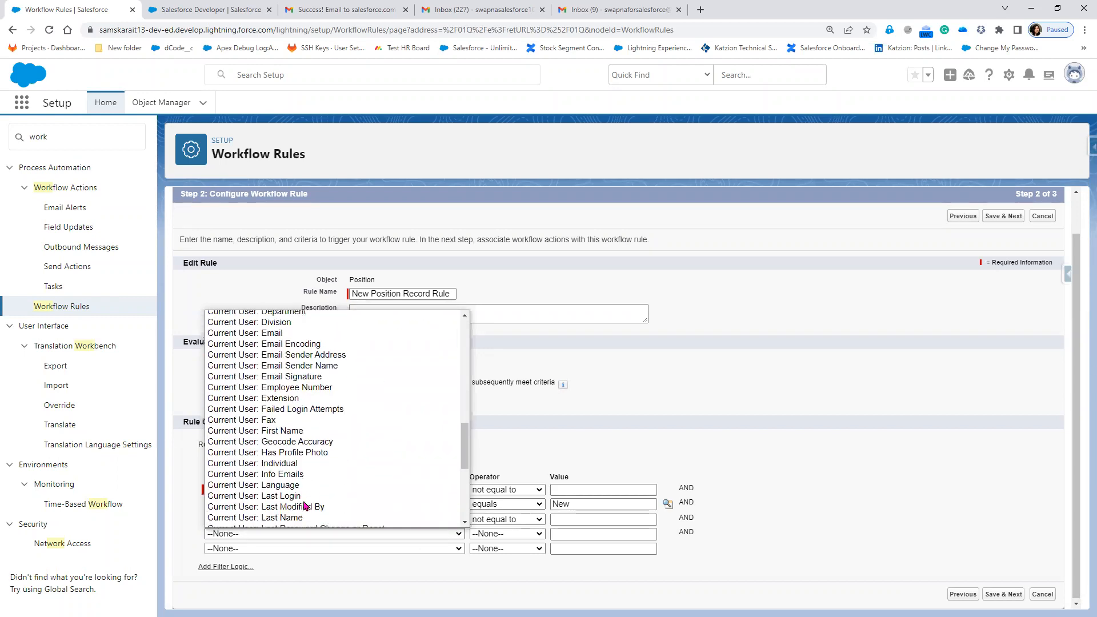
scroll(305, 506, "up", 8)
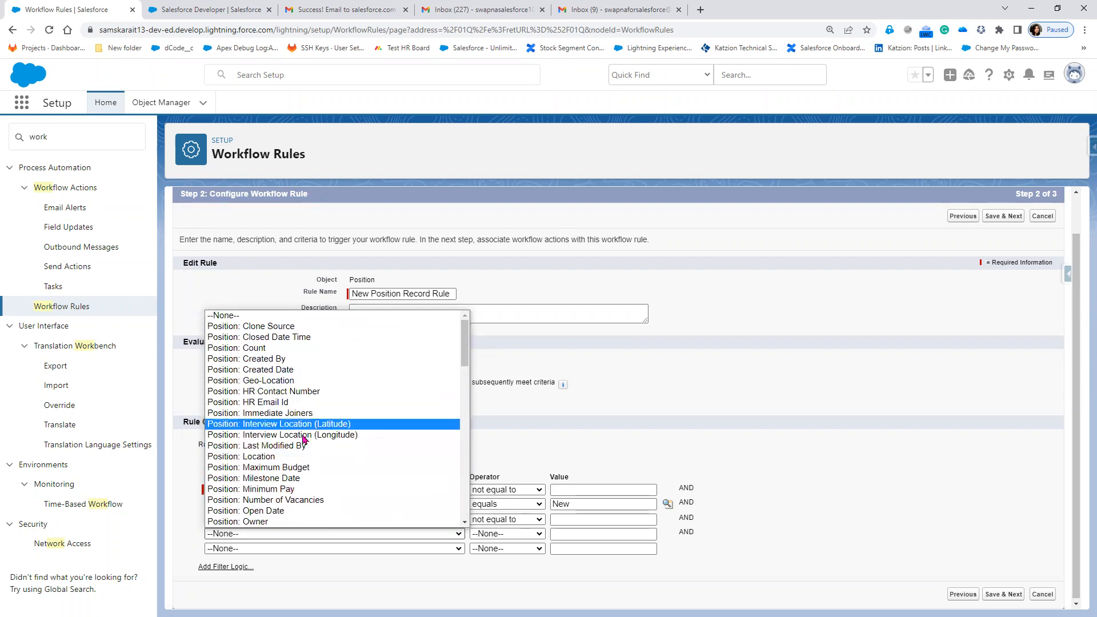
scroll(291, 434, "down", 2)
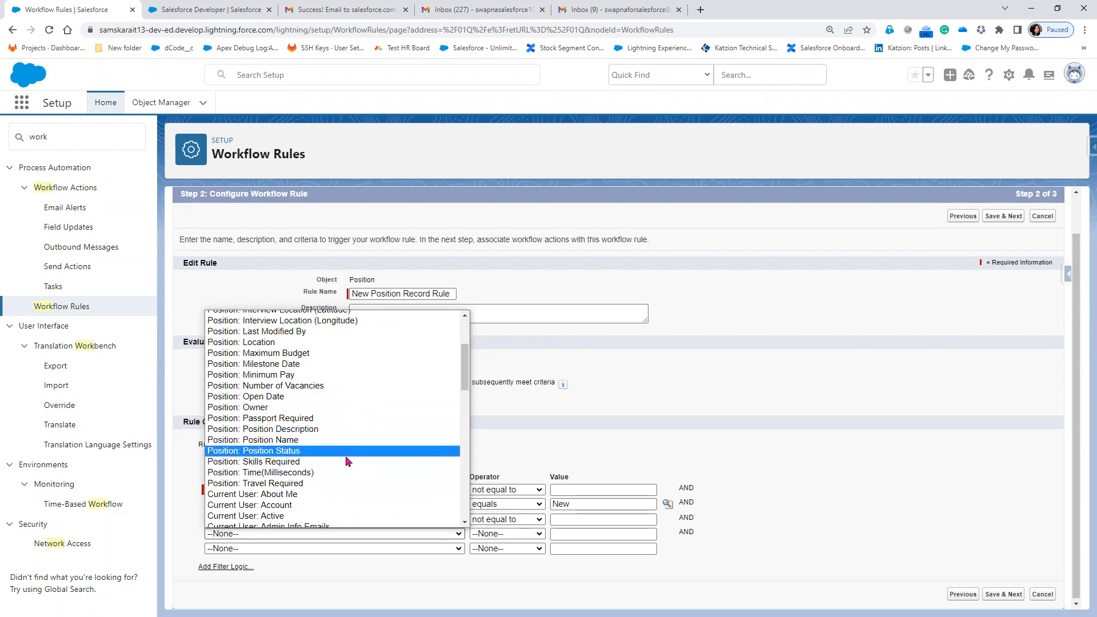
left_click(789, 441)
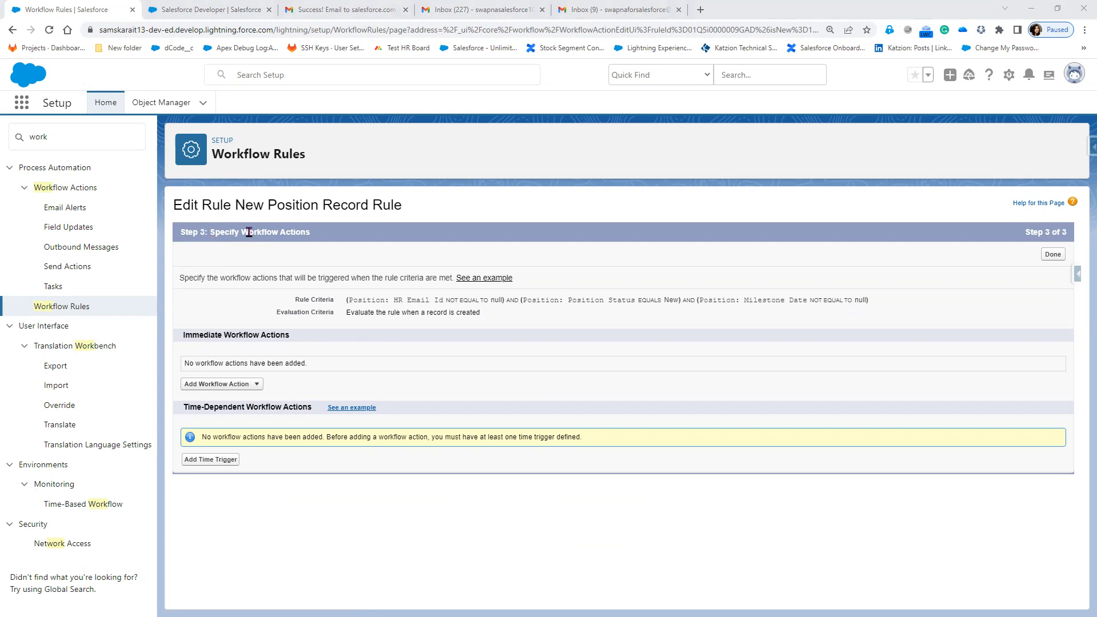
Highlight the Specify Workflow Actions, Immediate and Time-Dependent Workflow Actions headings on Step 3.
triple_click(318, 236)
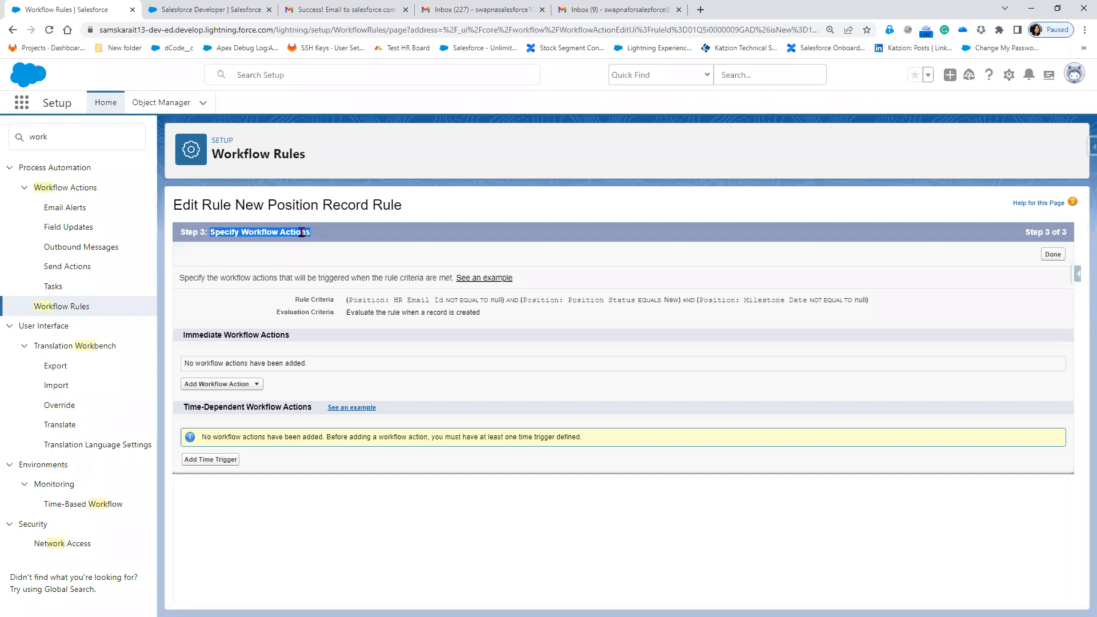
left_click(189, 338)
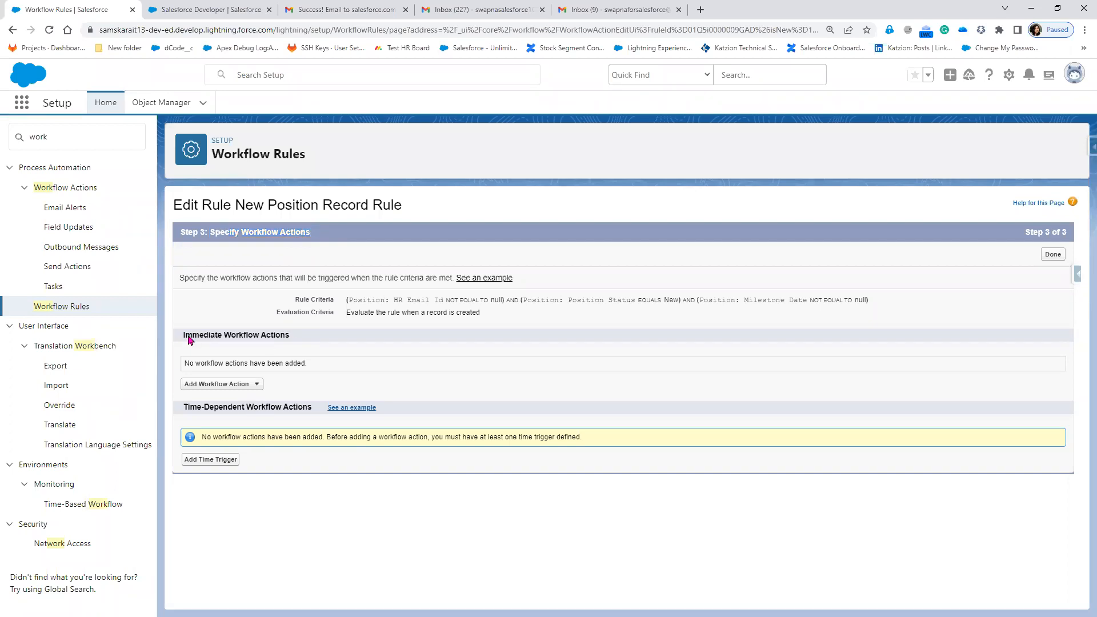
left_click_drag(182, 337, 293, 338)
left_click(315, 410)
triple_click(180, 407)
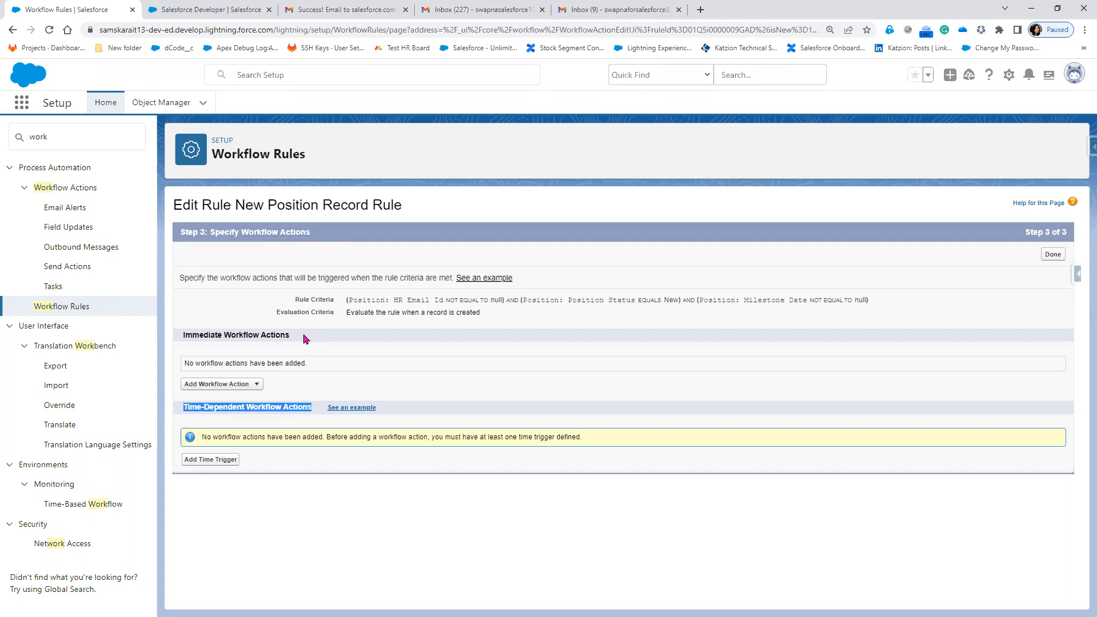
triple_click(190, 335)
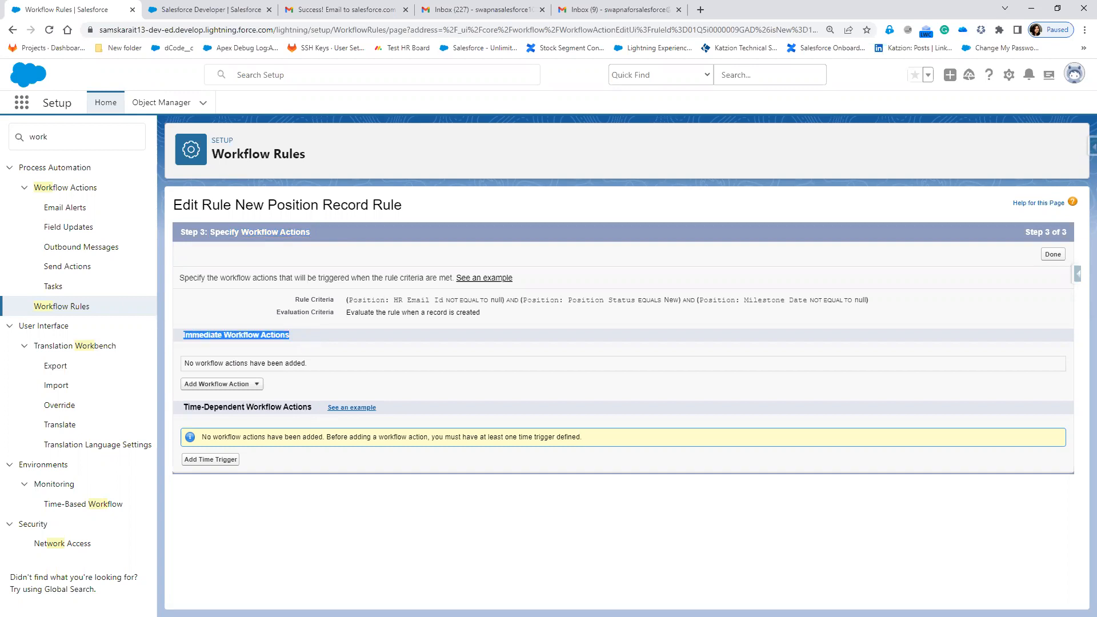
key("alt+Tab")
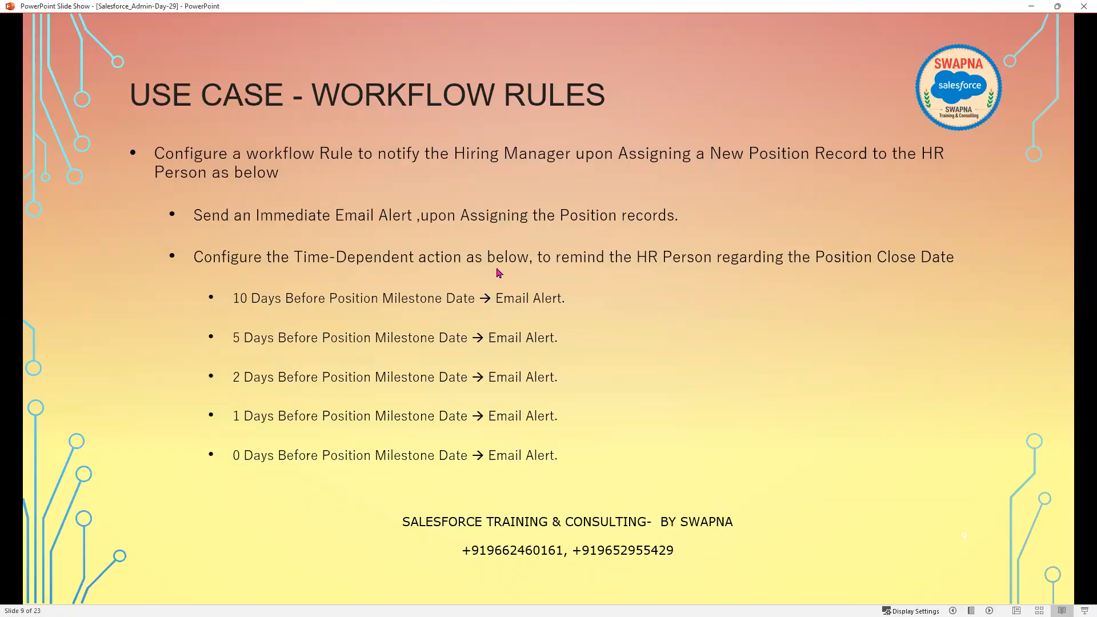
Briefly minimize and restore the slide show, then advance to slide 11, Workflow Rules: Actions.
left_click(1031, 7)
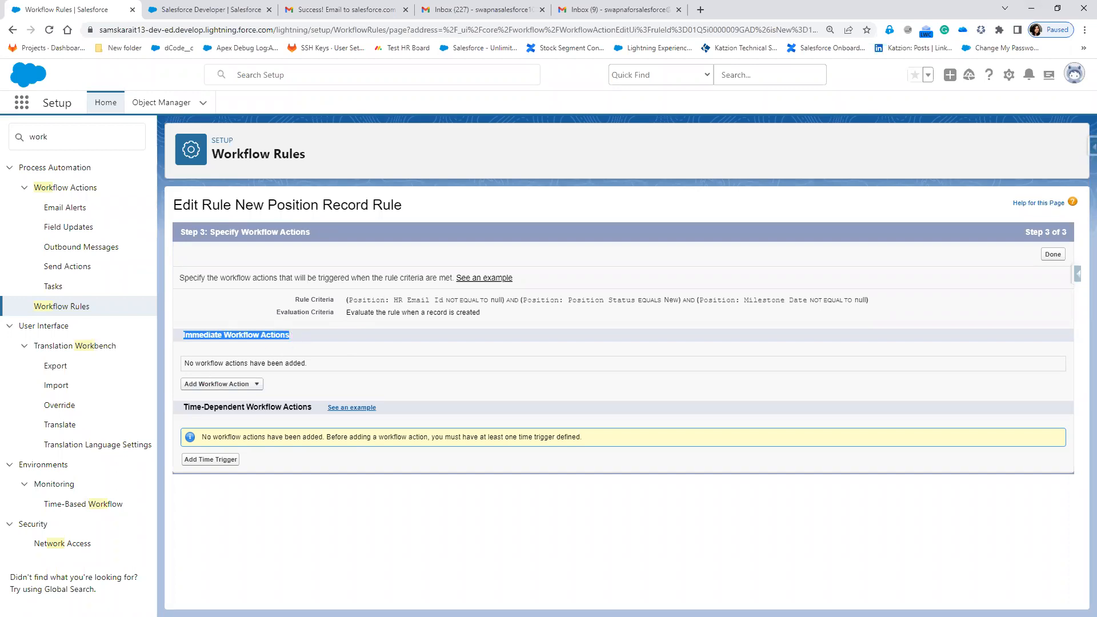
left_click(373, 469)
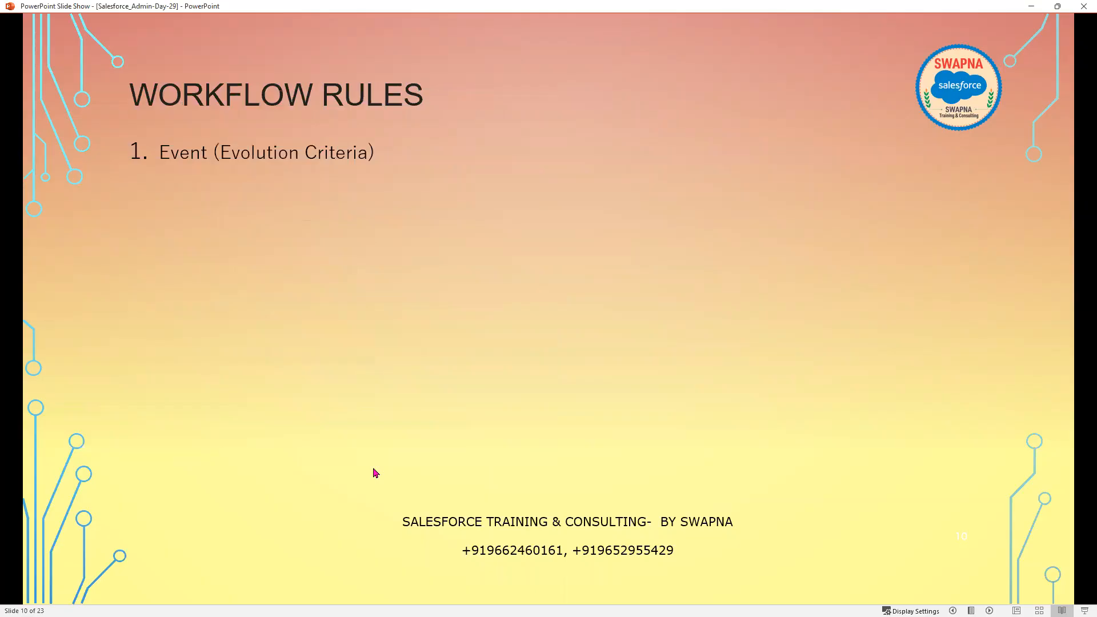
scroll(374, 469, "down", 5)
scroll(375, 472, "down", 1)
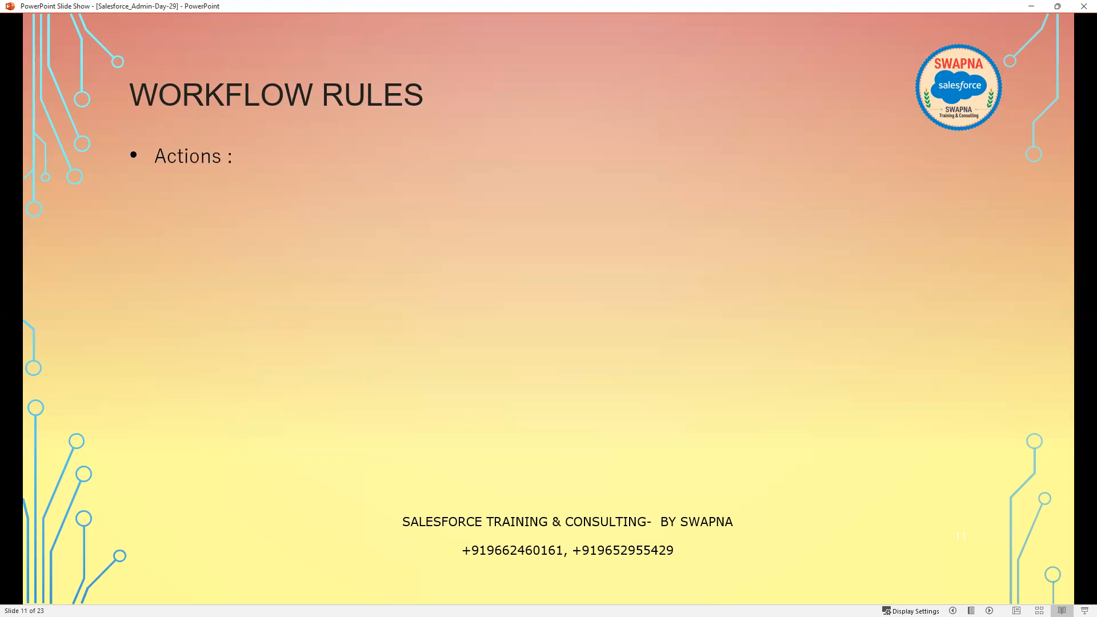
scroll(374, 472, "down", 1)
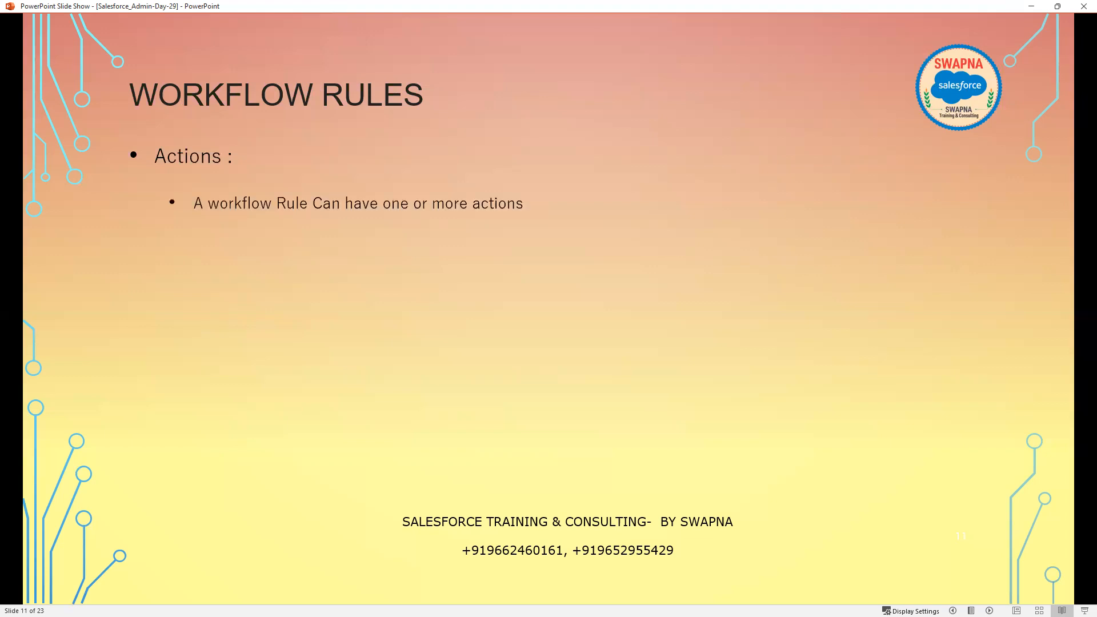
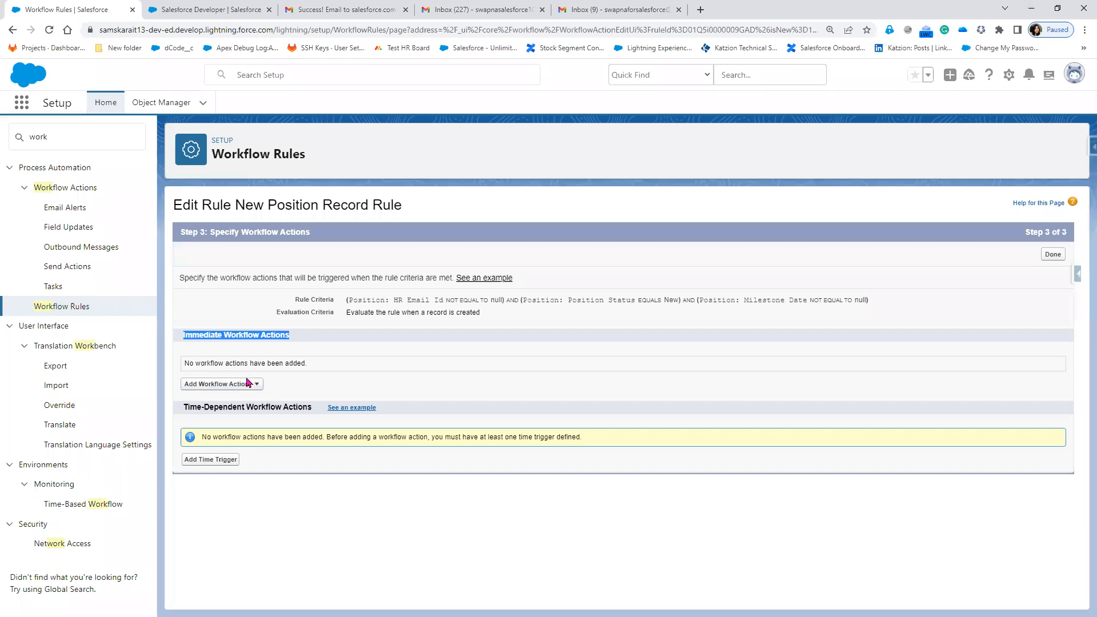
Add a New Email Alert workflow action for the rule and close two Gmail tabs.
left_click(252, 386)
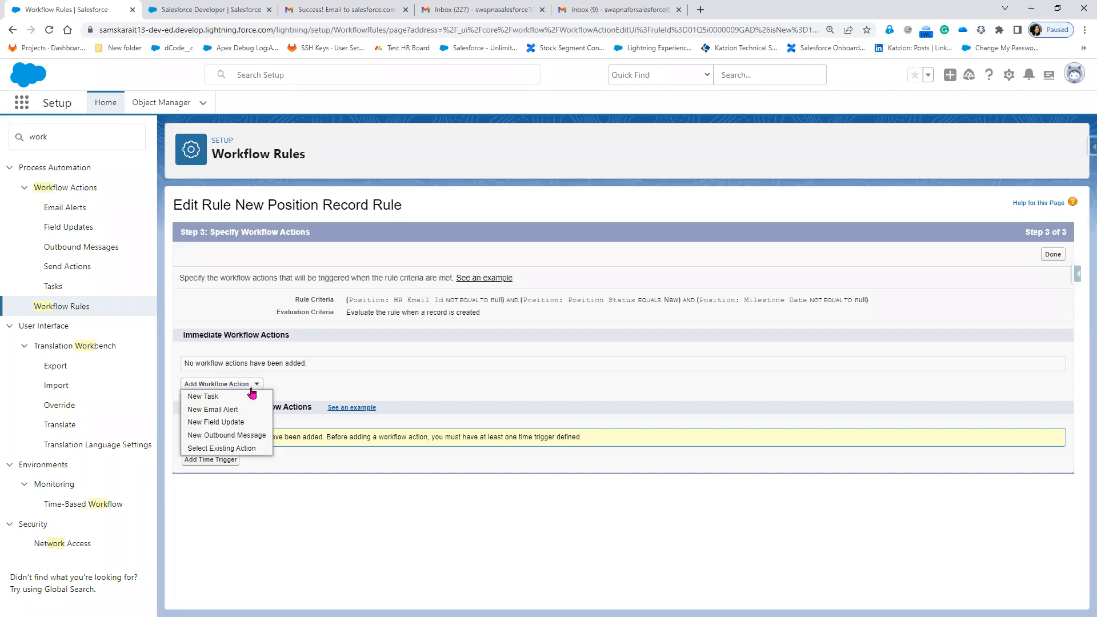
left_click(215, 409)
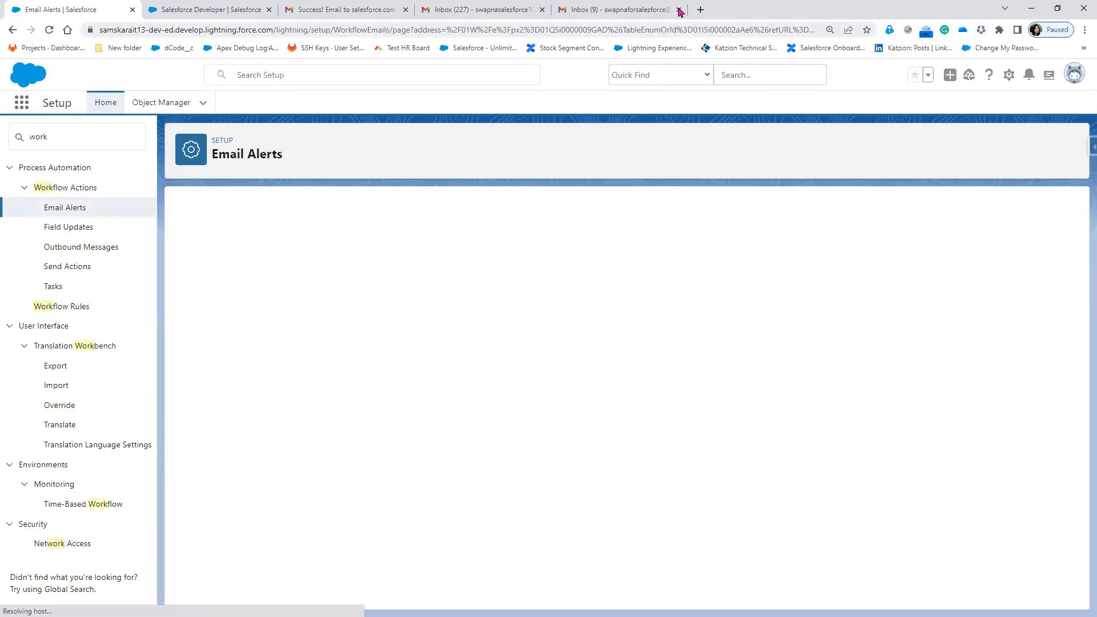
left_click(679, 10)
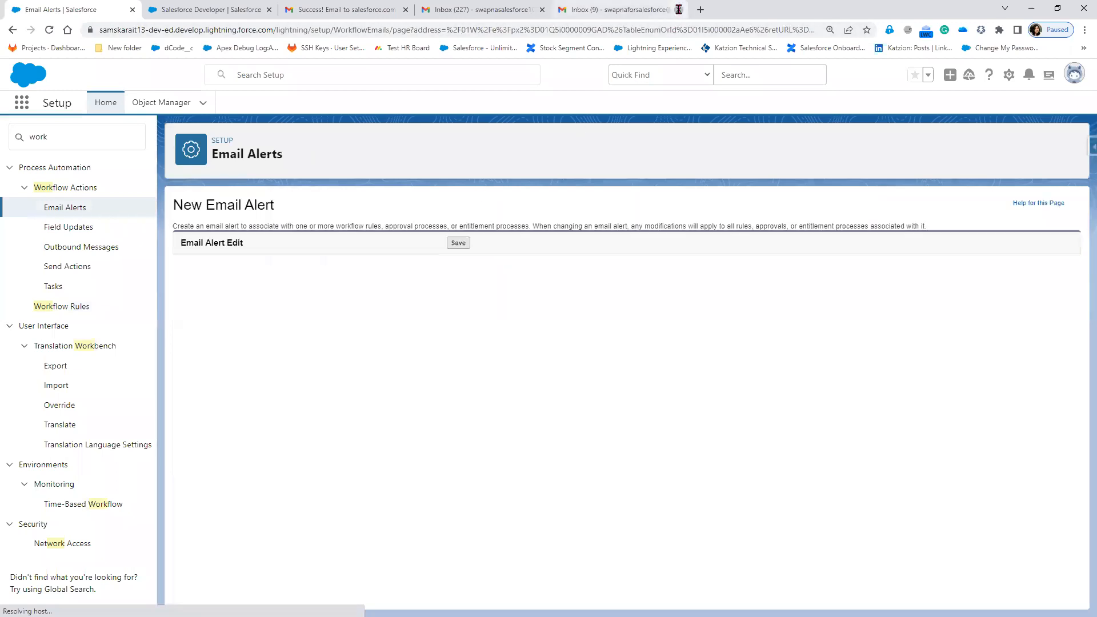
left_click(542, 10)
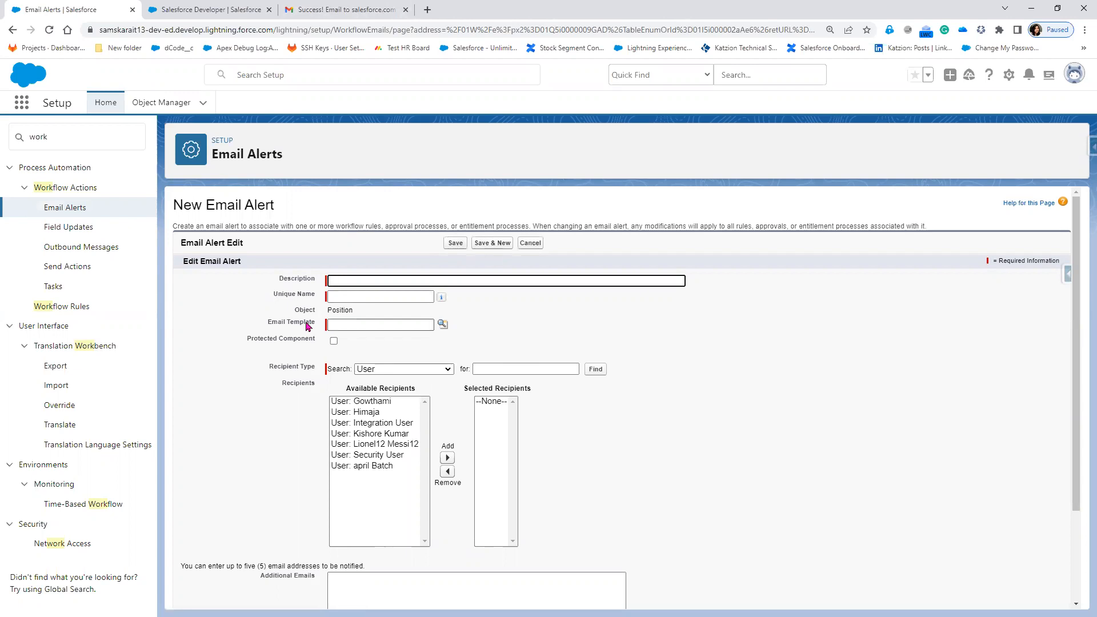
Choose the 'Email to HR on creation of Position' template from the Customer Emails folder.
left_click(443, 324)
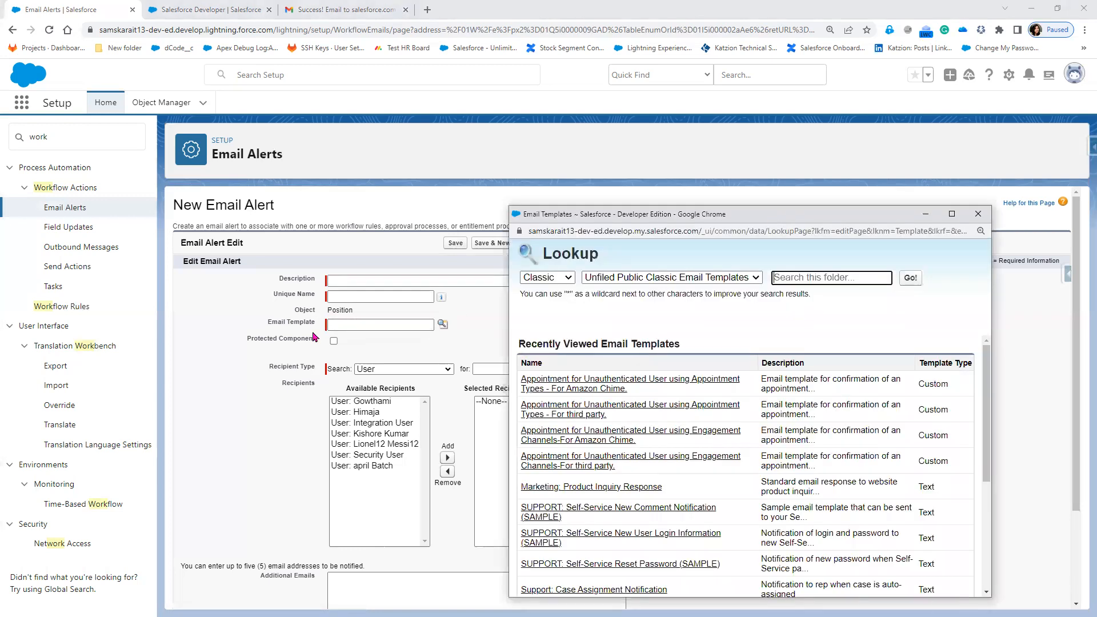
left_click(625, 277)
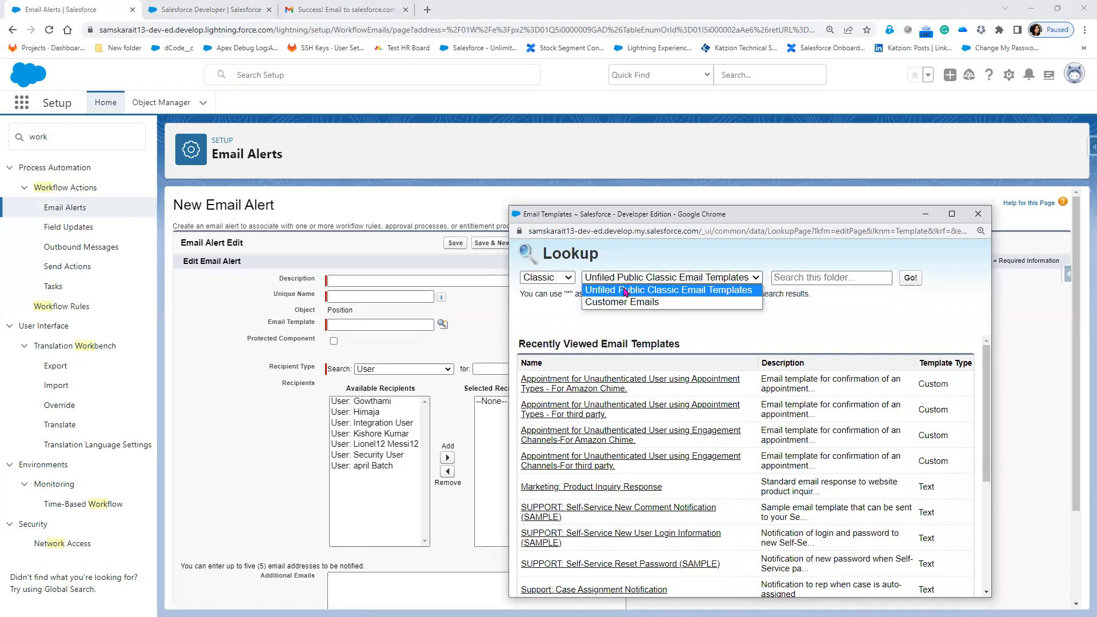
left_click(622, 302)
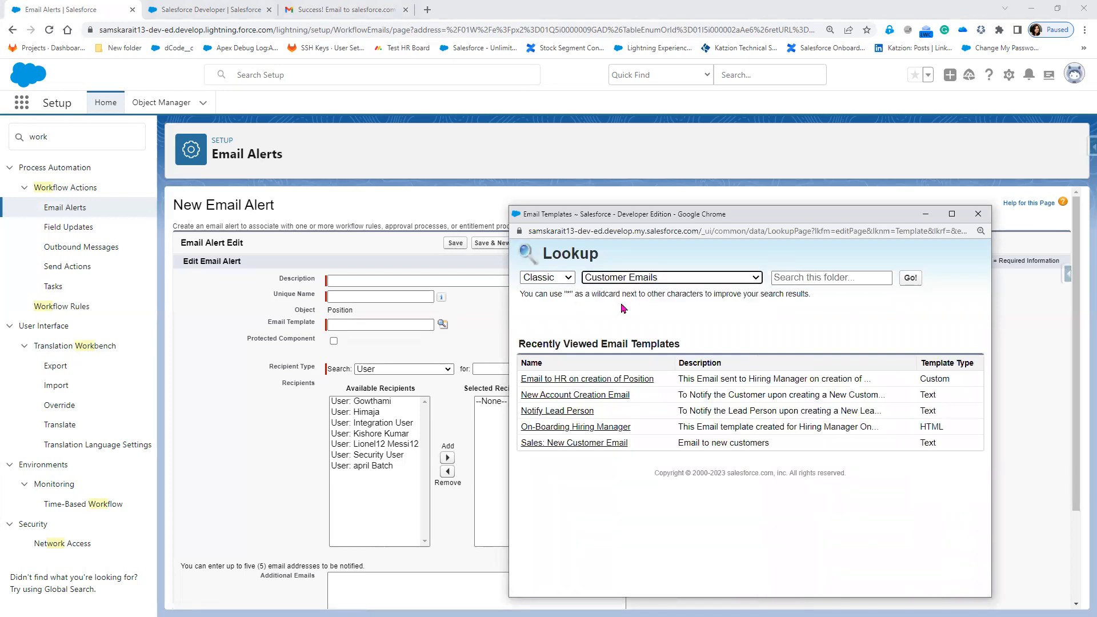
left_click(609, 384)
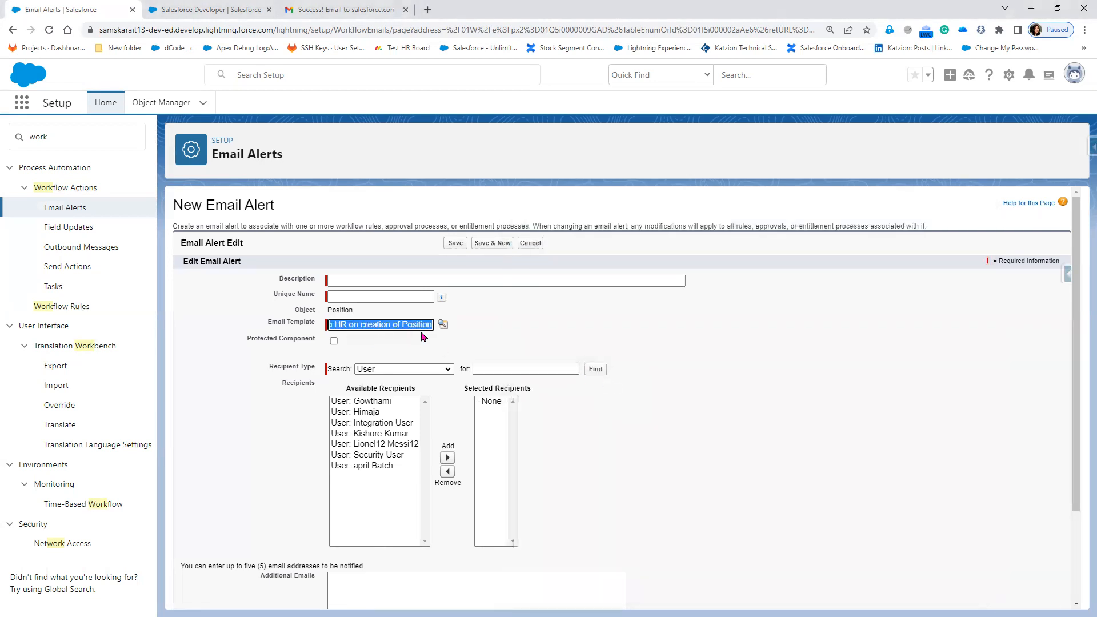
left_click(355, 280)
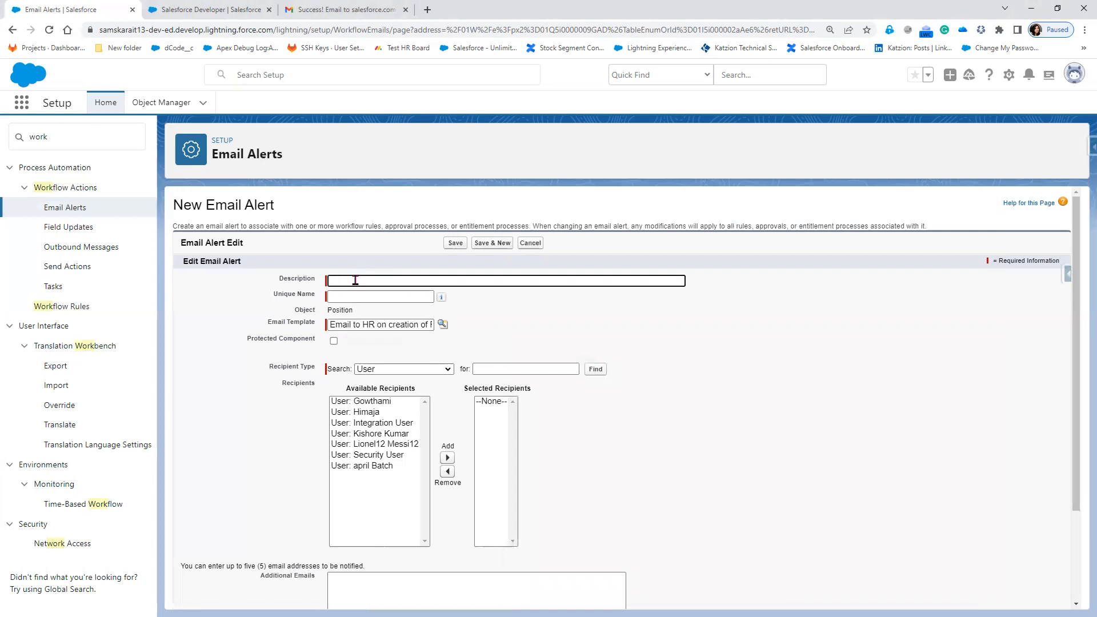
Enter the description 'Send an email to HR on creation of position record' so Unique Name auto-fills.
type("Send an emai")
type("lto ")
type("to ")
type("HR ")
type("on crea")
type("tio")
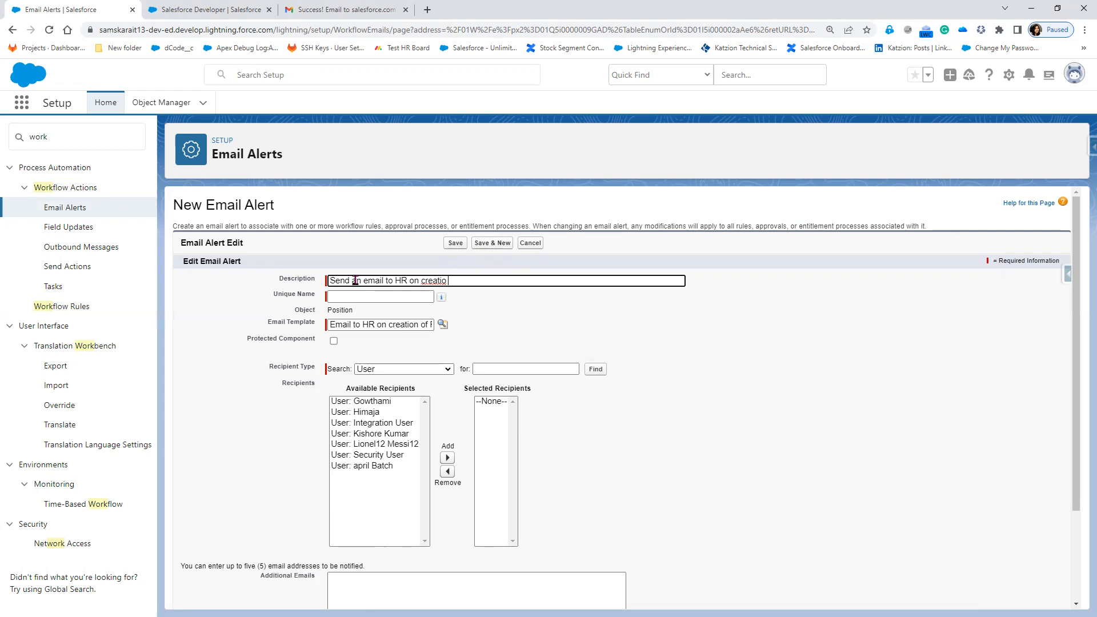
type("n of position record")
left_click(560, 316)
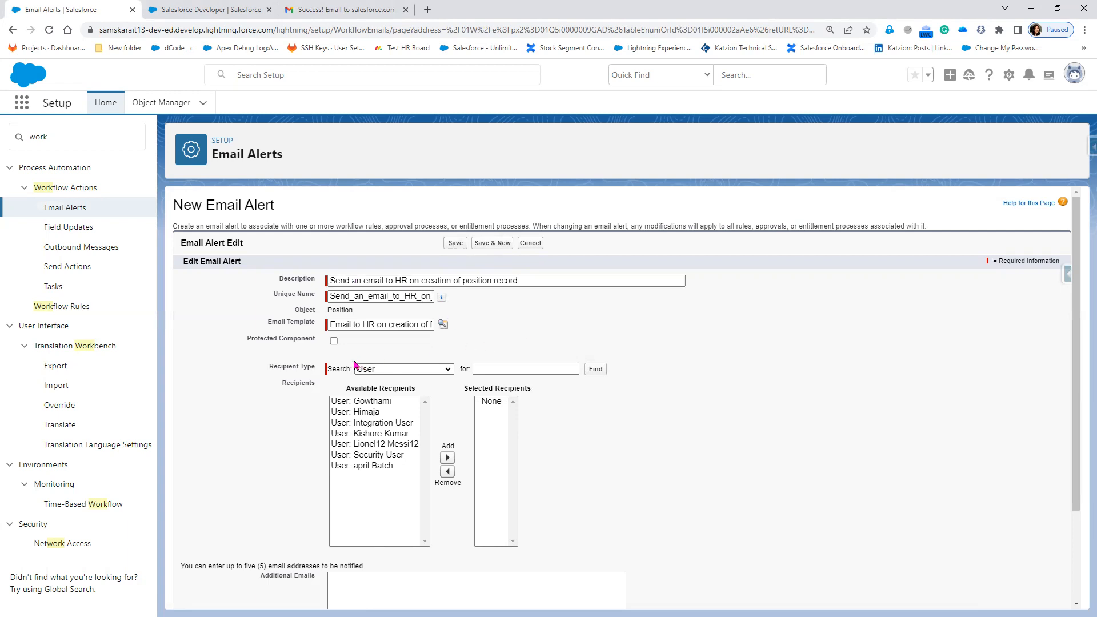
left_click(402, 370)
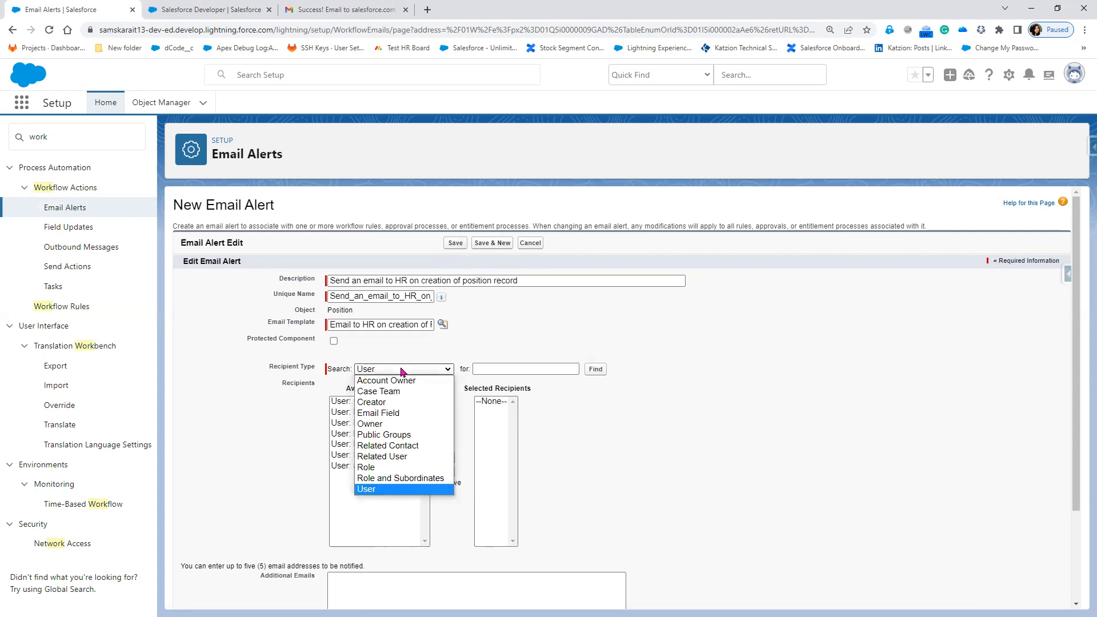
Browse recipient types: Email Field, Account Owner, Case Team and Record Creator.
left_click(394, 413)
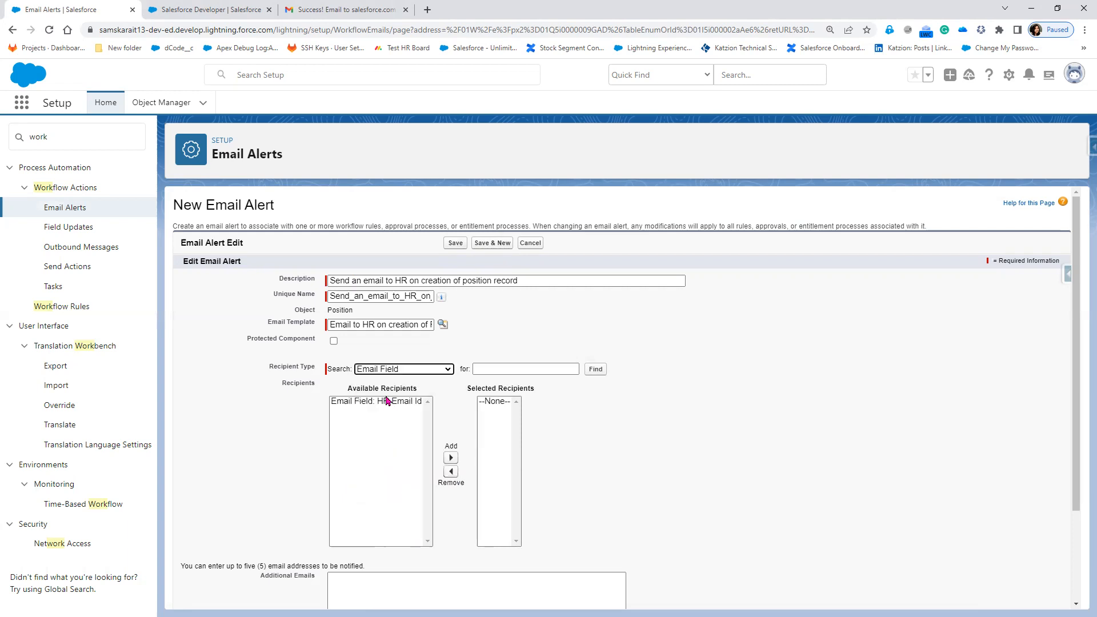
left_click(400, 371)
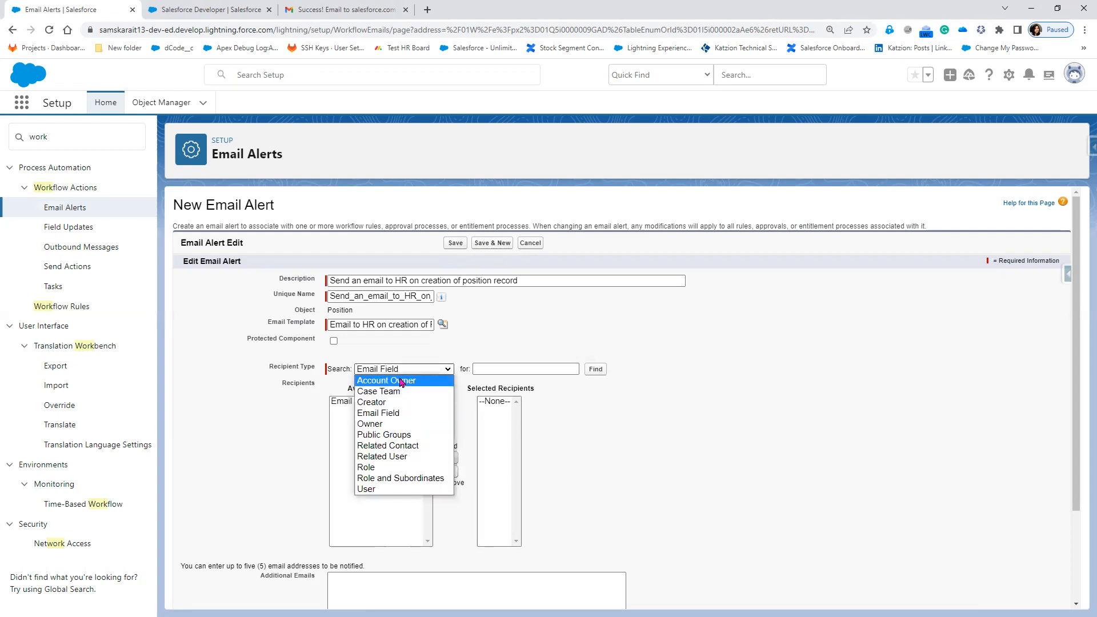
left_click(402, 382)
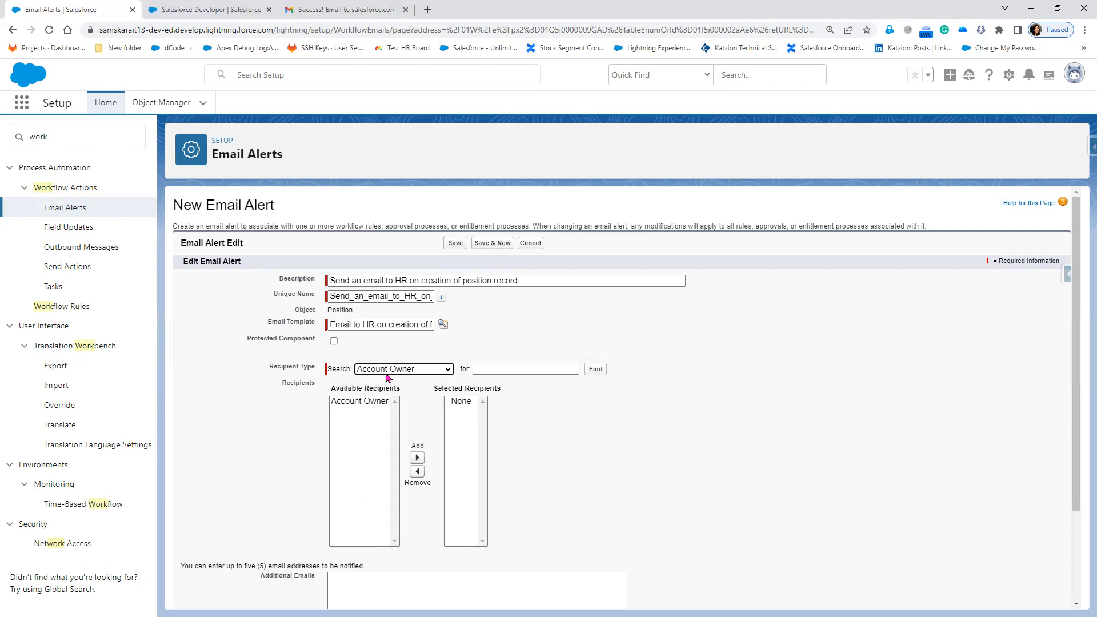
left_click(386, 372)
left_click(389, 393)
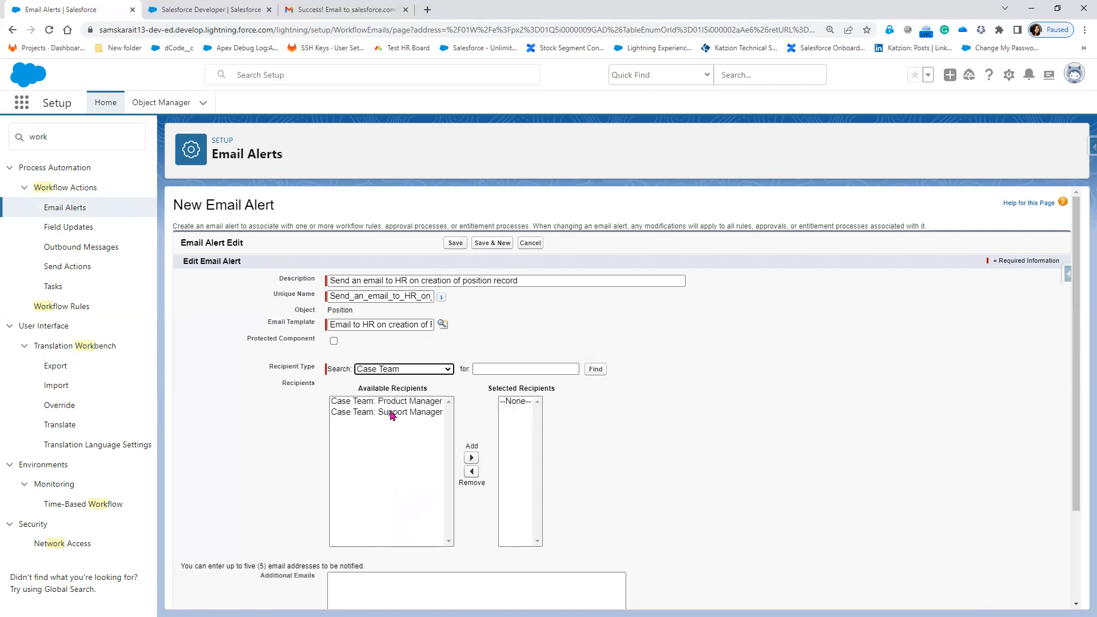
left_click(408, 372)
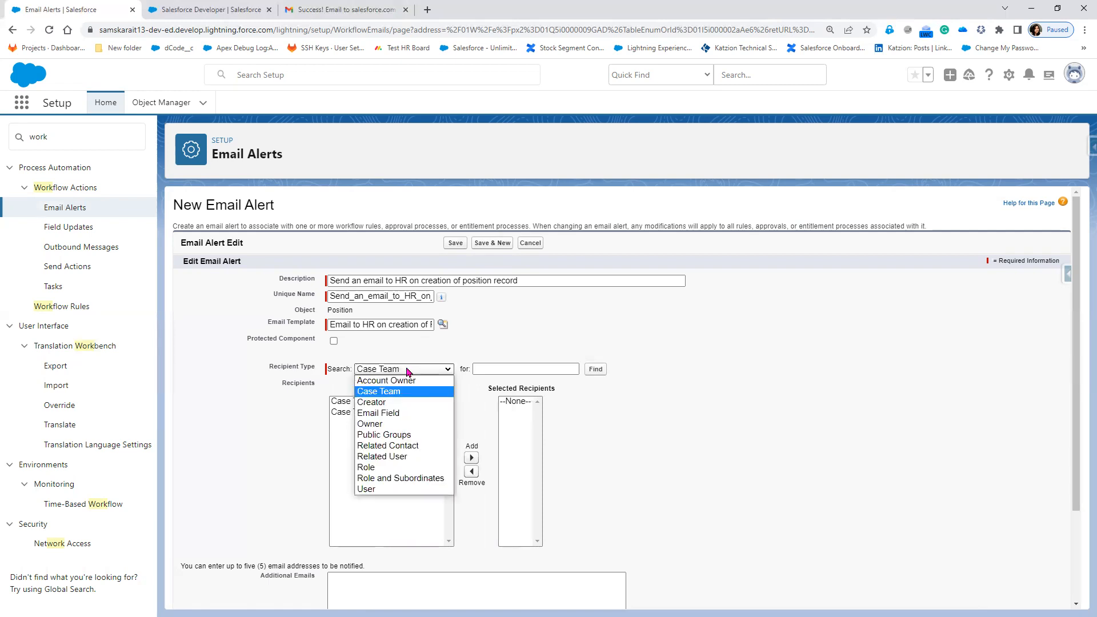
left_click(409, 406)
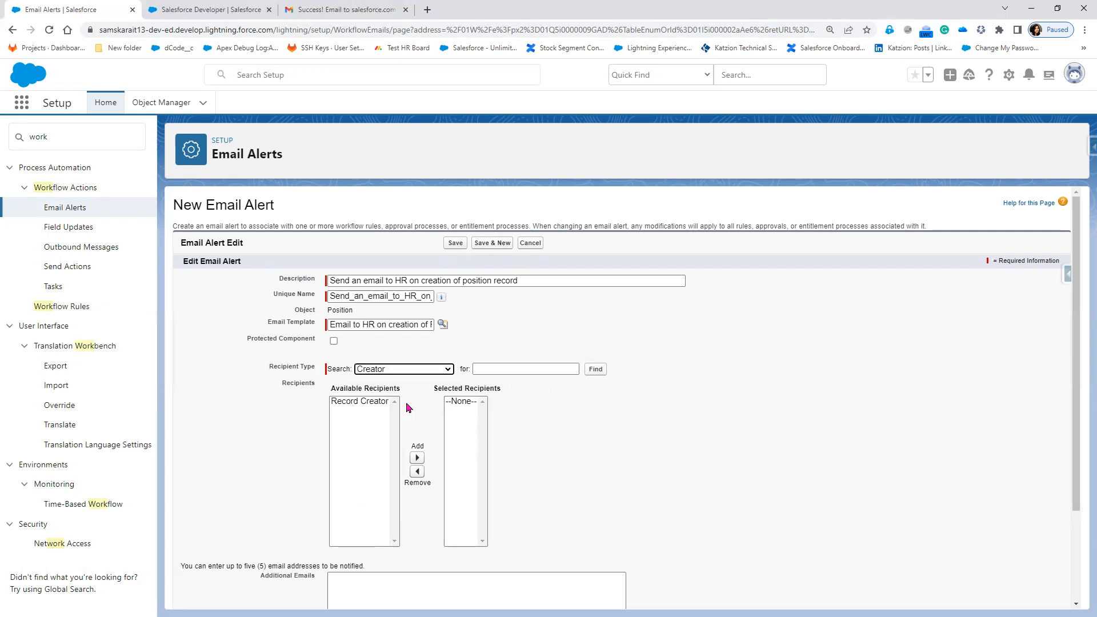
left_click(399, 373)
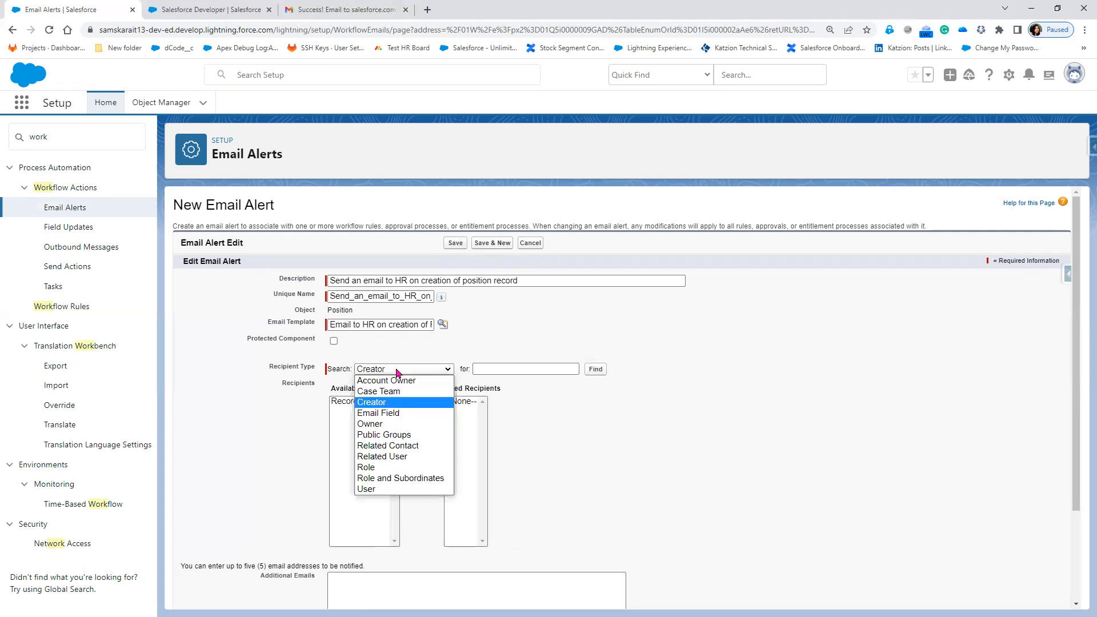
left_click(384, 413)
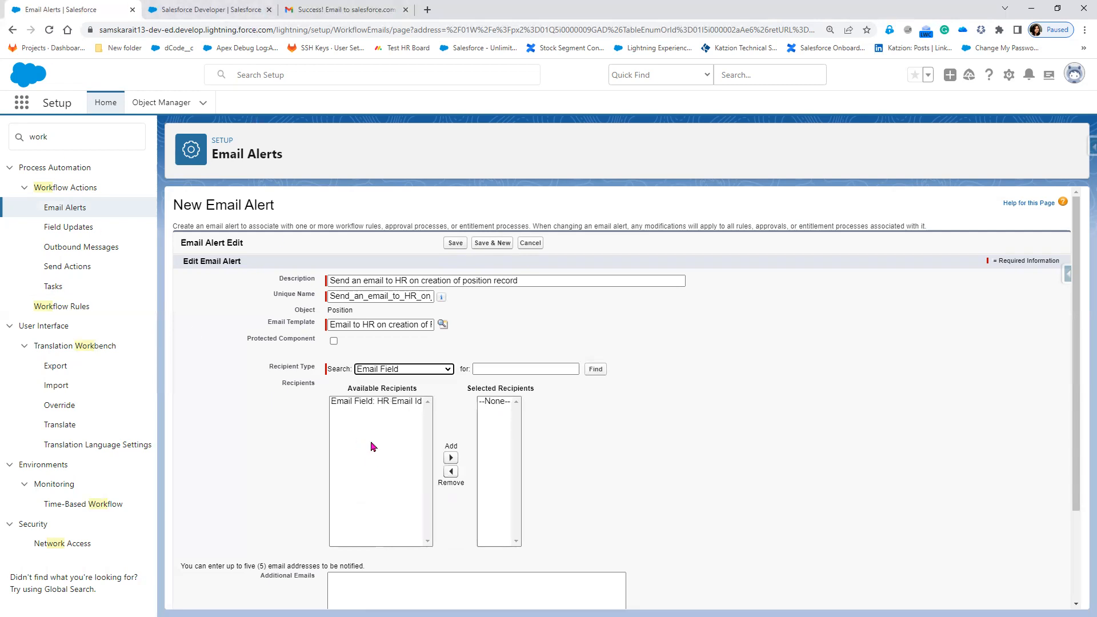
Browse the remaining recipient types: Position Owner, Public Groups, Related Contacts, Related Users and Roles.
left_click(410, 367)
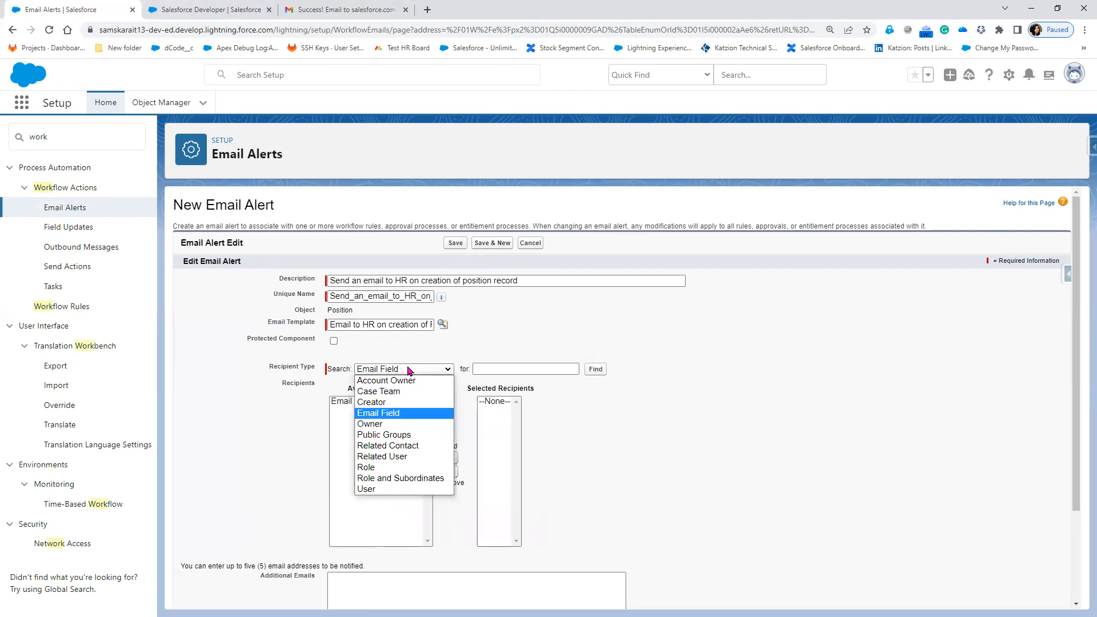
left_click(393, 428)
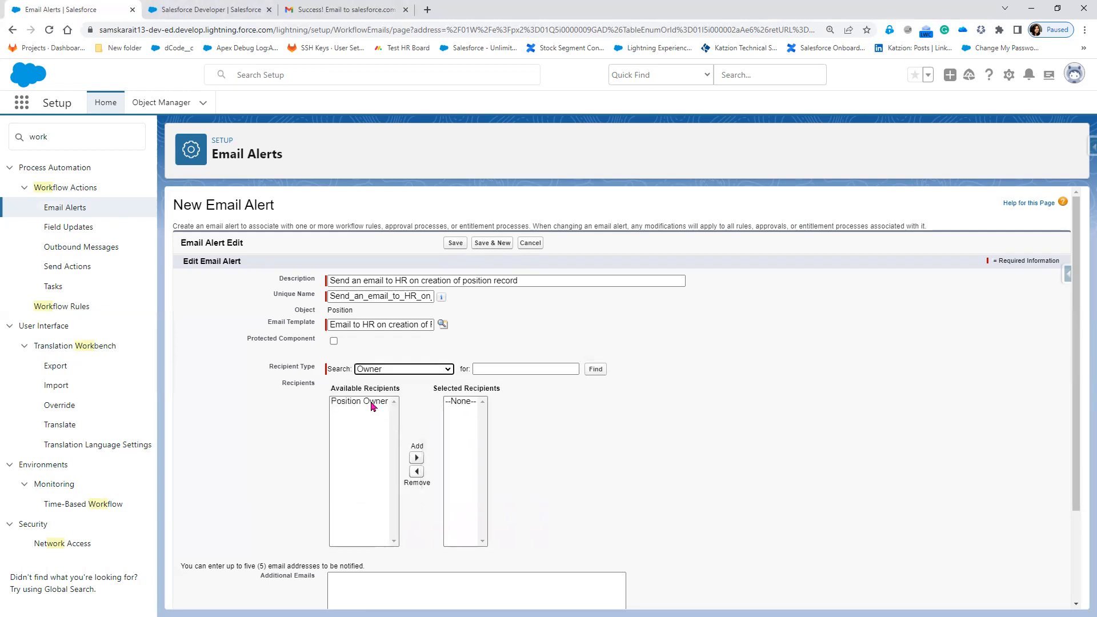
left_click(402, 369)
left_click(410, 434)
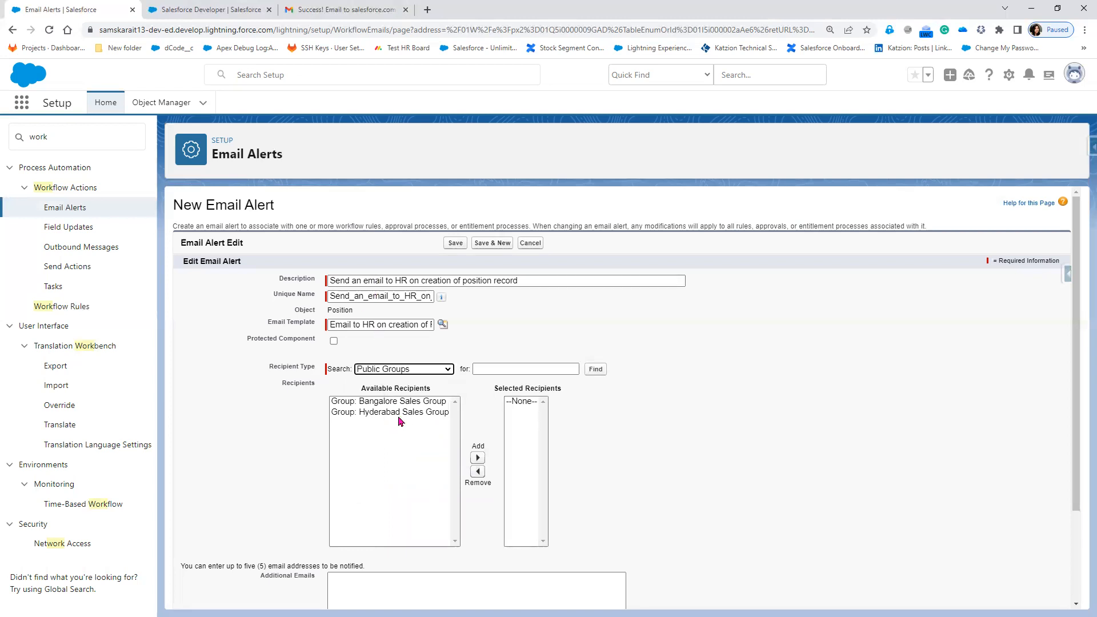
left_click(396, 370)
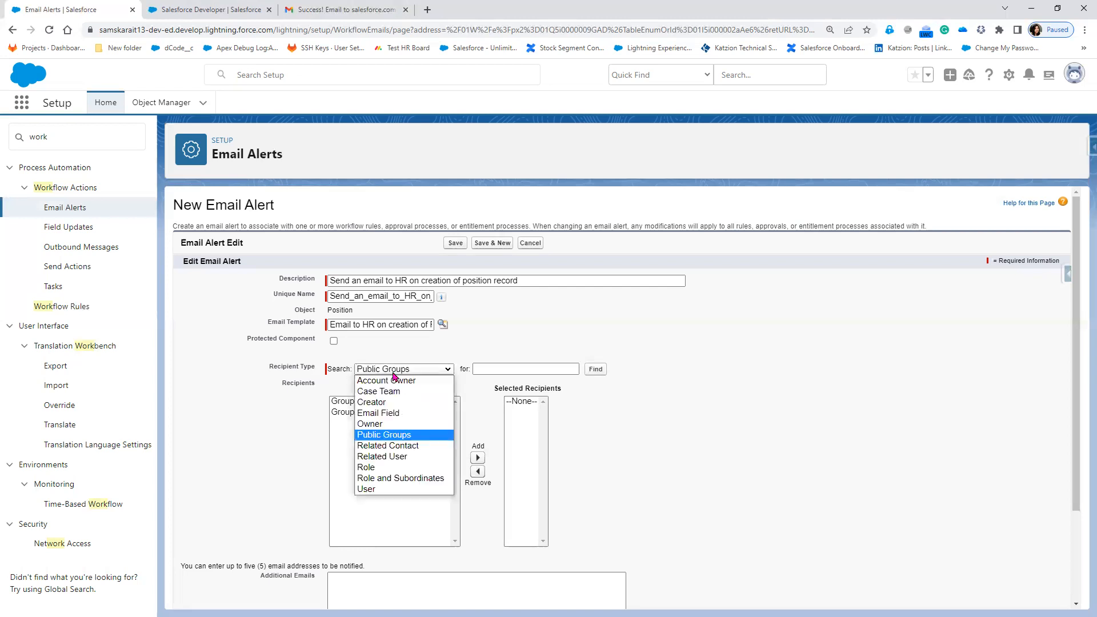
left_click(408, 446)
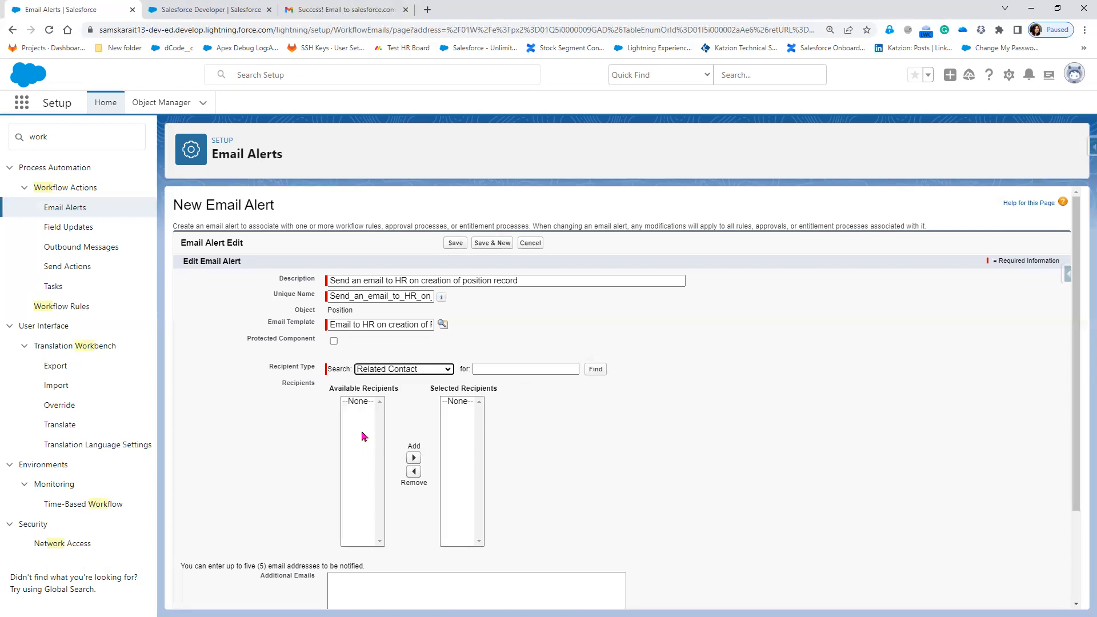
left_click(369, 369)
left_click(396, 457)
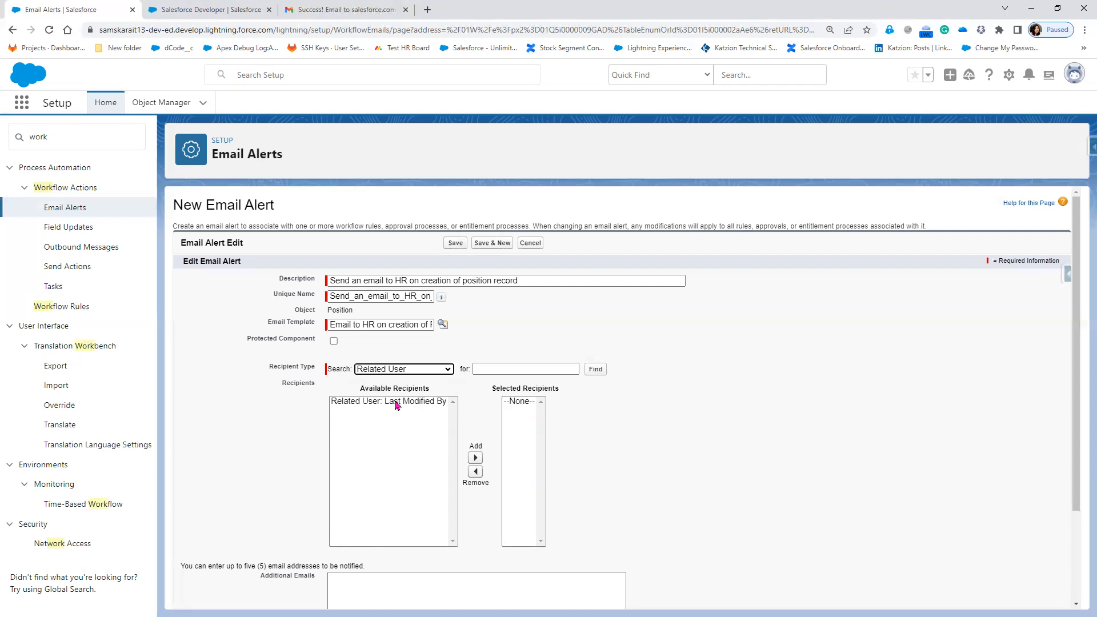
left_click(414, 373)
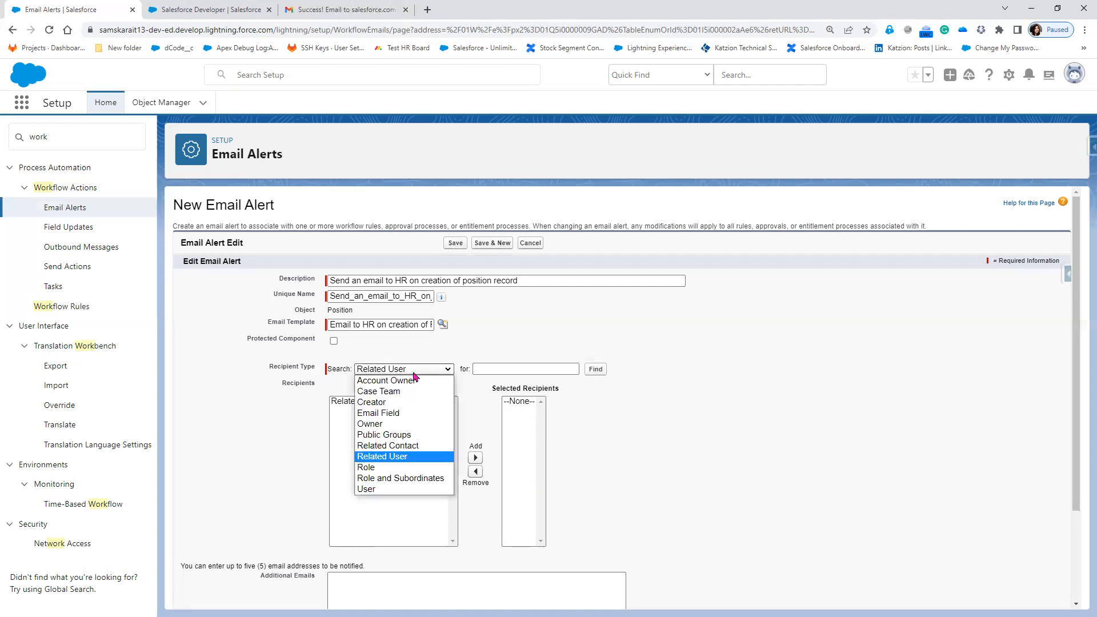
left_click(402, 469)
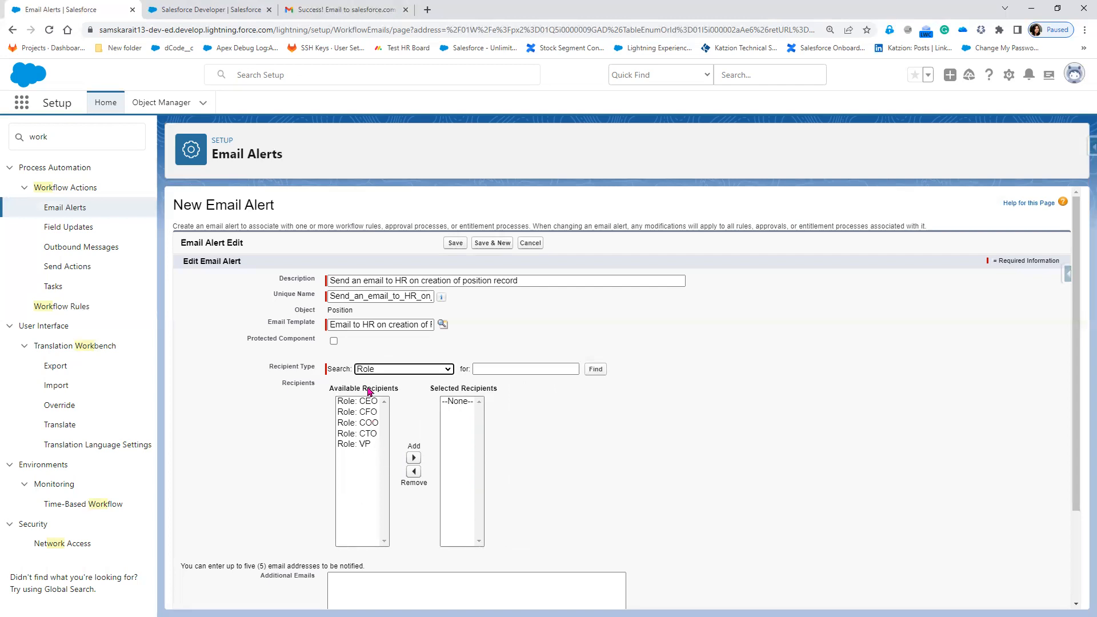
left_click(372, 371)
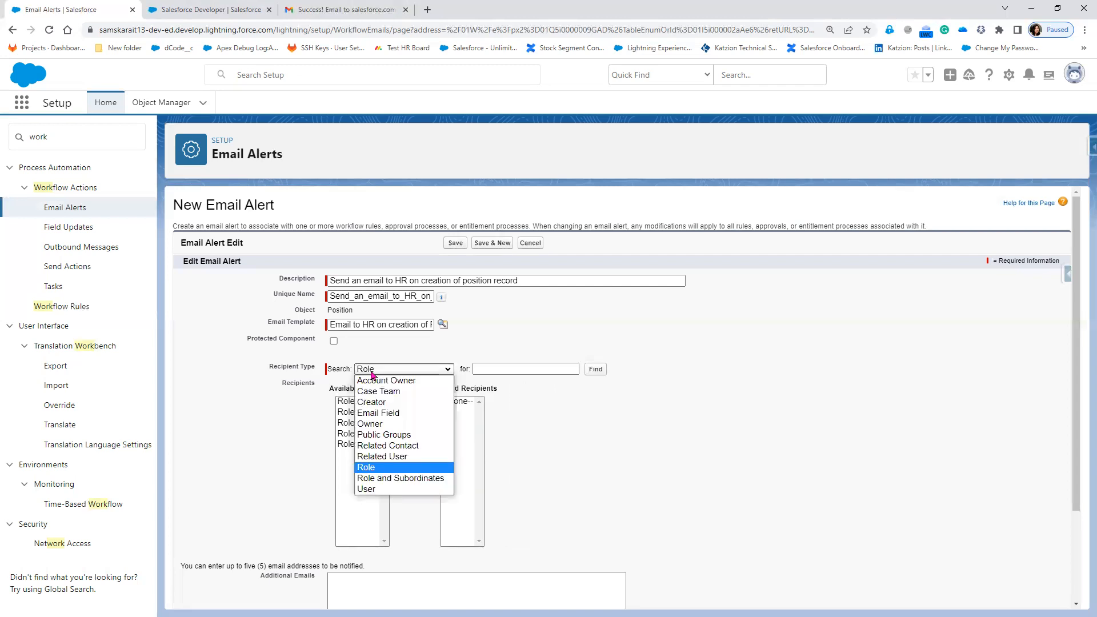
left_click(394, 493)
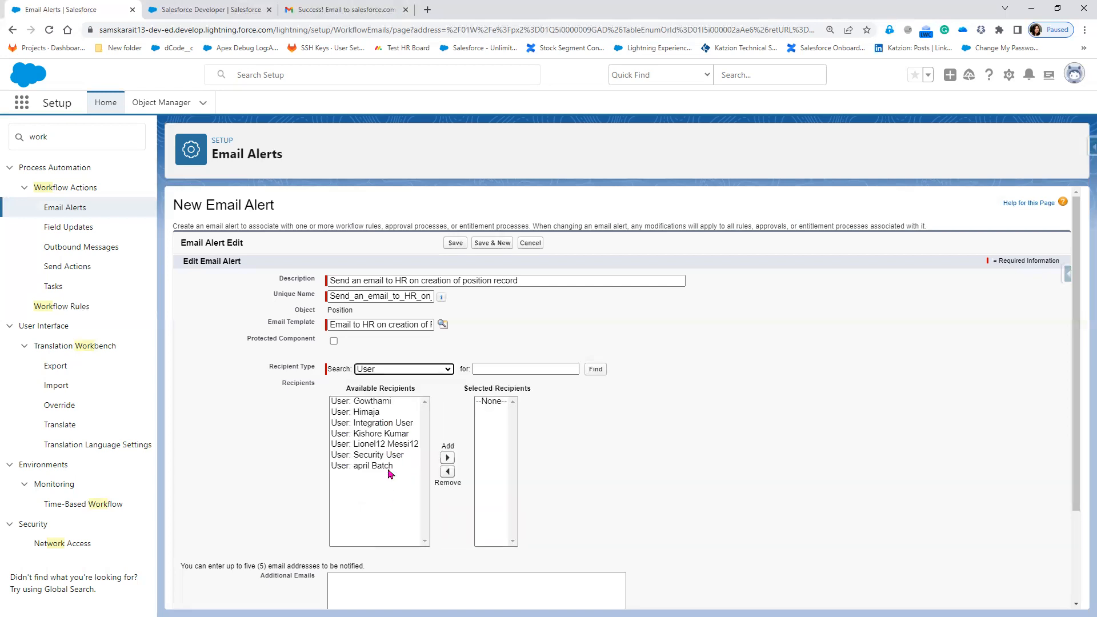
Add the HR Email Id email field to the alert's selected recipients.
left_click(387, 369)
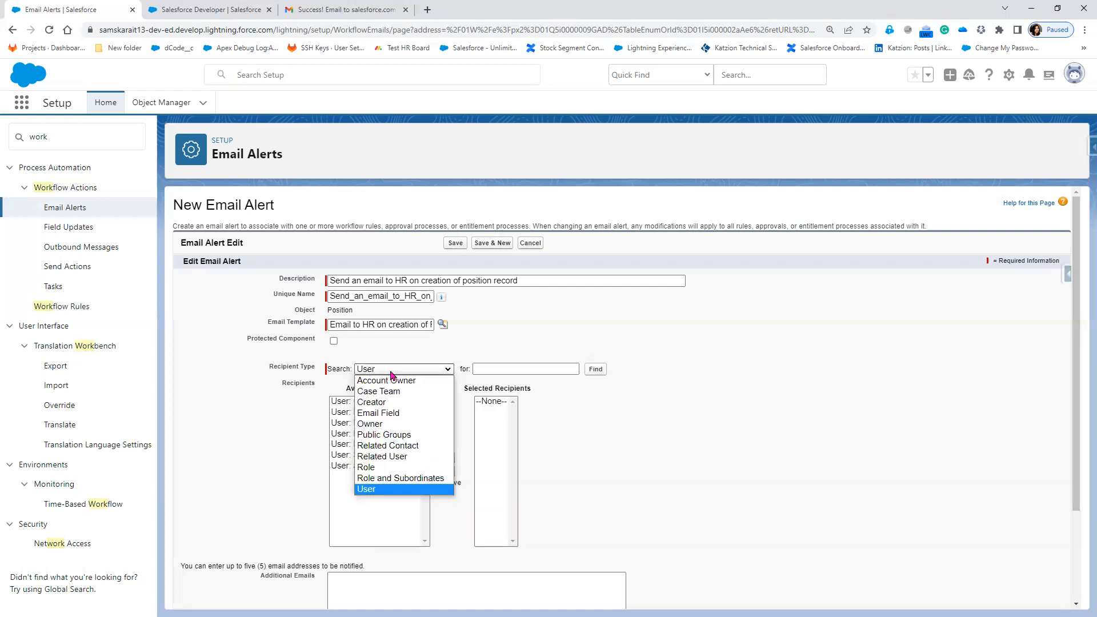
left_click(388, 413)
left_click(377, 402)
left_click(451, 458)
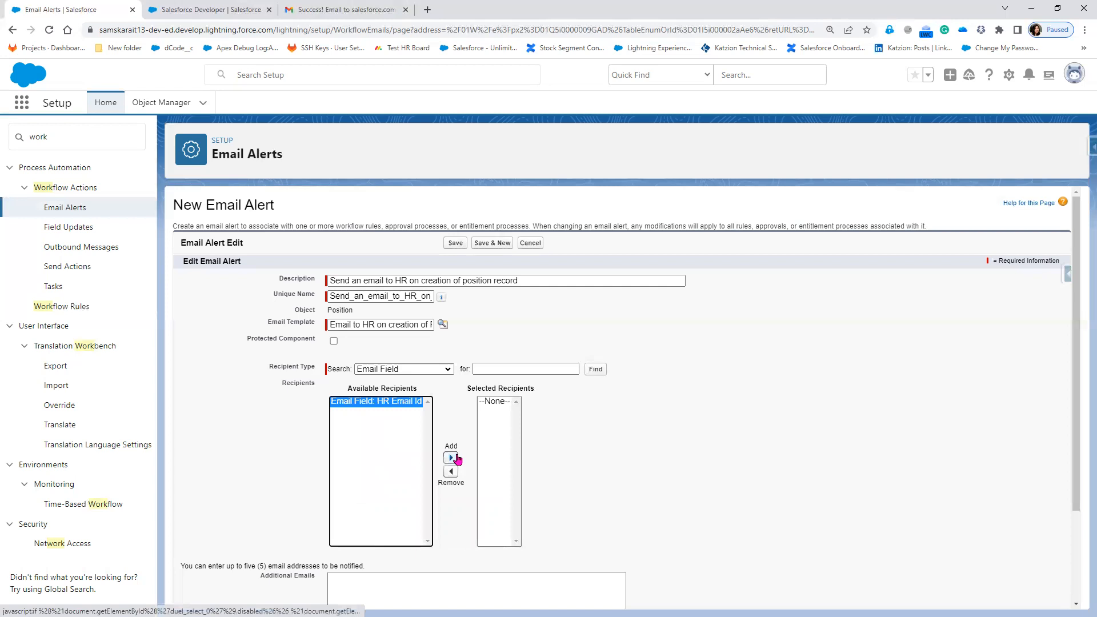
Add the Hyderabad Sales Group public group to the selected recipients.
left_click(406, 368)
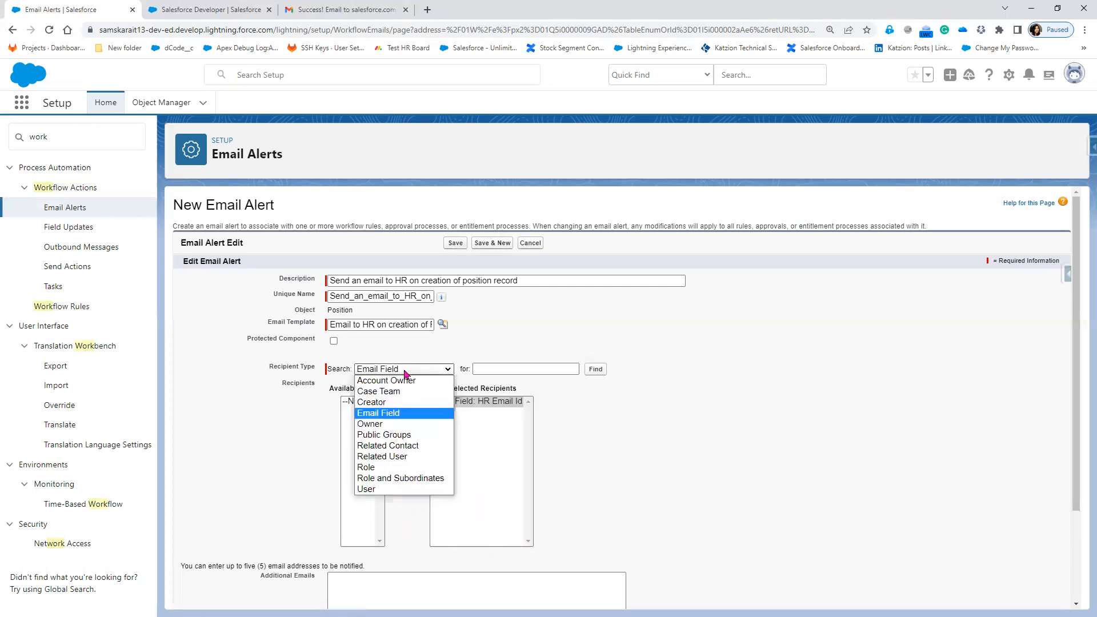
left_click(402, 434)
left_click(400, 412)
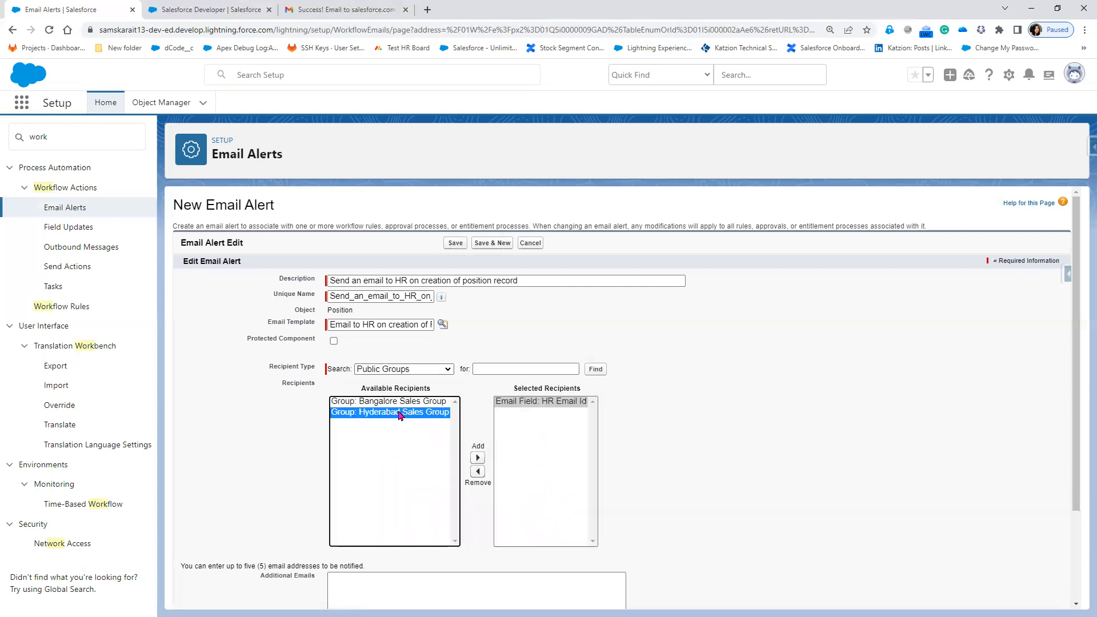
left_click(475, 459)
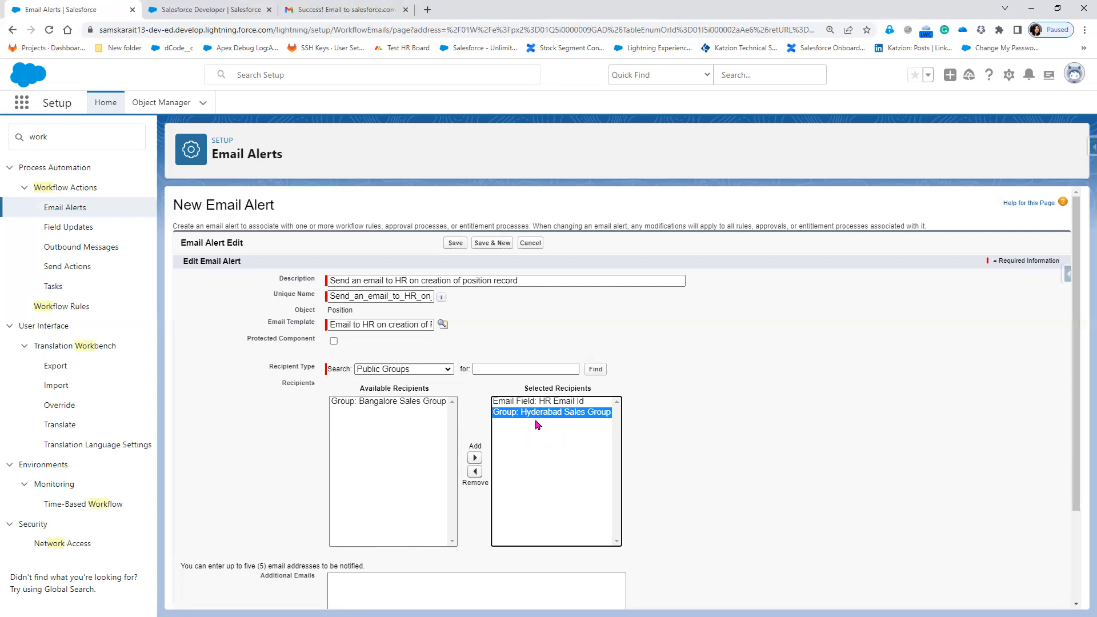
Paste the first two extra notification addresses, comma-separated, into Additional Emails.
left_click(280, 375)
left_click_drag(280, 374, 314, 374)
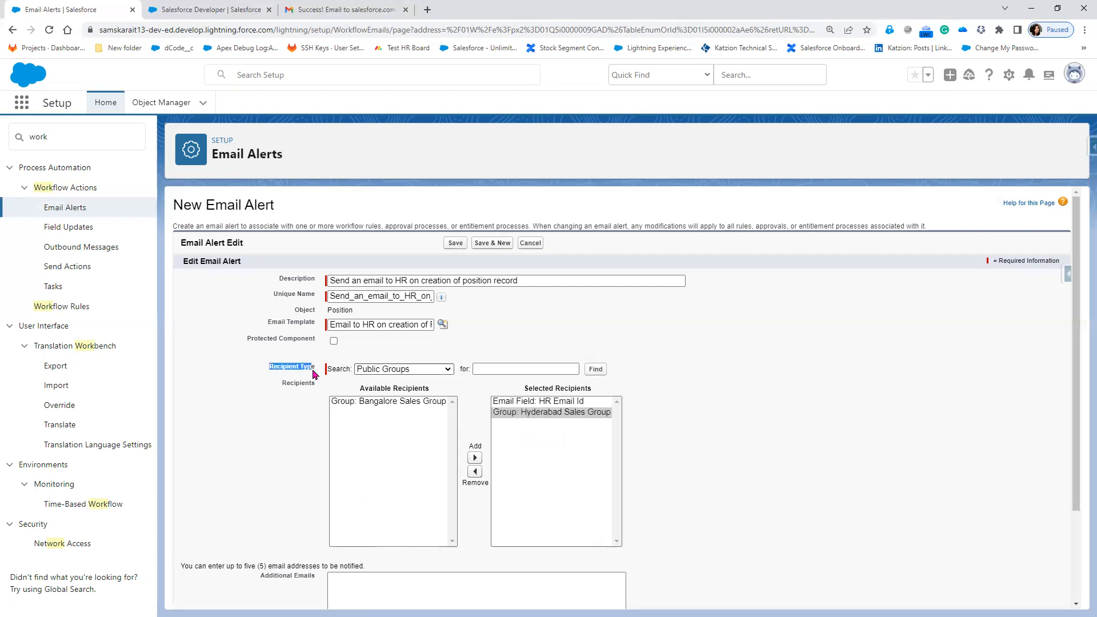
scroll(891, 535, "down", 1)
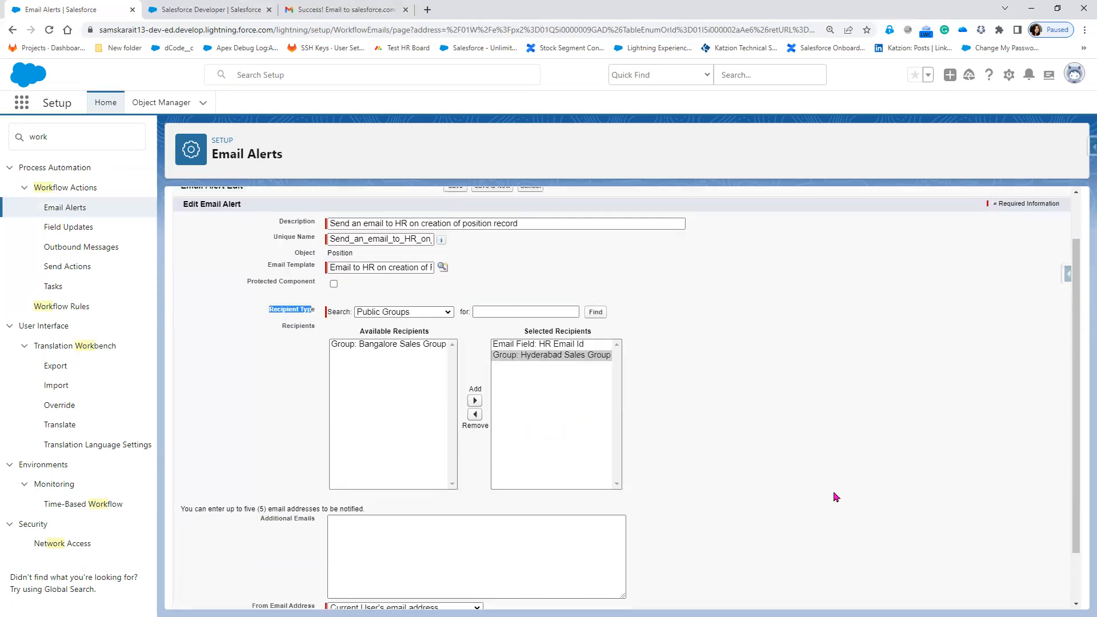
left_click(410, 550)
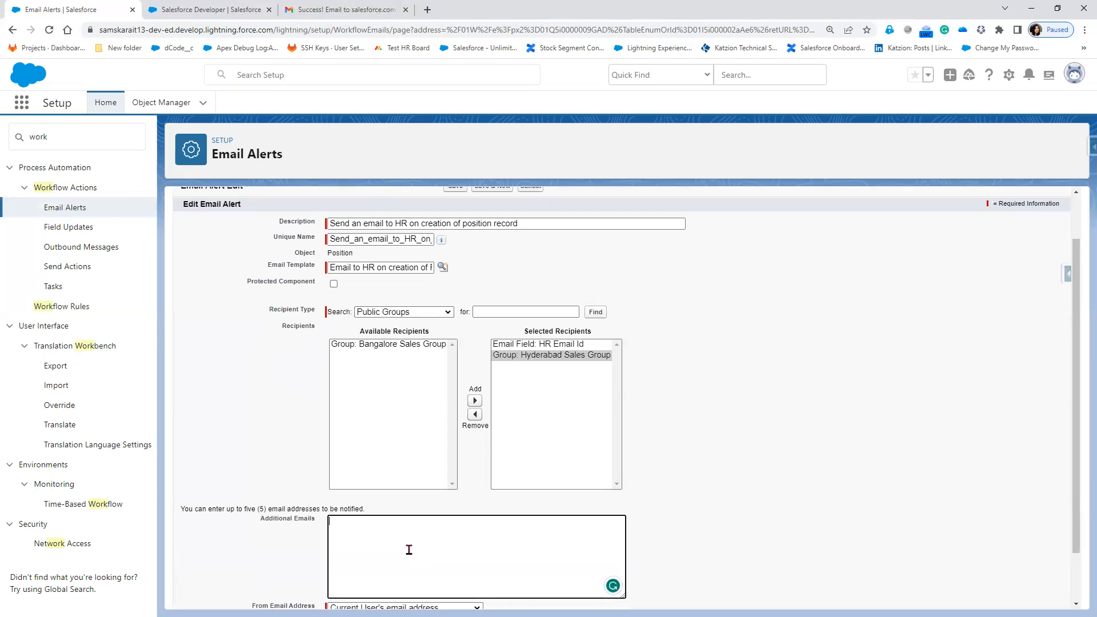
scroll(409, 550, "down", 1)
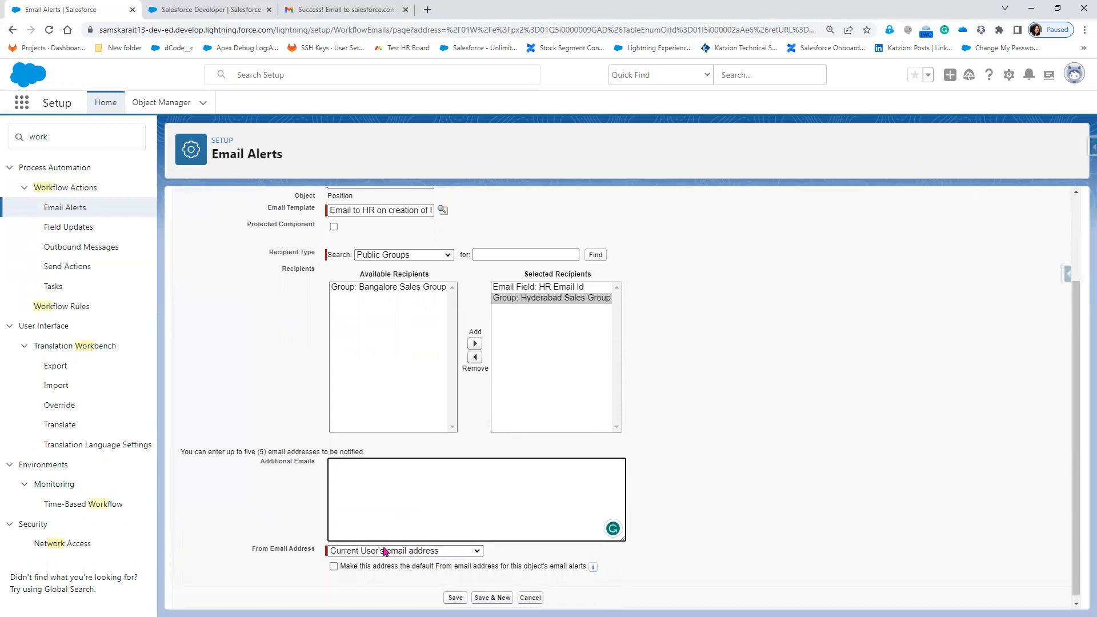
left_click(425, 479)
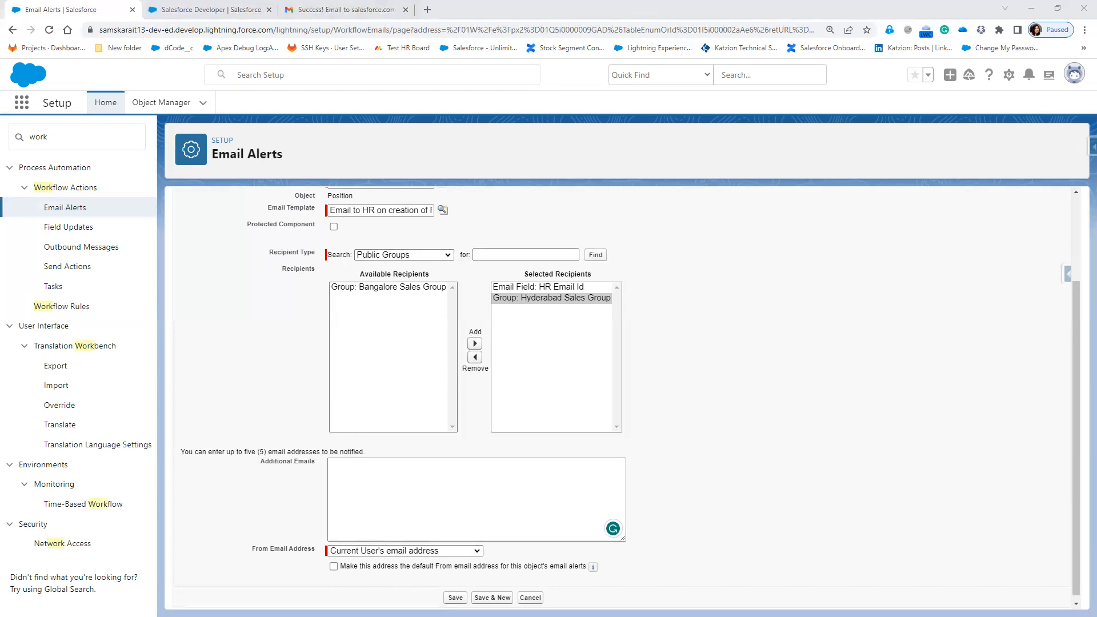
left_click(404, 502)
key("ctrl+v")
left_click(438, 466)
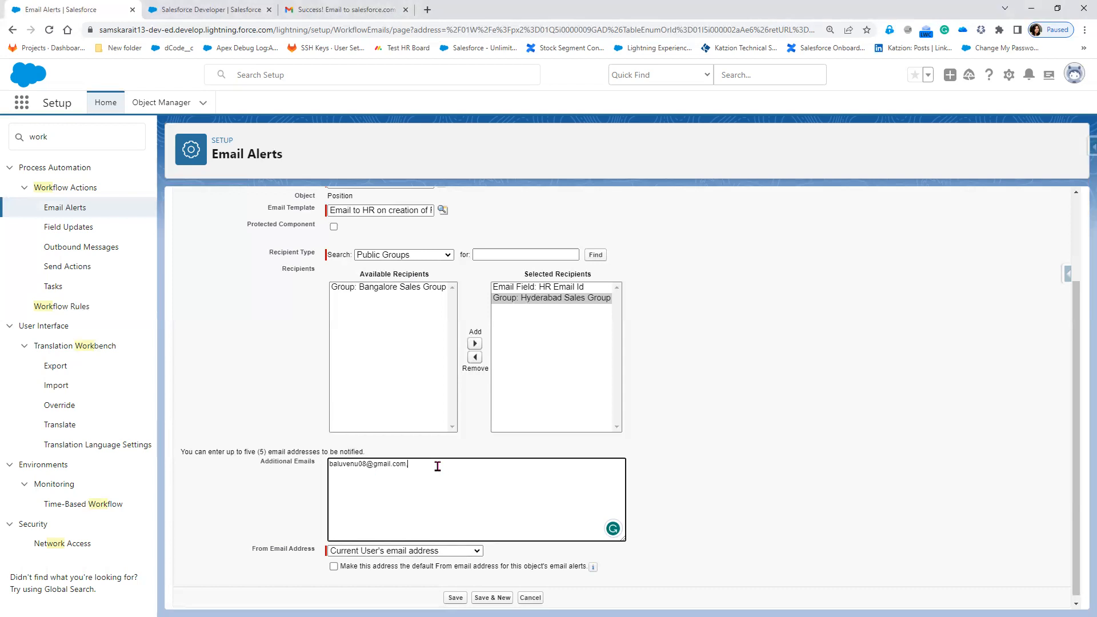
type(",")
key("ctrl+v")
Paste the third and fourth extra addresses into Additional Emails.
key("alt+Tab")
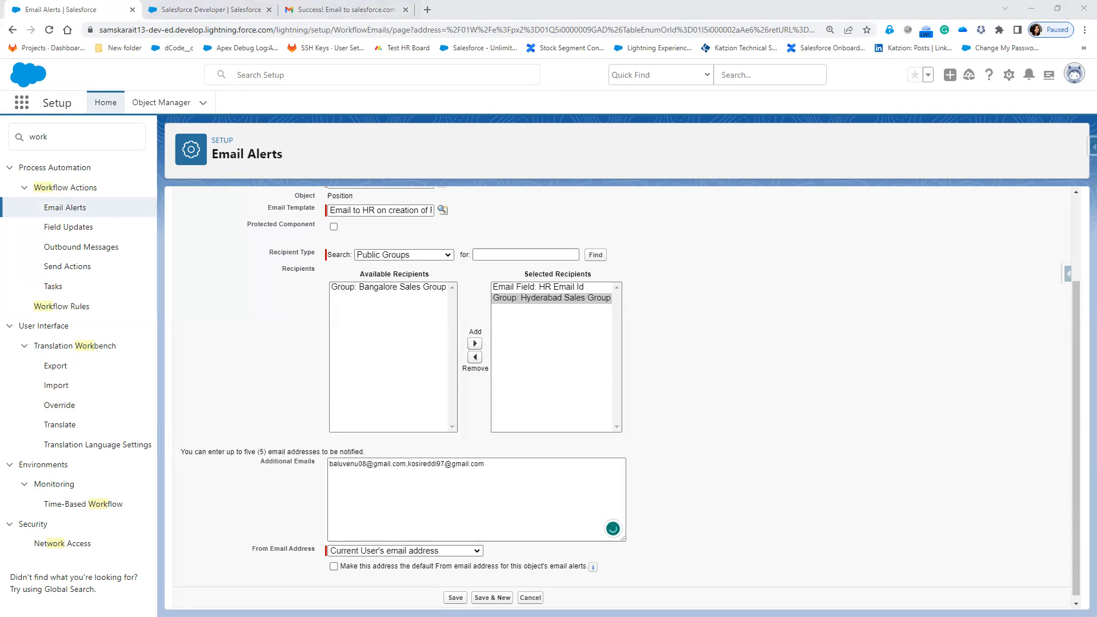
left_click(489, 465)
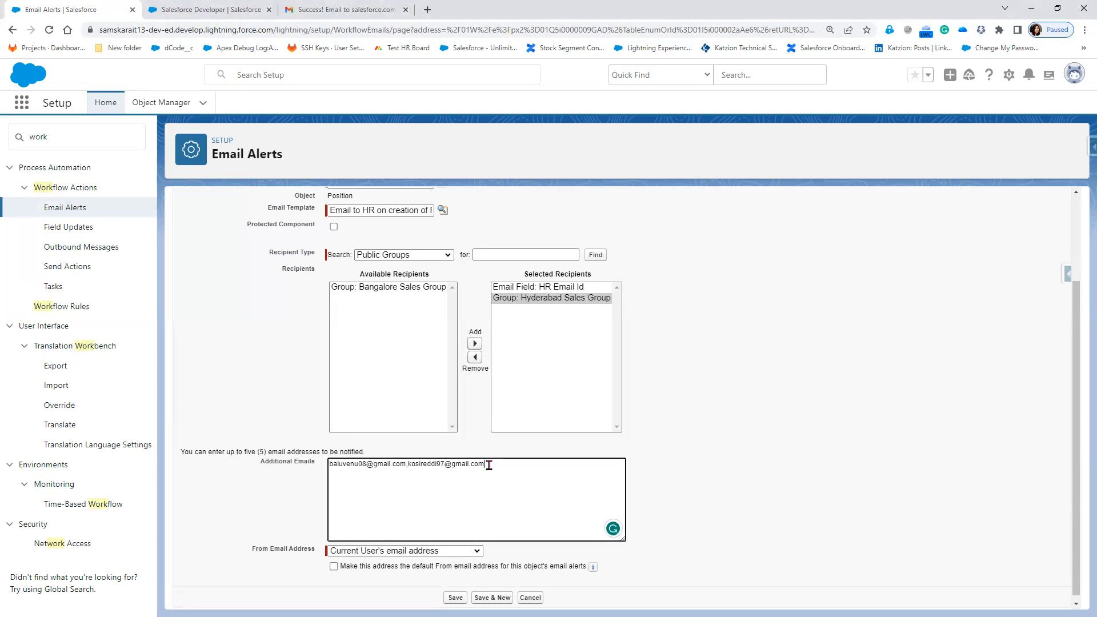
key("ctrl+v")
key("alt+Tab")
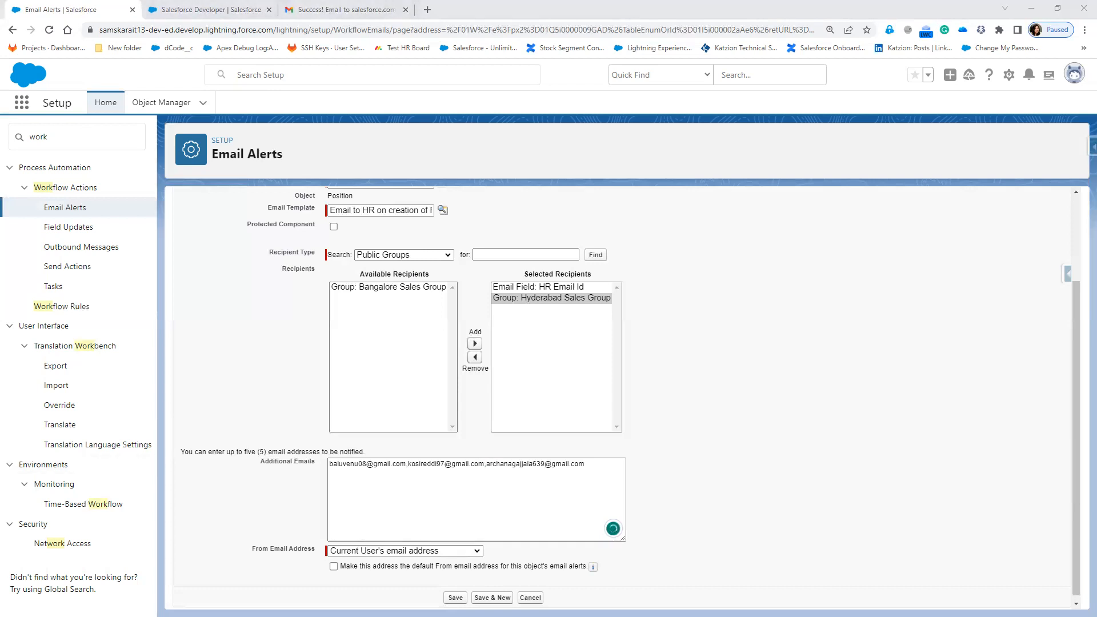
left_click(597, 467)
type(",")
key("ctrl+v")
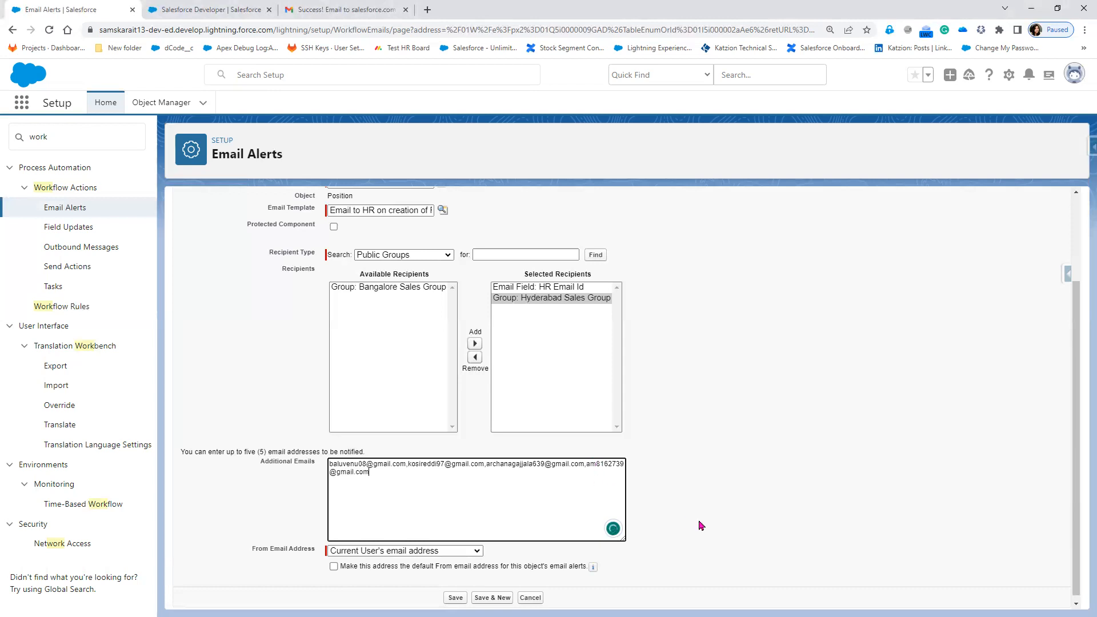
Set the alert's From Email Address to HelpDesk.
left_click(279, 516)
scroll(265, 562, "down", 1)
left_click_drag(252, 545, 314, 552)
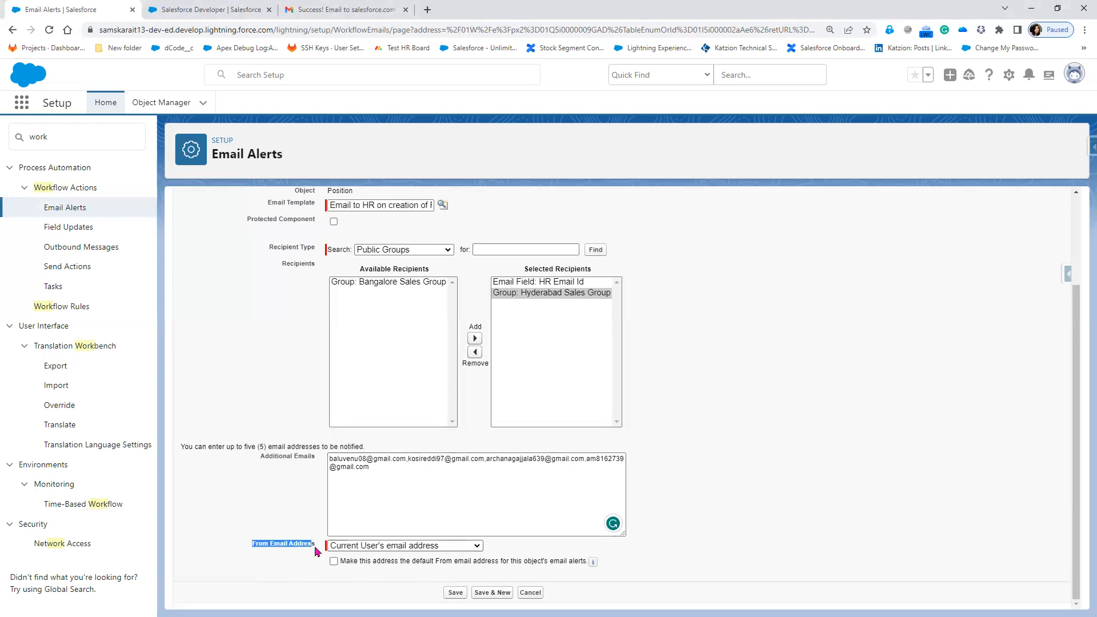
left_click(358, 547)
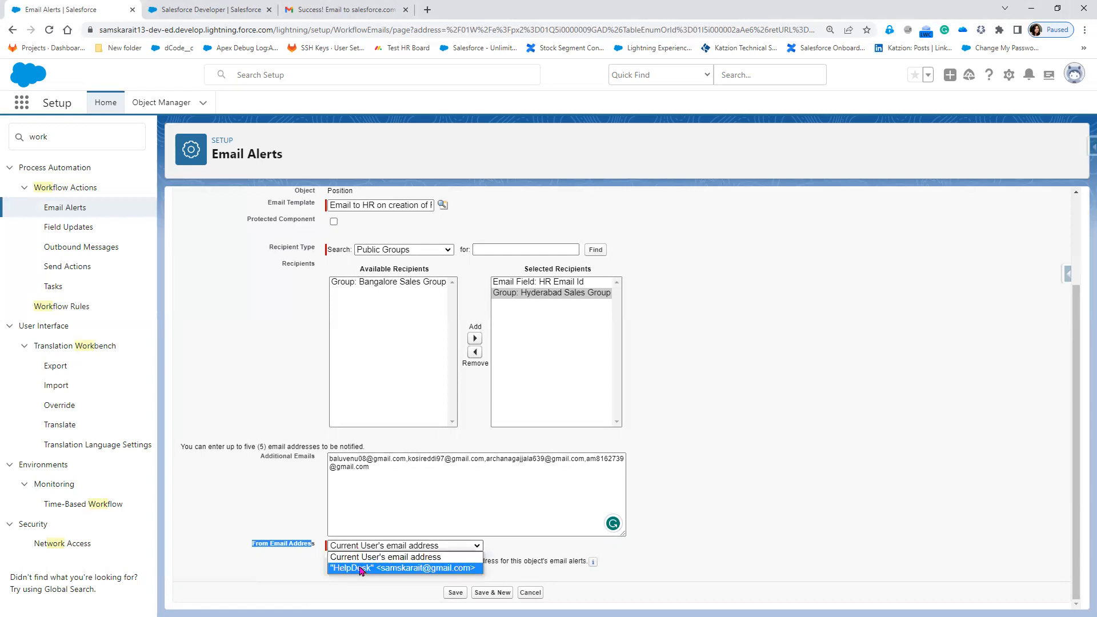
left_click(361, 569)
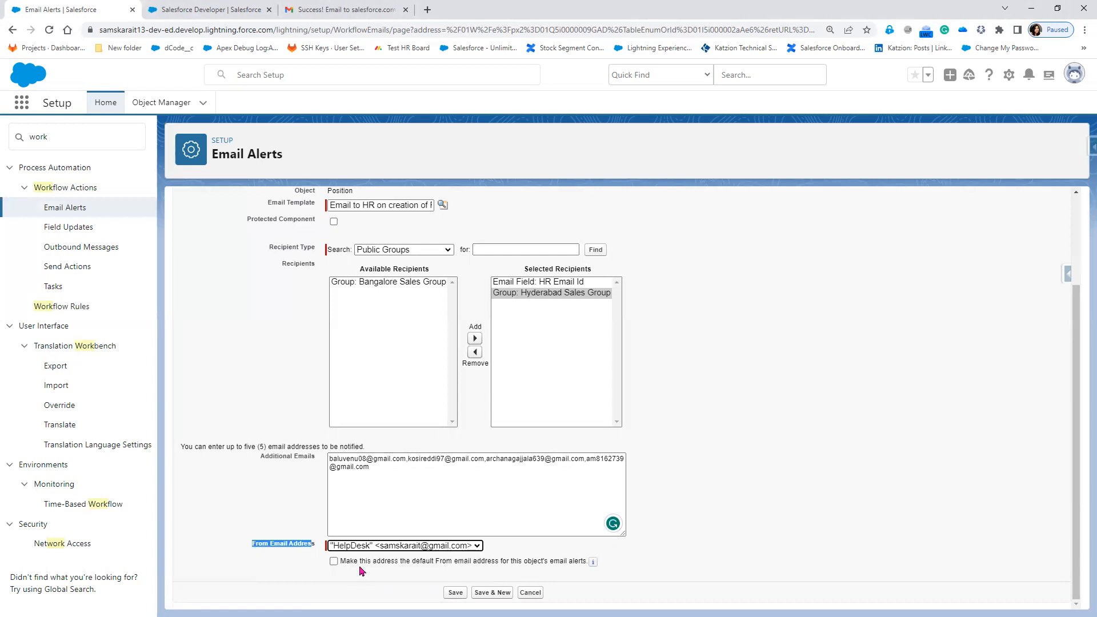
left_click(201, 10)
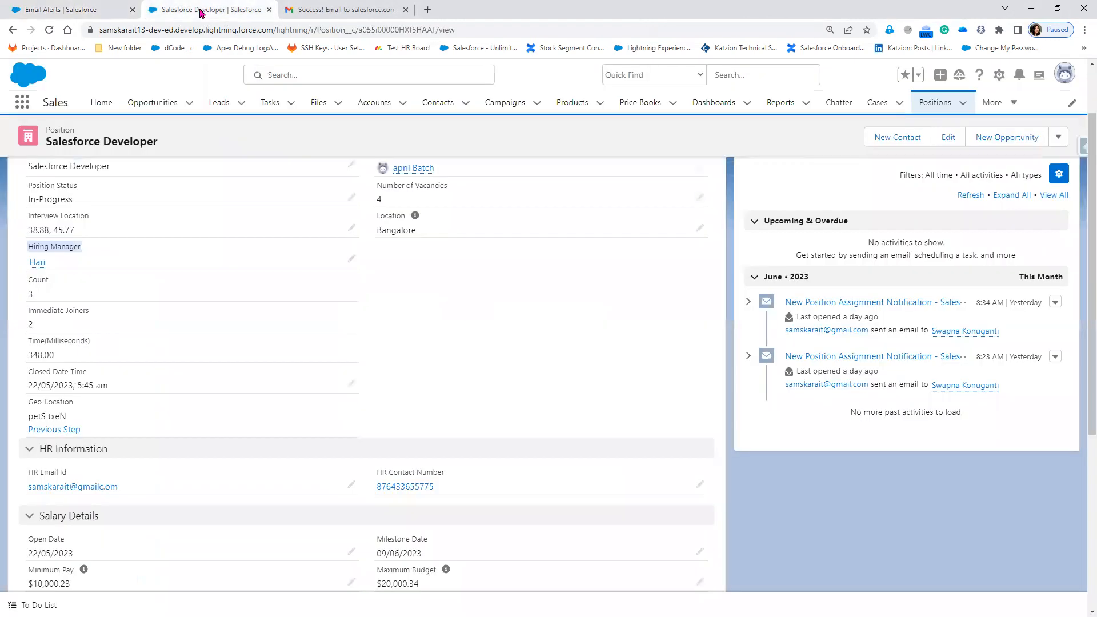
left_click(1063, 80)
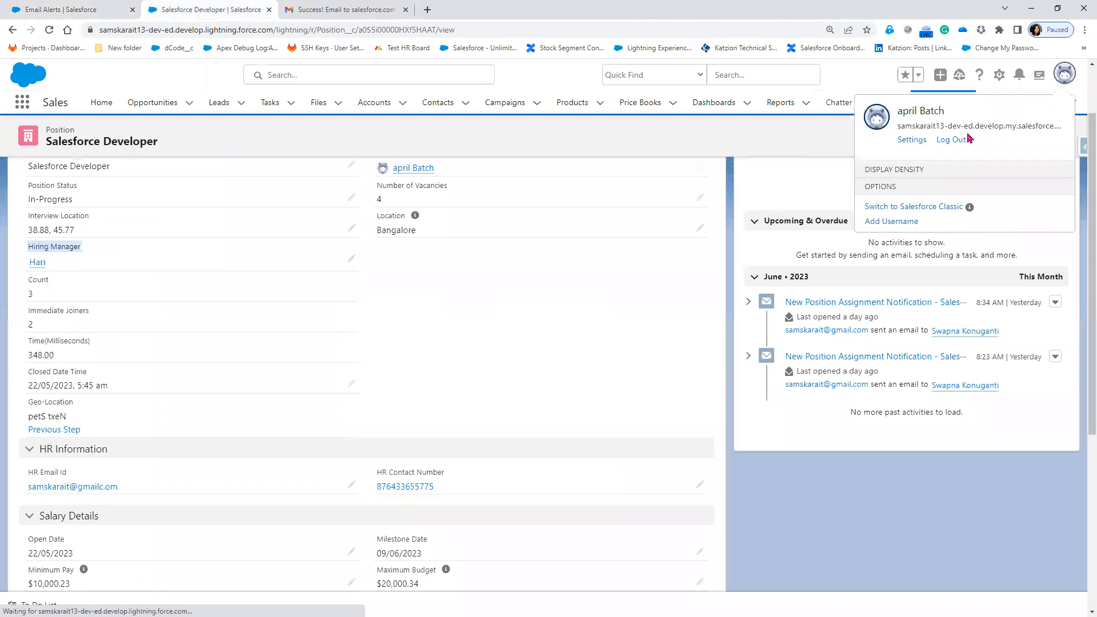
left_click(904, 144)
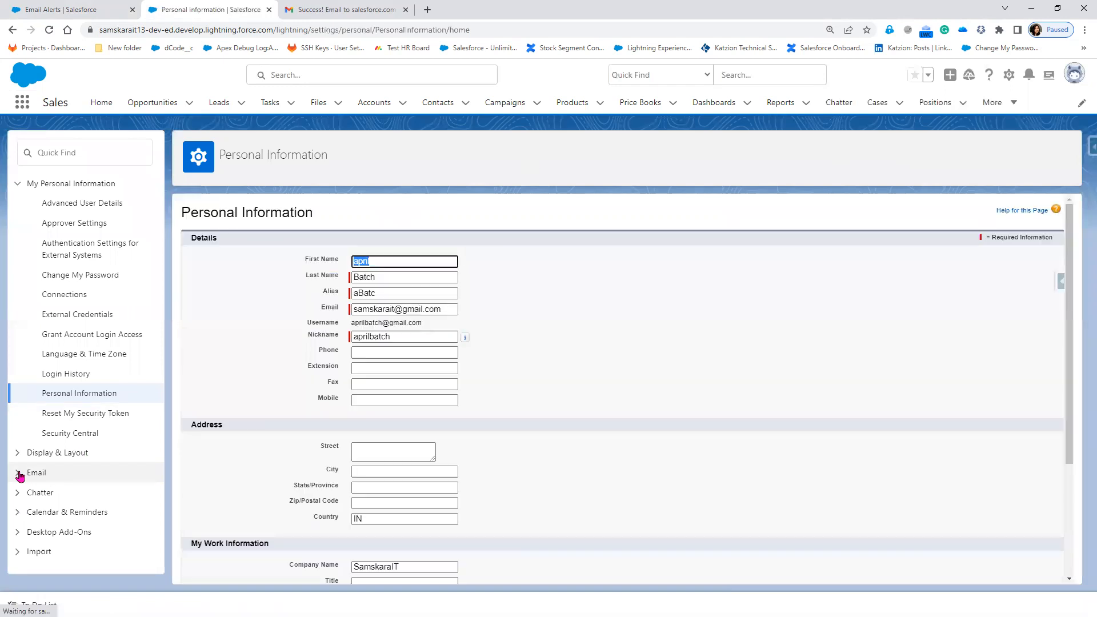
left_click(17, 472)
left_click(57, 494)
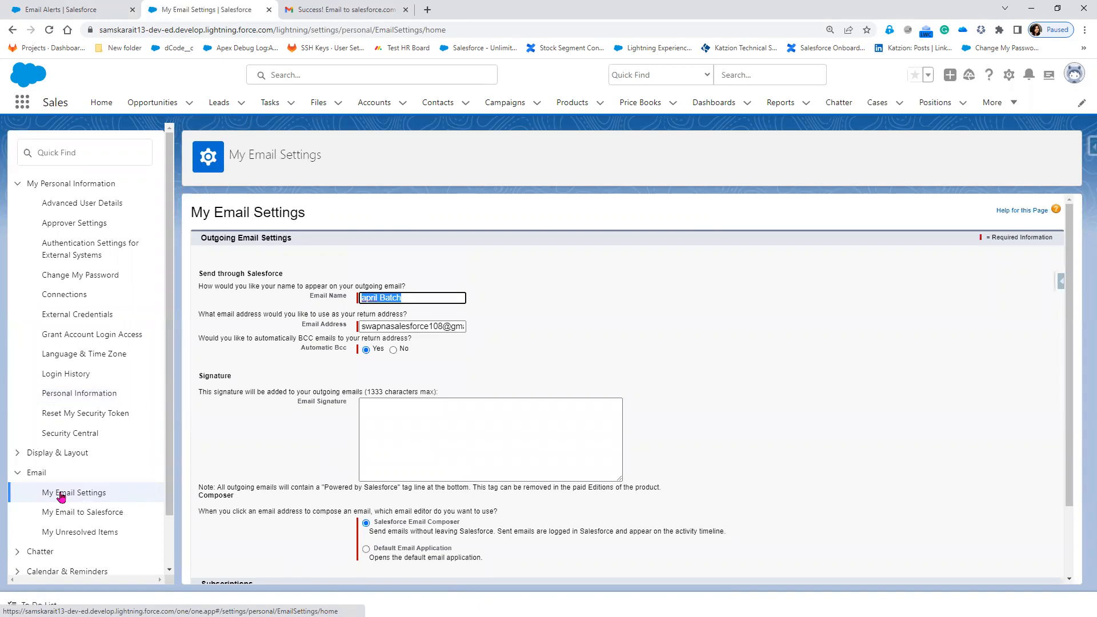
left_click_drag(461, 328, 329, 338)
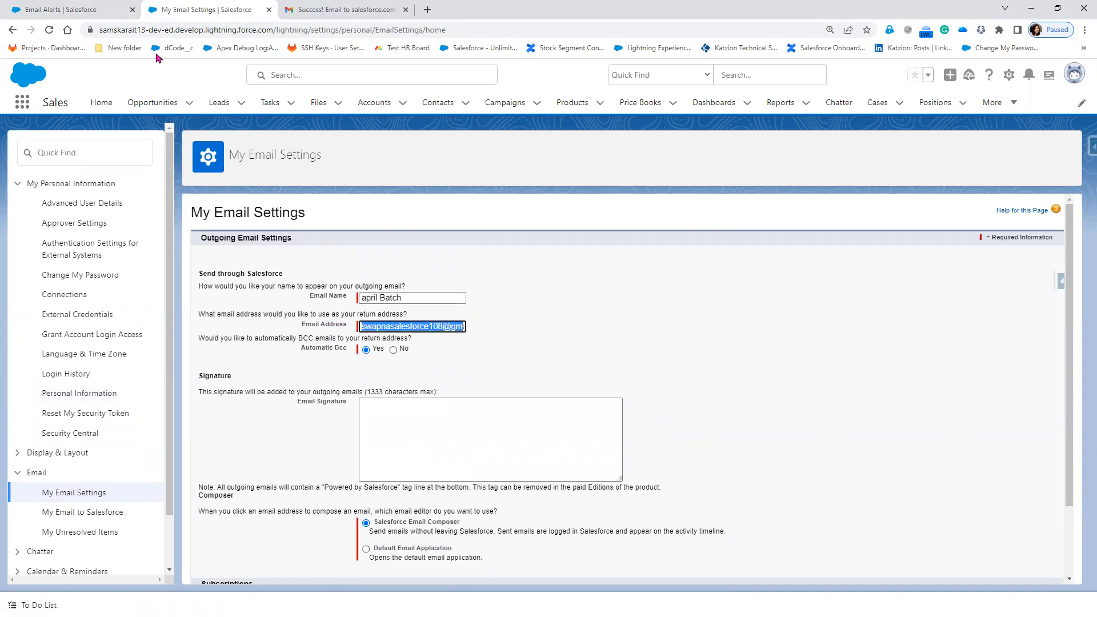
left_click(91, 12)
left_click(414, 546)
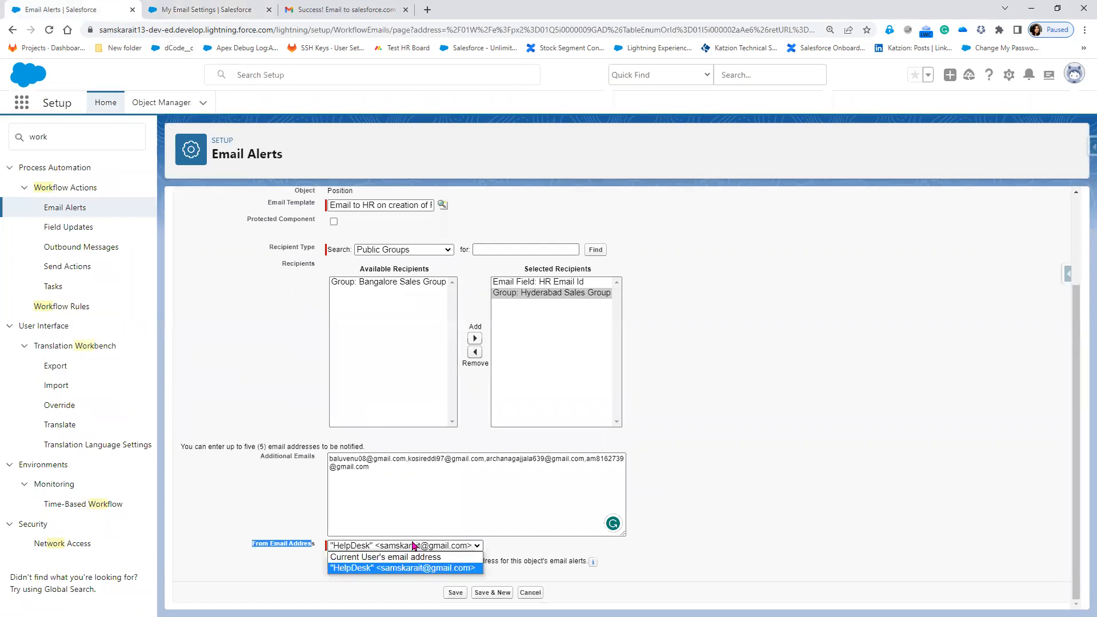
Send from the current user's address as the default sender, then save the alert, confirming the override.
left_click(412, 562)
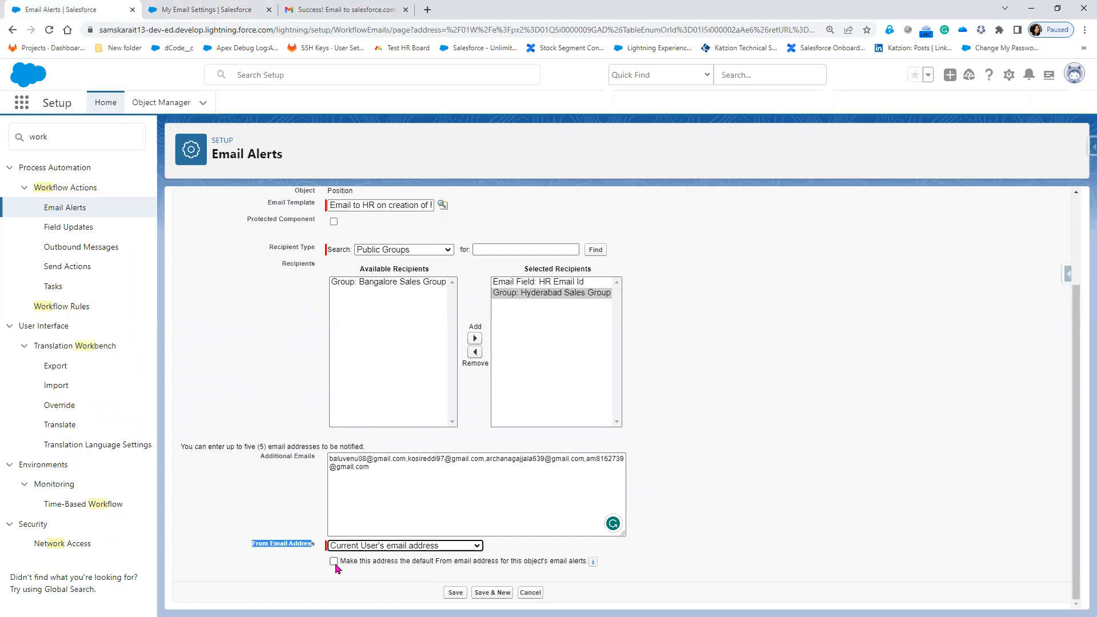
left_click_drag(338, 567, 587, 570)
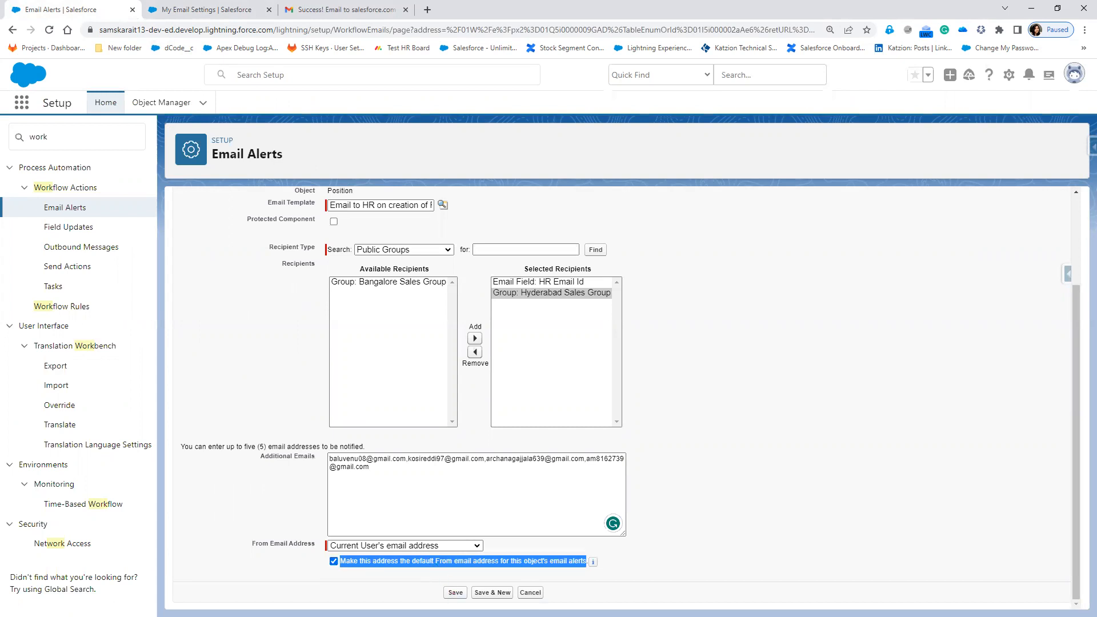
left_click(456, 592)
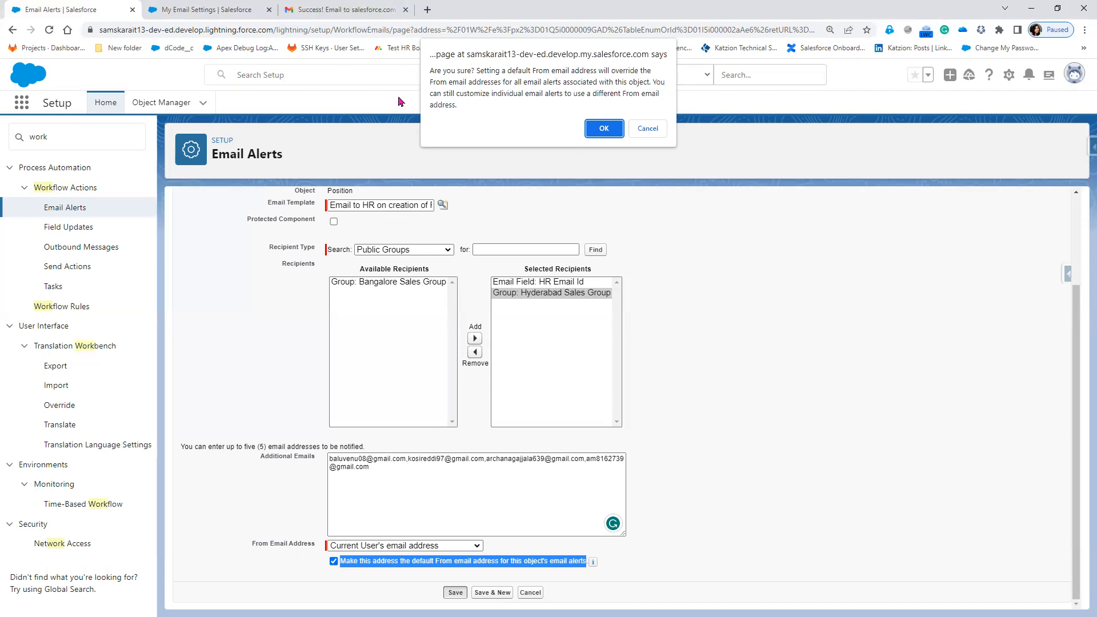
left_click(603, 129)
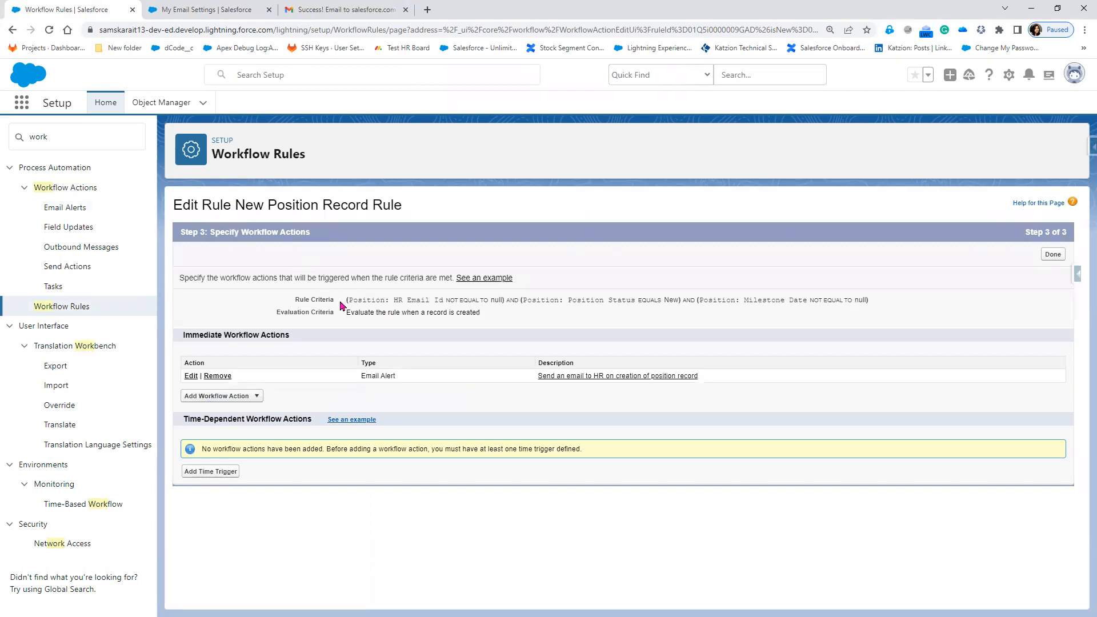
Highlight the rule's status, evaluation and Milestone Date criteria.
left_click_drag(345, 300, 443, 303)
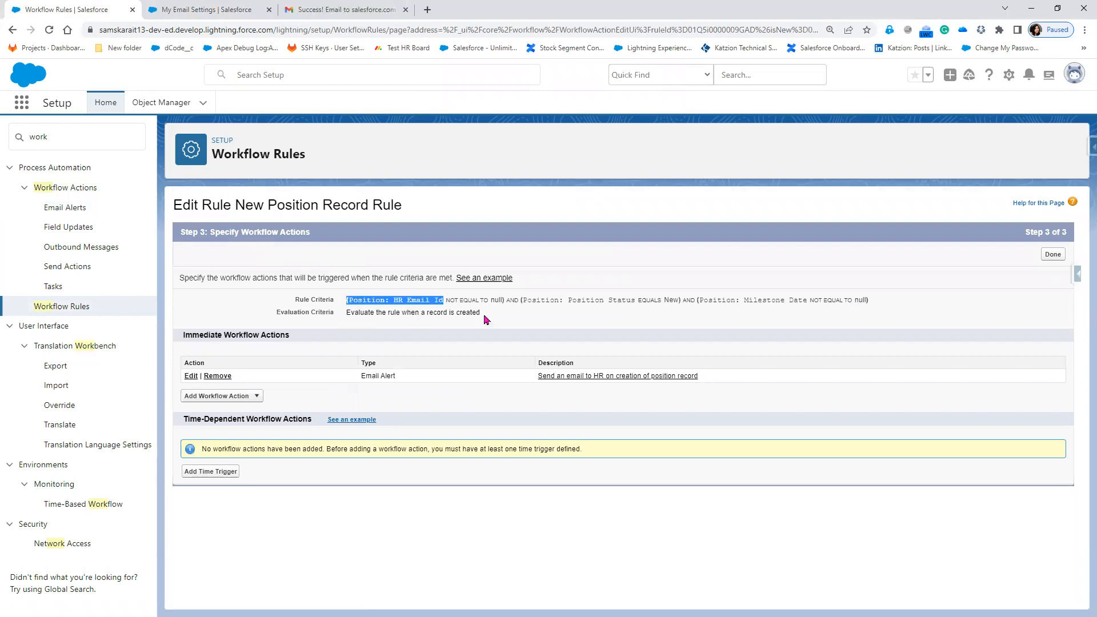
left_click(387, 300)
left_click_drag(389, 301, 505, 301)
left_click_drag(576, 301, 686, 313)
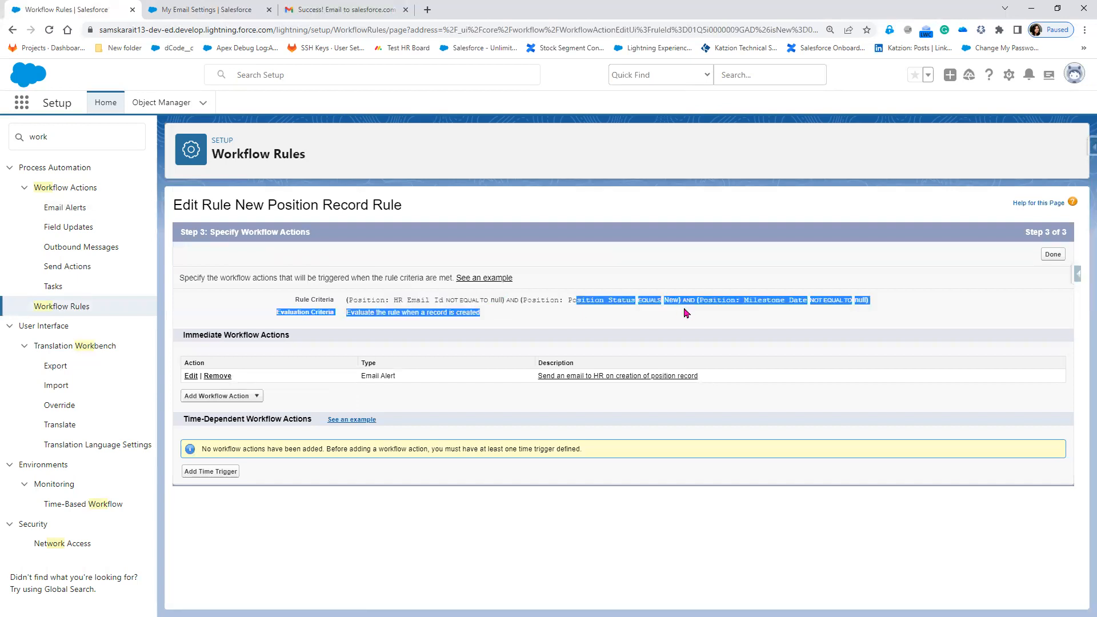
left_click(735, 301)
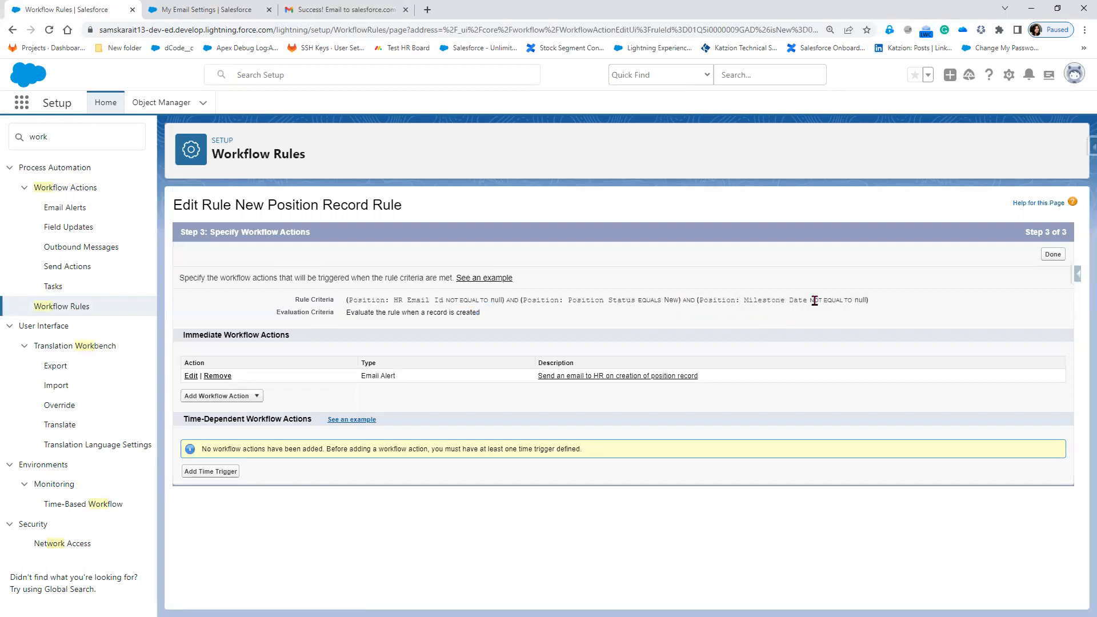
left_click_drag(877, 303, 735, 301)
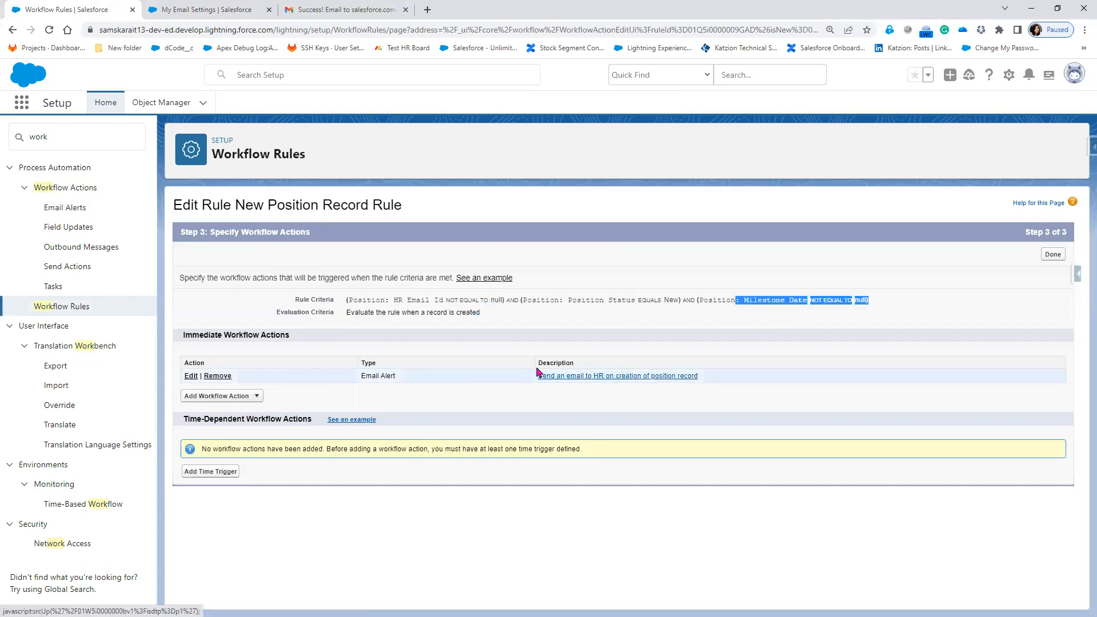
Go to the email settings tab and bring up the Positions list.
left_click(197, 12)
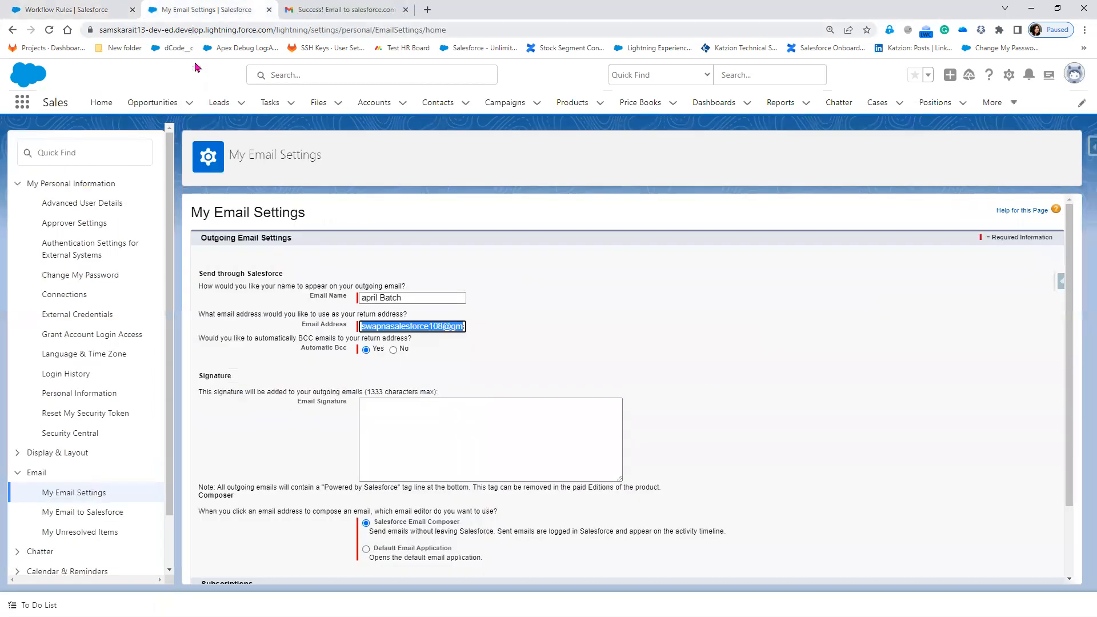
left_click(944, 104)
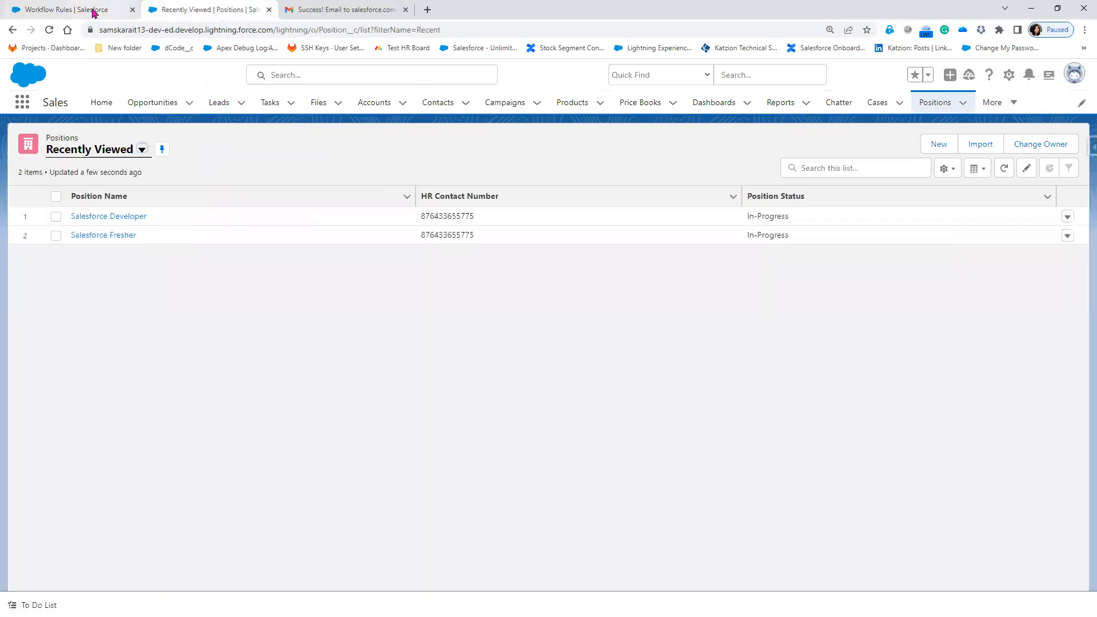
left_click(88, 10)
Activate New Position Record Rule from the Workflow Rules list and review its criteria.
left_click(62, 307)
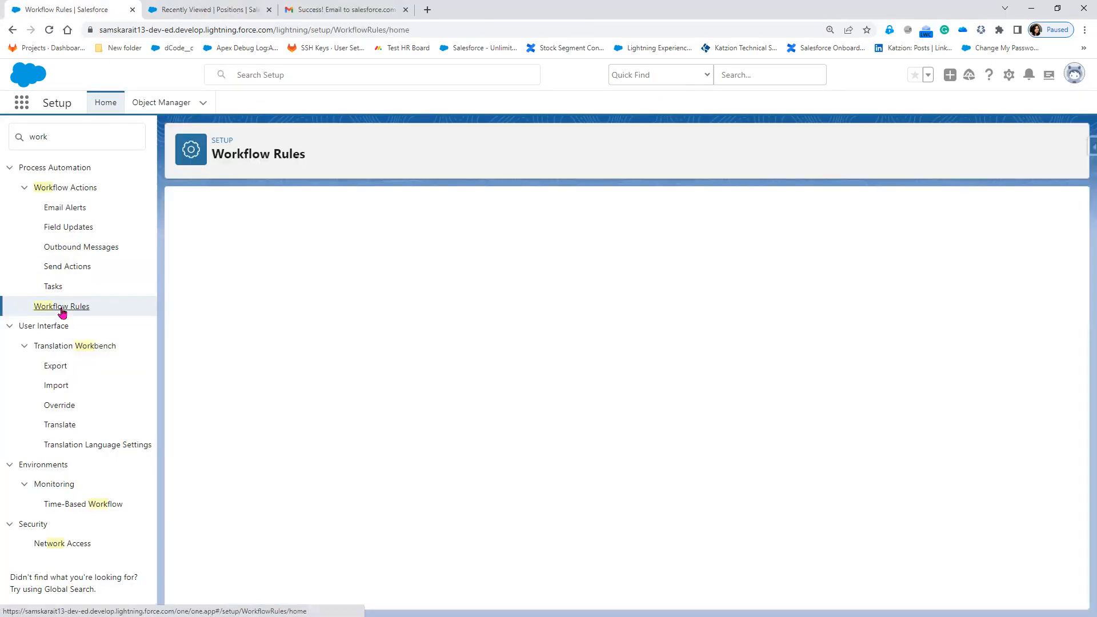
left_click(200, 524)
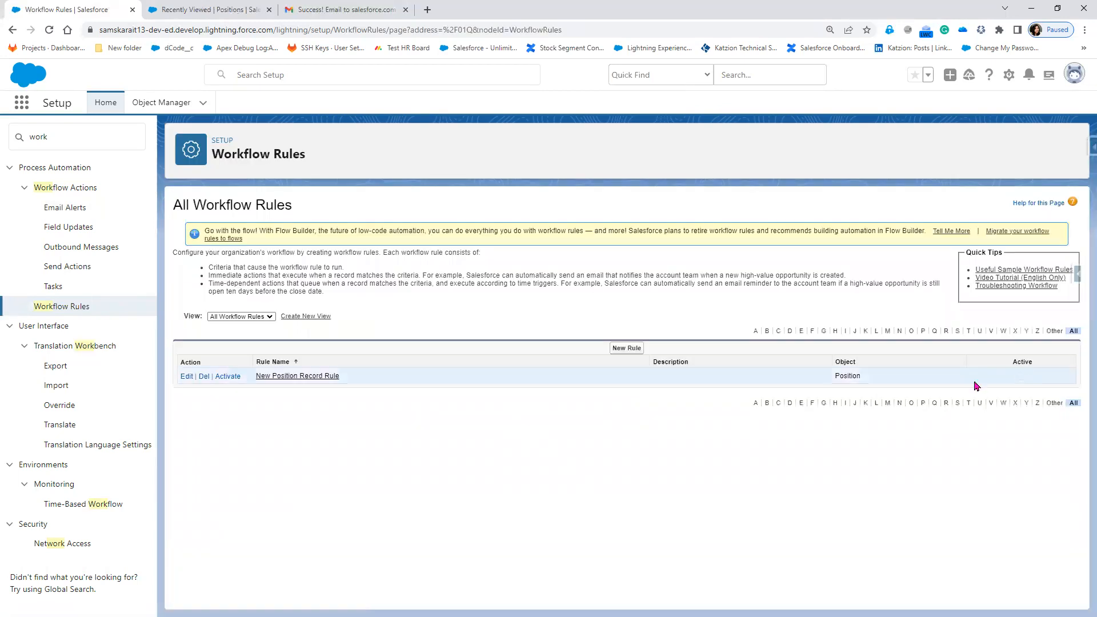
left_click(228, 376)
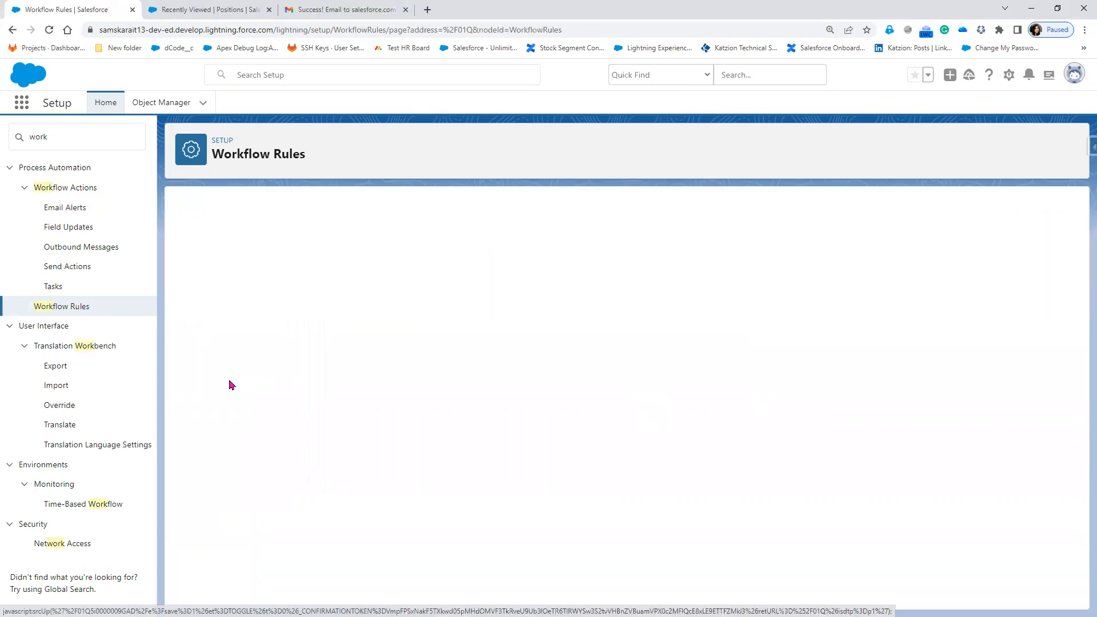
left_click(312, 378)
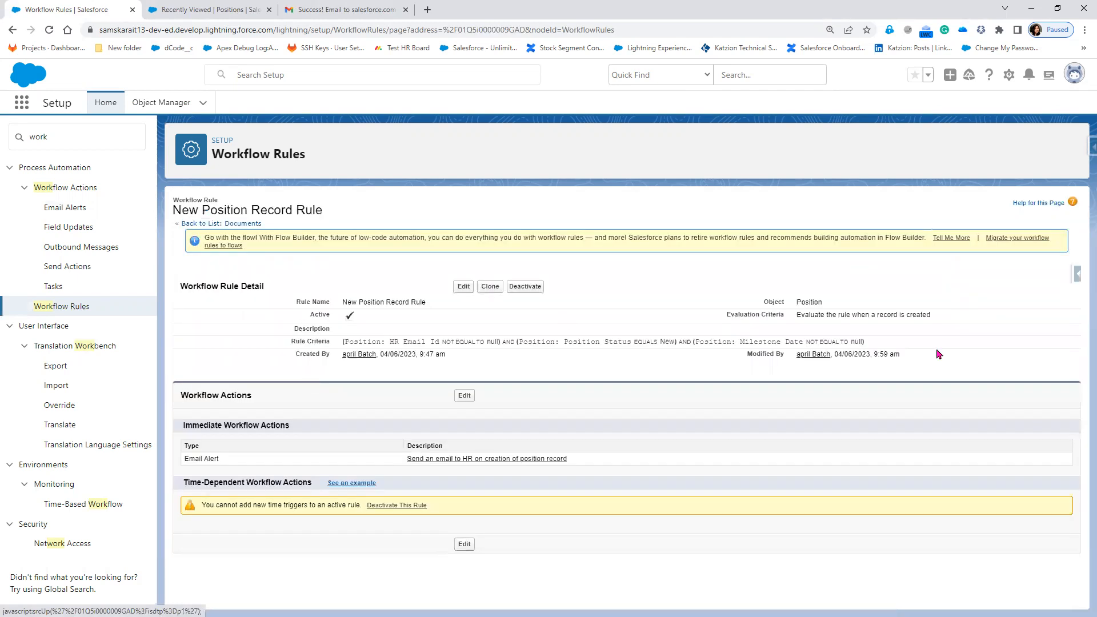
left_click_drag(907, 347, 337, 345)
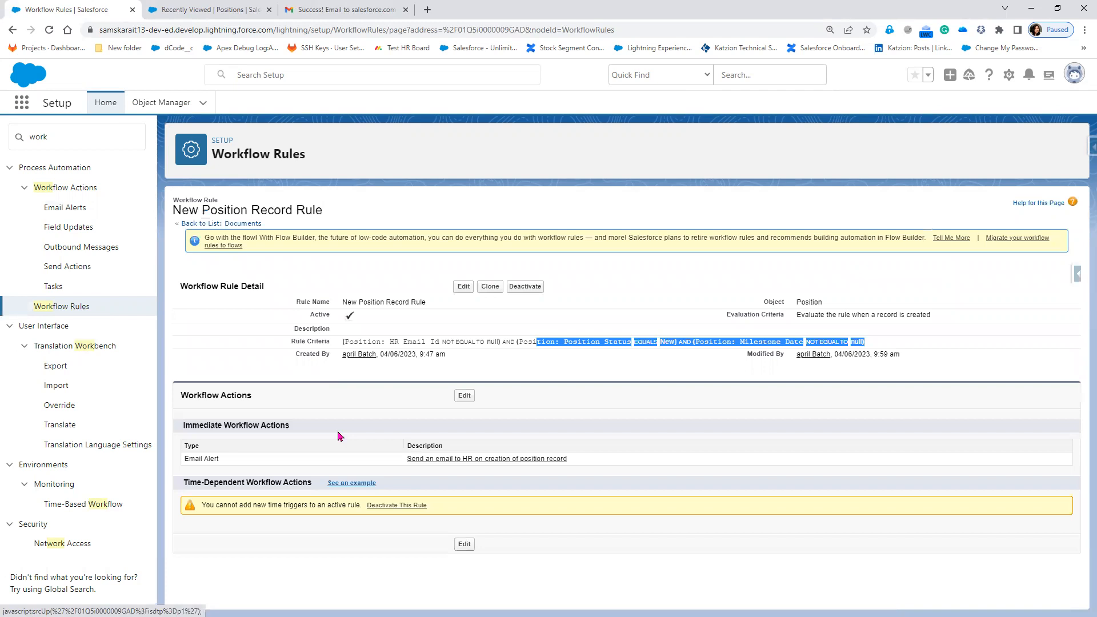
left_click(199, 11)
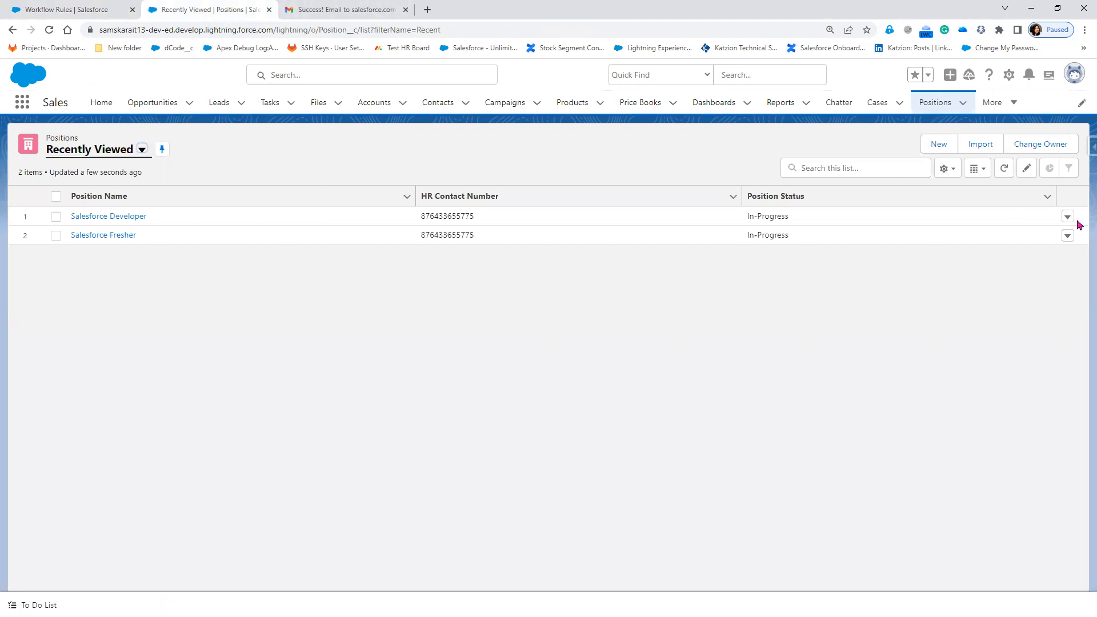
Clone the Salesforce Developer position record.
left_click(1068, 219)
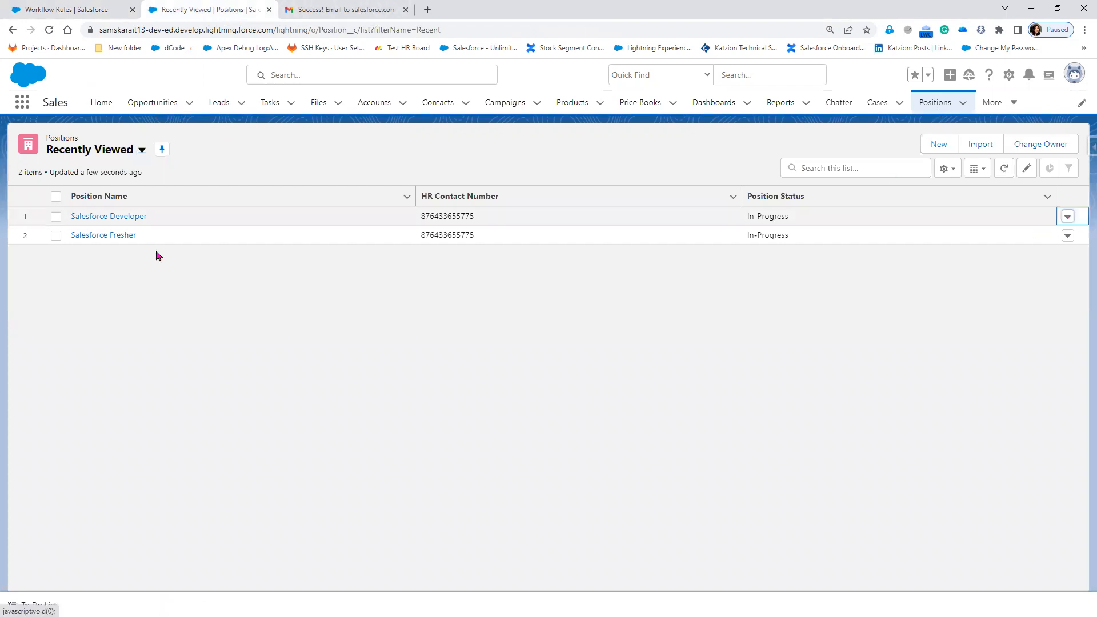
left_click(109, 216)
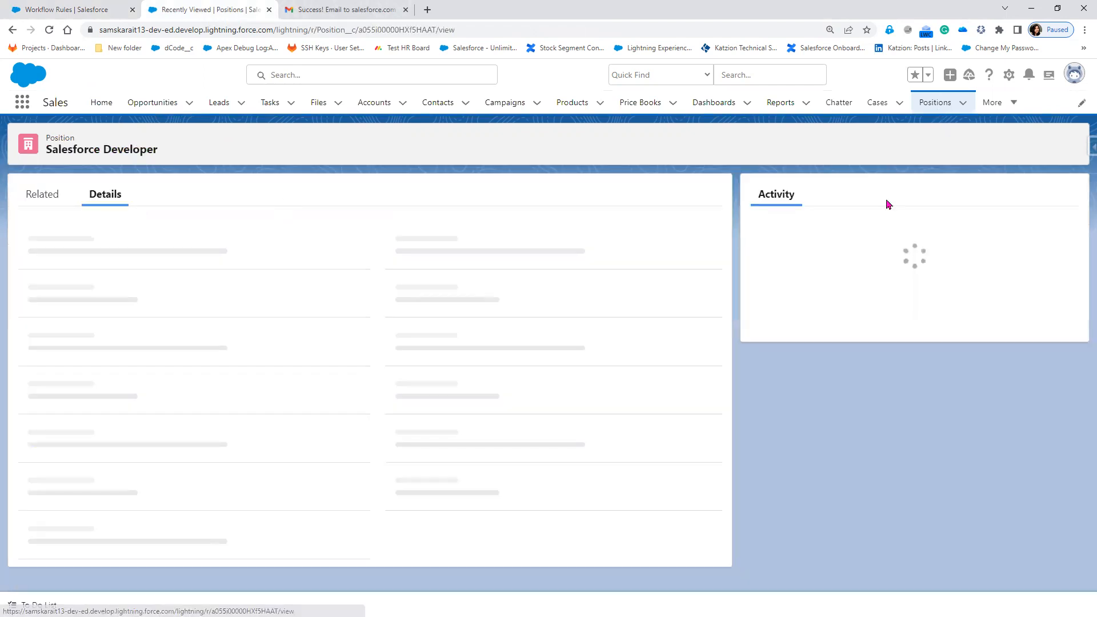
left_click(1059, 147)
left_click(1011, 234)
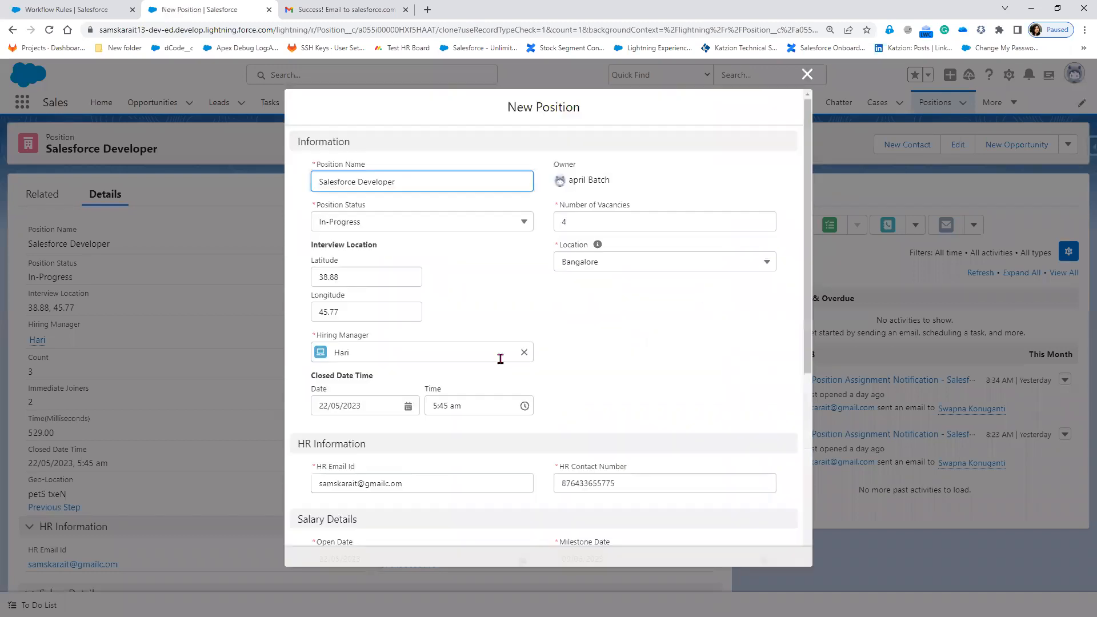
Clear the hiring manager, set location to Hyderabad, and remove 'Developer' from the position name.
left_click(523, 354)
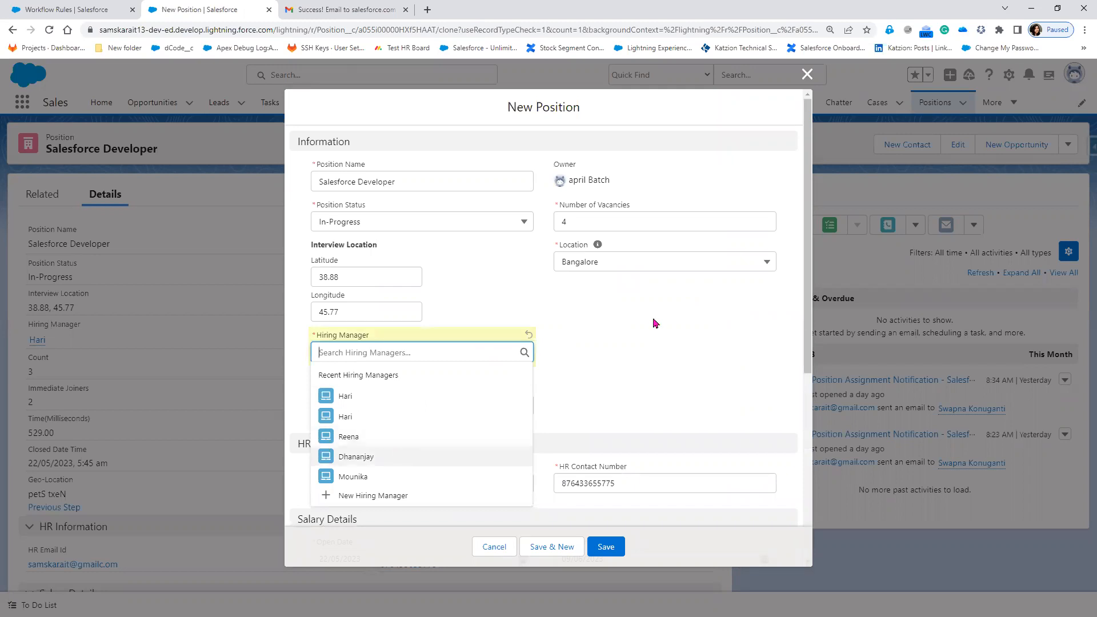
scroll(638, 254, "down", 1)
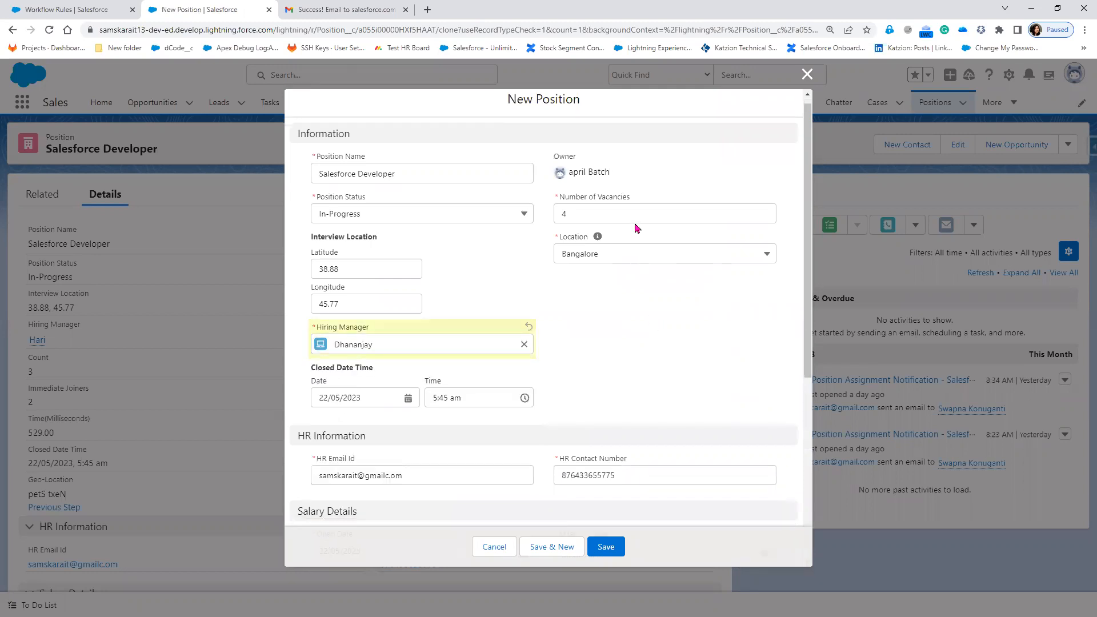
left_click(629, 252)
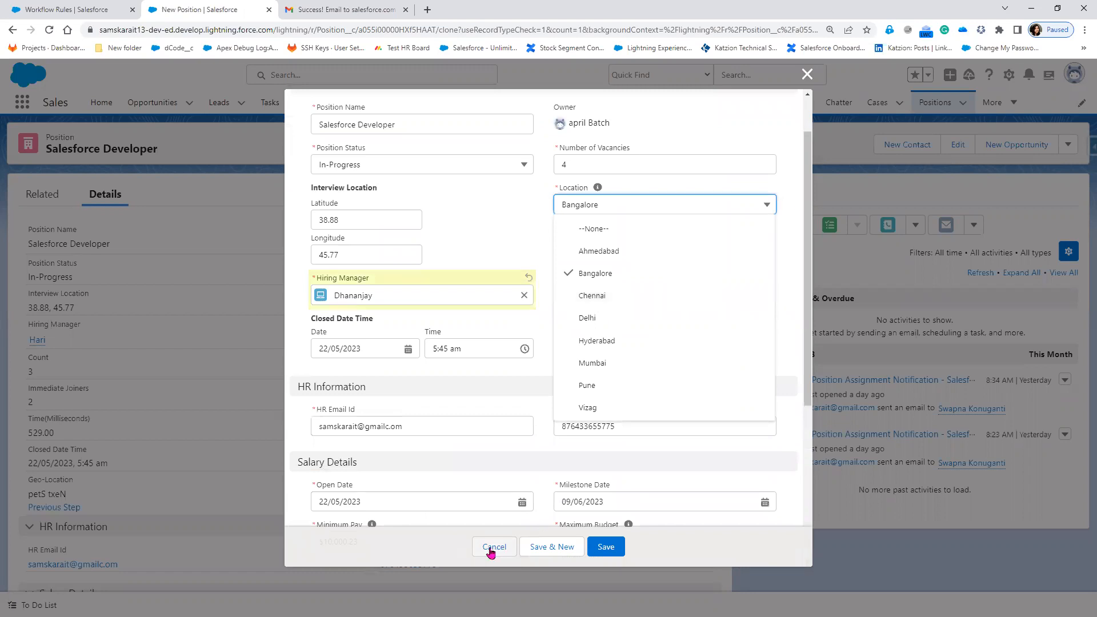
scroll(464, 379, "up", 1)
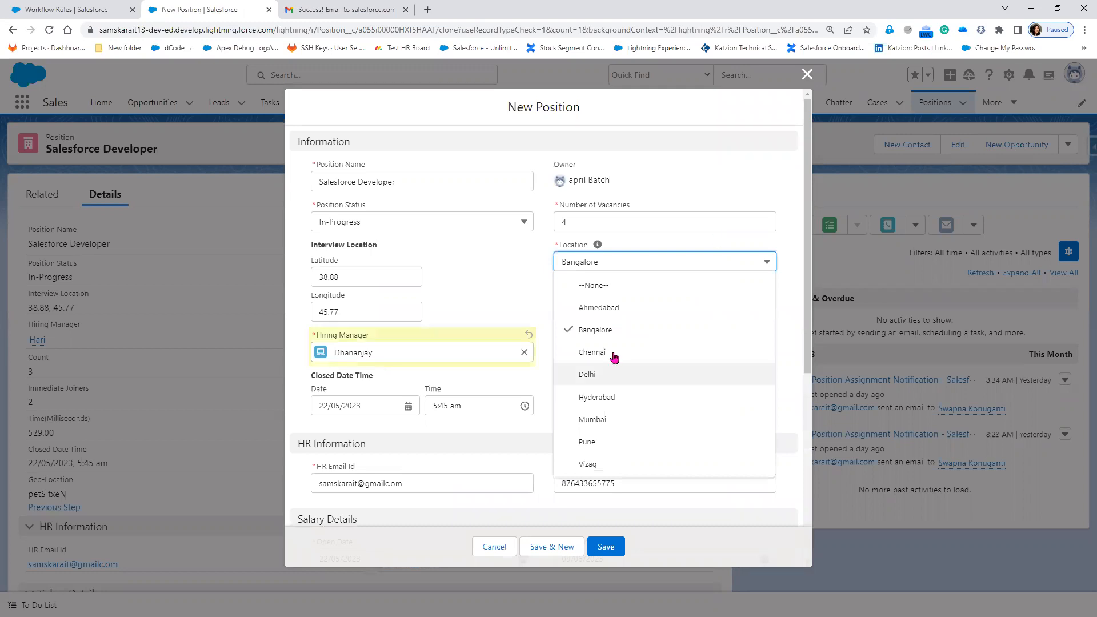
key("Return")
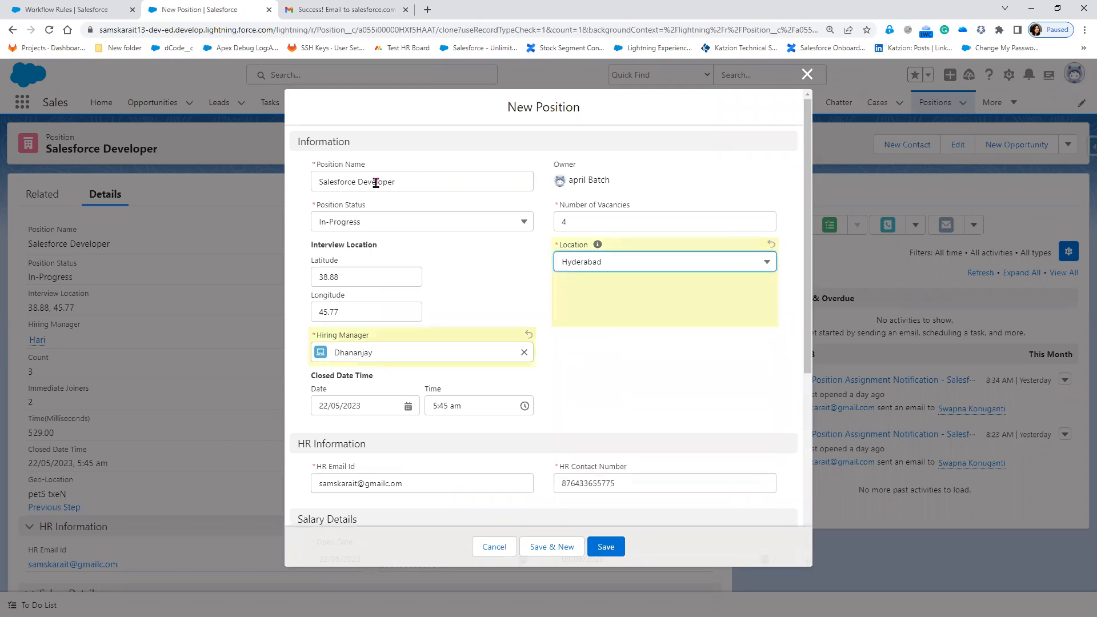
double_click(376, 182)
key("BackSpace")
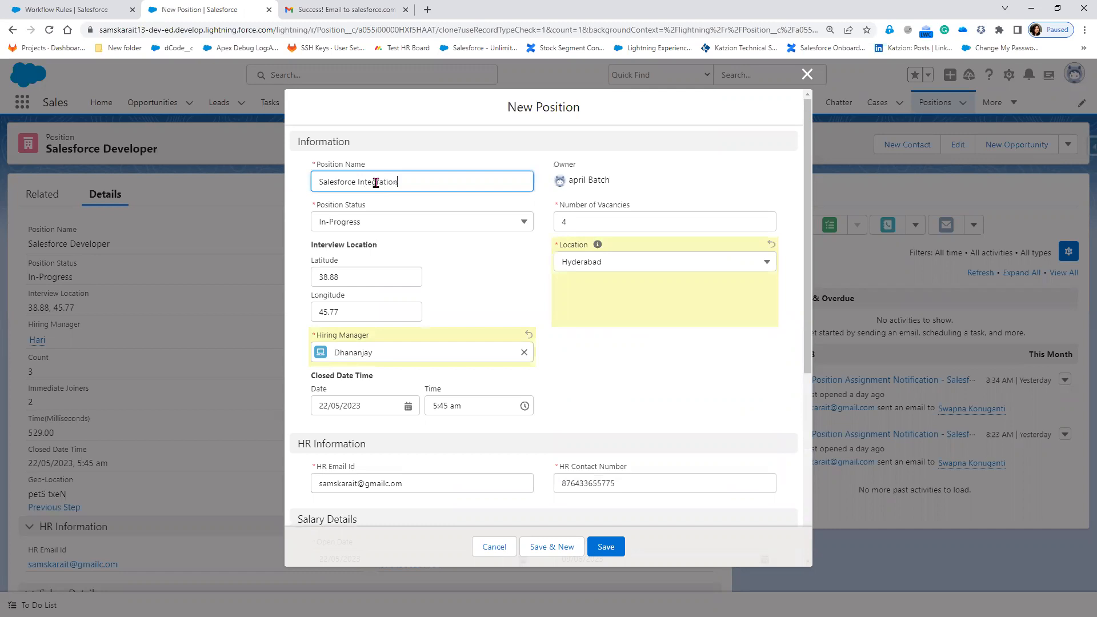
left_click(663, 388)
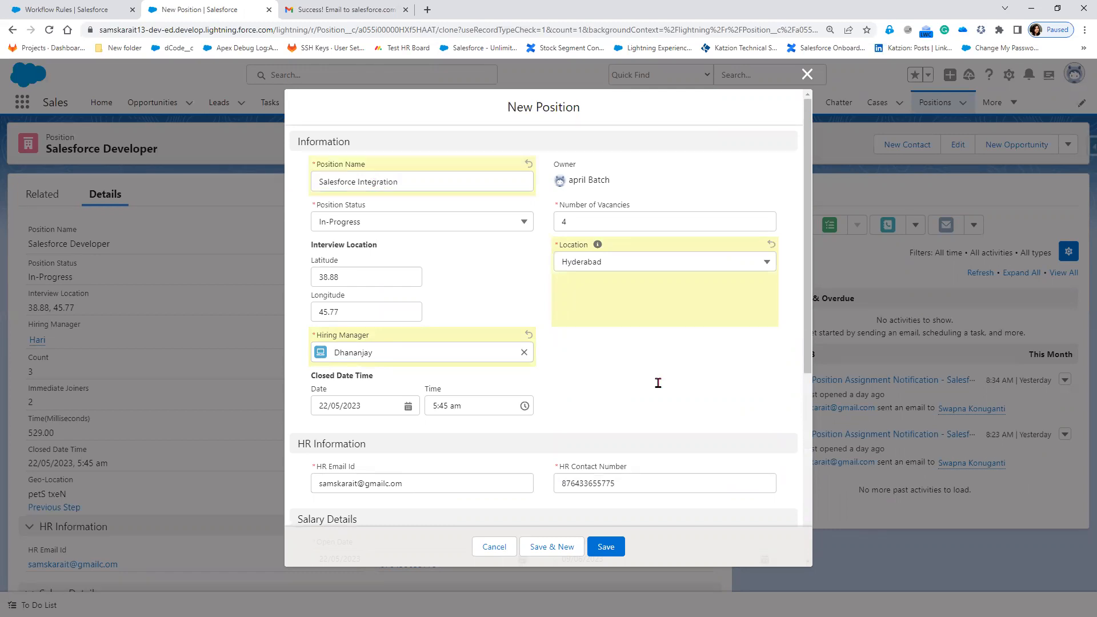
Set closed date 7 June 2023, open date 4 June 2023, milestone date 30 June 2023.
scroll(354, 231, "down", 3)
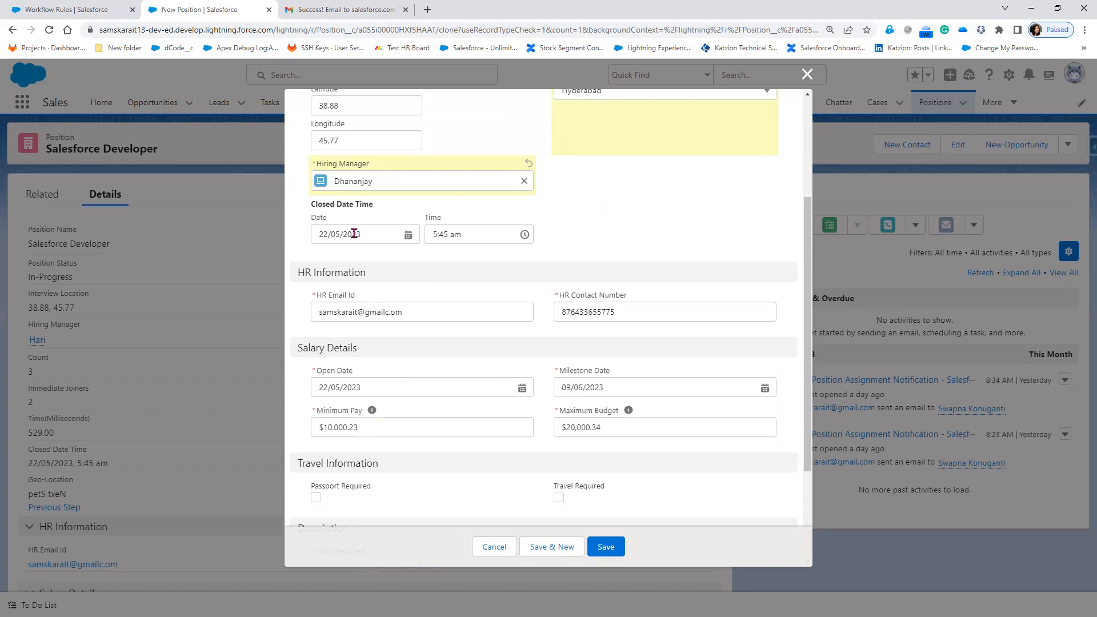
left_click(354, 233)
left_click(434, 268)
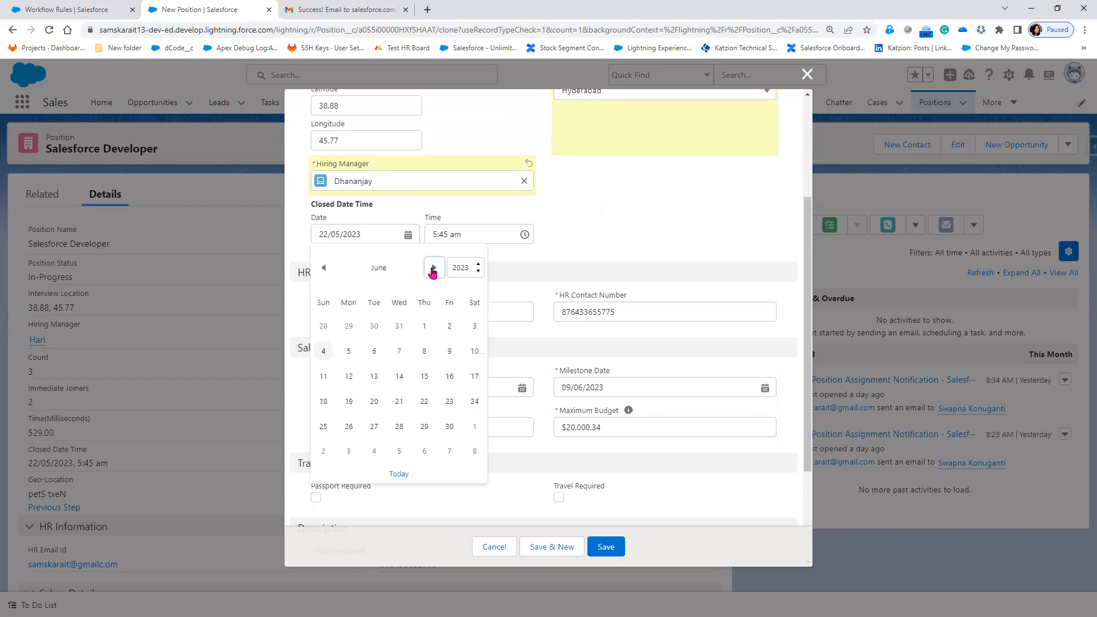
left_click(400, 352)
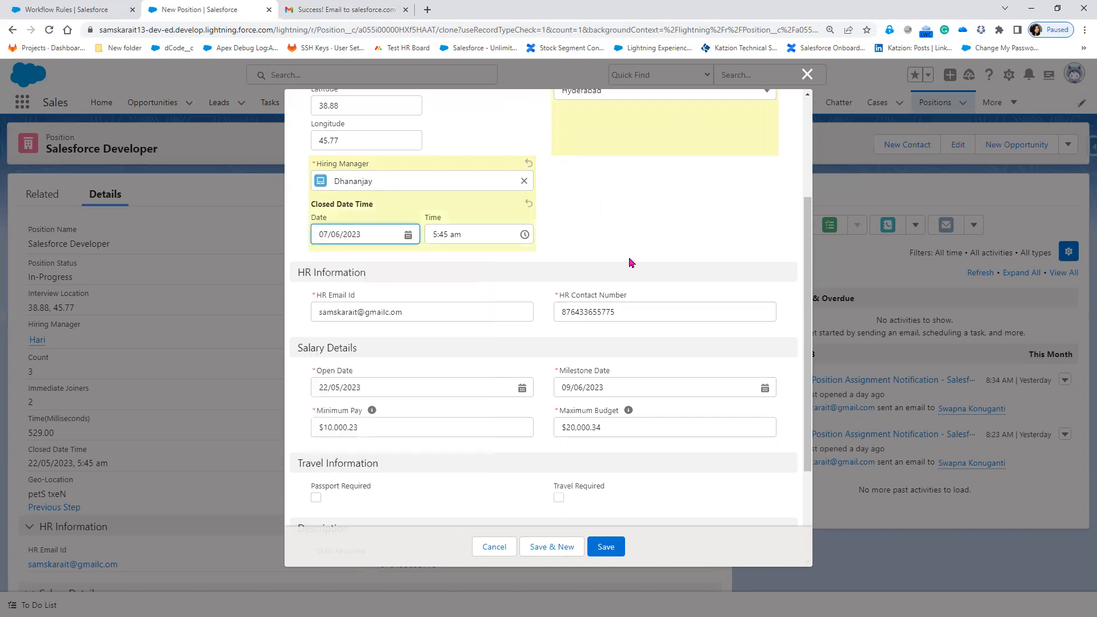
left_click(616, 382)
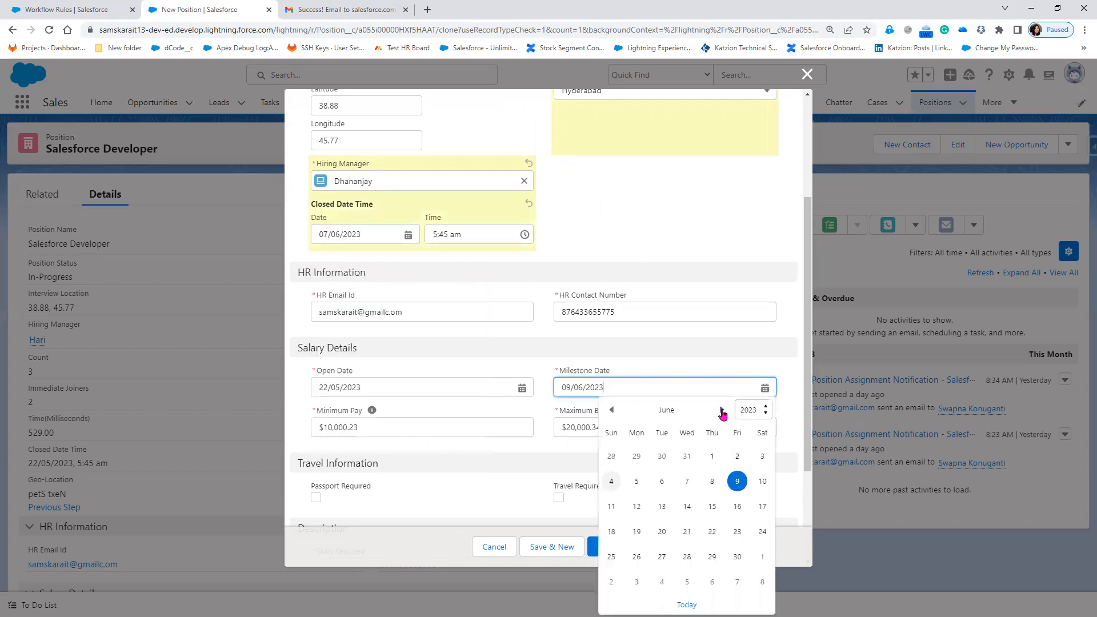
left_click(721, 411)
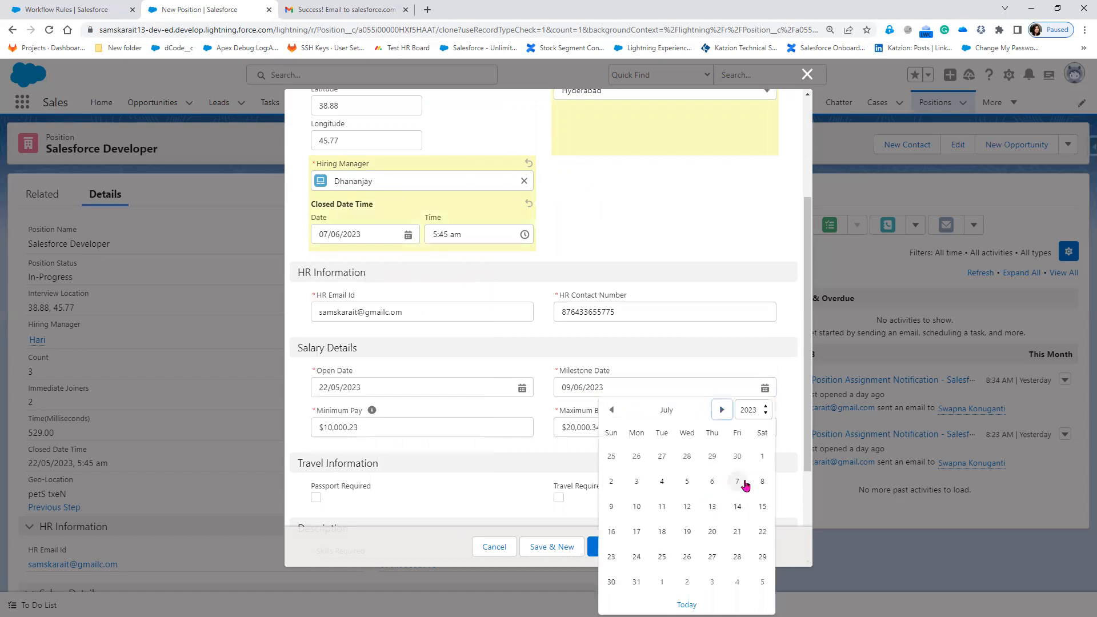
left_click(745, 484)
left_click(393, 388)
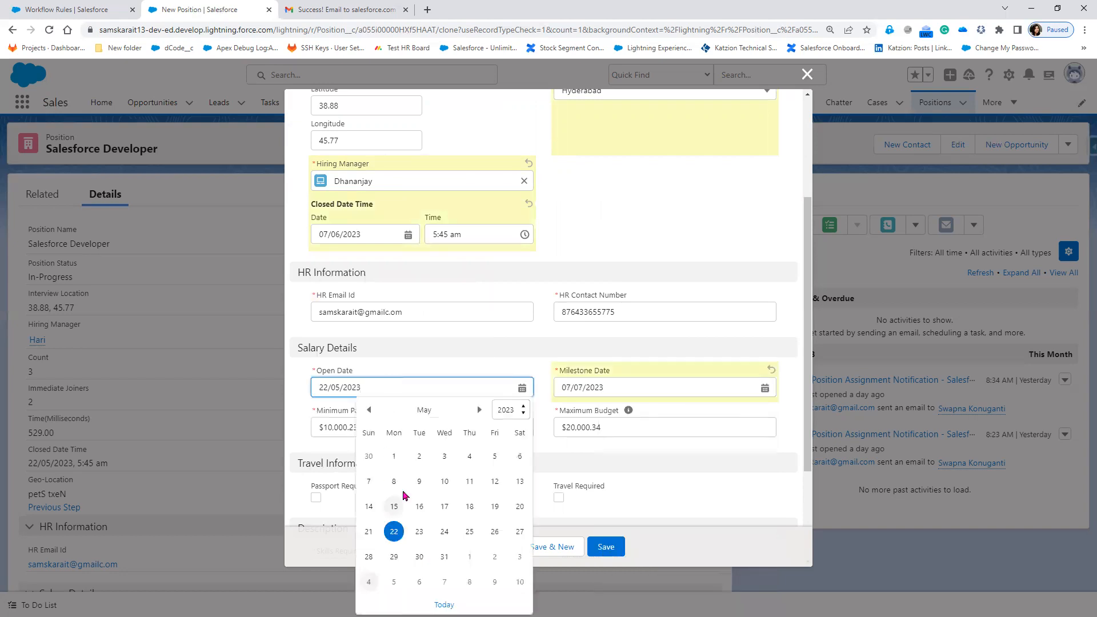
scroll(371, 585, "down", 2)
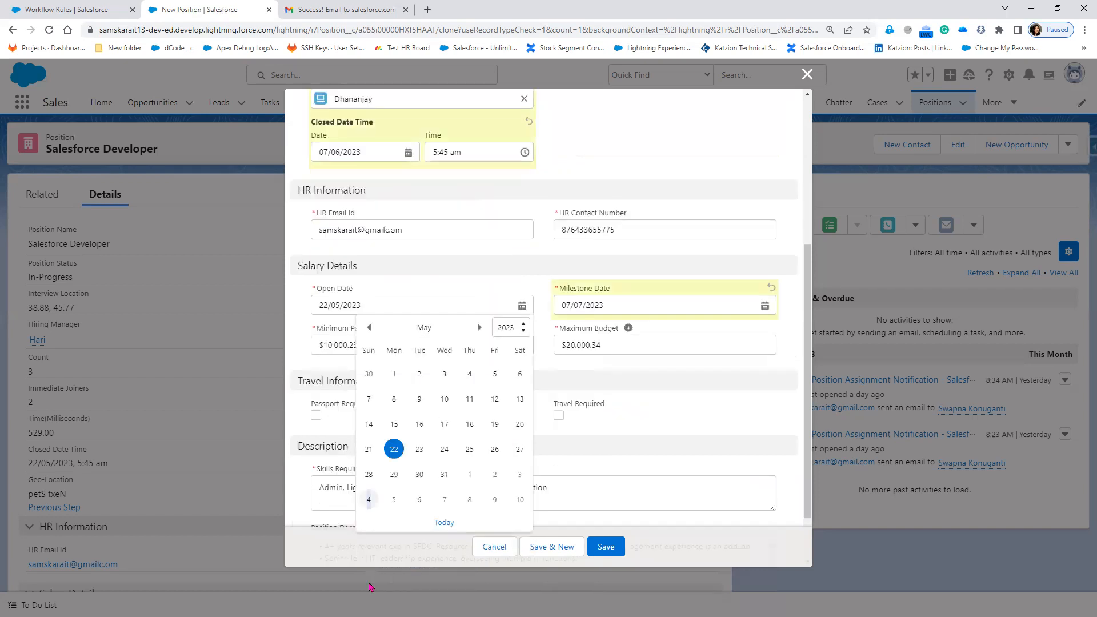
left_click(369, 500)
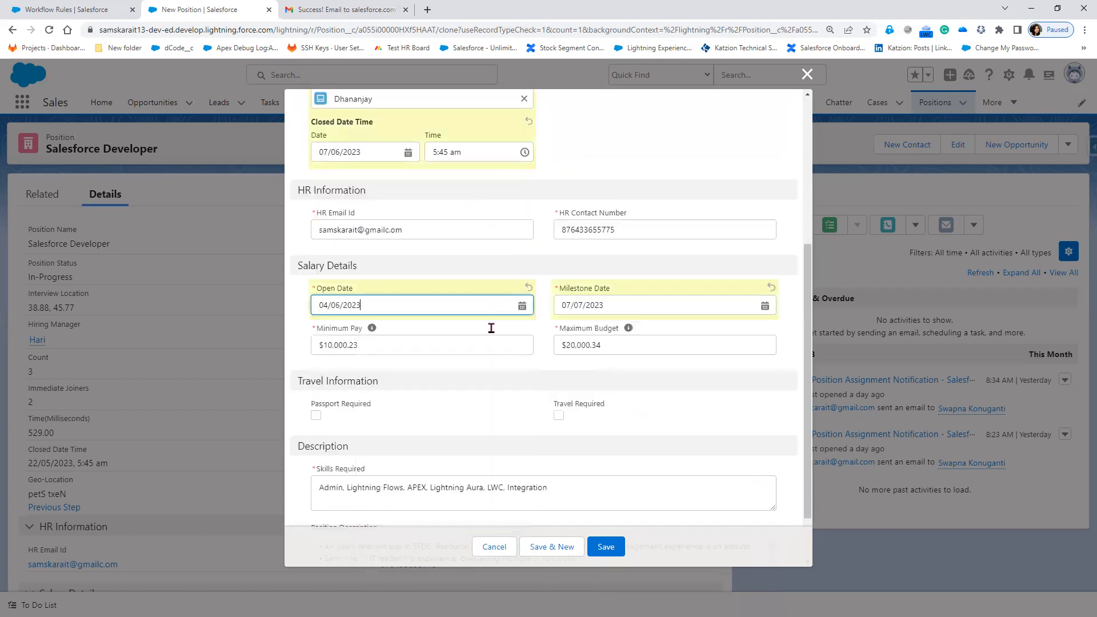
left_click(622, 302)
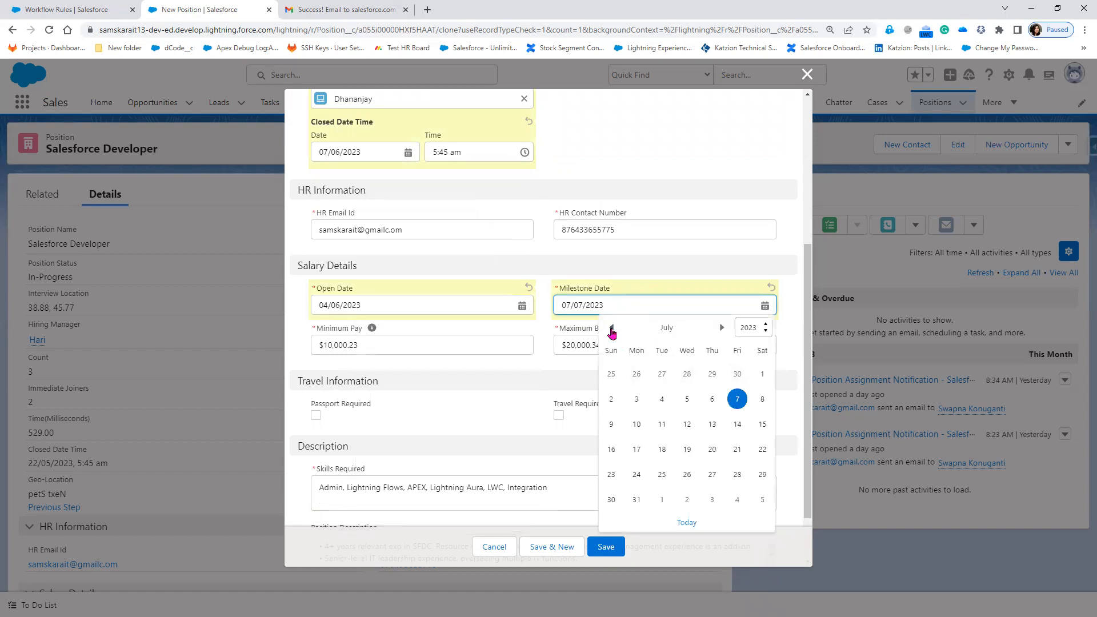
left_click(612, 330)
left_click(738, 474)
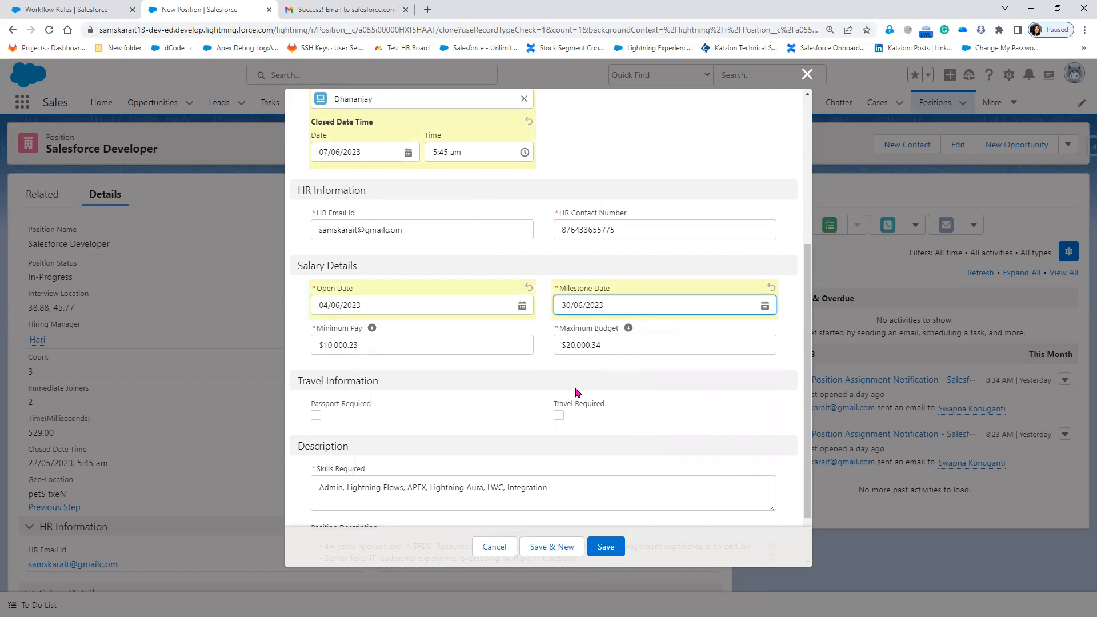
Correct the HR Contact Number's last digit to 5 and set Maximum Budget to 30,000.34.
left_click(417, 227)
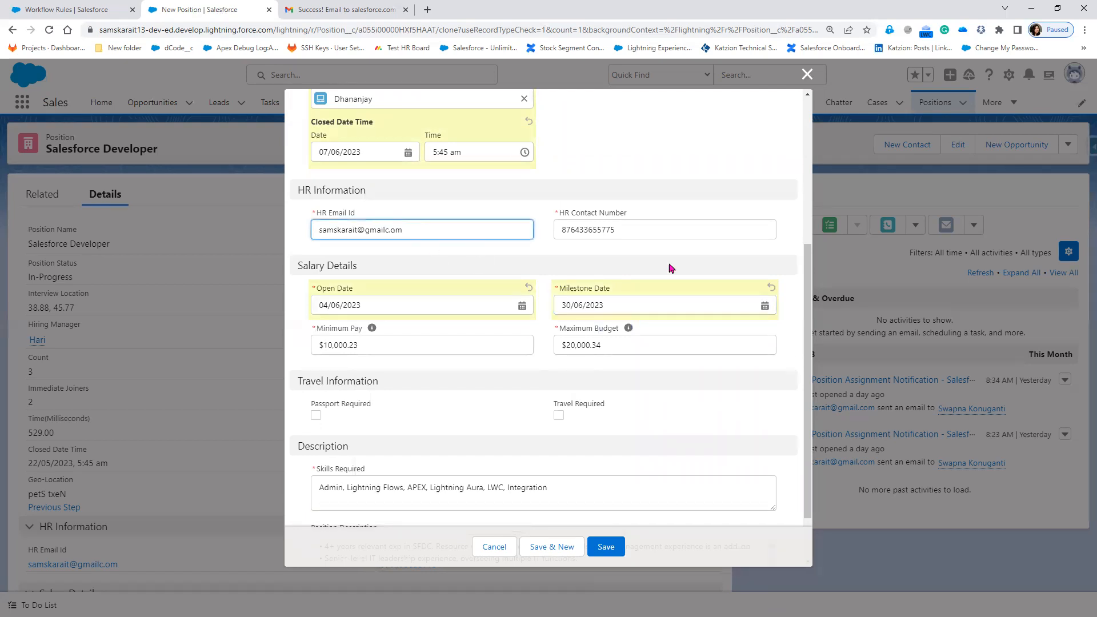
left_click(583, 230)
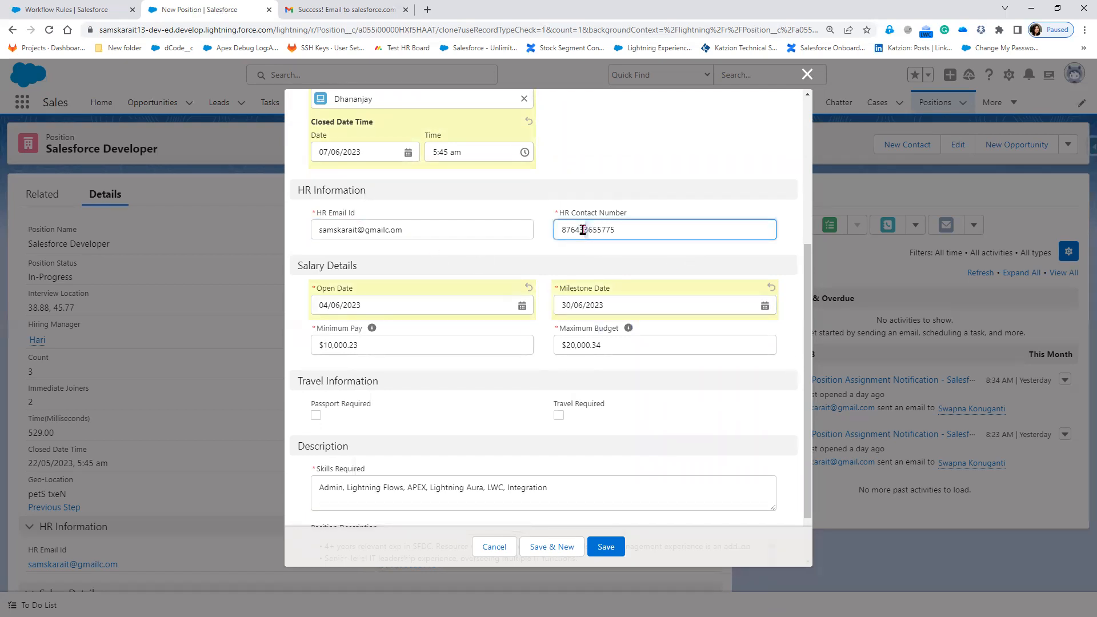
key("BackSpace")
type("5")
left_click(574, 344)
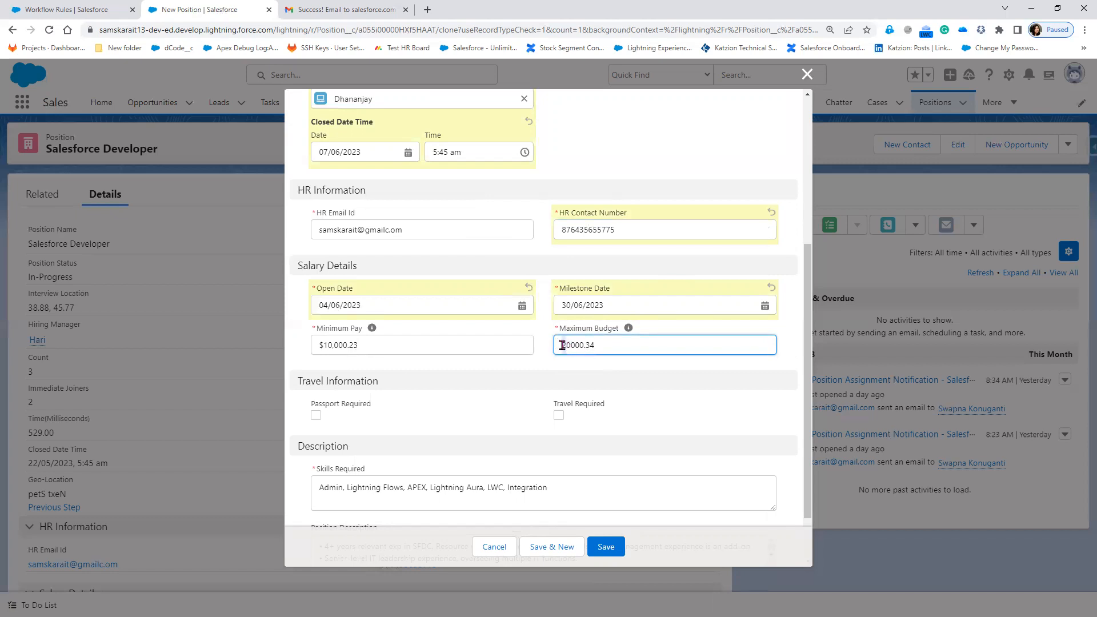
key("Delete")
type("3")
left_click(688, 372)
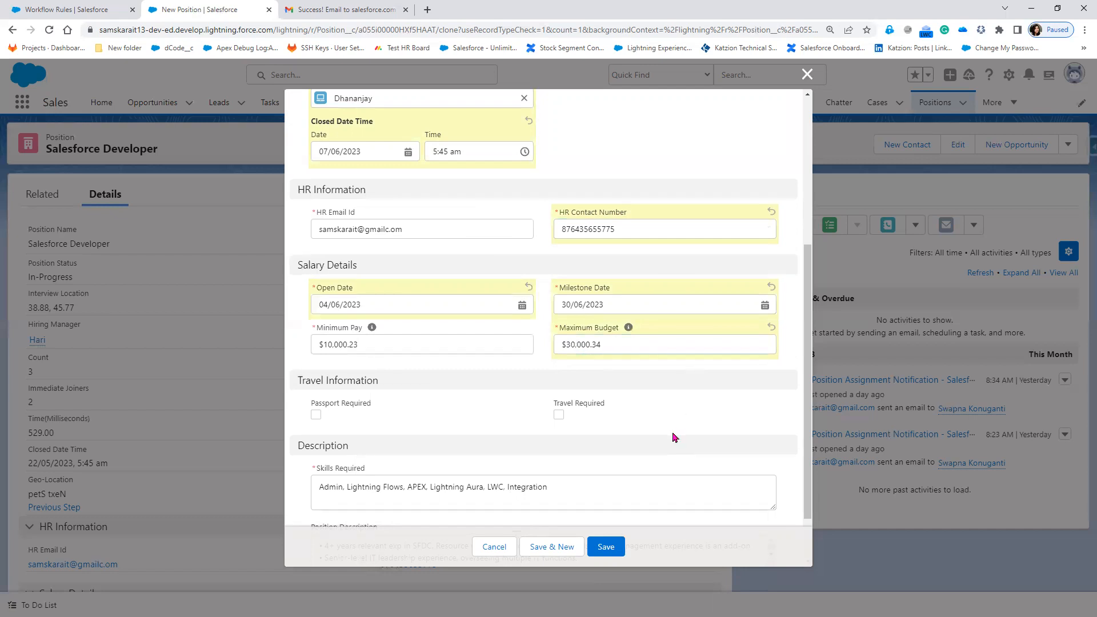
Insert a blank line after the development bullet in the Position Description.
scroll(677, 432, "down", 1)
left_click(559, 424)
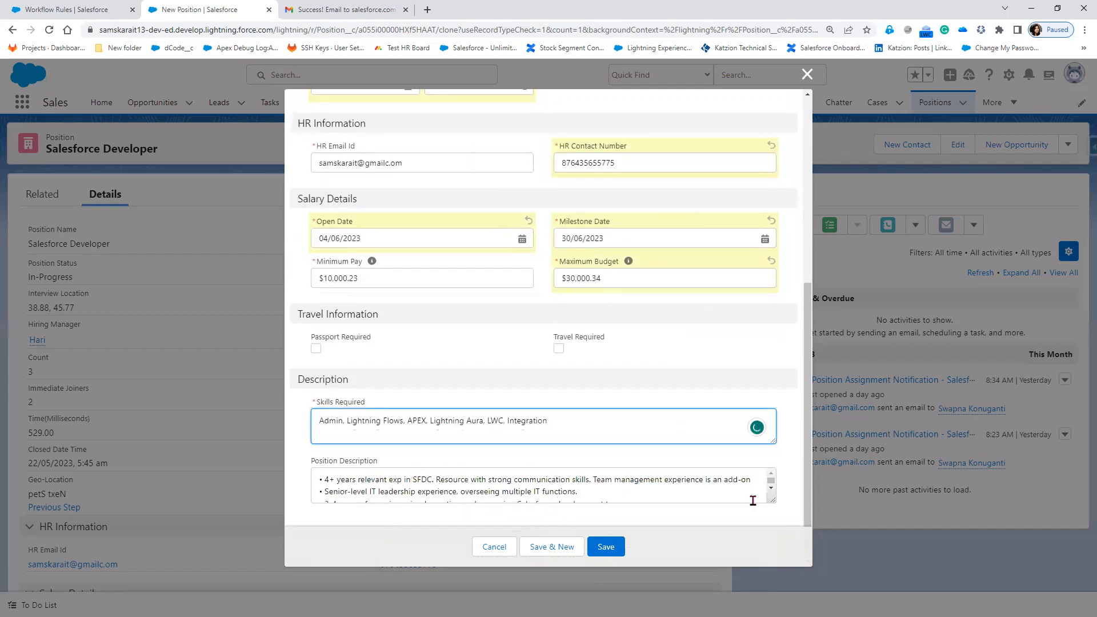
left_click_drag(770, 499, 769, 547)
left_click(675, 513)
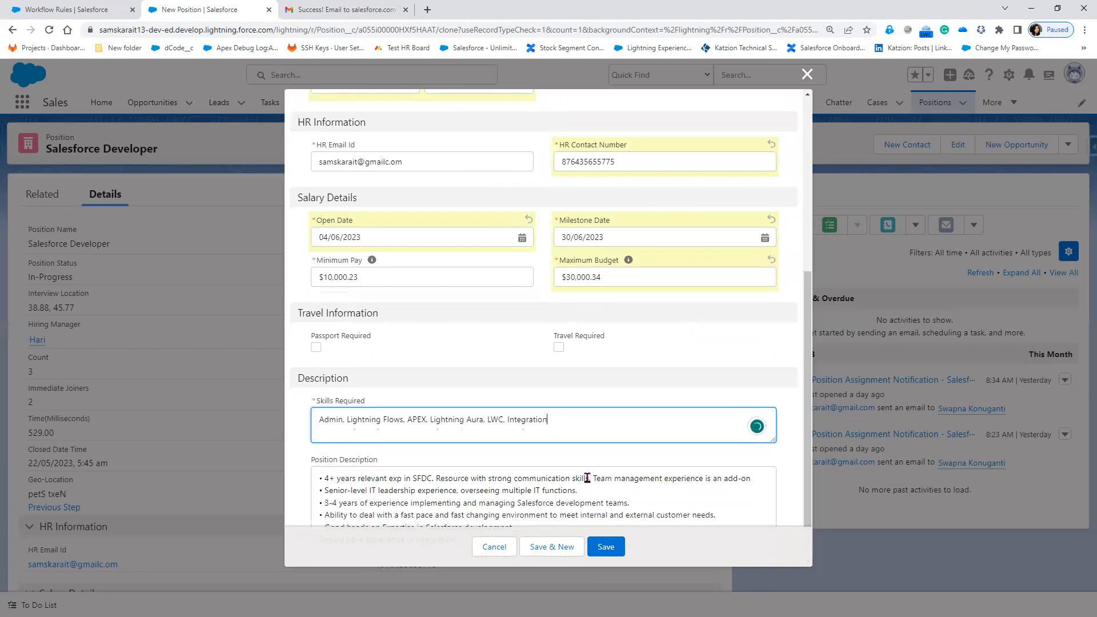
left_click(524, 478)
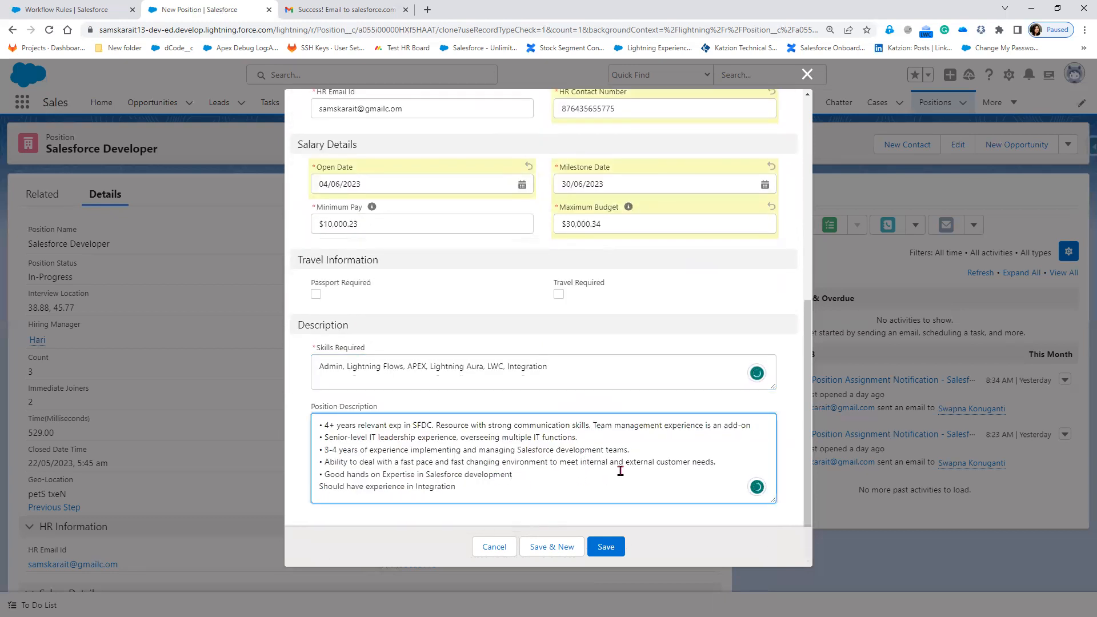
key("Return")
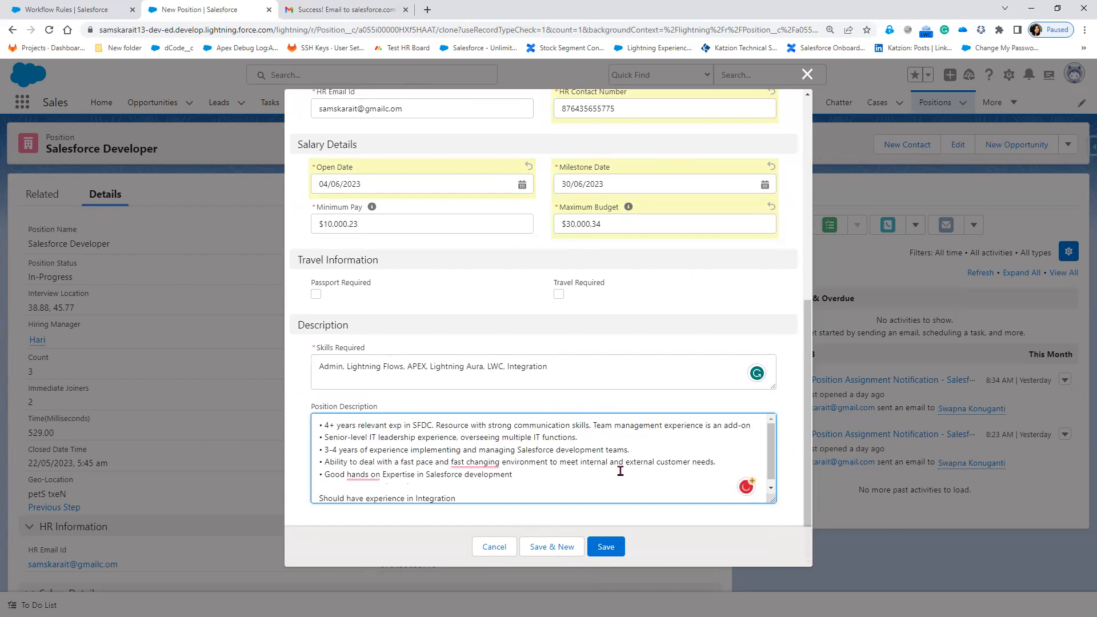
Set Vacancies to 2 and Position Status to New, then save the position.
scroll(597, 491, "down", 1)
scroll(460, 400, "up", 4)
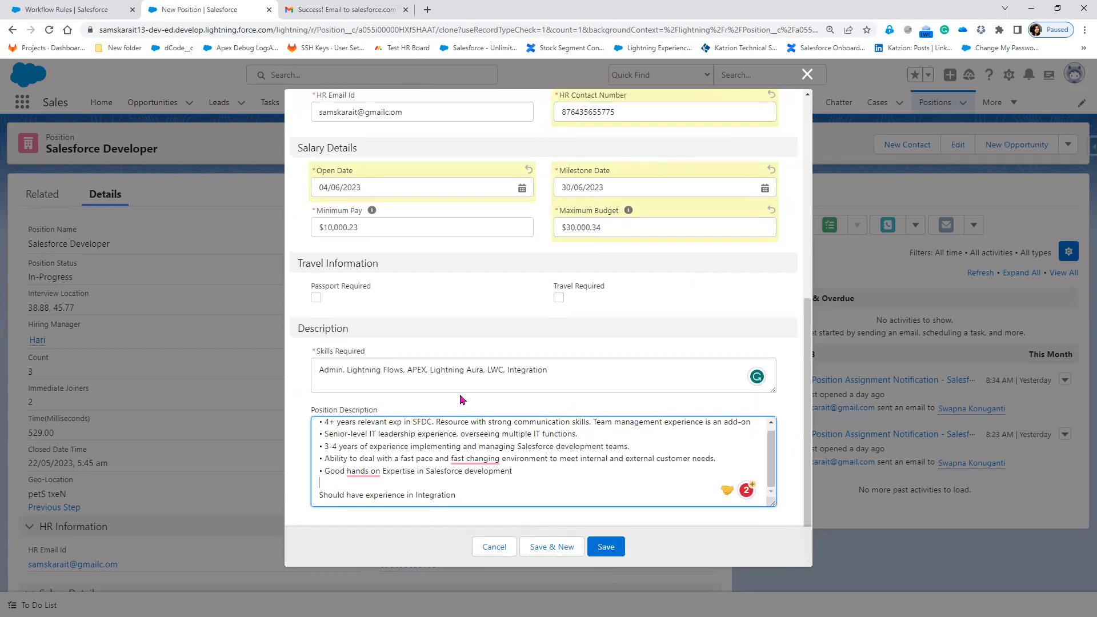
scroll(571, 337, "up", 2)
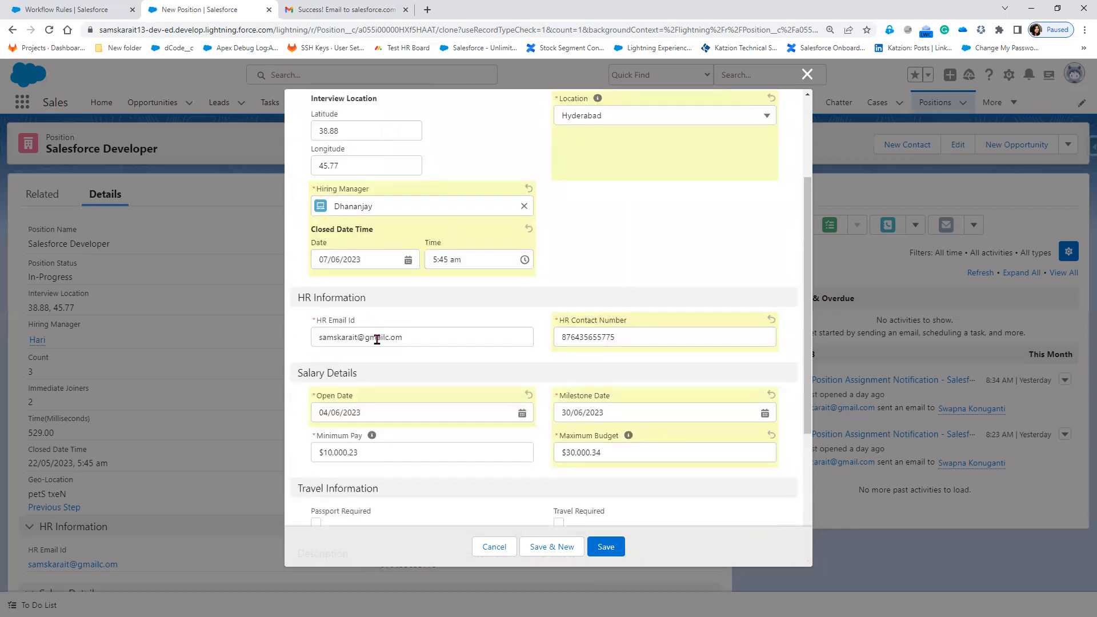
scroll(555, 330, "up", 1)
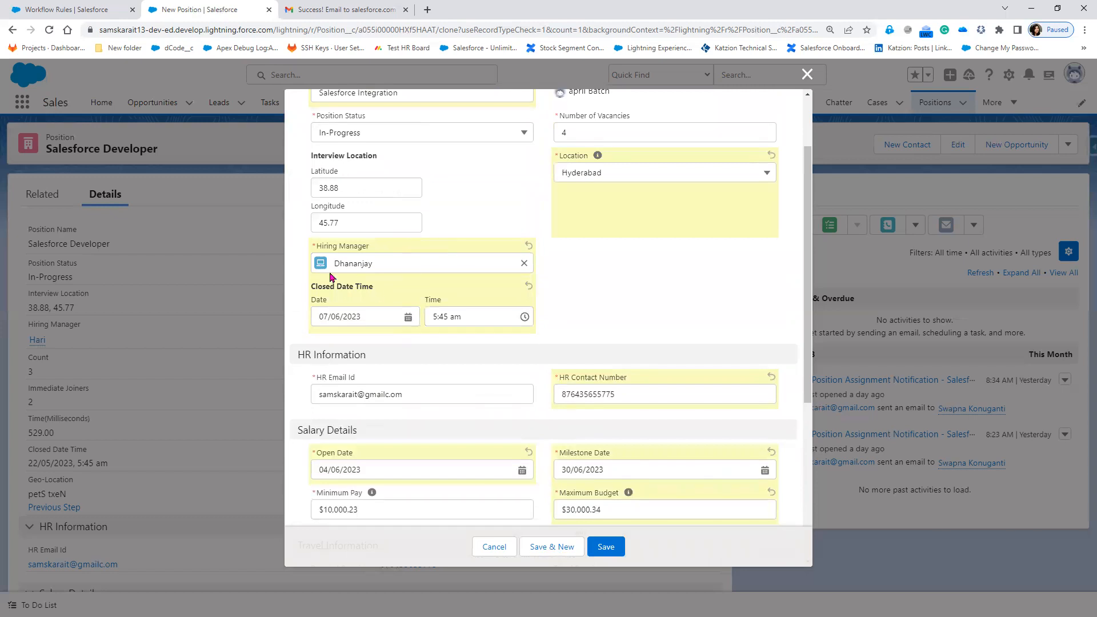
scroll(737, 320, "up", 2)
left_click_drag(593, 223, 537, 223)
type("2")
left_click(681, 364)
left_click(484, 229)
left_click(445, 268)
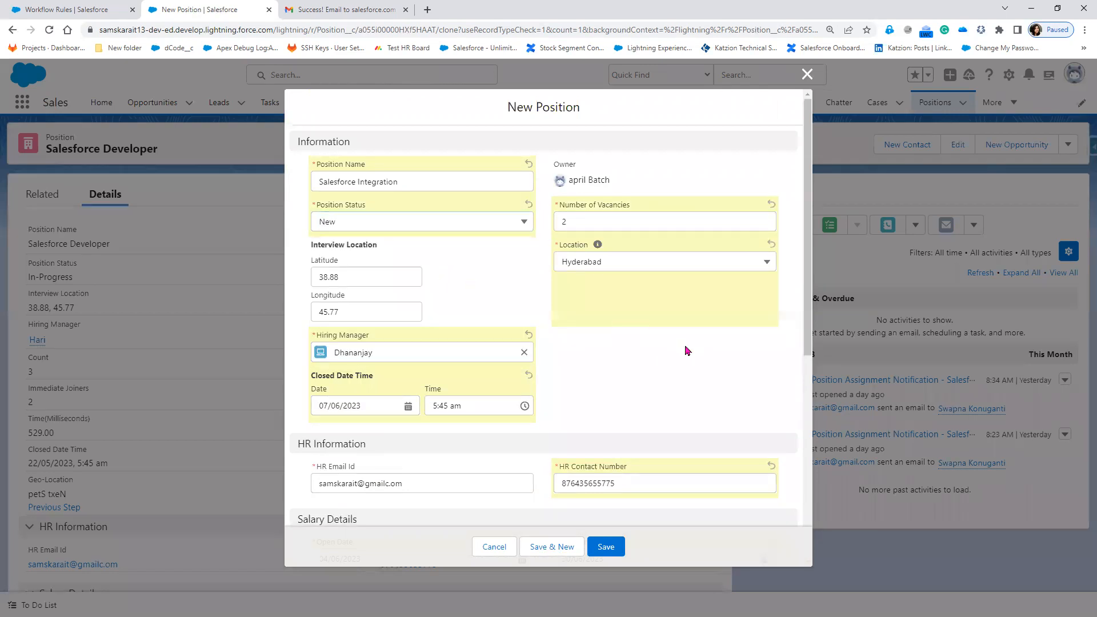
left_click(612, 551)
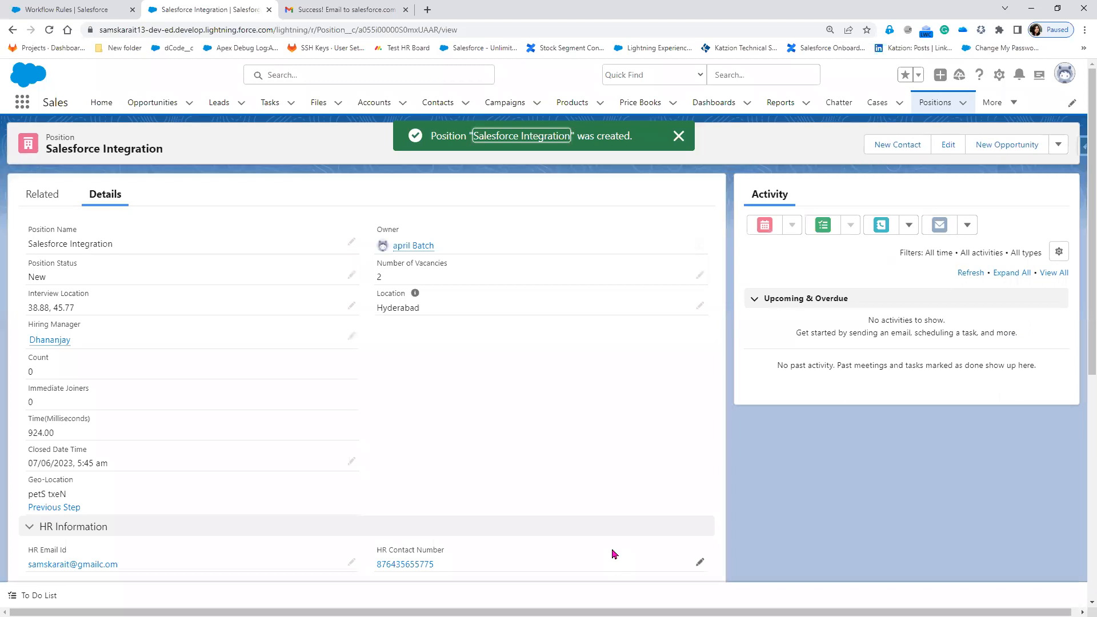
Switch to Gmail, check the signed-in account, and refresh the inbox for new mail.
left_click(333, 10)
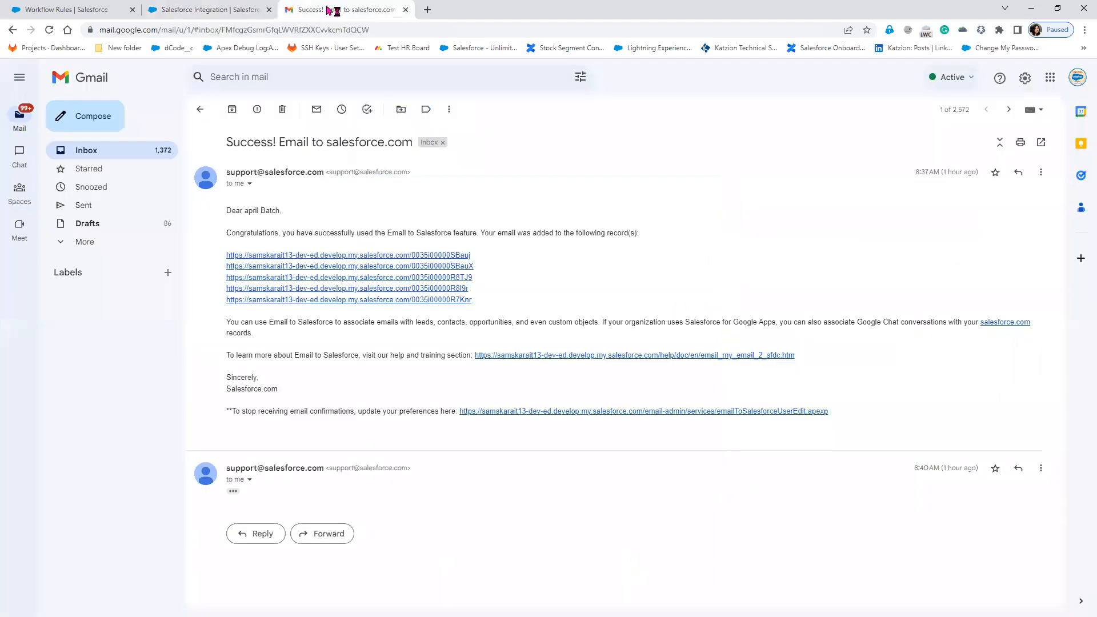
left_click(1078, 78)
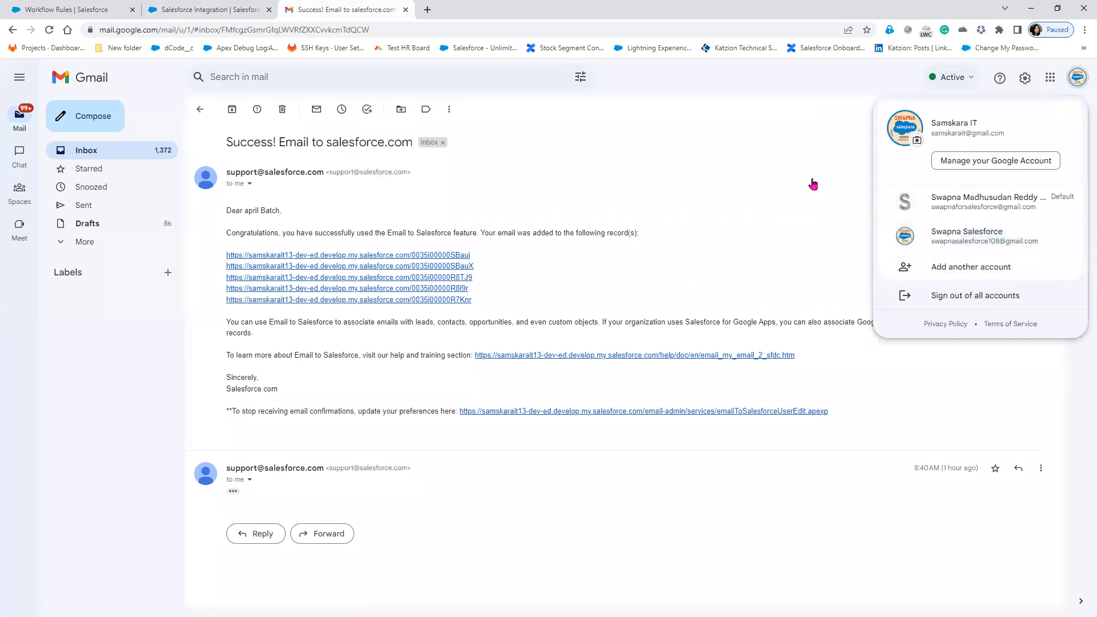
left_click(200, 109)
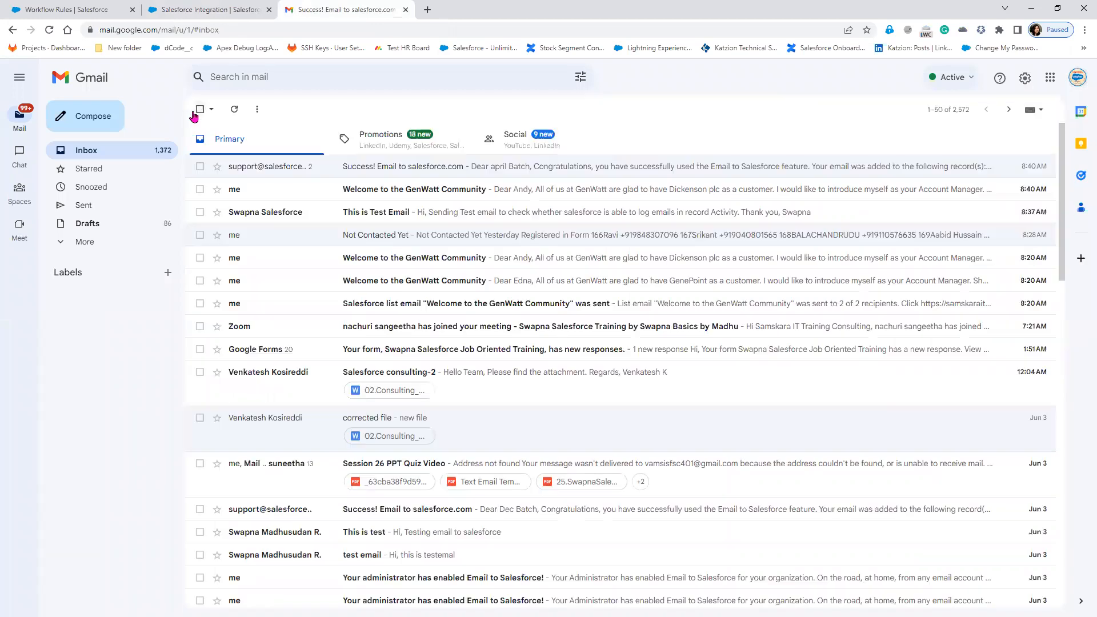
left_click(235, 110)
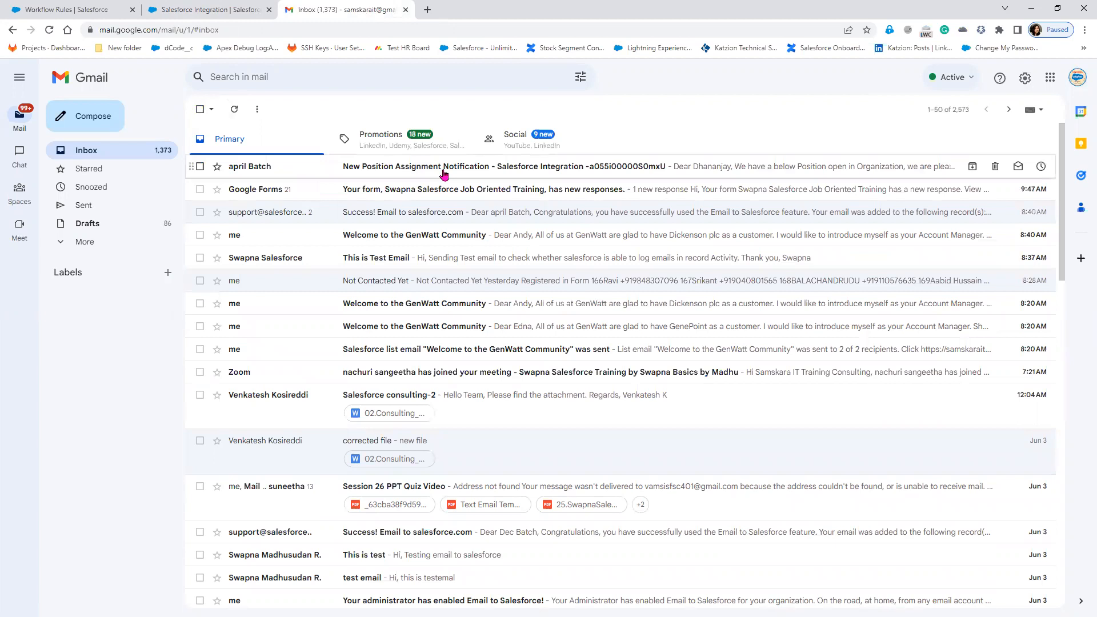
Review the Salesforce Integration notification (2 vacancies, closing 30/06/2023) and follow its link to the record.
left_click(444, 174)
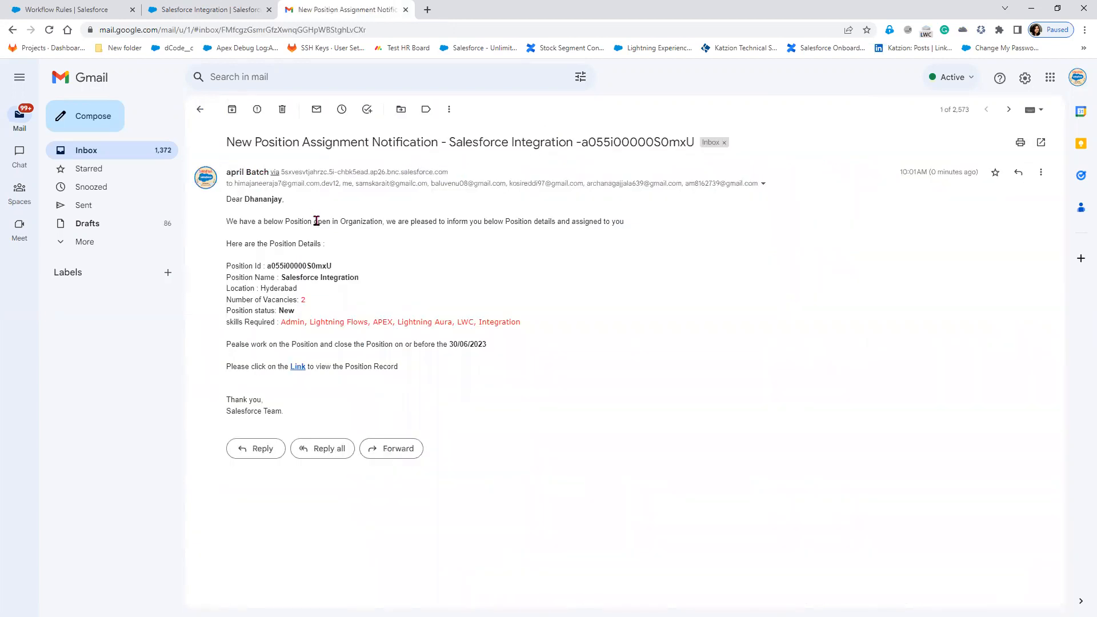
left_click_drag(228, 219, 474, 237)
left_click_drag(280, 300, 303, 314)
left_click_drag(279, 274, 372, 281)
left_click_drag(266, 318, 509, 321)
left_click_drag(443, 344, 495, 352)
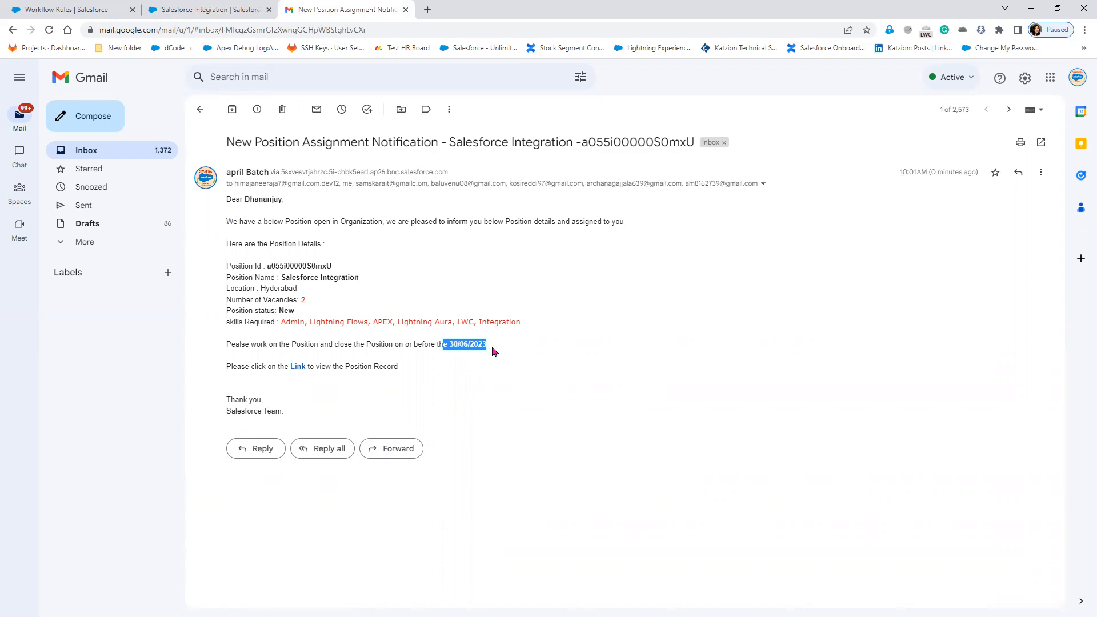
left_click(296, 369)
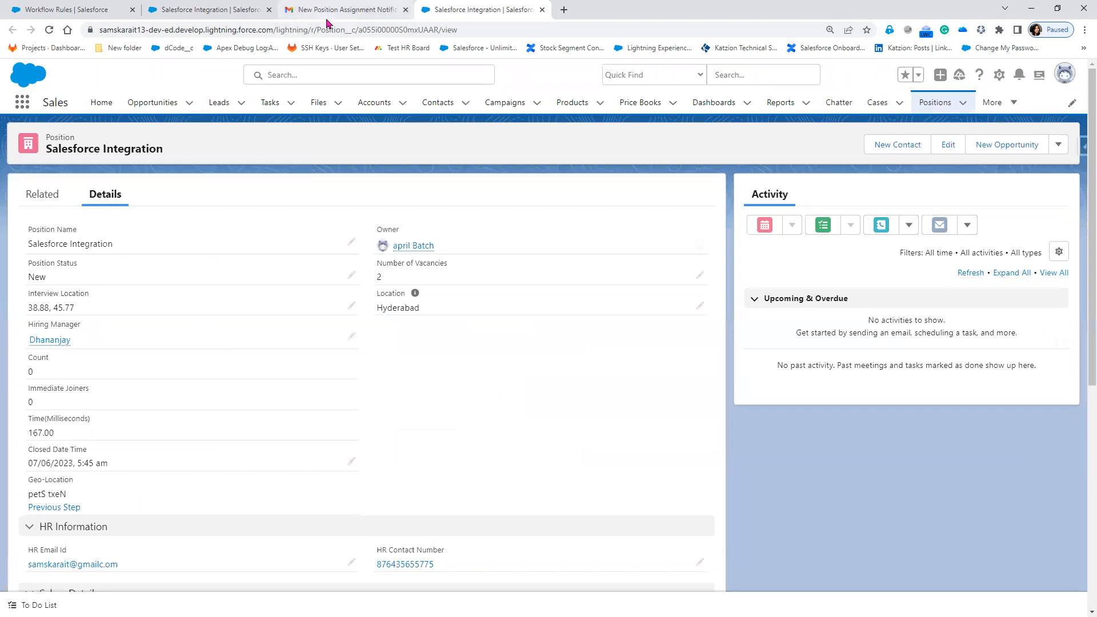
Return to the New Position Record Rule on the Workflow Rules tab, then switch to the slide show.
mouse_move(327, 23)
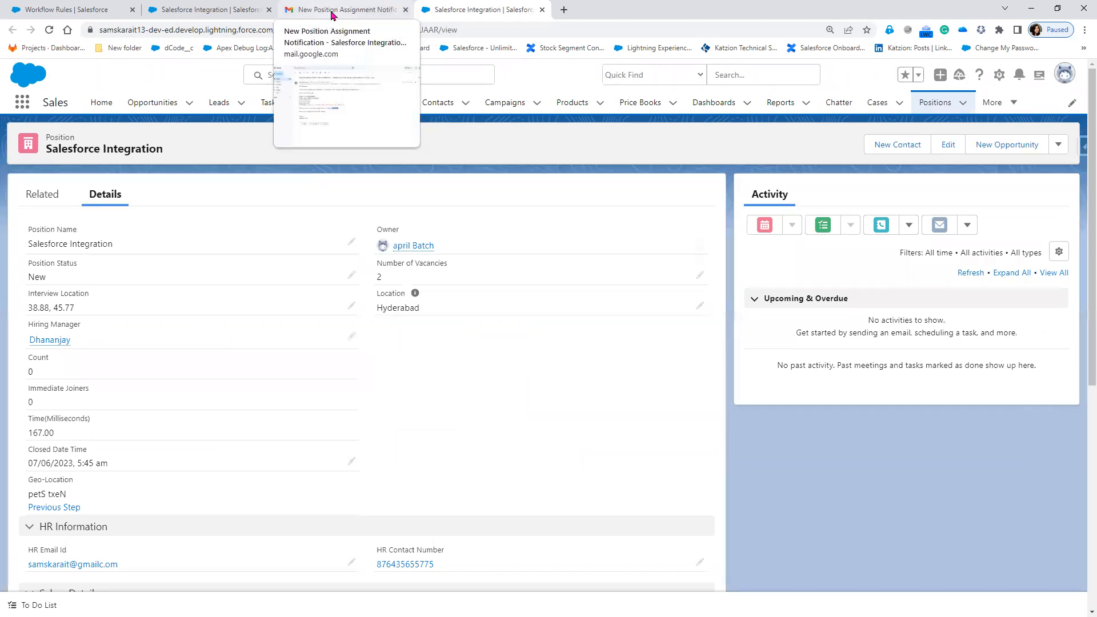
left_click(331, 11)
left_click(228, 10)
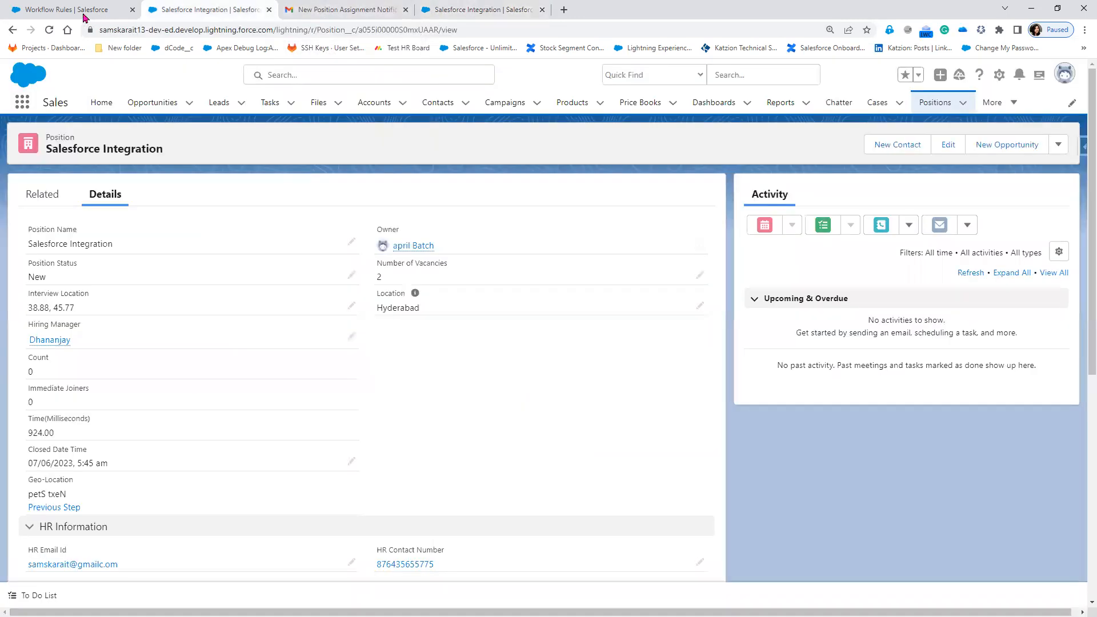
left_click(81, 13)
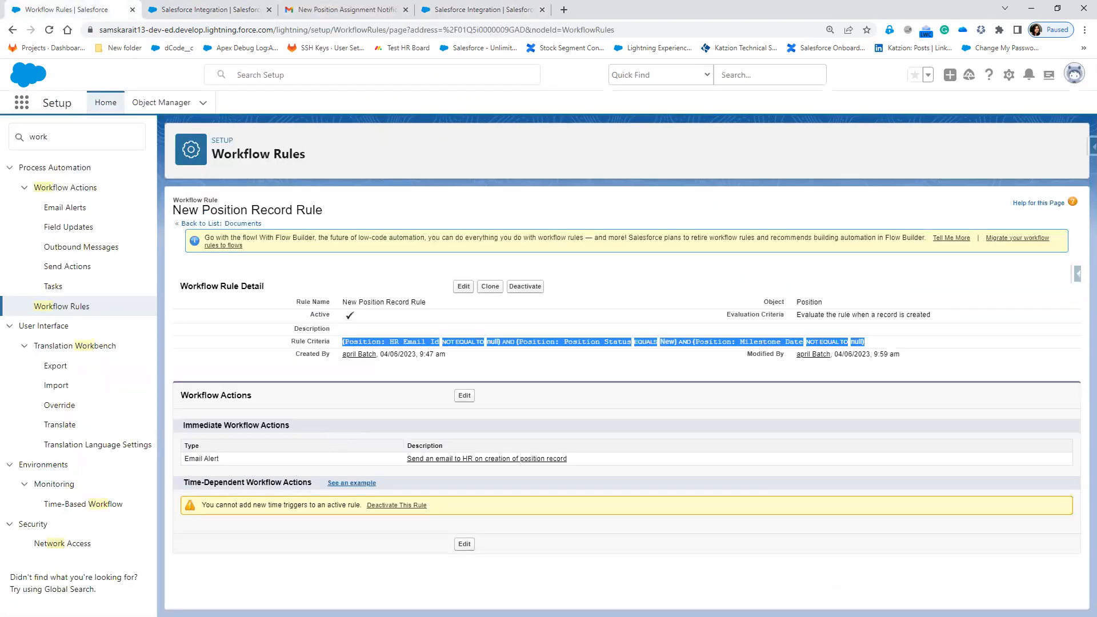
key("alt+Tab")
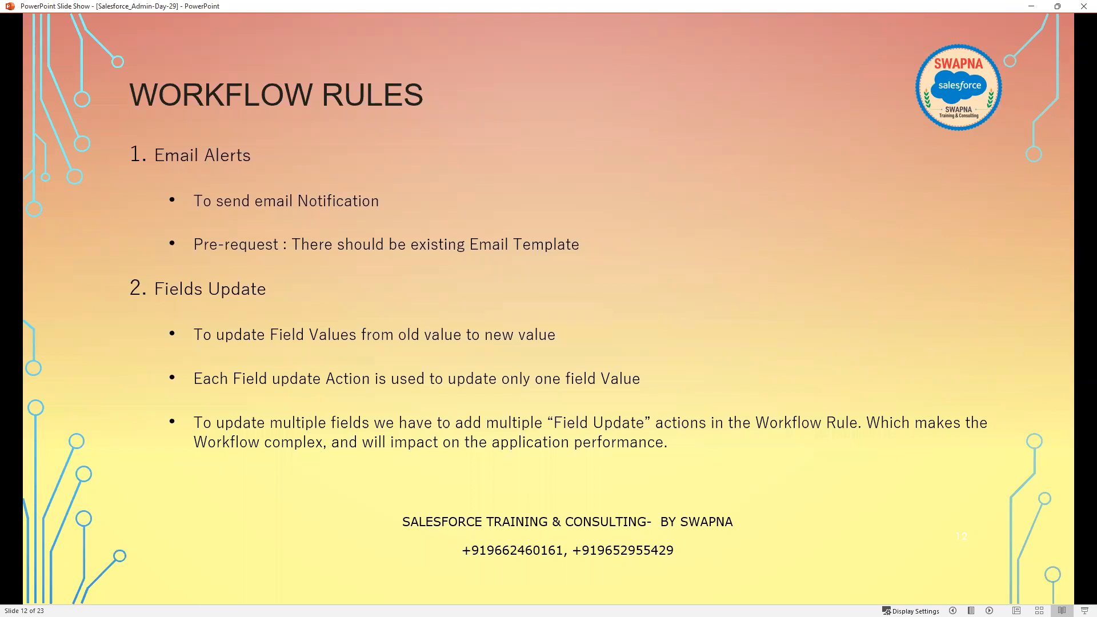
Browse the slide show to the TRAILHEAD slide 22 and highlight its Trailhead links.
left_click(463, 384)
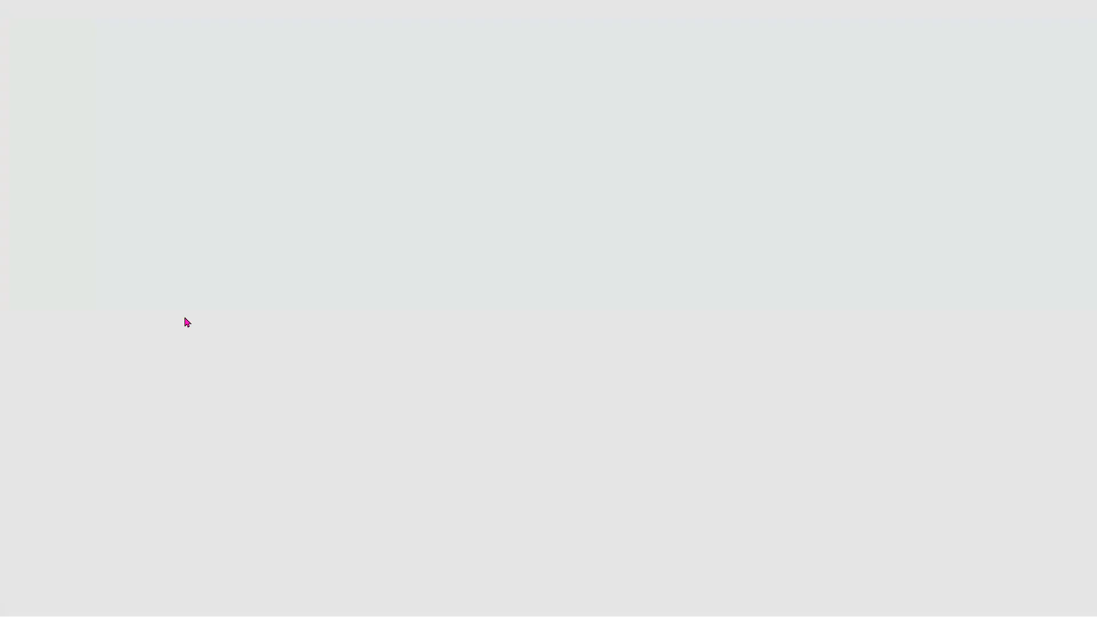
scroll(96, 423, "down", 5)
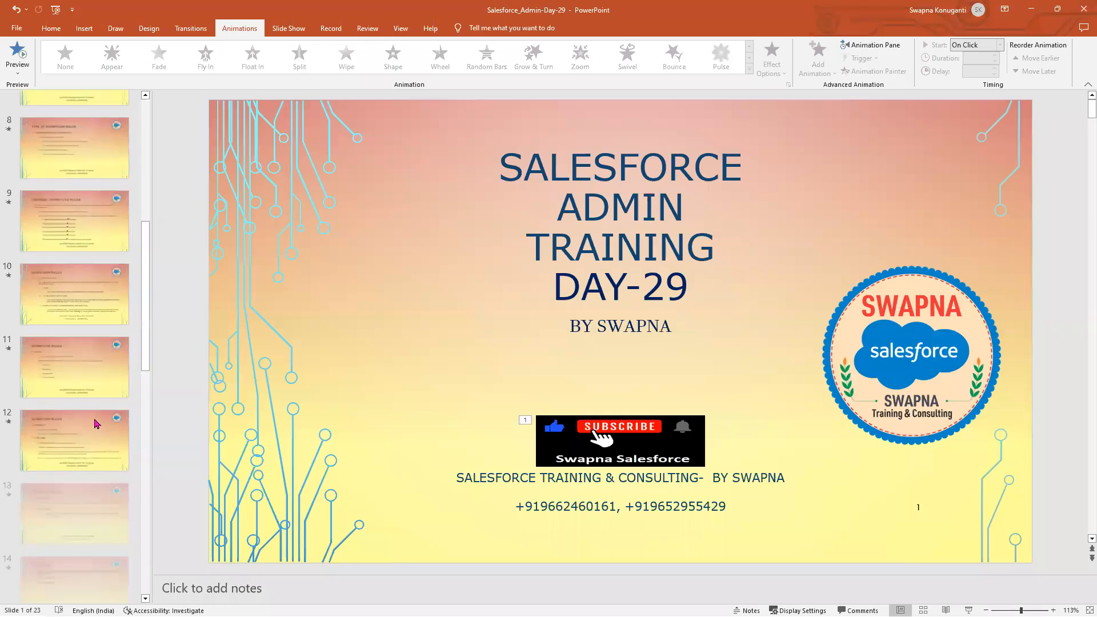
scroll(96, 424, "down", 10)
left_click(77, 480)
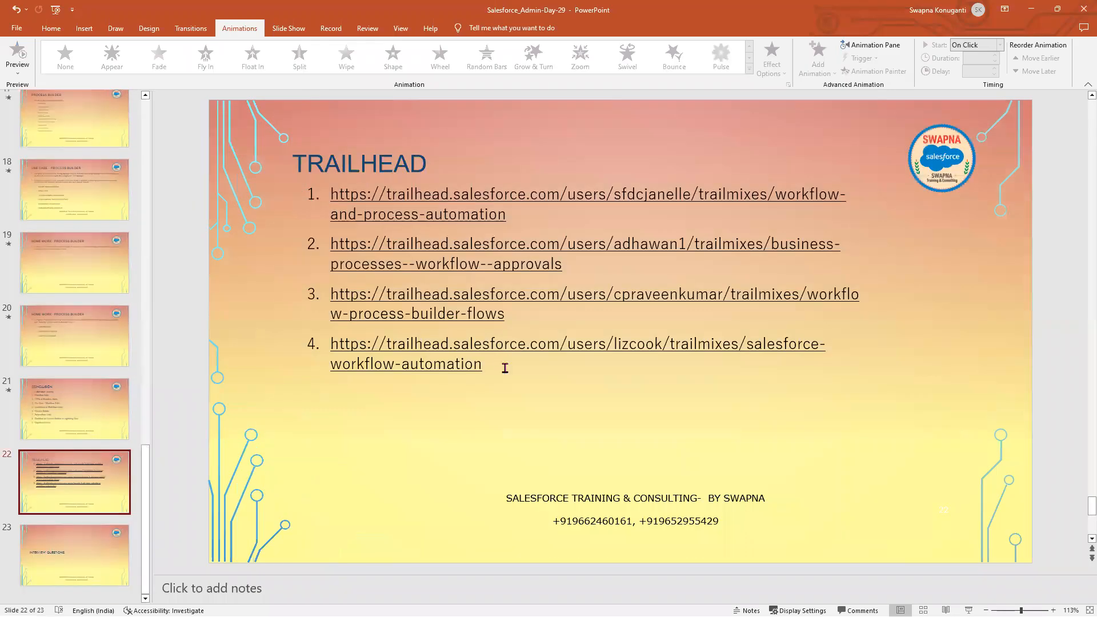
left_click_drag(365, 221, 330, 194)
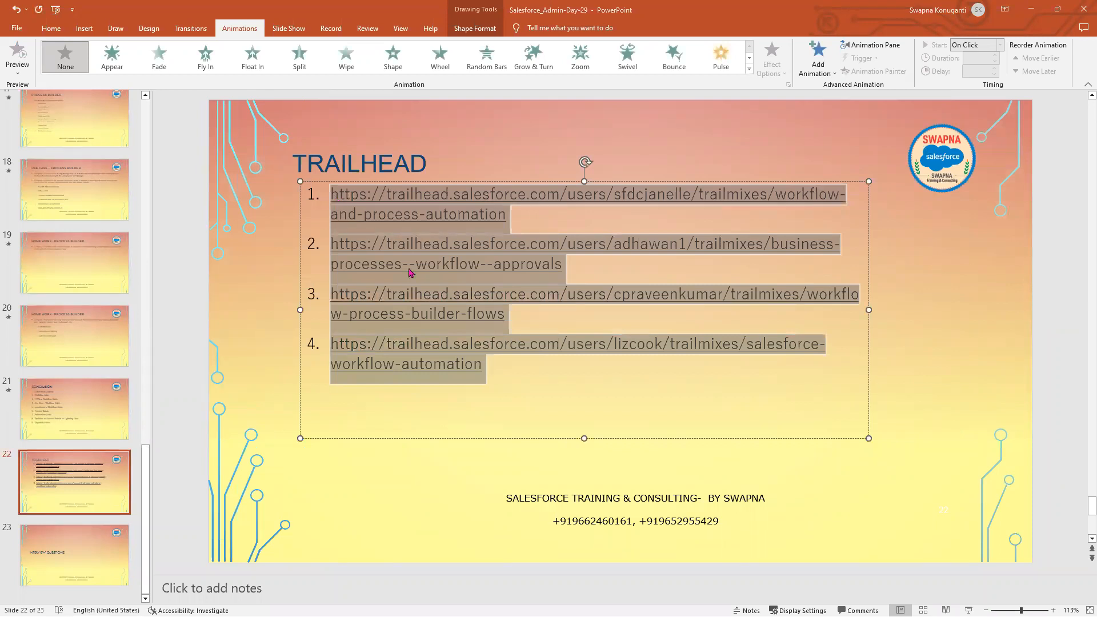
left_click(147, 168)
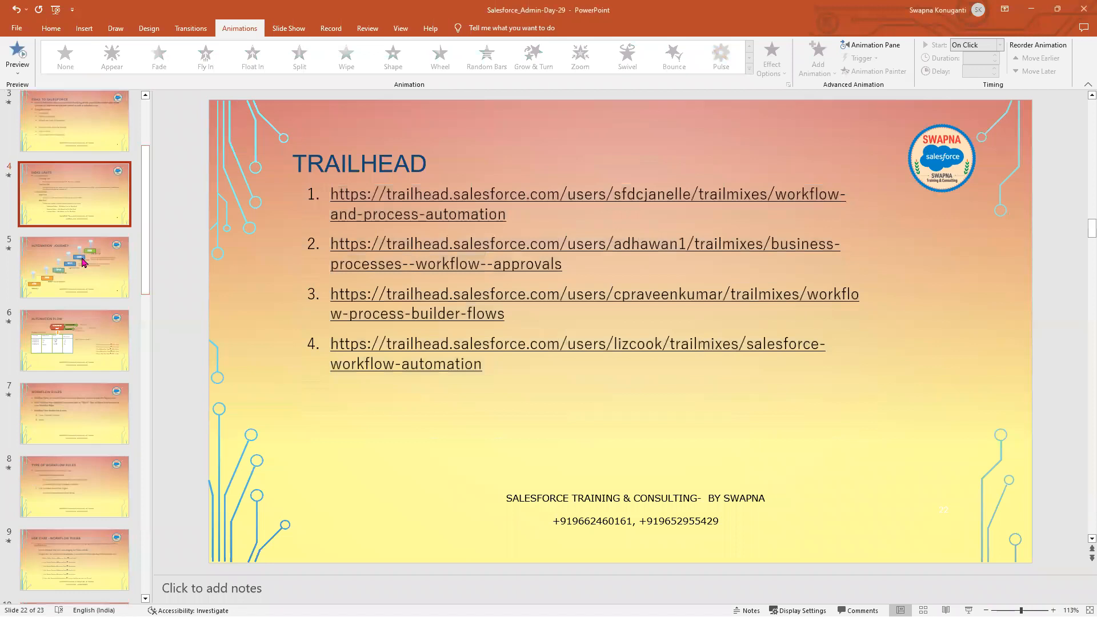
Copy the workflow use case text from slide 9 and bring Notepad++ to the front.
key("Up")
scroll(65, 523, "up", 2)
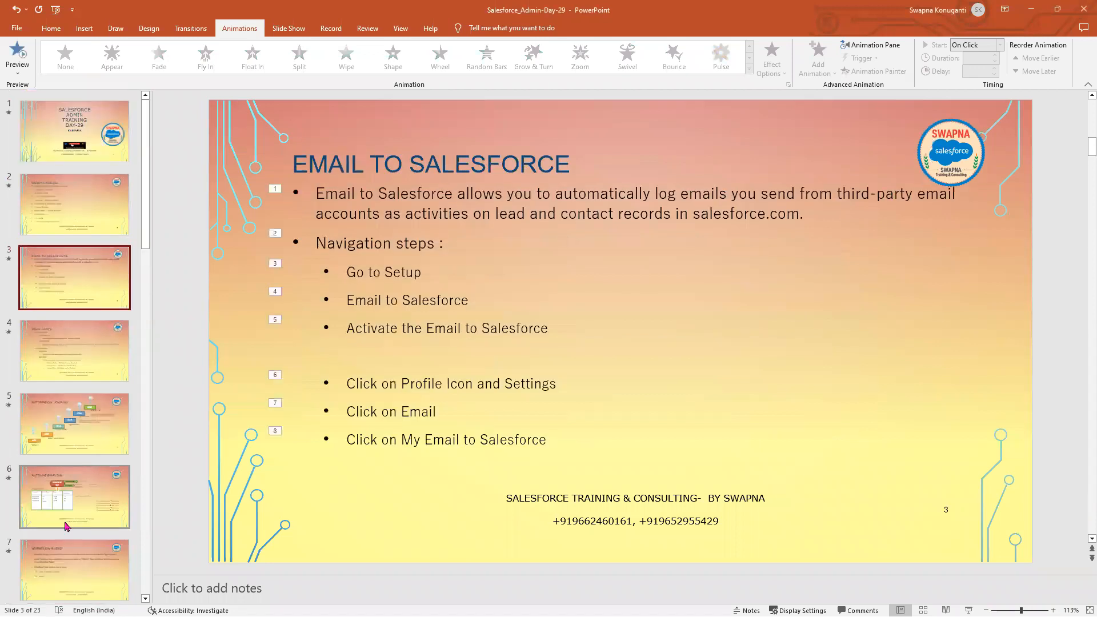
scroll(64, 496, "down", 1)
left_click(69, 481)
scroll(69, 481, "down", 1)
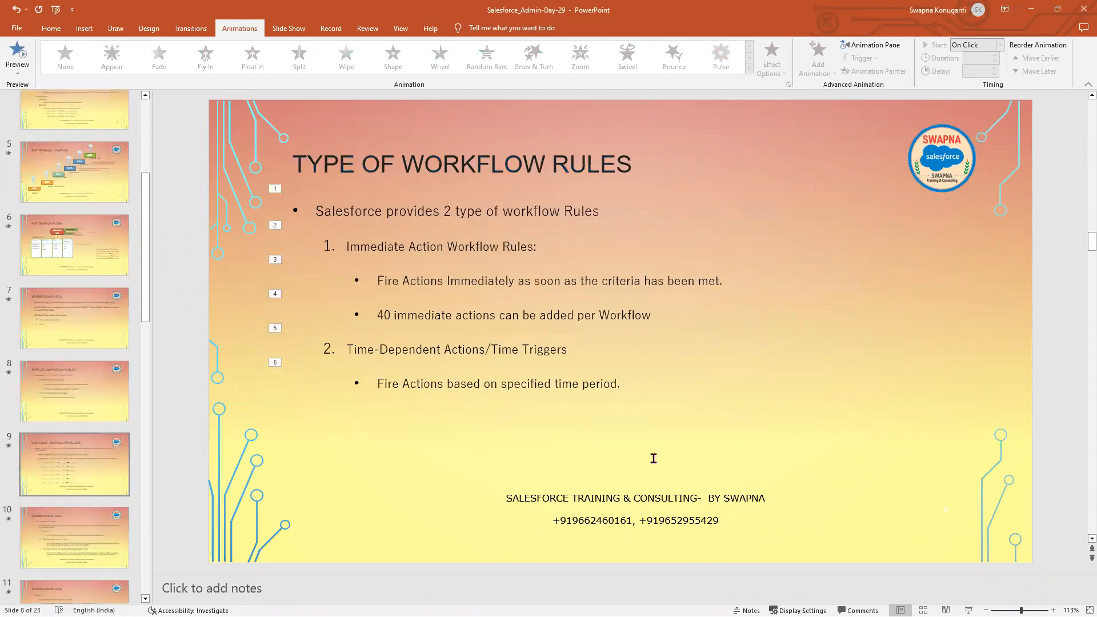
scroll(764, 478, "down", 1)
left_click(284, 202)
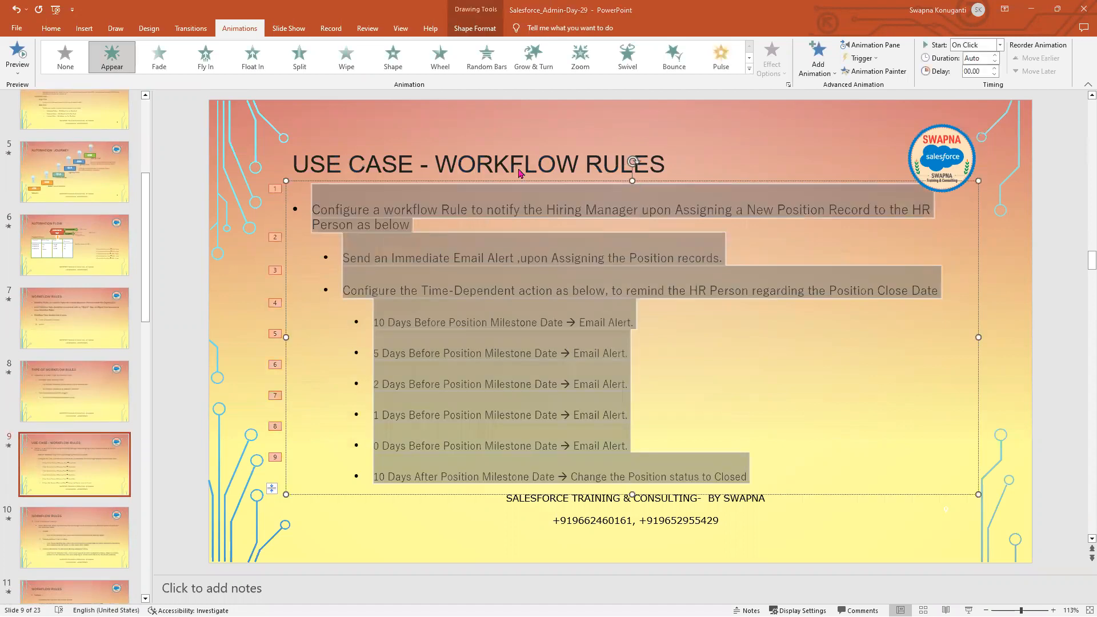
key("alt+Tab")
key("super+Up")
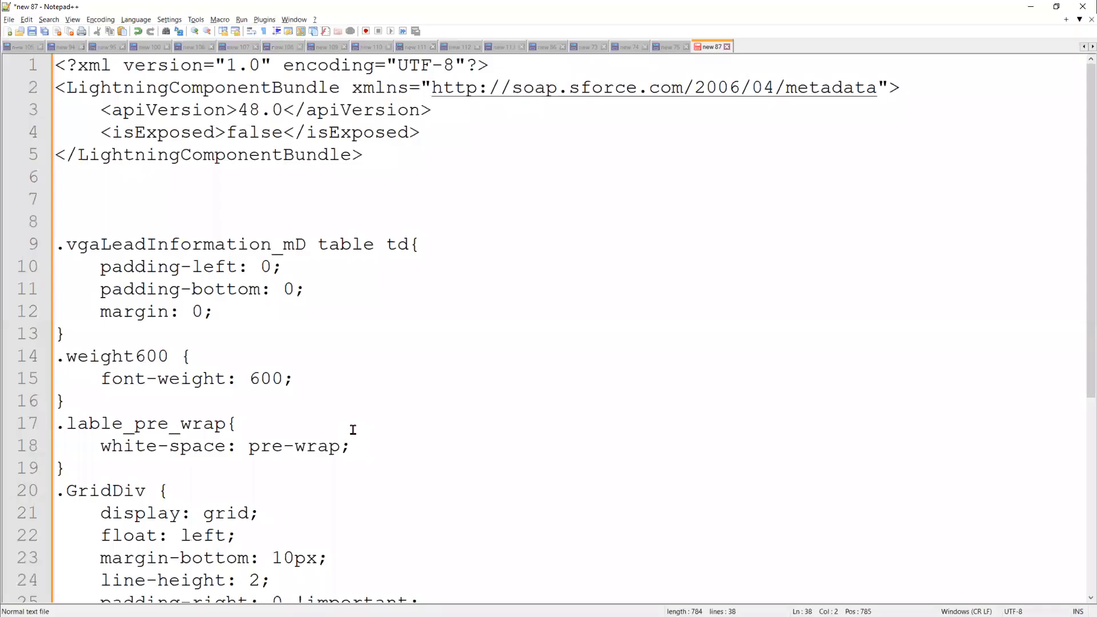
Paste the copied workflow use case text at line 43, after some blank lines.
scroll(259, 569, "down", 5)
key("Return")
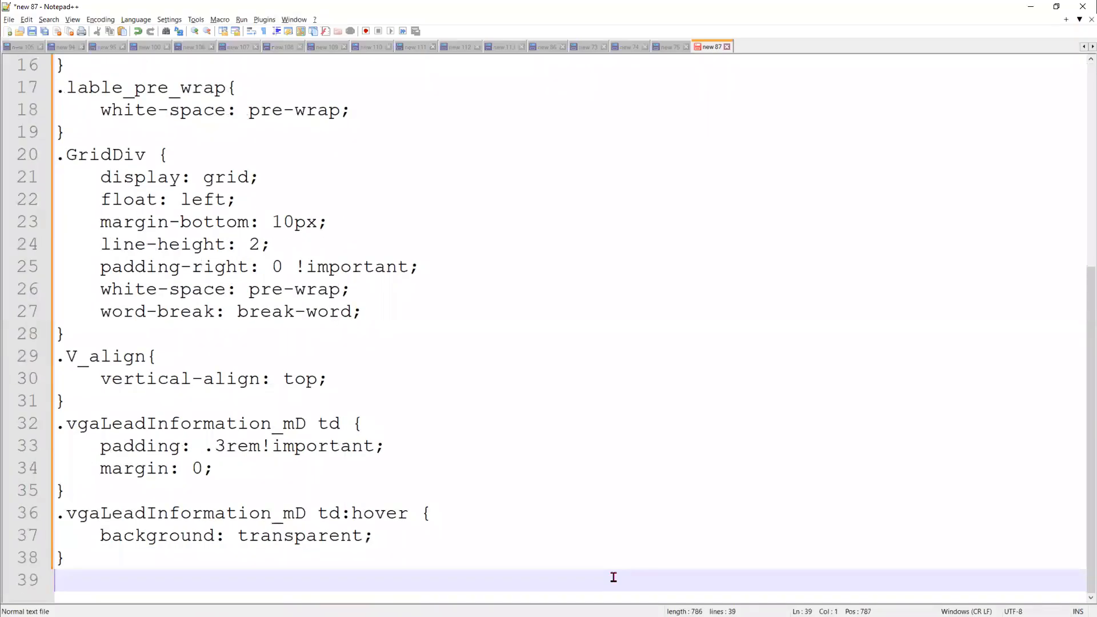
key("Return")
key("Return")
key("Return")
key("Return")
key("Return")
key("Return")
key("Return")
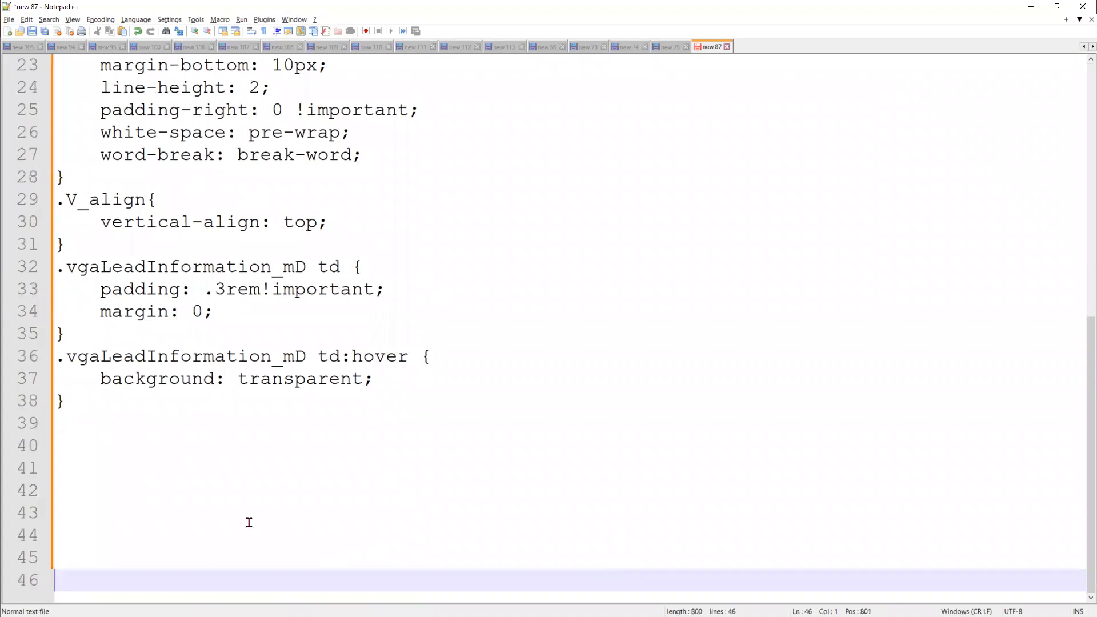
left_click(249, 522)
key("ctrl+v")
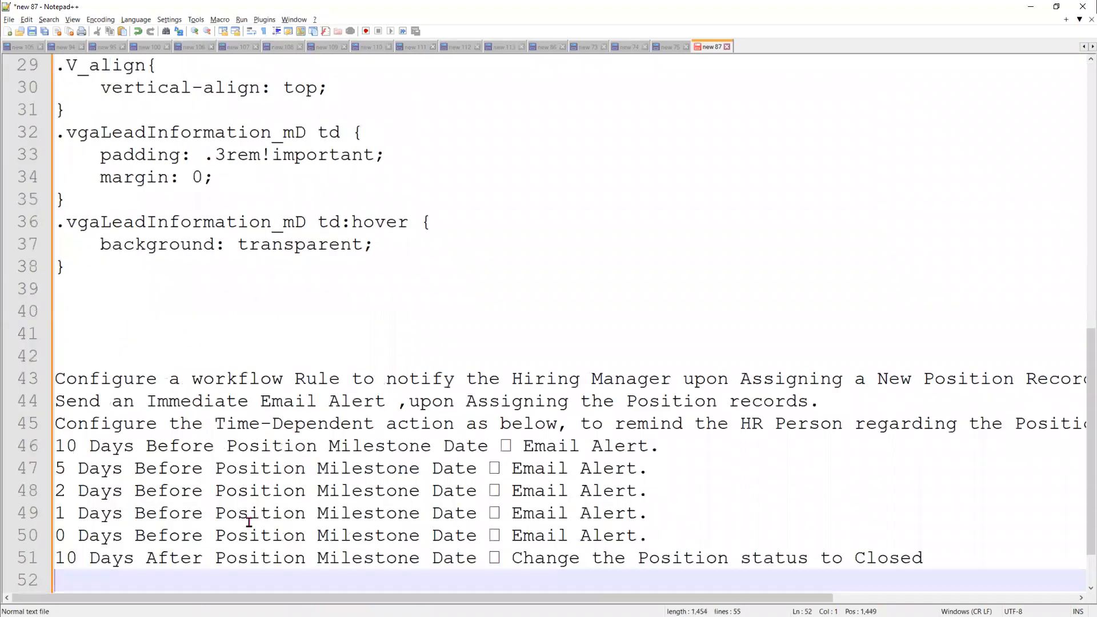
Add a 'Home work' heading on line 41, mark 'Hiring Manager', and minimize Notepad++.
left_click(99, 332)
type("H")
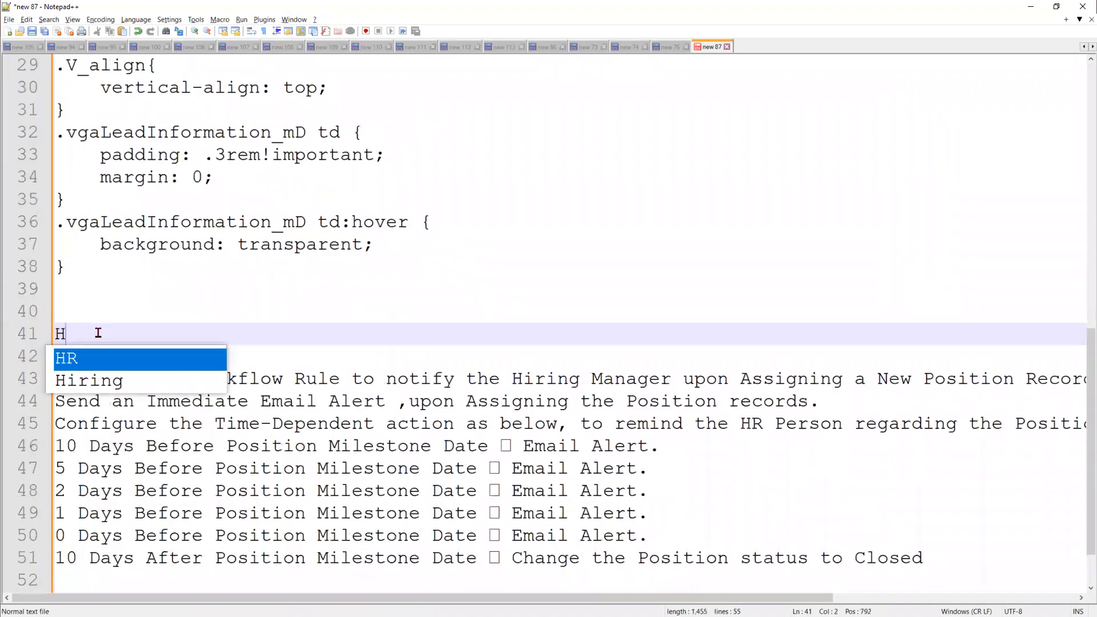
type("ome work")
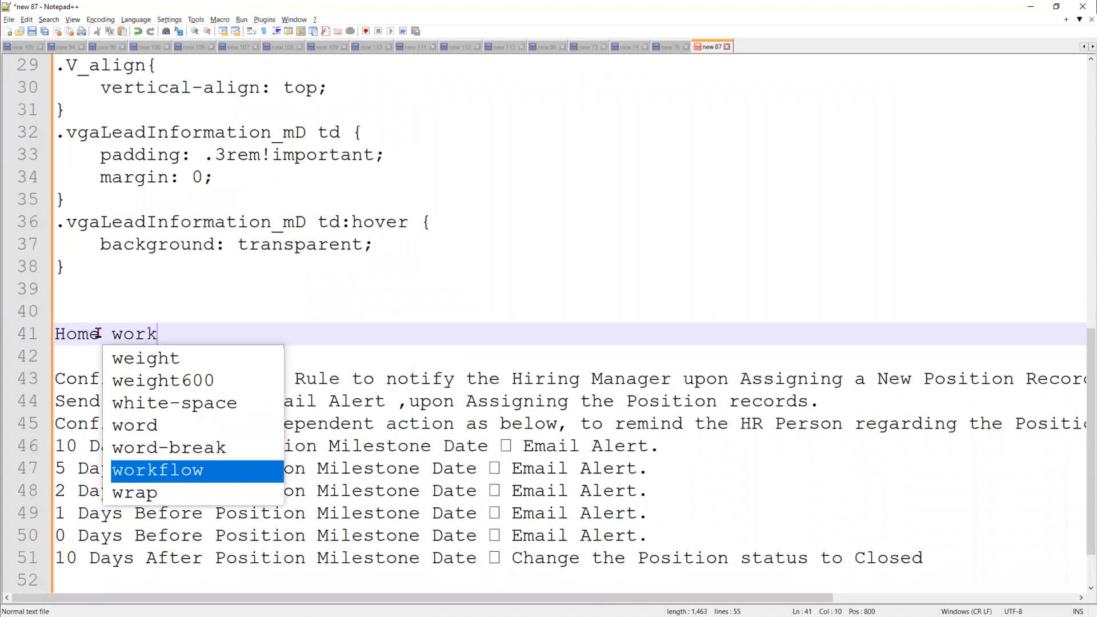
key("Escape")
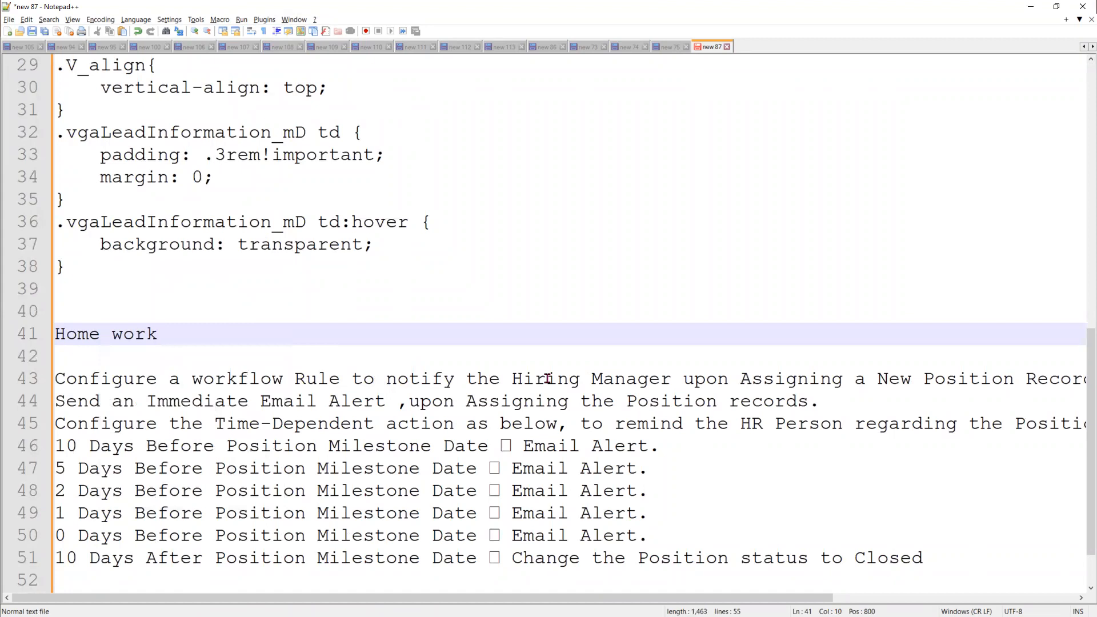
left_click_drag(513, 379, 666, 383)
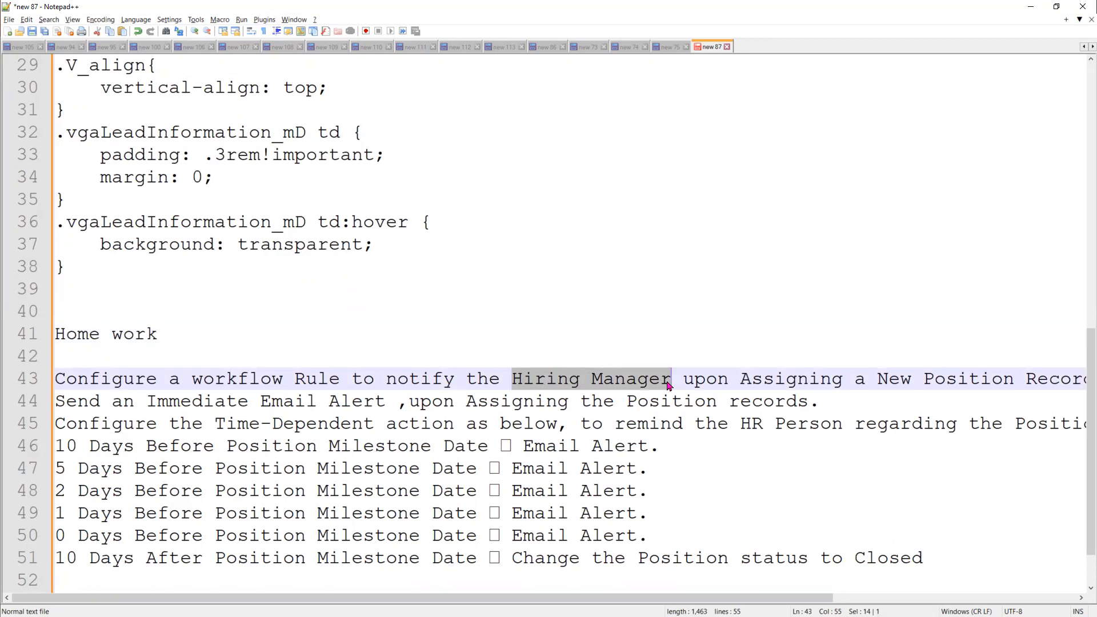
left_click(1030, 7)
From Setup's Workflow Rules page, start a New Rule, keeping workflow rules over Flow Builder.
left_click(1031, 9)
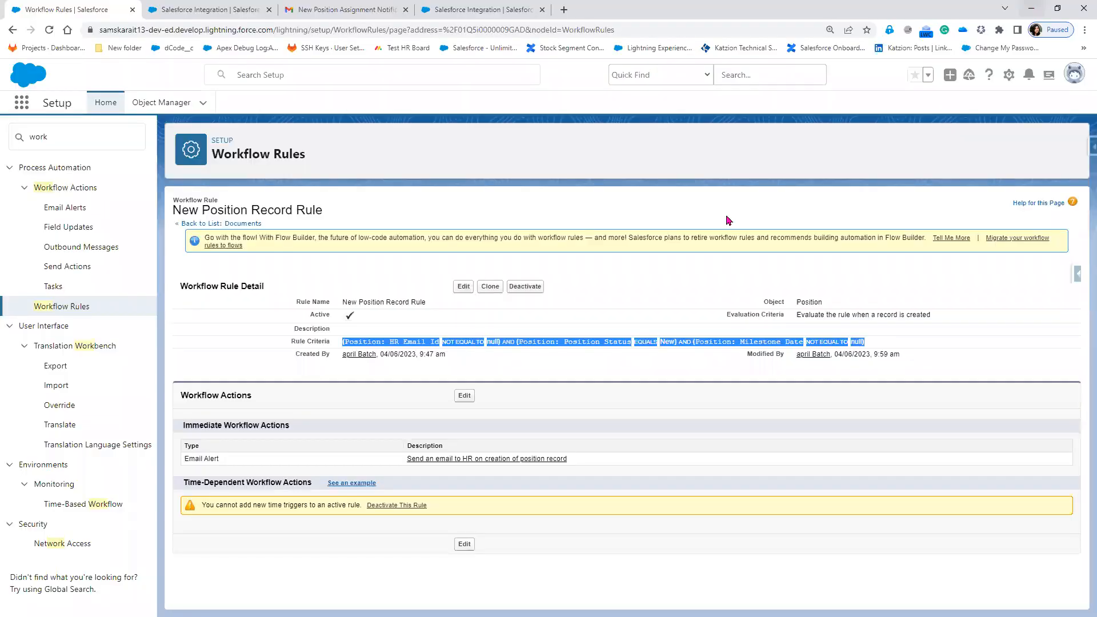
left_click(61, 309)
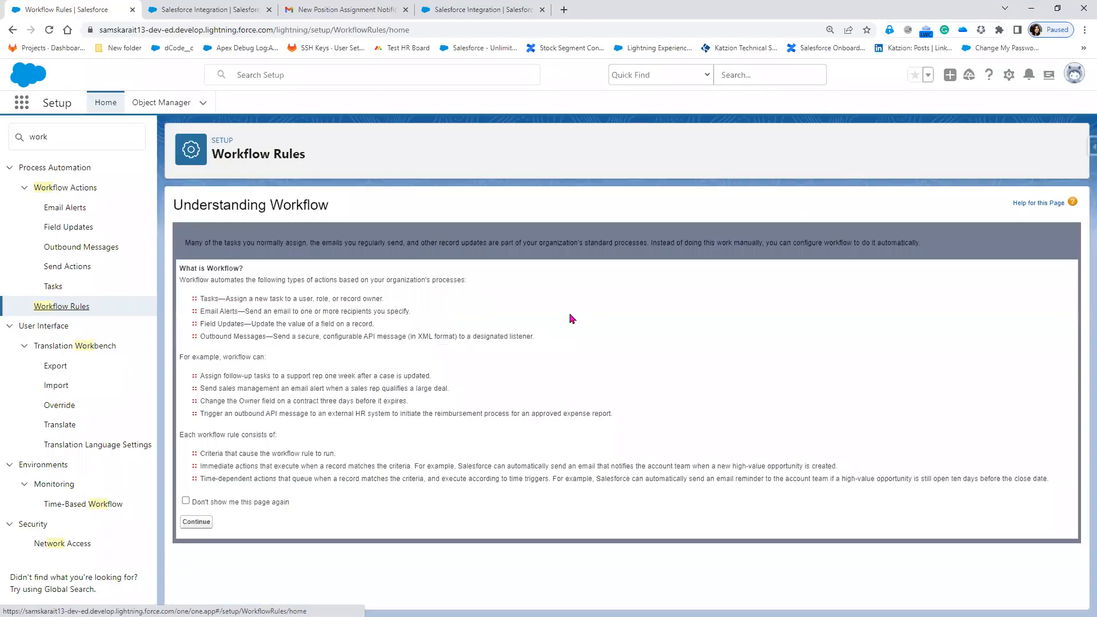
left_click(196, 523)
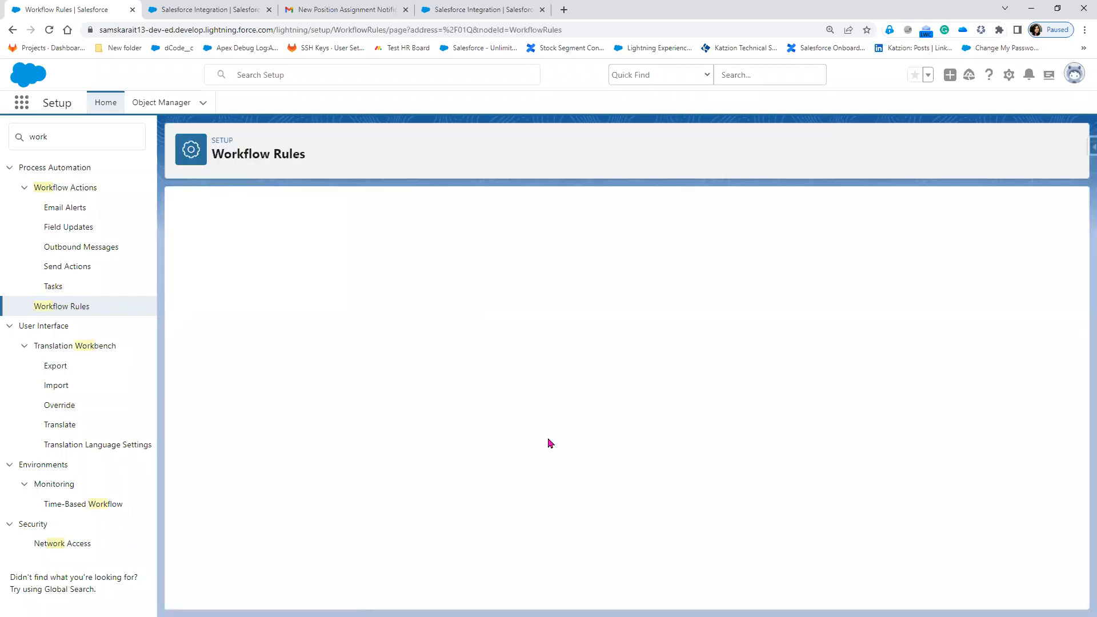
left_click(618, 351)
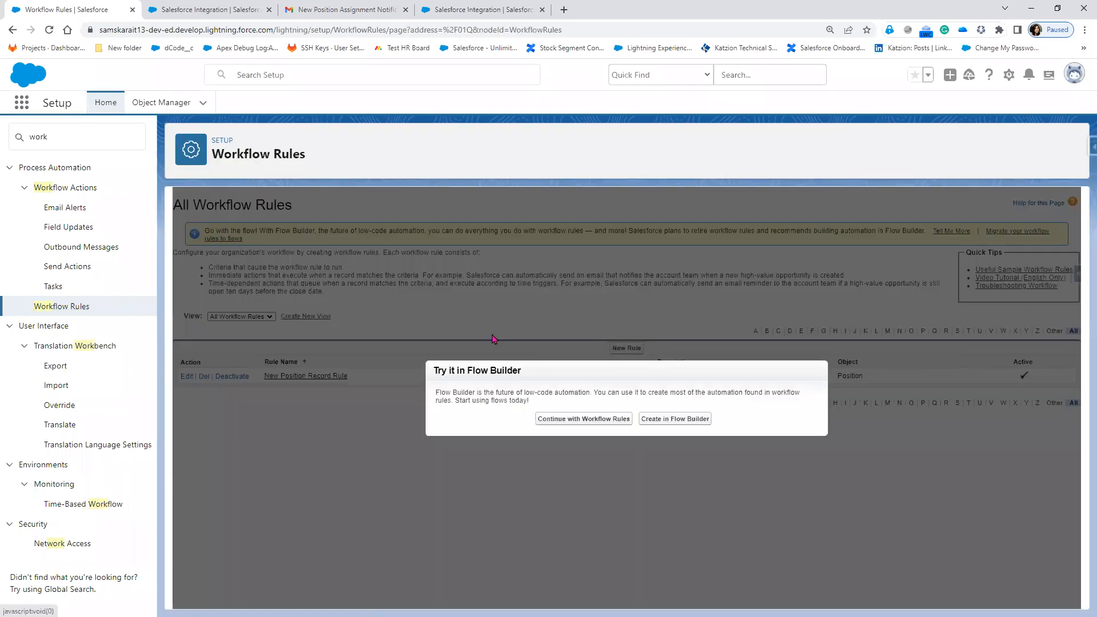
left_click(599, 424)
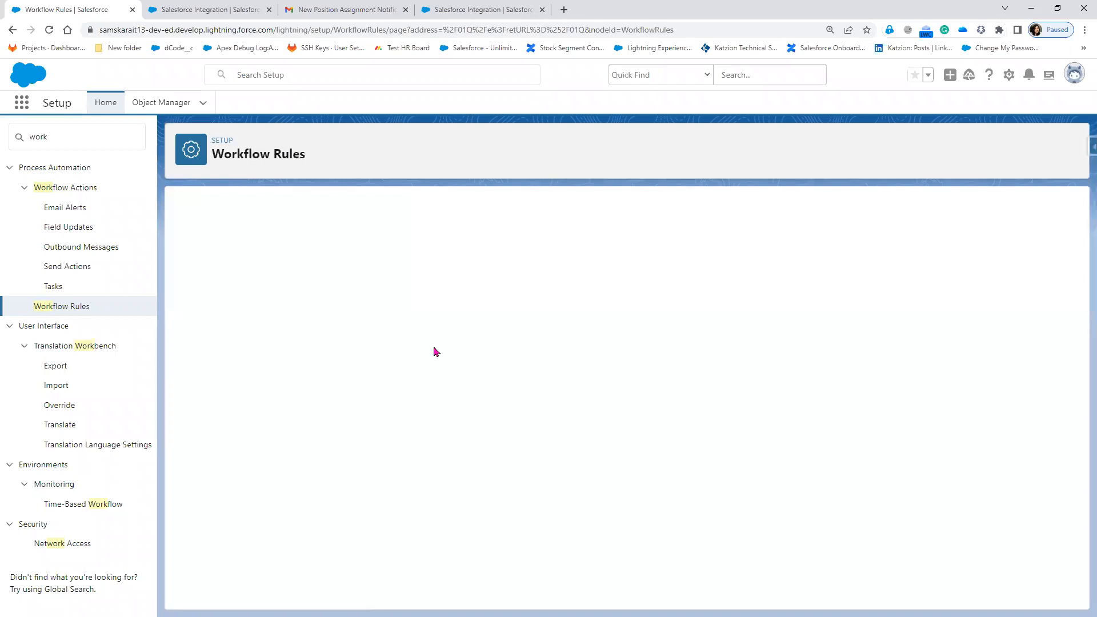
Choose Lead as the new rule's object, then return to the Notepad++ homework.
left_click(430, 314)
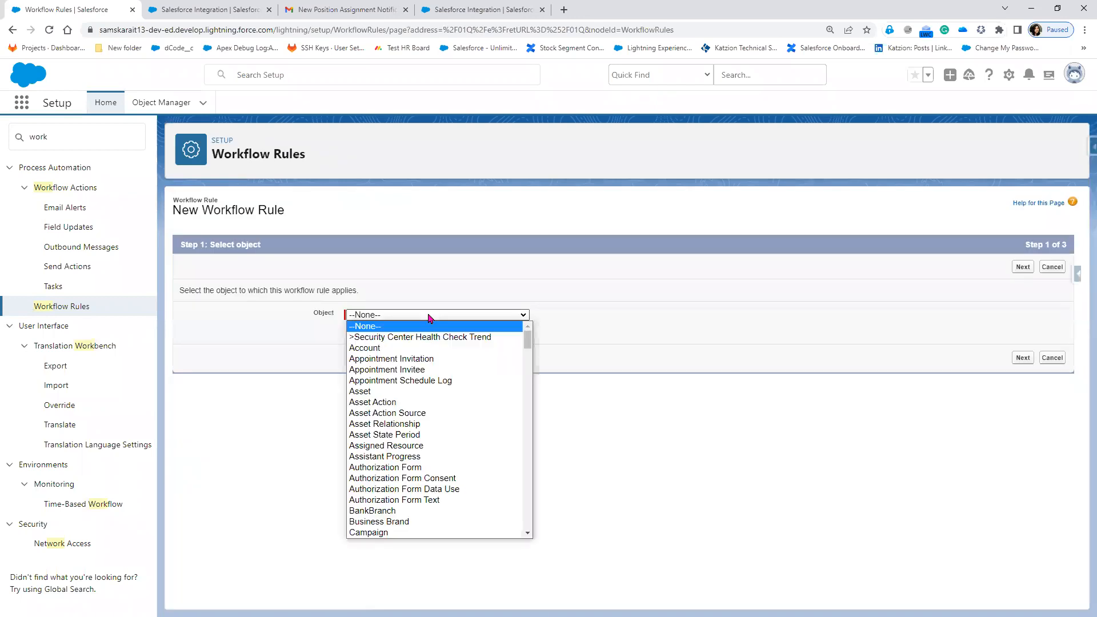
key("l")
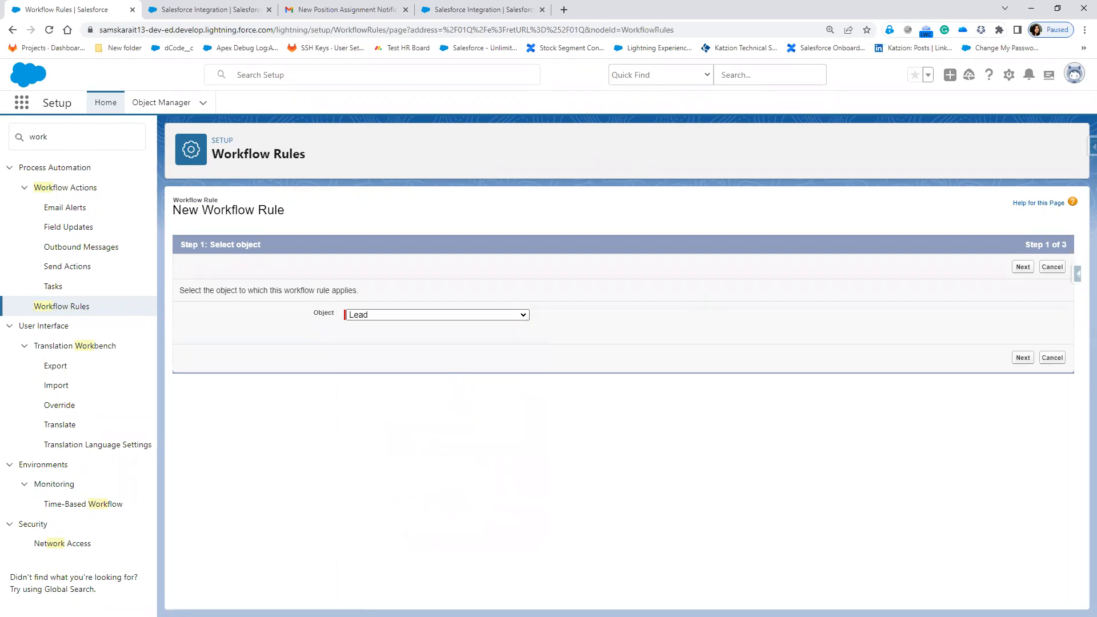
key("alt+Tab")
left_click(459, 361)
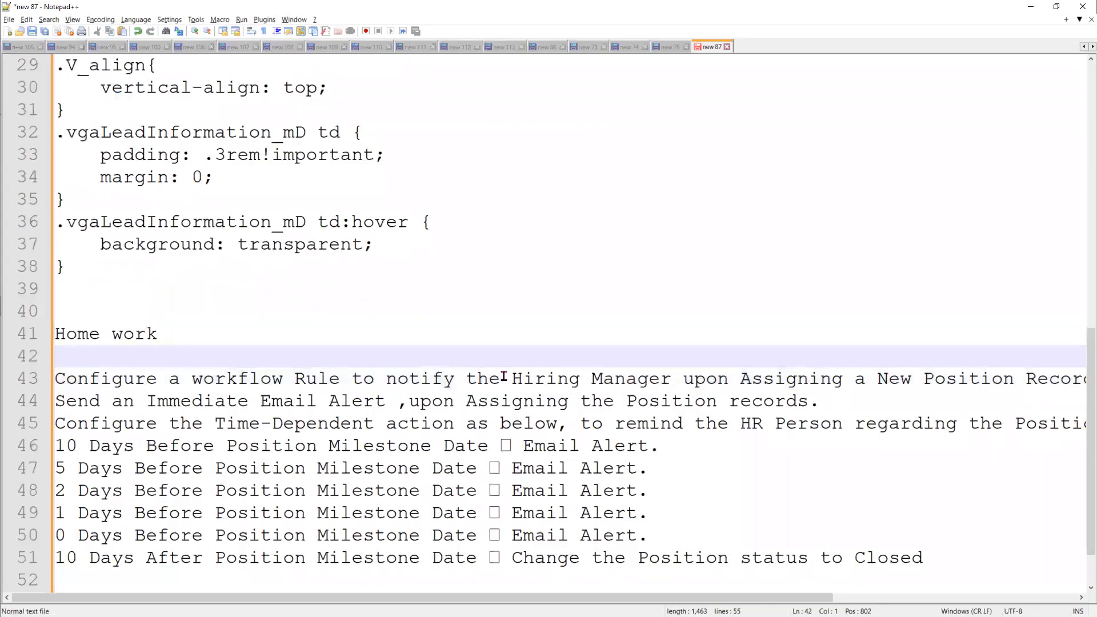
Select 'Hiring Manager' on line 43 of the homework, then minimize Notepad++.
left_click_drag(514, 377, 568, 378)
left_click_drag(666, 378, 666, 380)
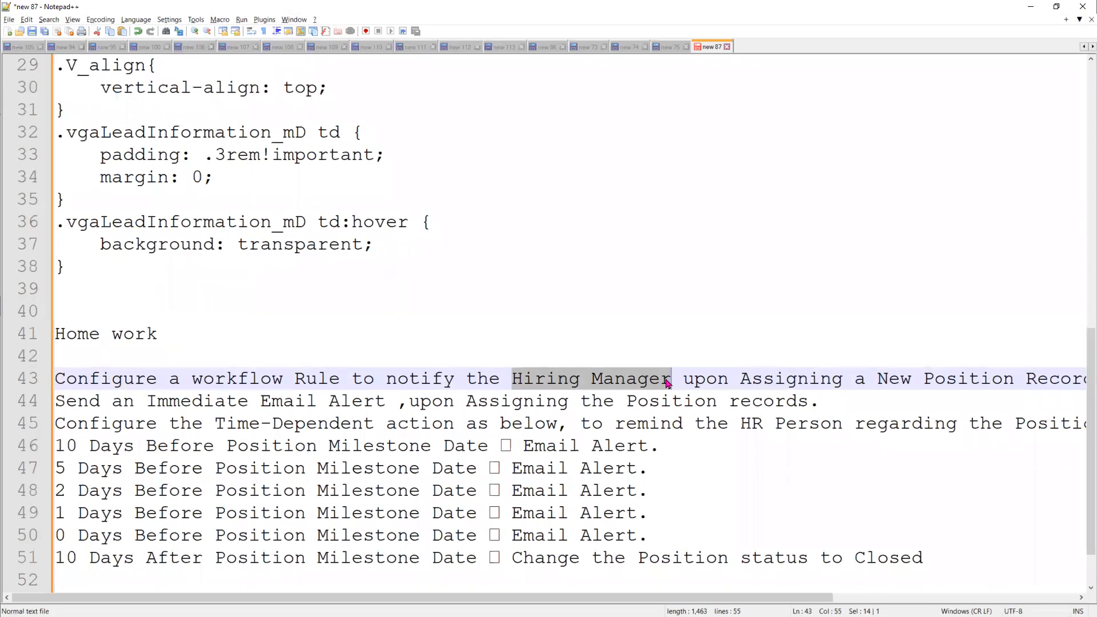
left_click(1032, 7)
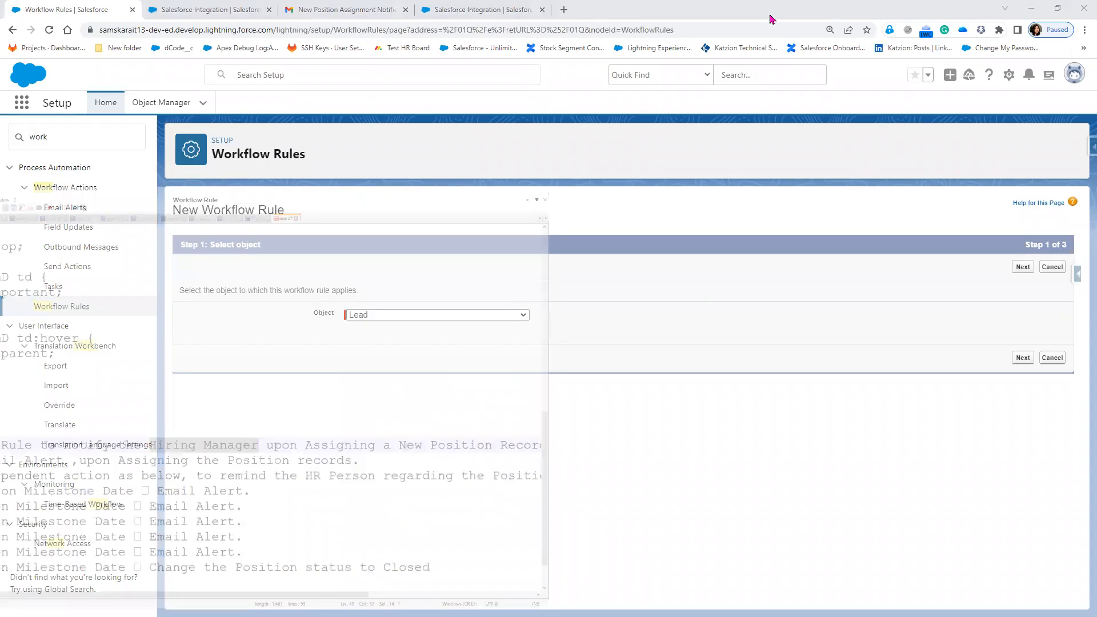
Open the Leads list from the Salesforce Integration tab, then switch back to Notepad++.
left_click(221, 12)
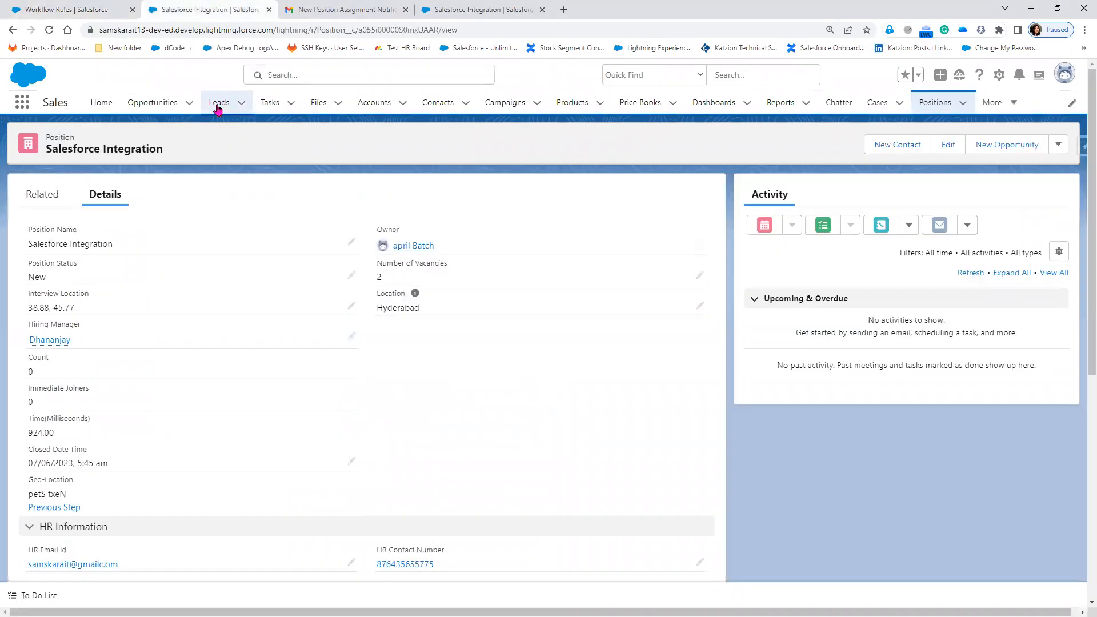
left_click(218, 109)
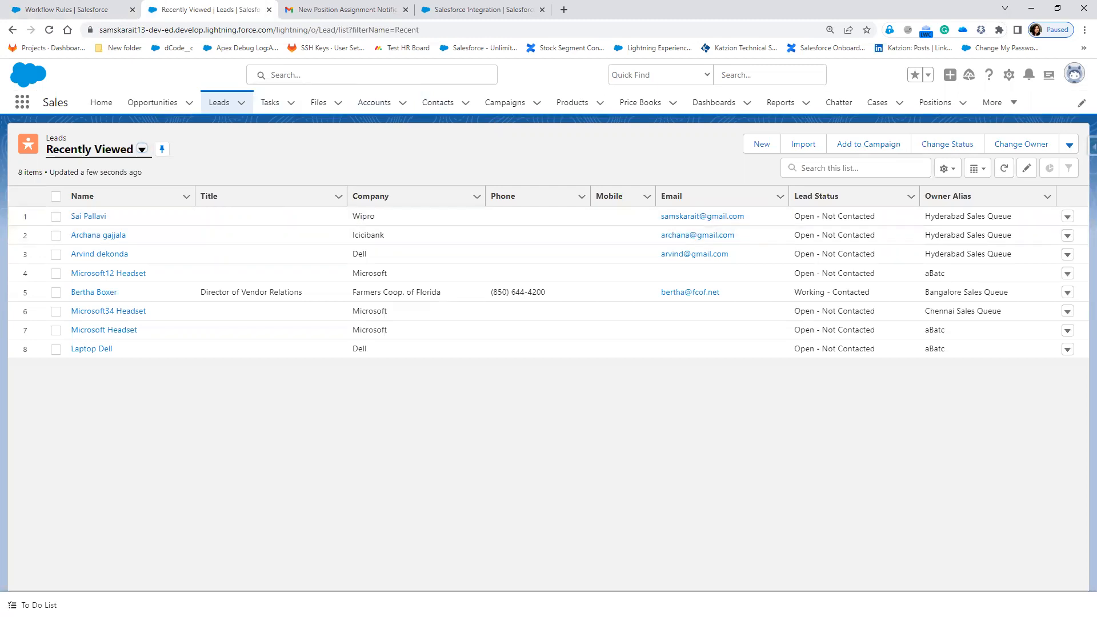
key("alt+Tab")
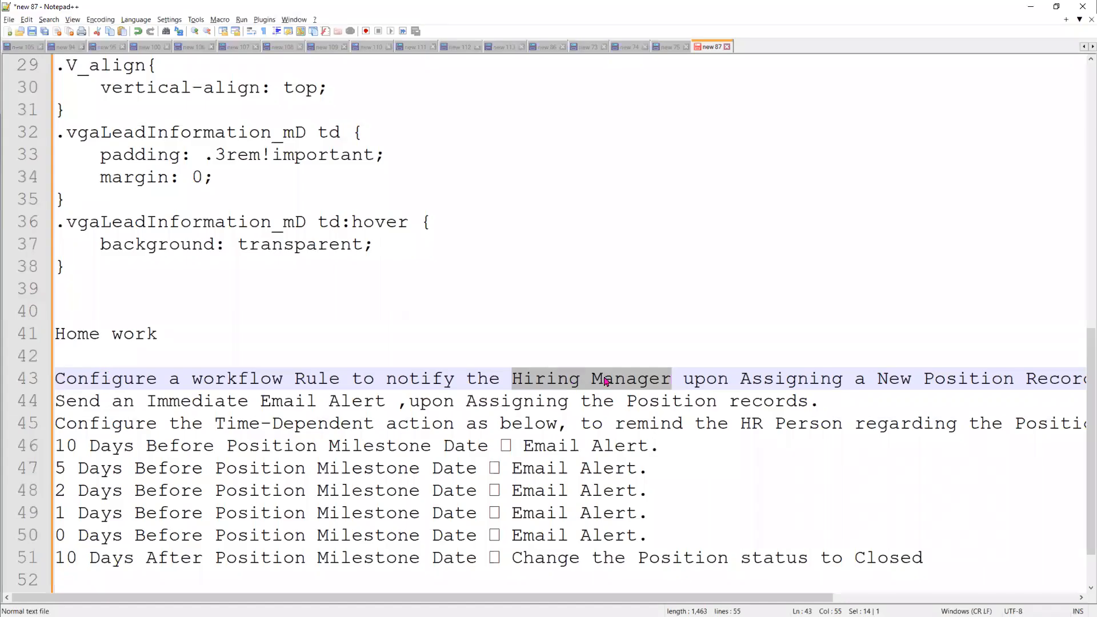
Reword line 43 to 'notify the contact upon creating new Opportunity record'.
type("con")
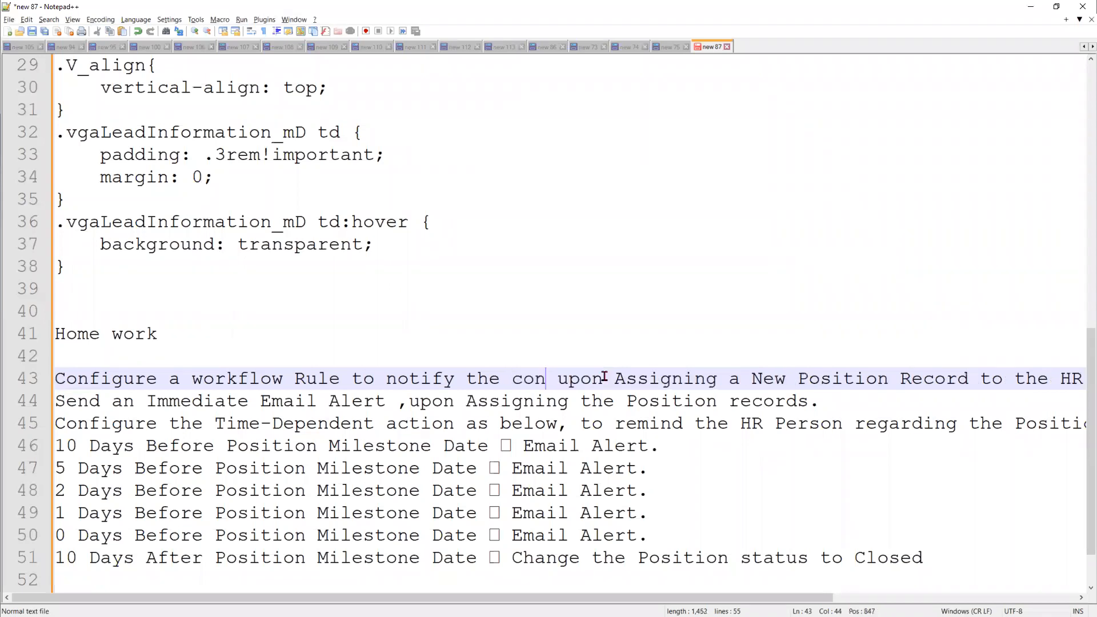
type("tact")
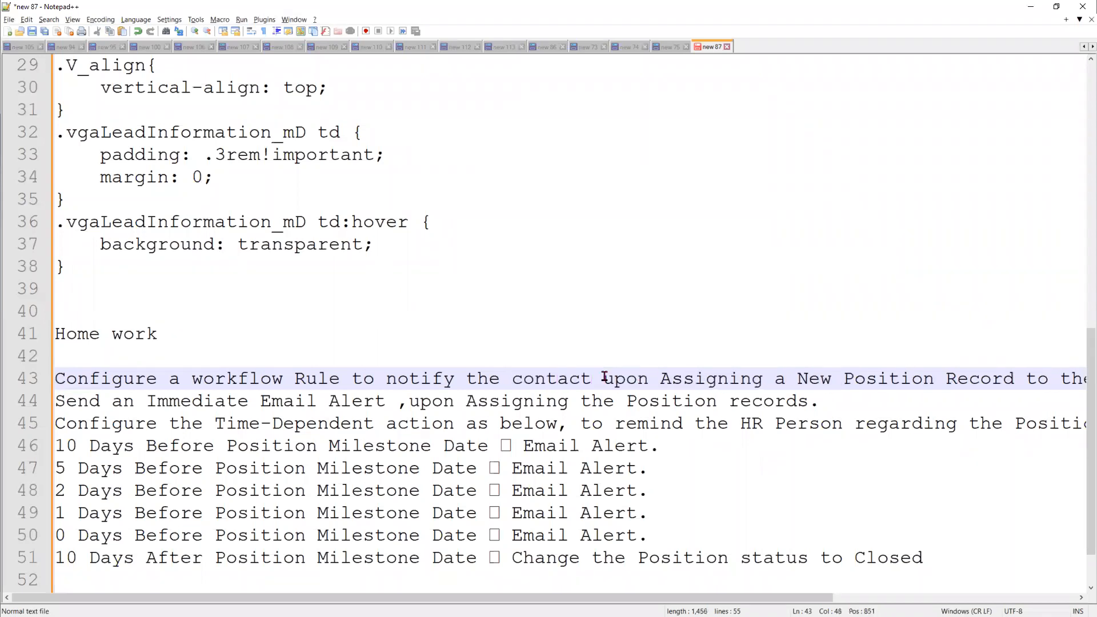
triple_click(690, 378)
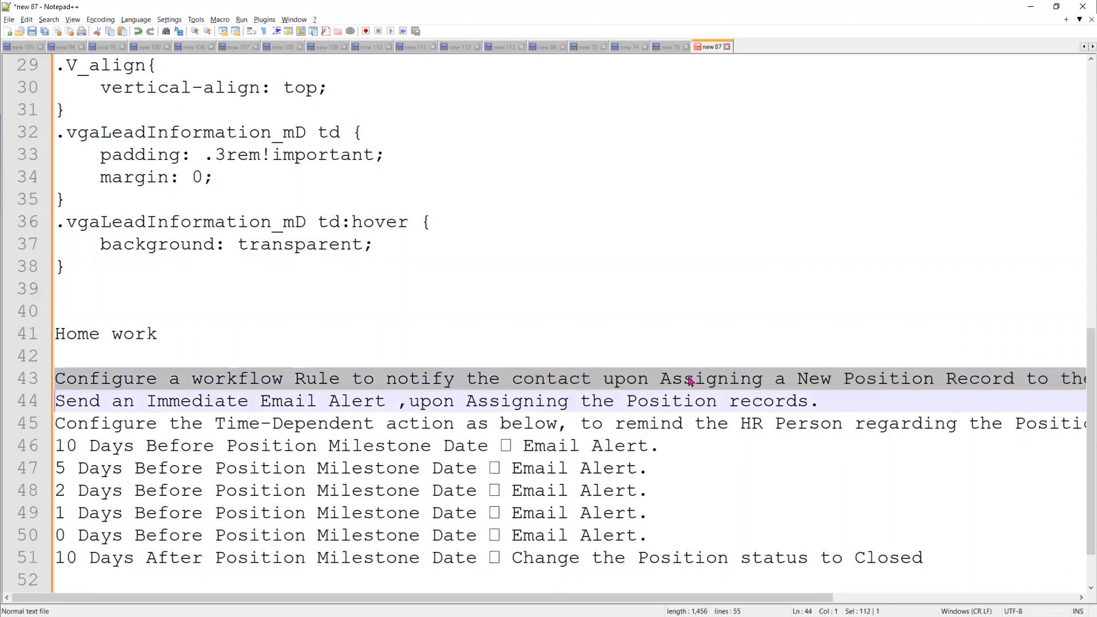
double_click(690, 379)
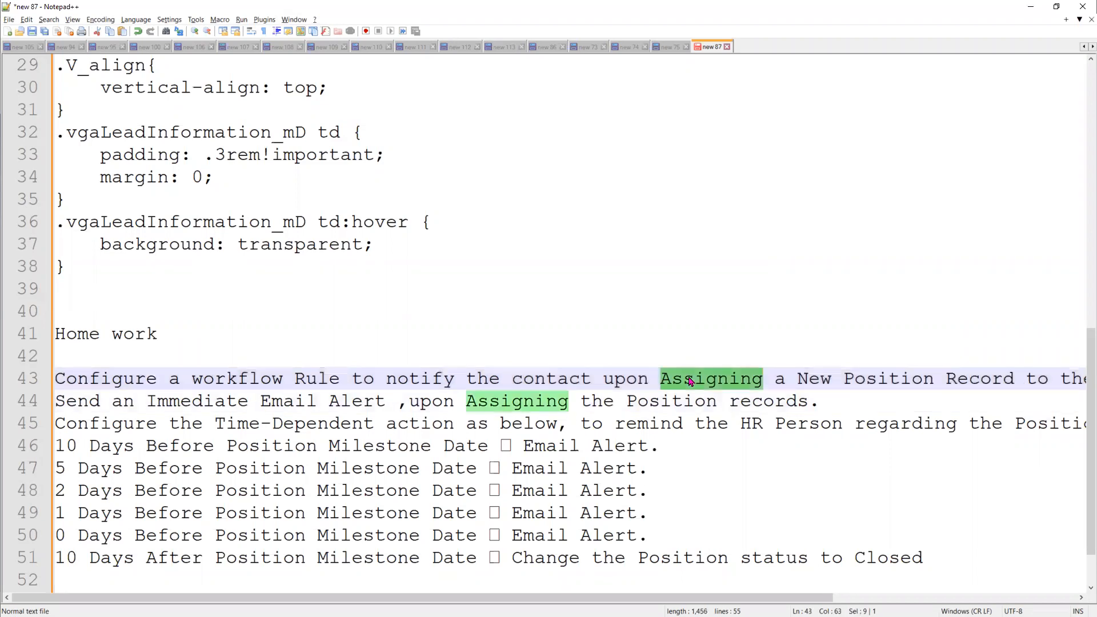
key("Delete")
key("Delete")
key("Delete")
key("Delete")
key("Delete")
key("Delete")
key("Delete")
key("Delete")
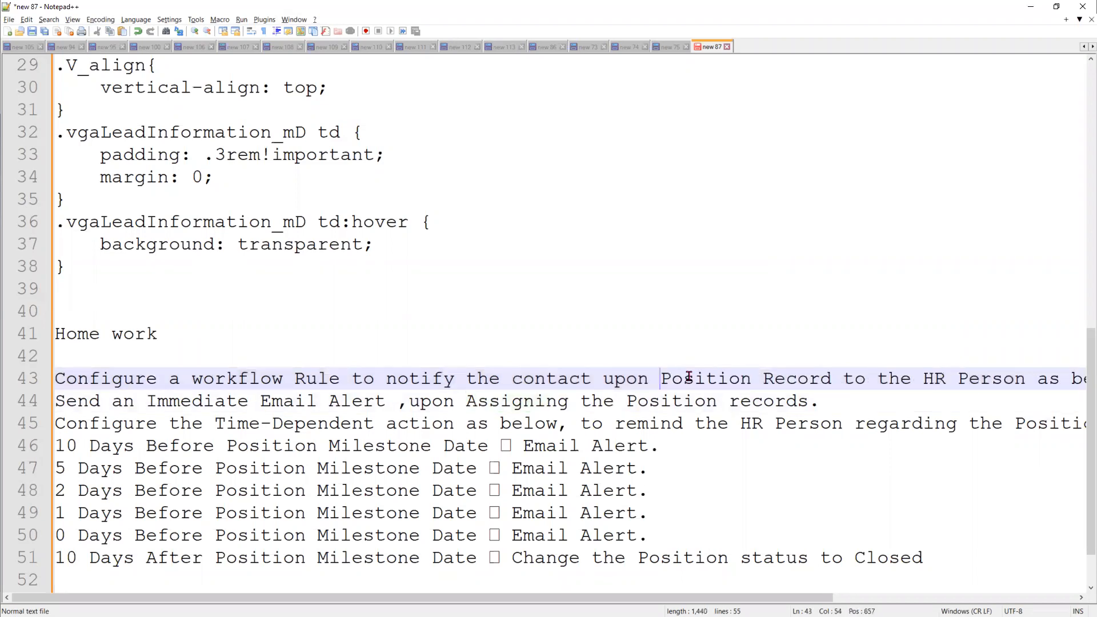
type("creating ")
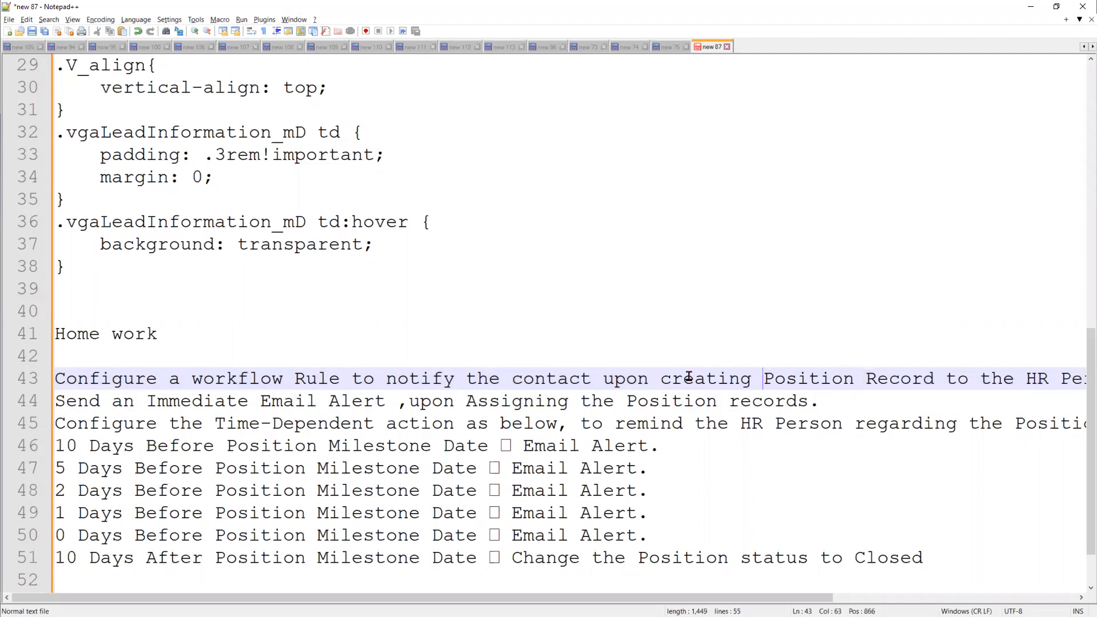
type("new Opportu")
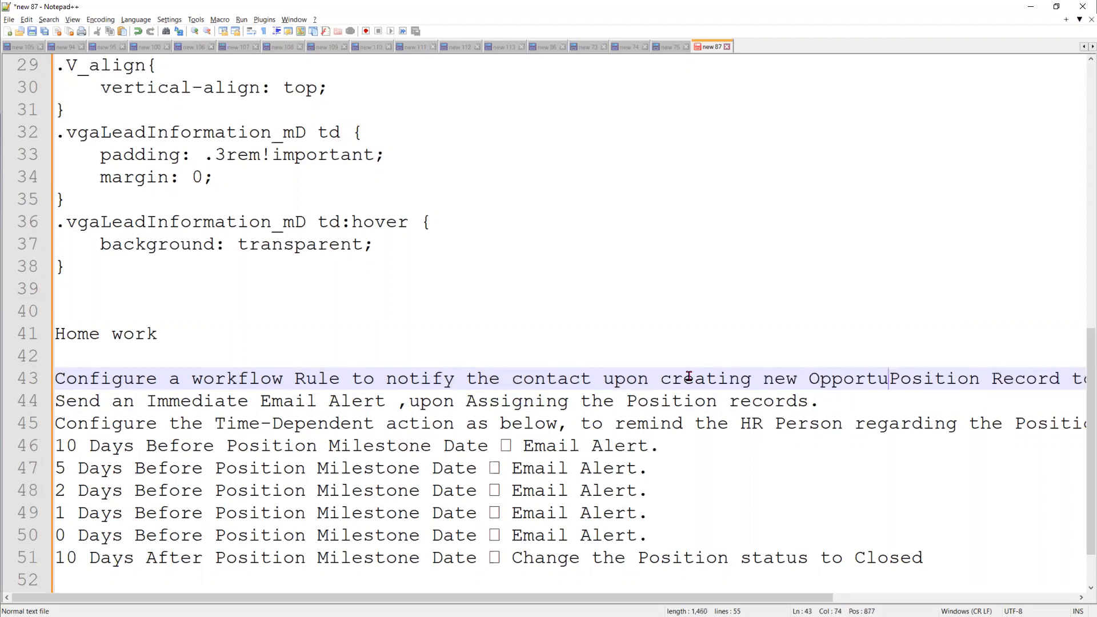
type("nity")
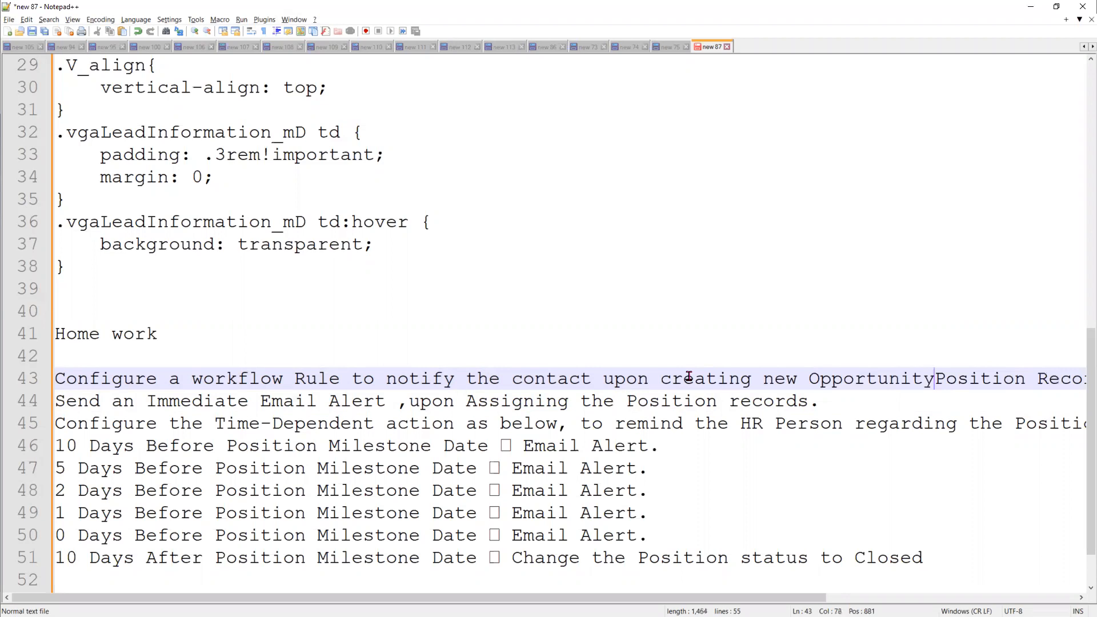
key("Delete")
key("Delete")
key("Delete")
key("Delete")
key("Delete")
key("Delete")
key("Delete")
key("Delete")
key("Delete")
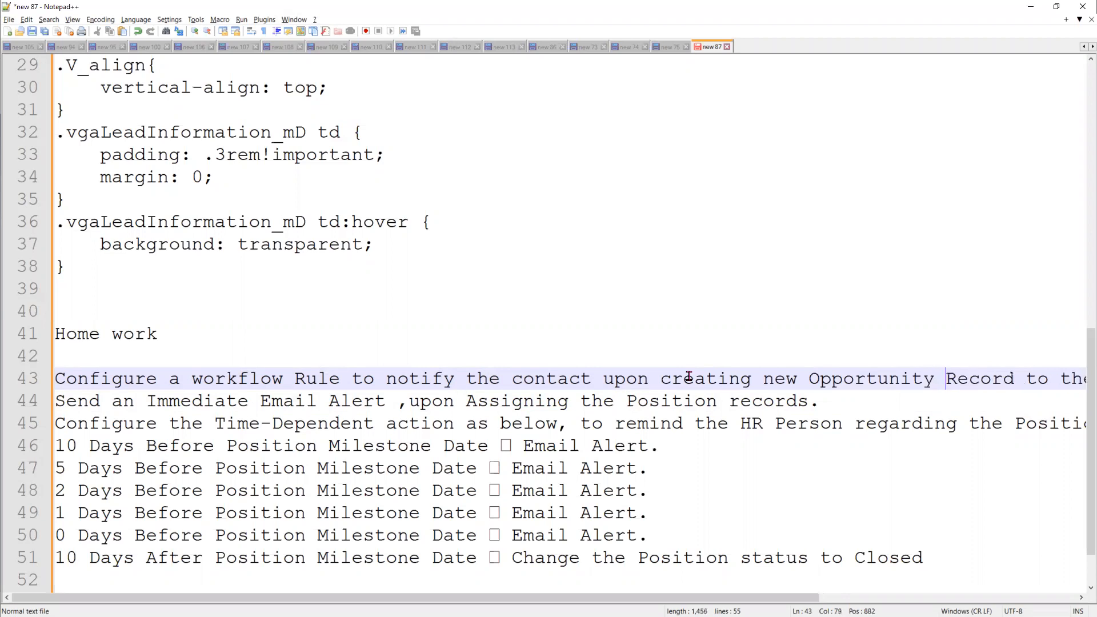
key("Delete")
key("Delete")
key("Delete")
type("rec")
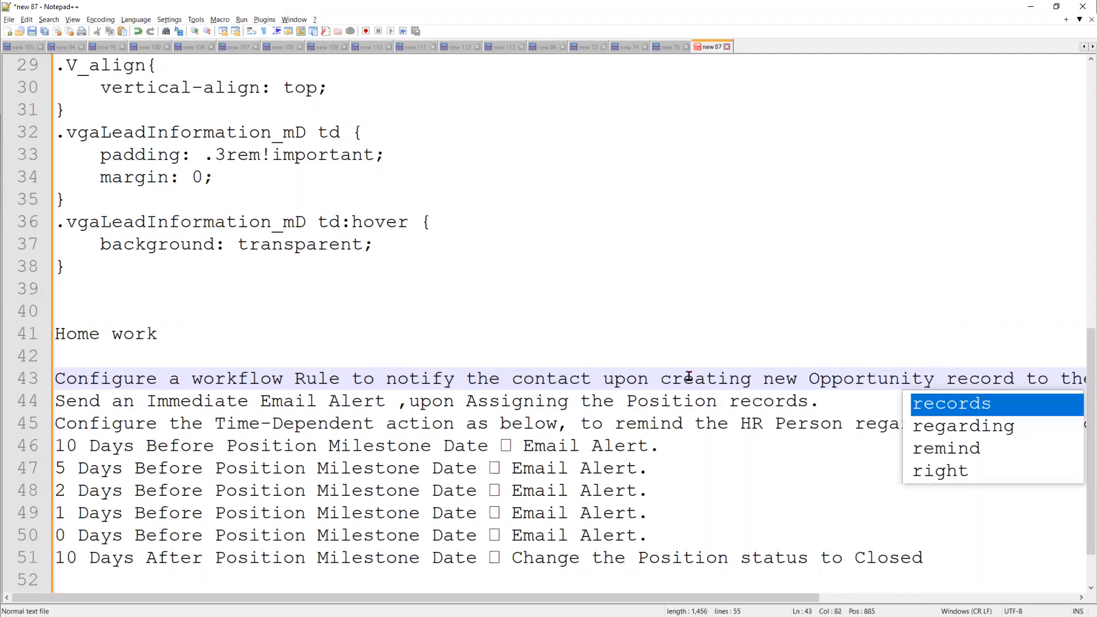
key("Right")
key("Right")
key("Right")
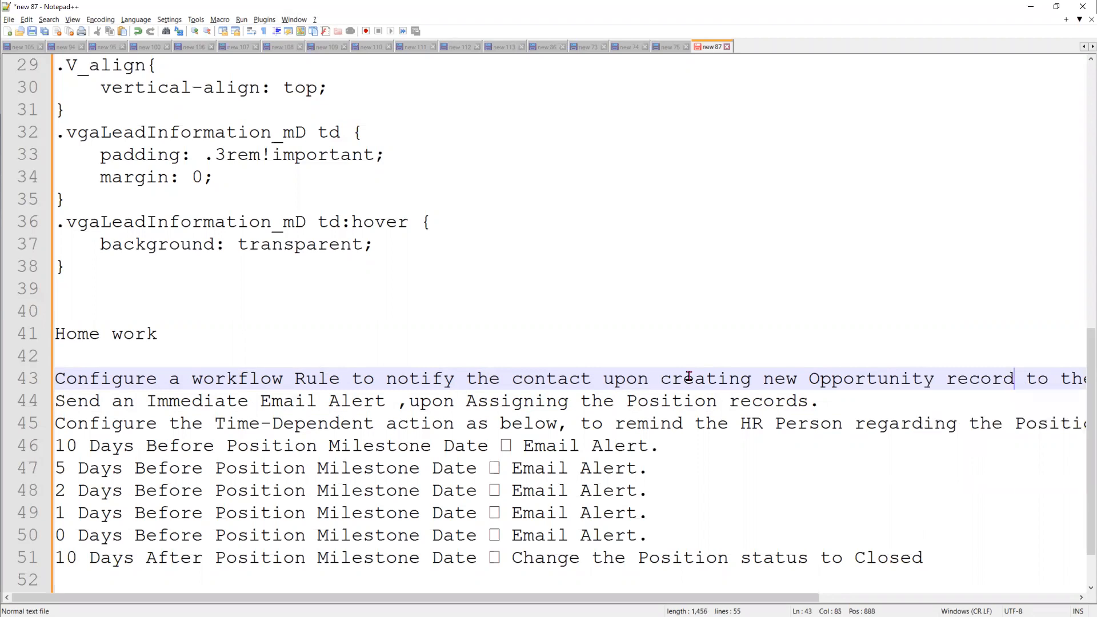
key("Right")
key("Right")
key("Right")
key("Return")
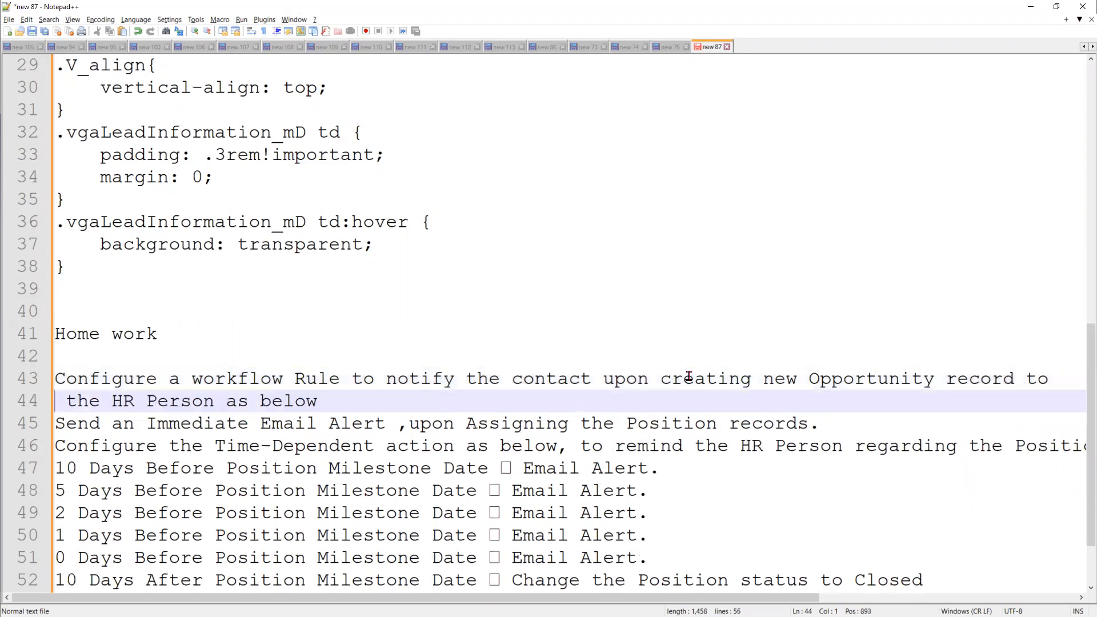
Delete 'to the HR Person as below' and add a new line 'where the stage should'.
left_click_drag(329, 405, 45, 405)
key("BackSpace")
key("BackSpace")
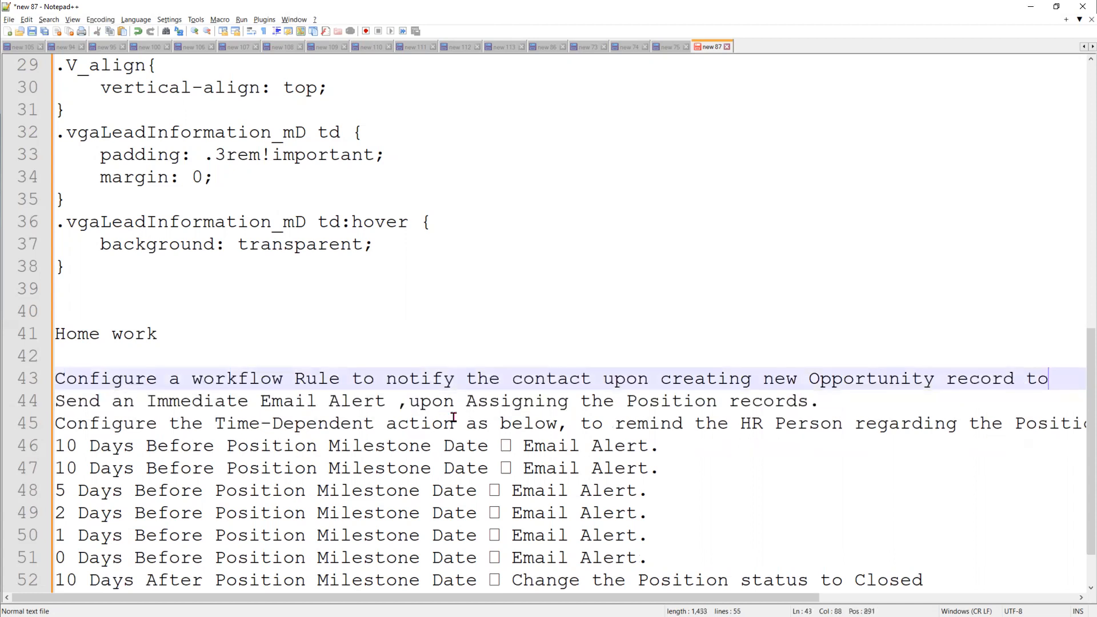
key("BackSpace")
key("BackSpace")
key("BackSpace")
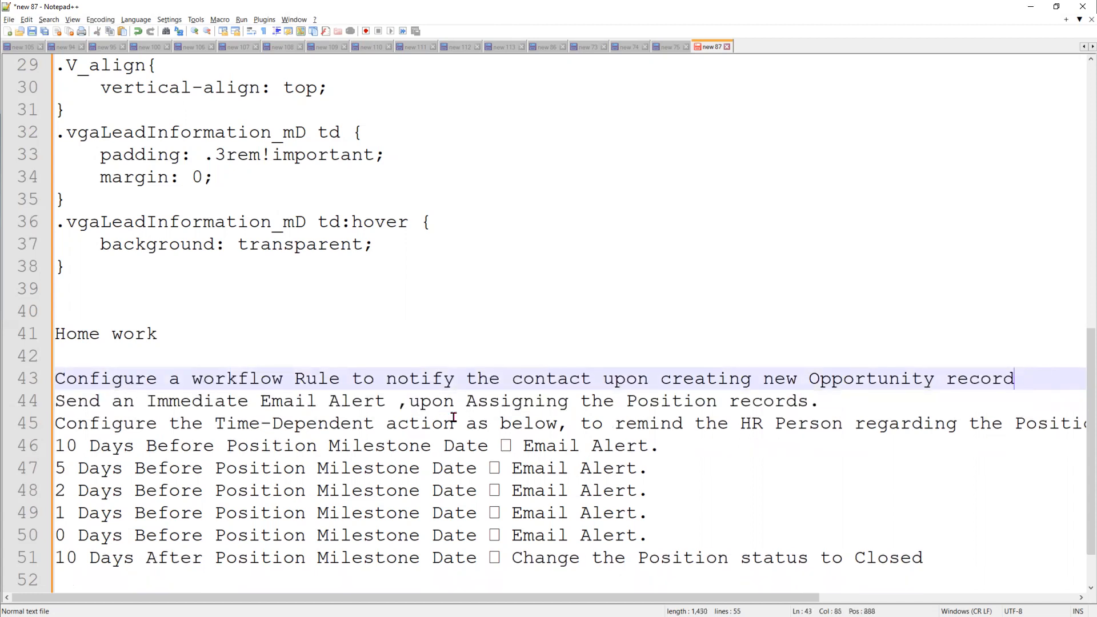
key("Return")
type("where ")
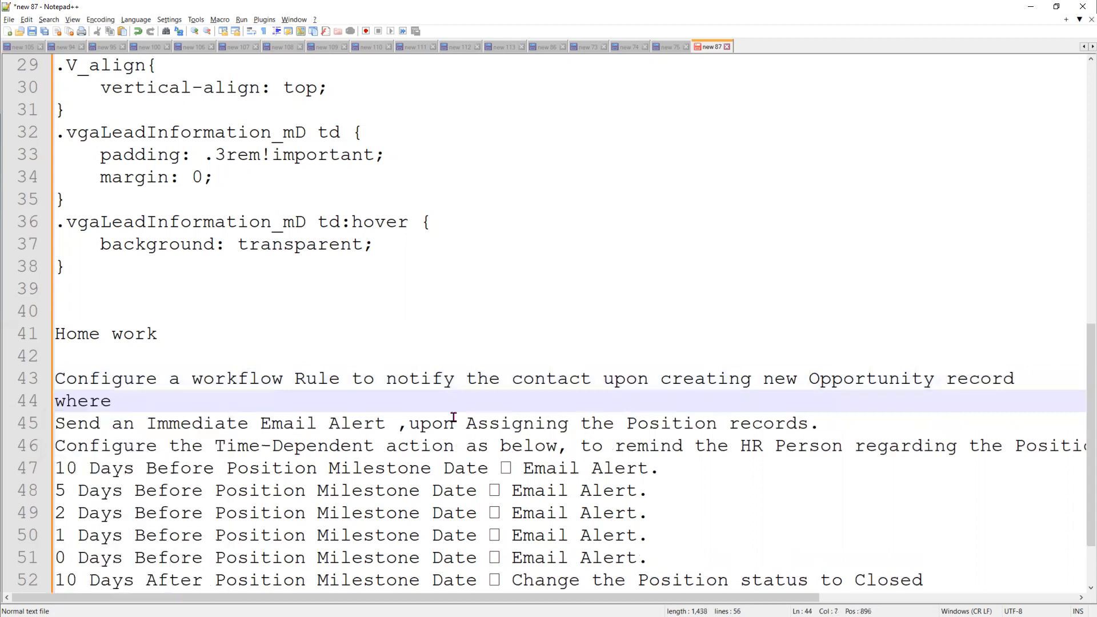
type("the stage ")
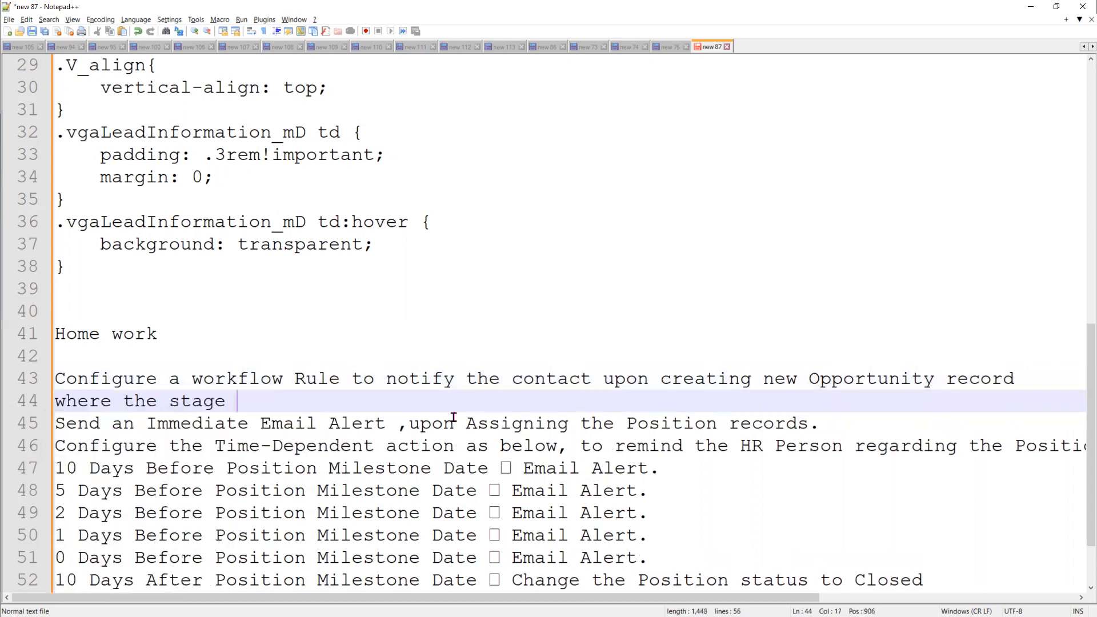
type("should")
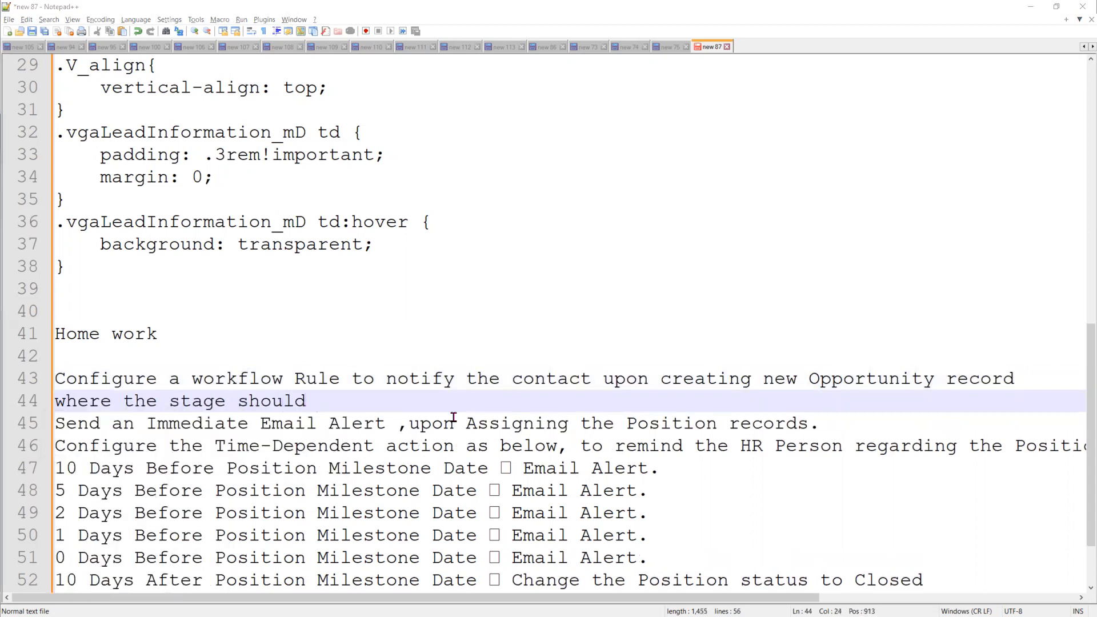
key("alt+Tab")
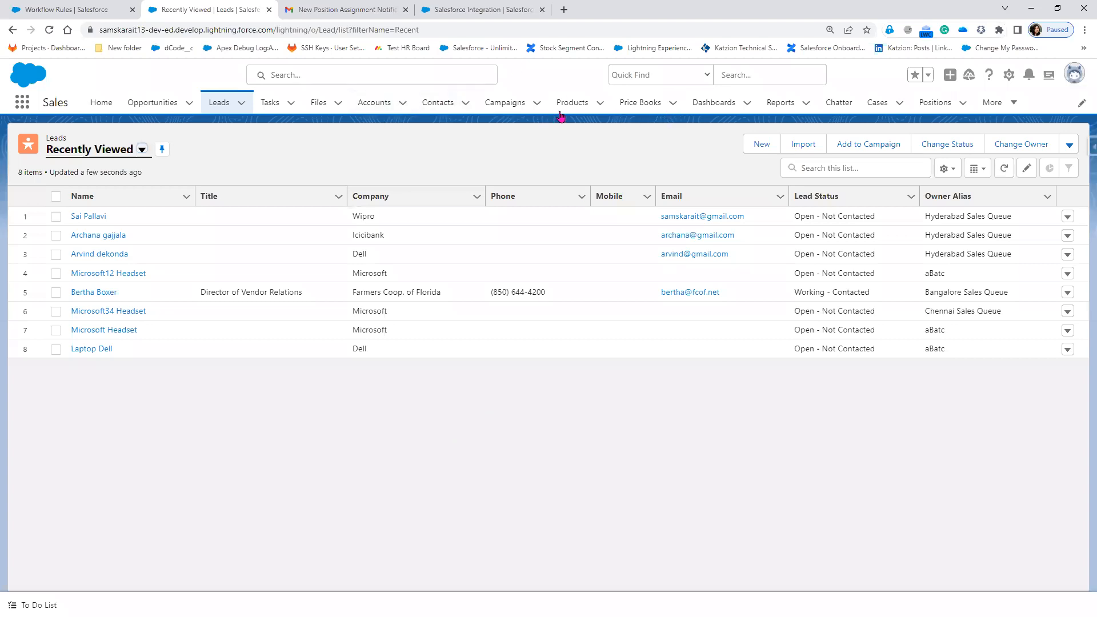
Check the Stage picklist values on the first opportunity in the Opportunities list, then return to the notes.
left_click(173, 107)
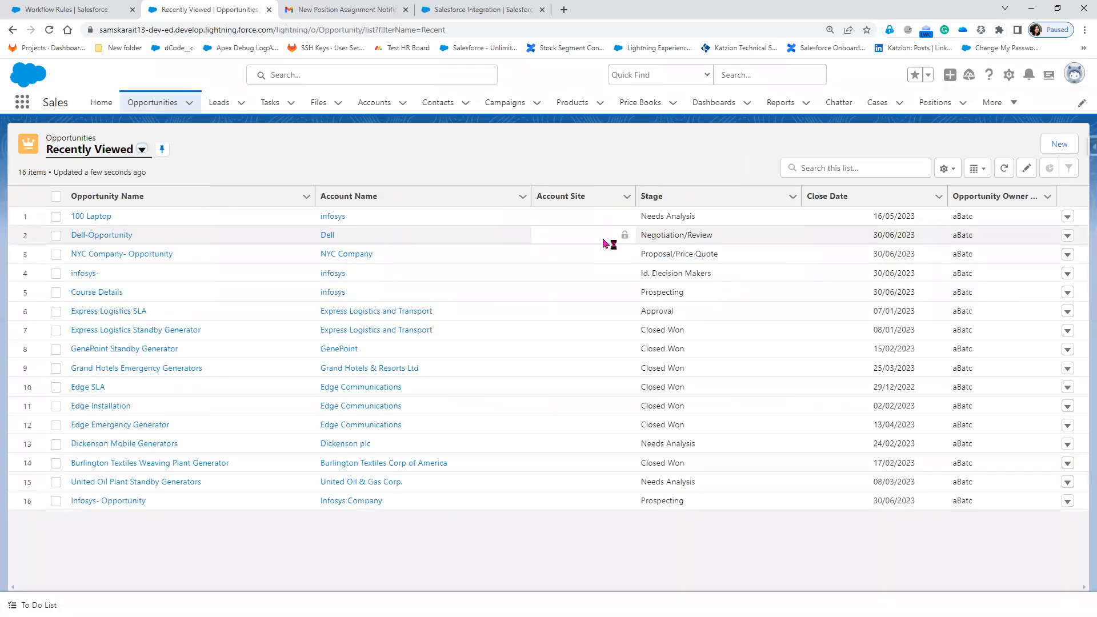
left_click(787, 218)
left_click(781, 220)
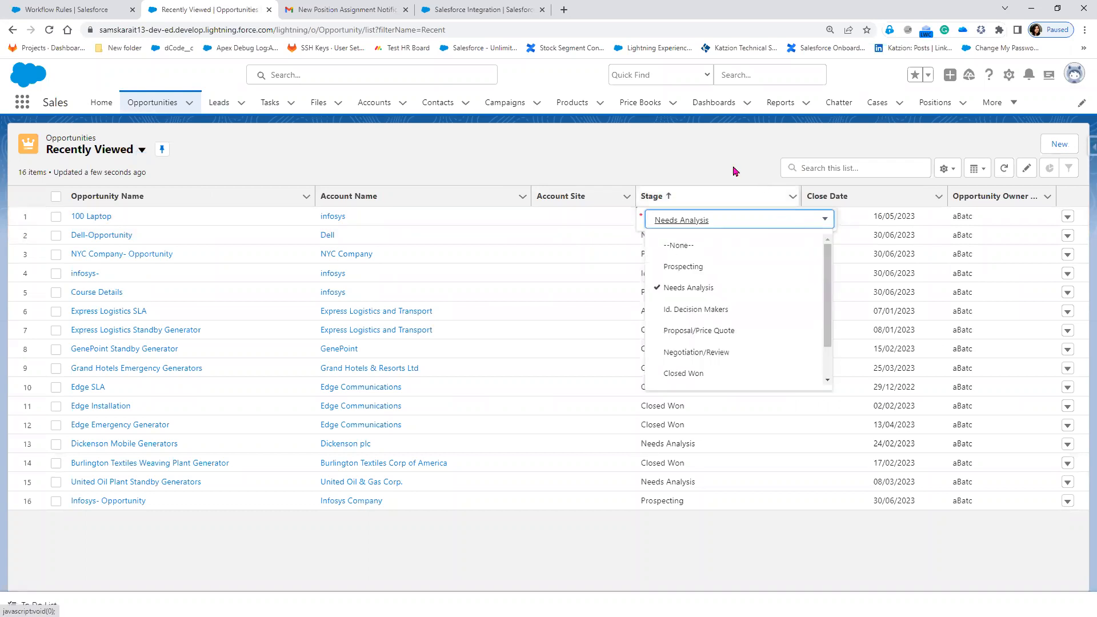
key("alt+Tab")
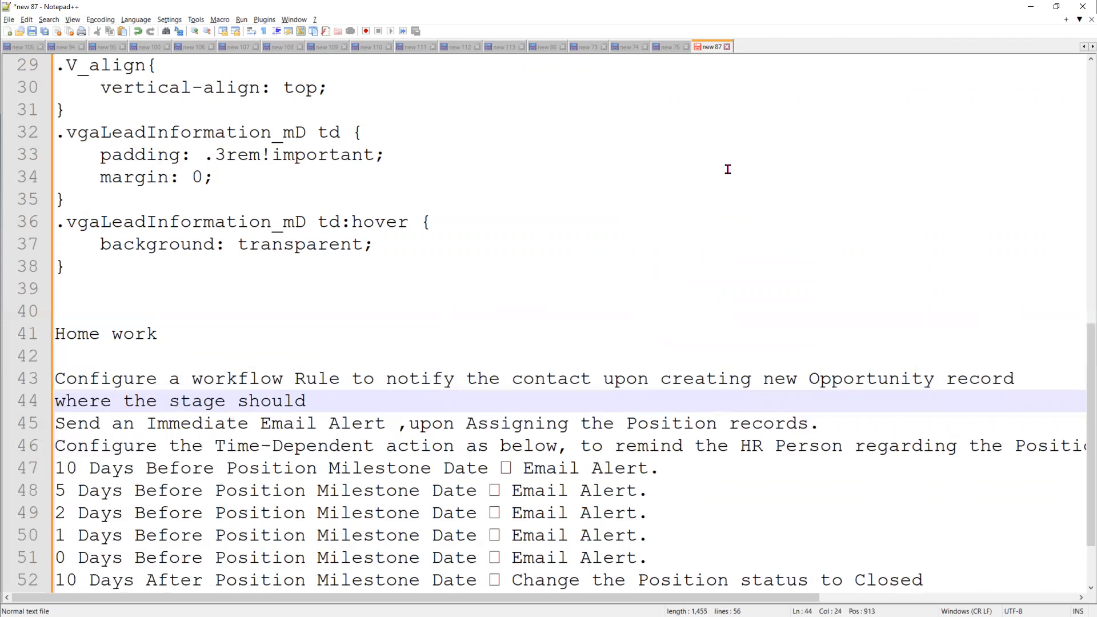
Enter 'Prospecting', change 'Assigning the Position' to 'creating new Opportunity', and delete old lines 46–55.
type("Prospecting")
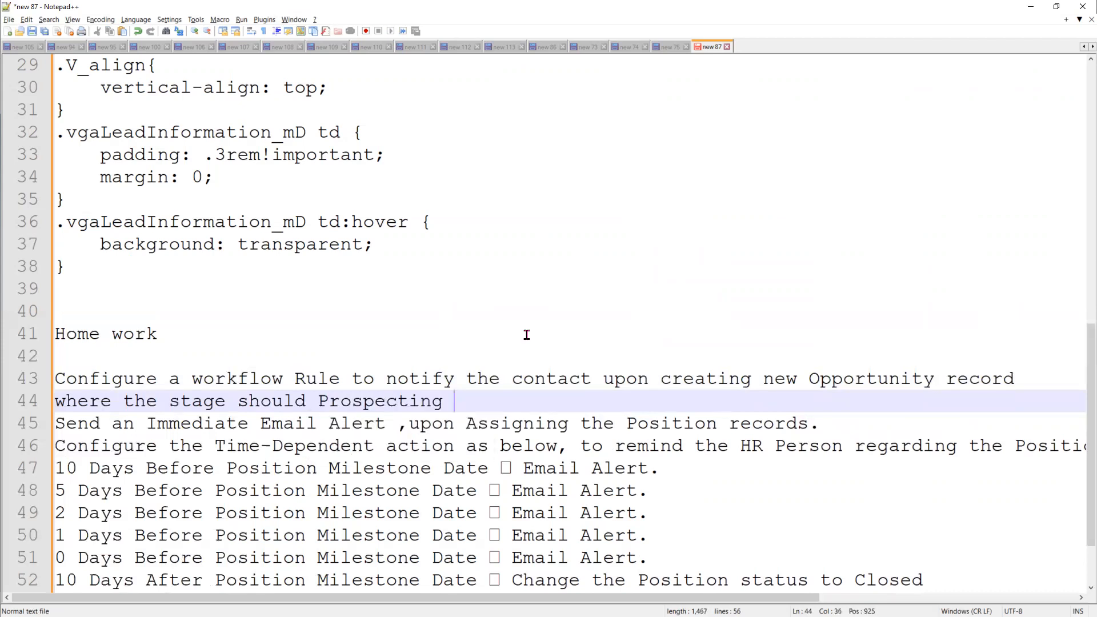
left_click_drag(408, 424, 729, 424)
left_click(662, 424)
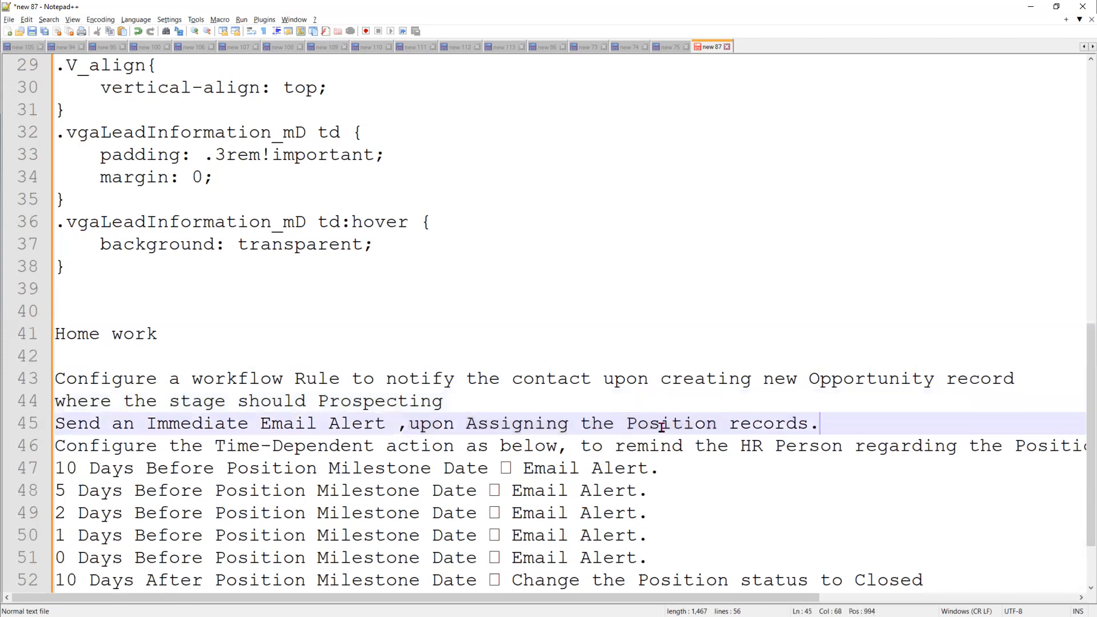
left_click_drag(466, 423, 719, 424)
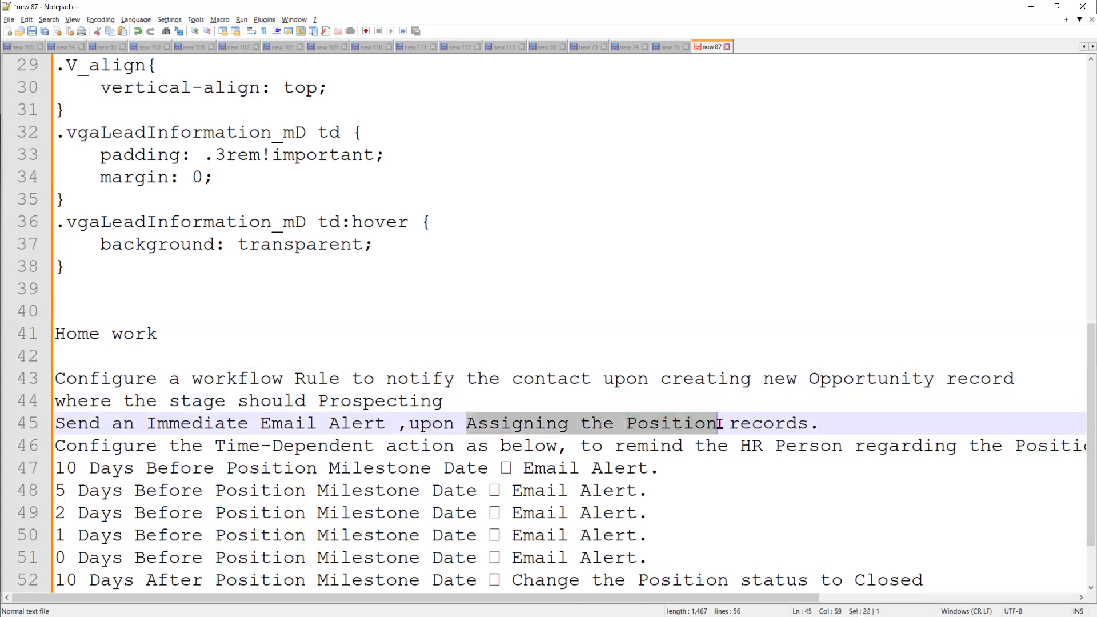
type("creatin")
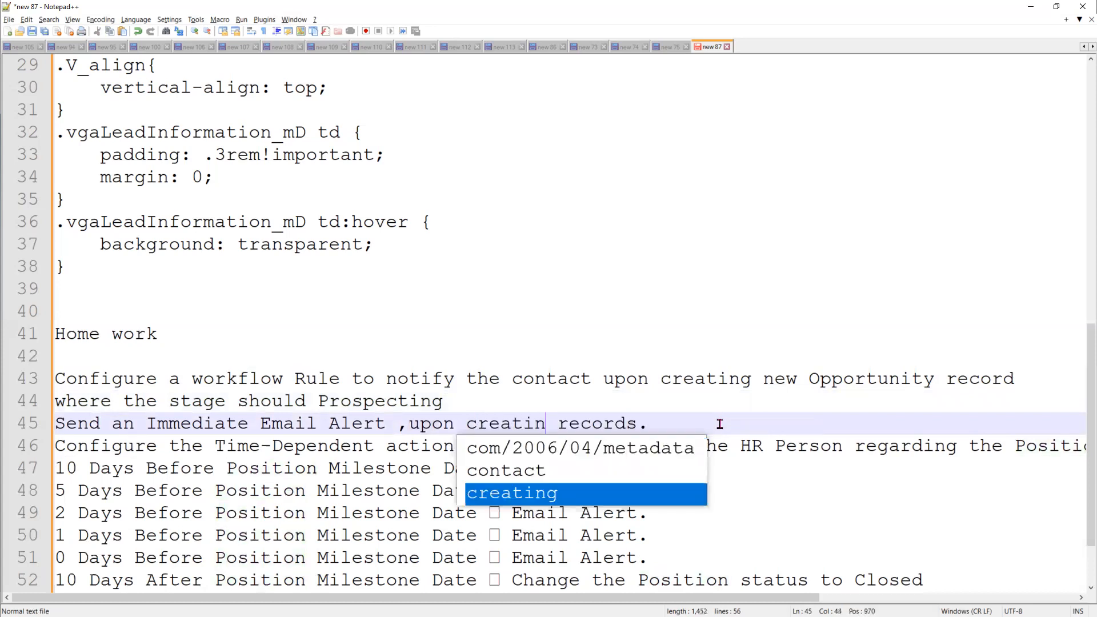
type("g new O")
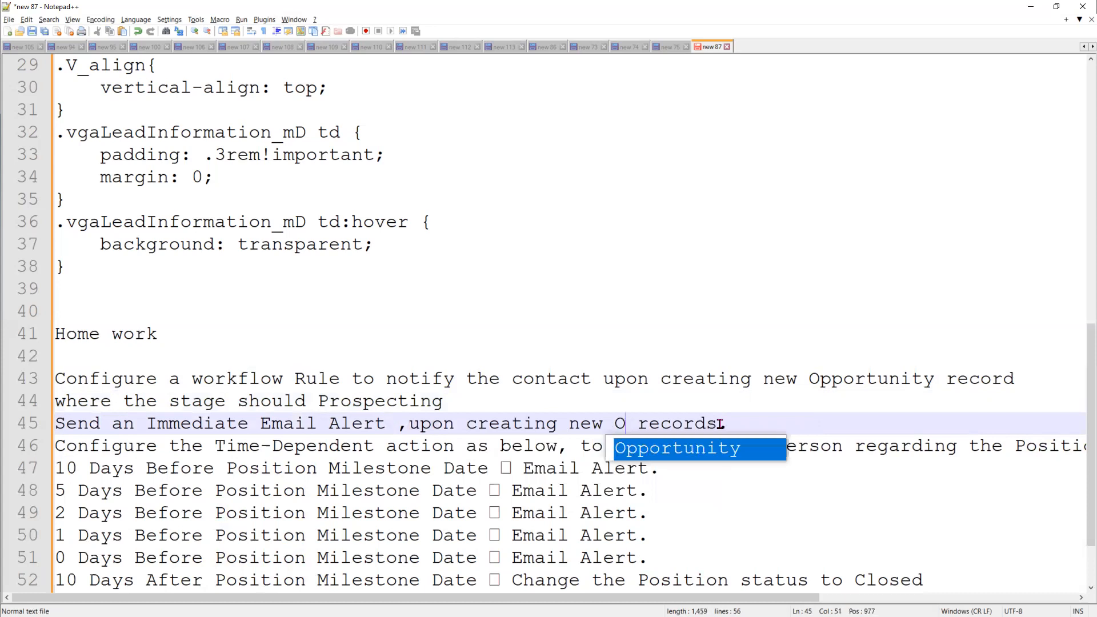
type("pportunity")
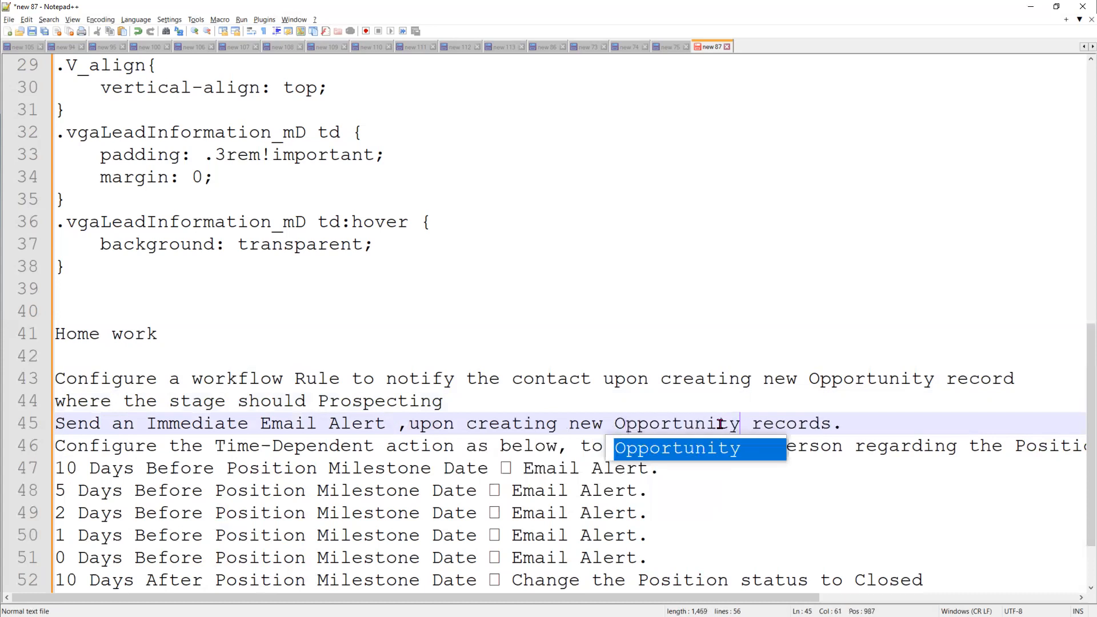
left_click_drag(56, 445, 91, 606)
key("Delete")
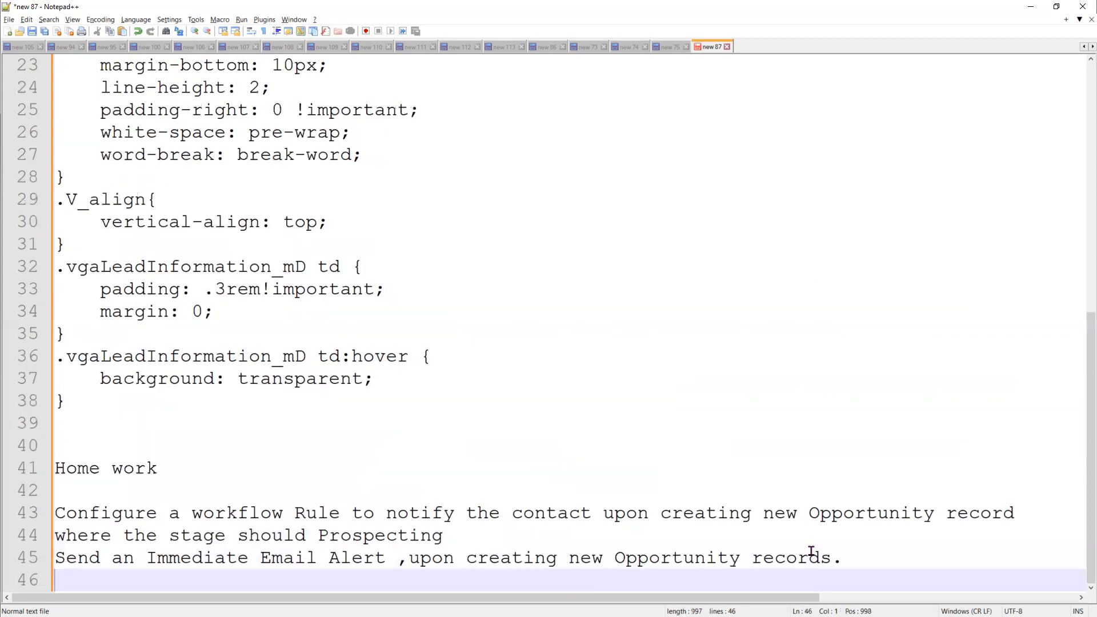
Add blank lines above the Home work heading and below the last homework line.
left_click(302, 438)
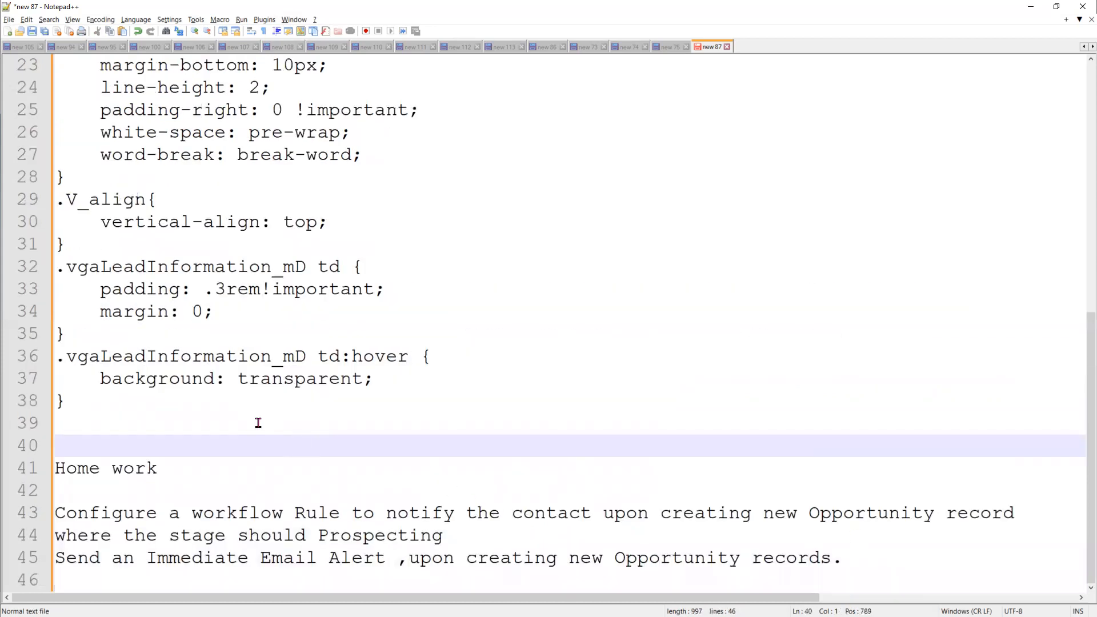
key("Return")
key("Return")
key("Return")
key("Return")
key("Return")
key("Return")
key("Return")
key("Return")
key("Return")
key("Return")
key("Return")
key("Return")
key("Return")
key("Return")
key("Return")
scroll(258, 423, "down", 2)
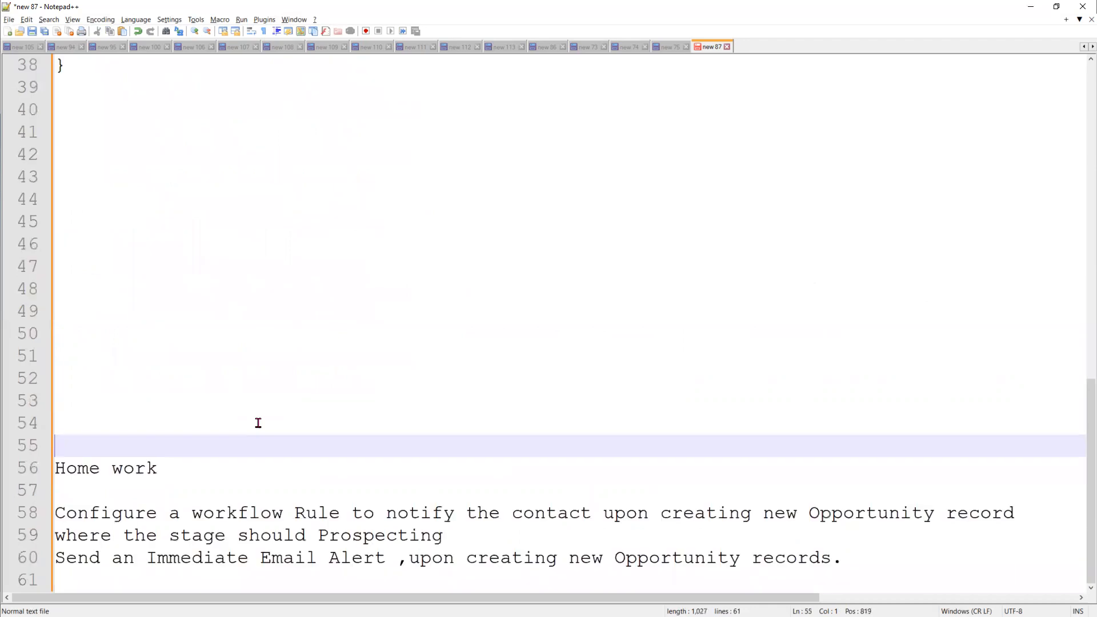
key("Return")
key("Return")
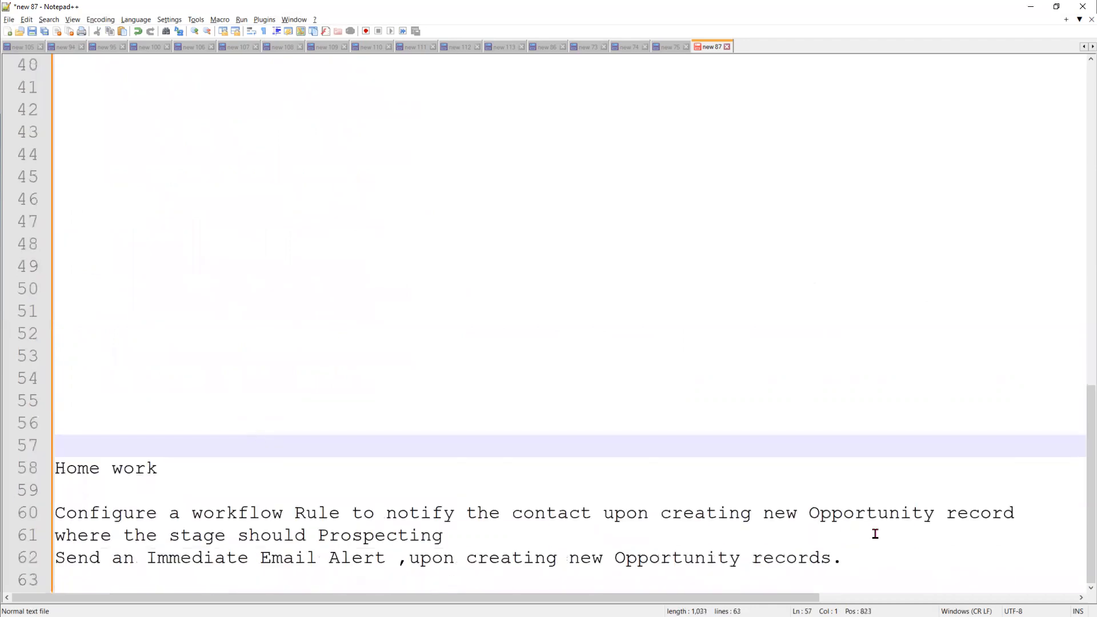
left_click(893, 564)
key("Return")
key("Return")
key("Return")
key("Return")
key("Return")
key("Return")
key("Return")
key("Return")
key("Return")
key("Return")
key("Return")
key("Return")
key("Return")
key("Return")
key("Return")
key("Return")
key("Return")
key("Return")
key("Return")
key("Return")
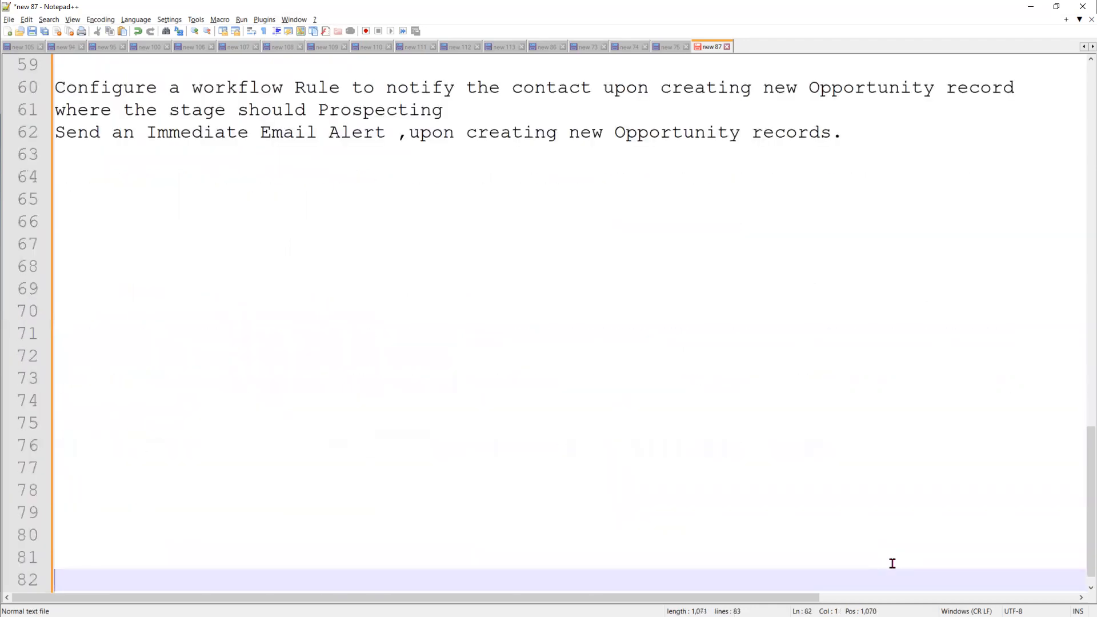
scroll(892, 564, "up", 2)
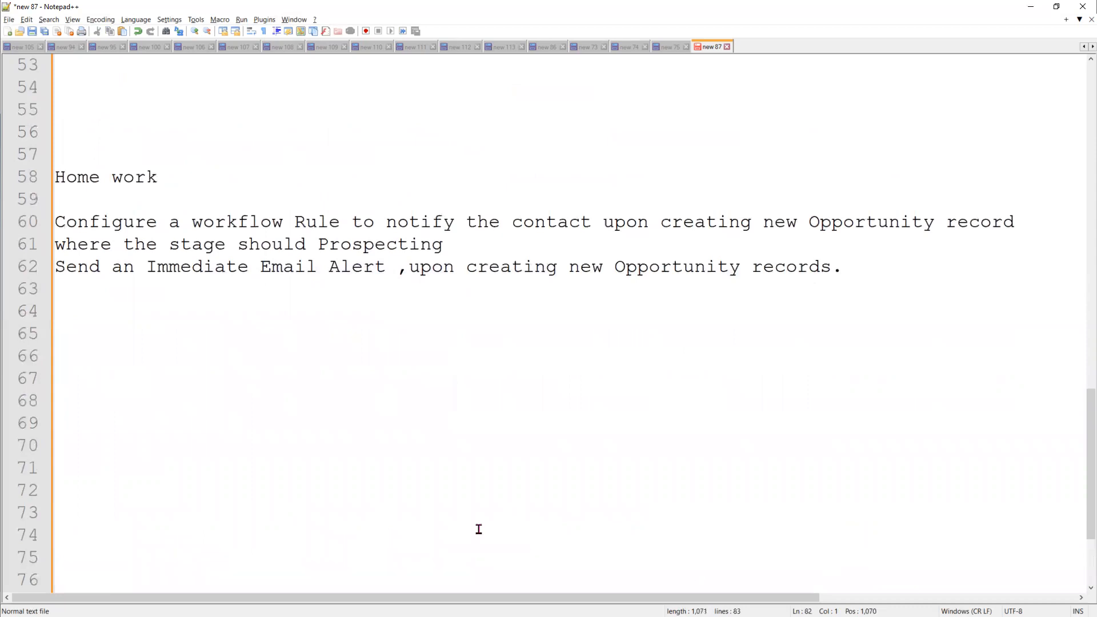